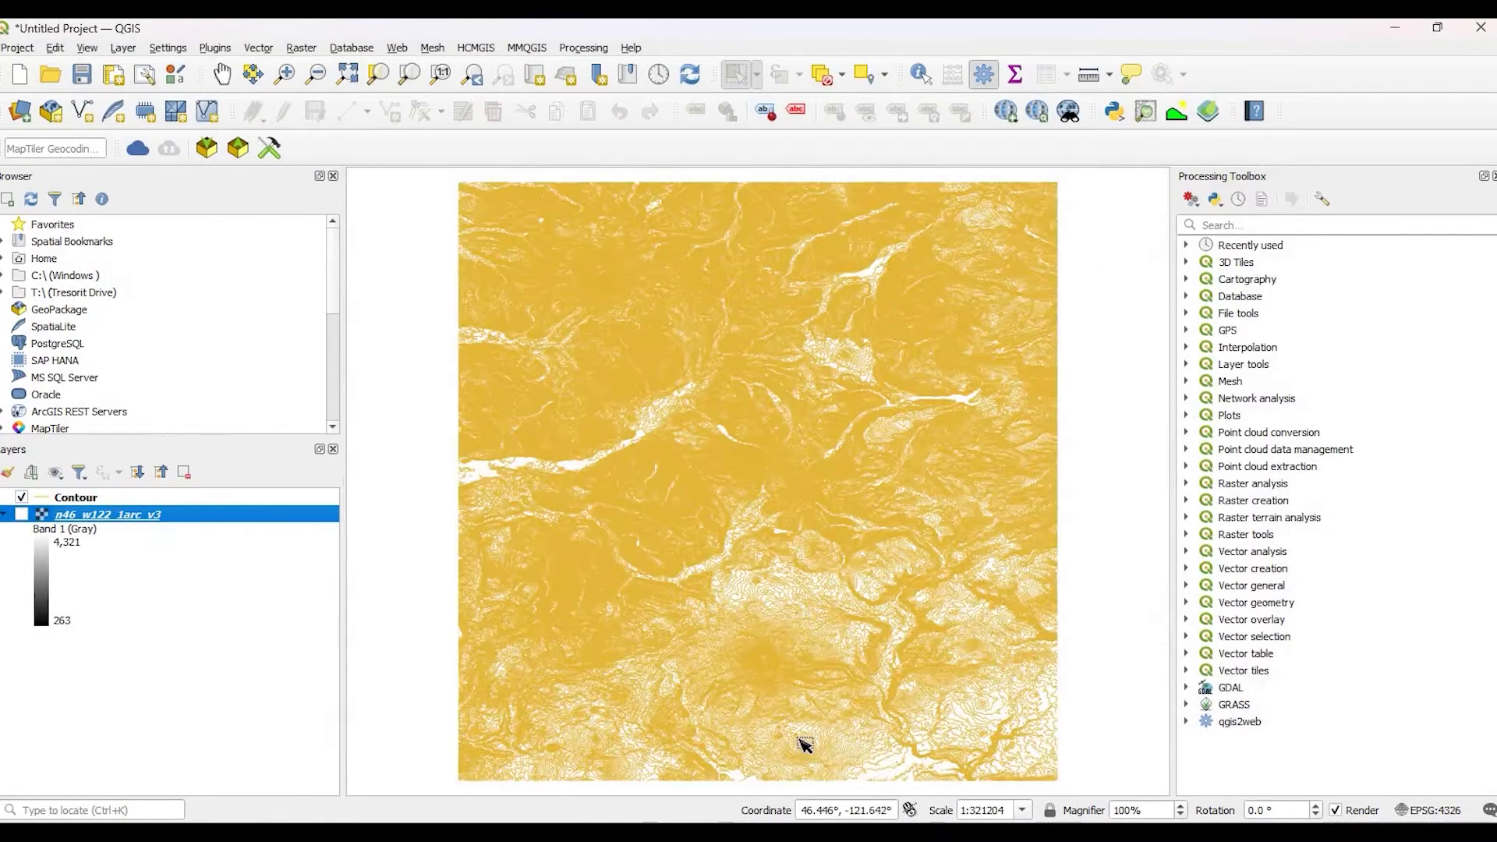
Step: Open the Contour layer's properties from its context menu in the Layers panel
scroll(803, 740, "up", 10)
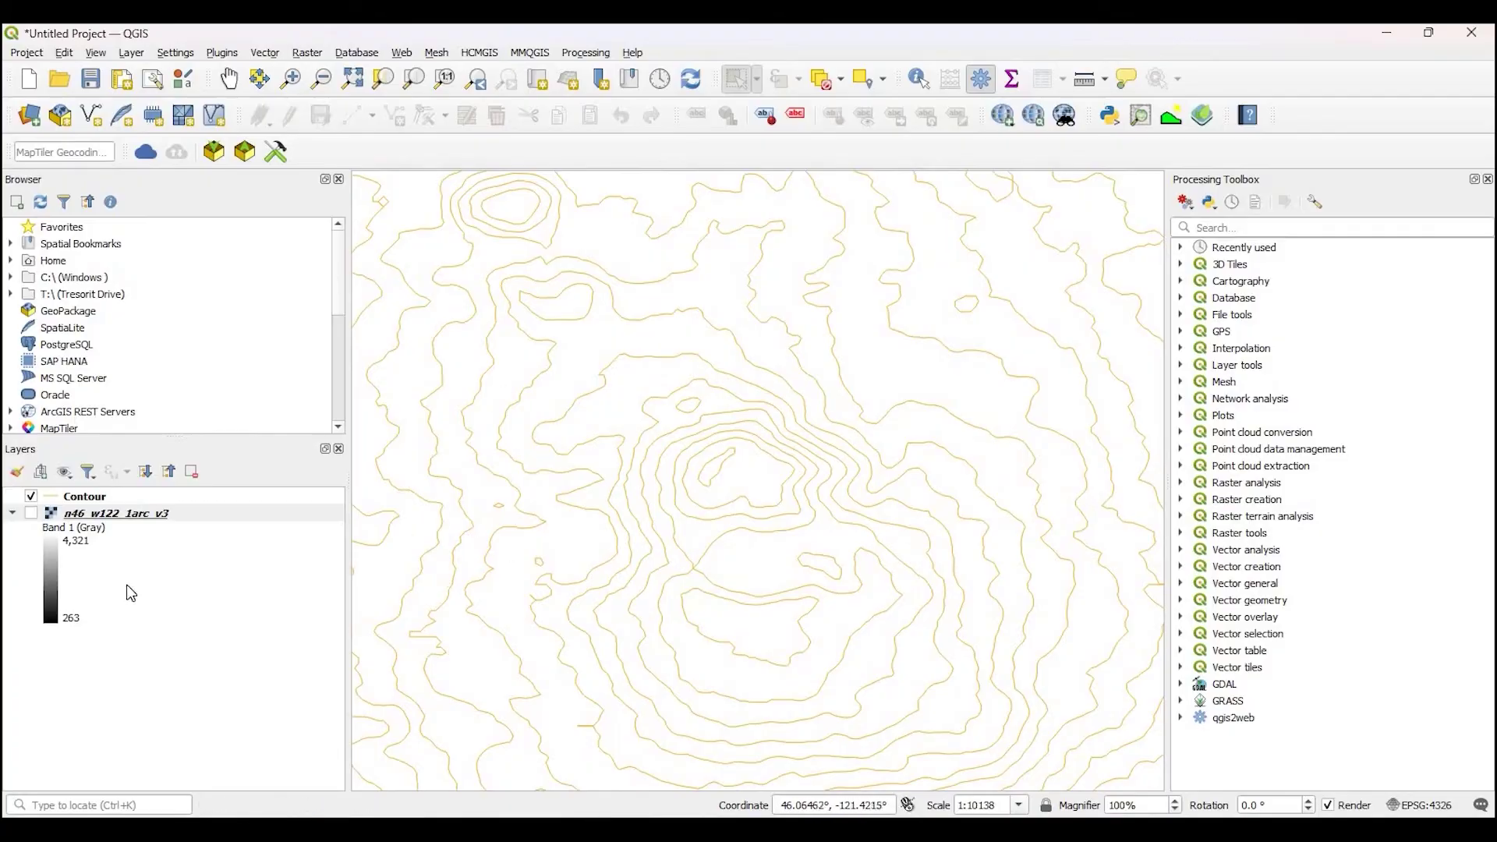
left_click(101, 497)
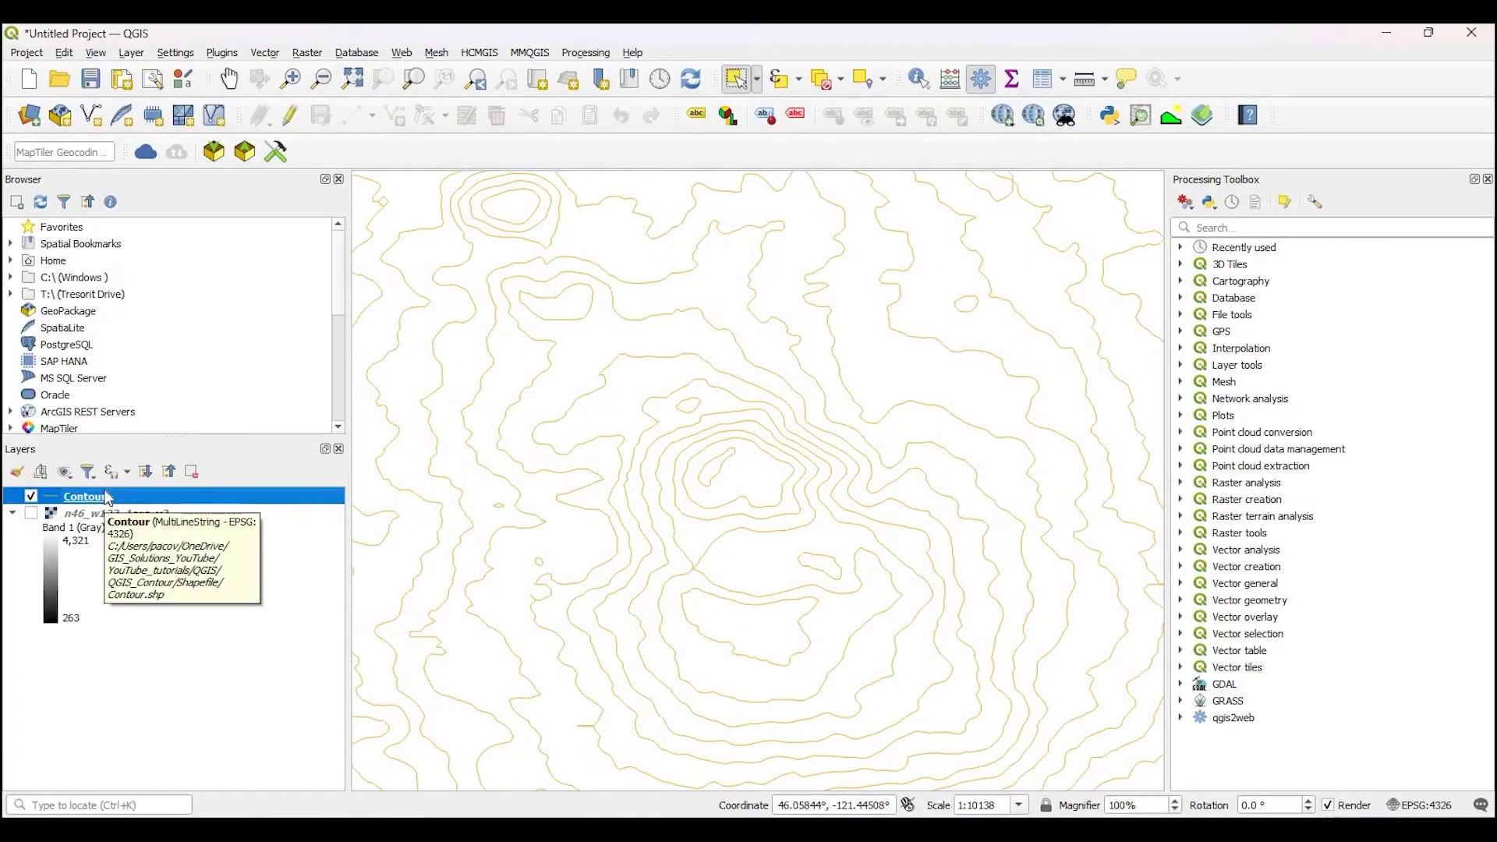
right_click(113, 496)
left_click(146, 489)
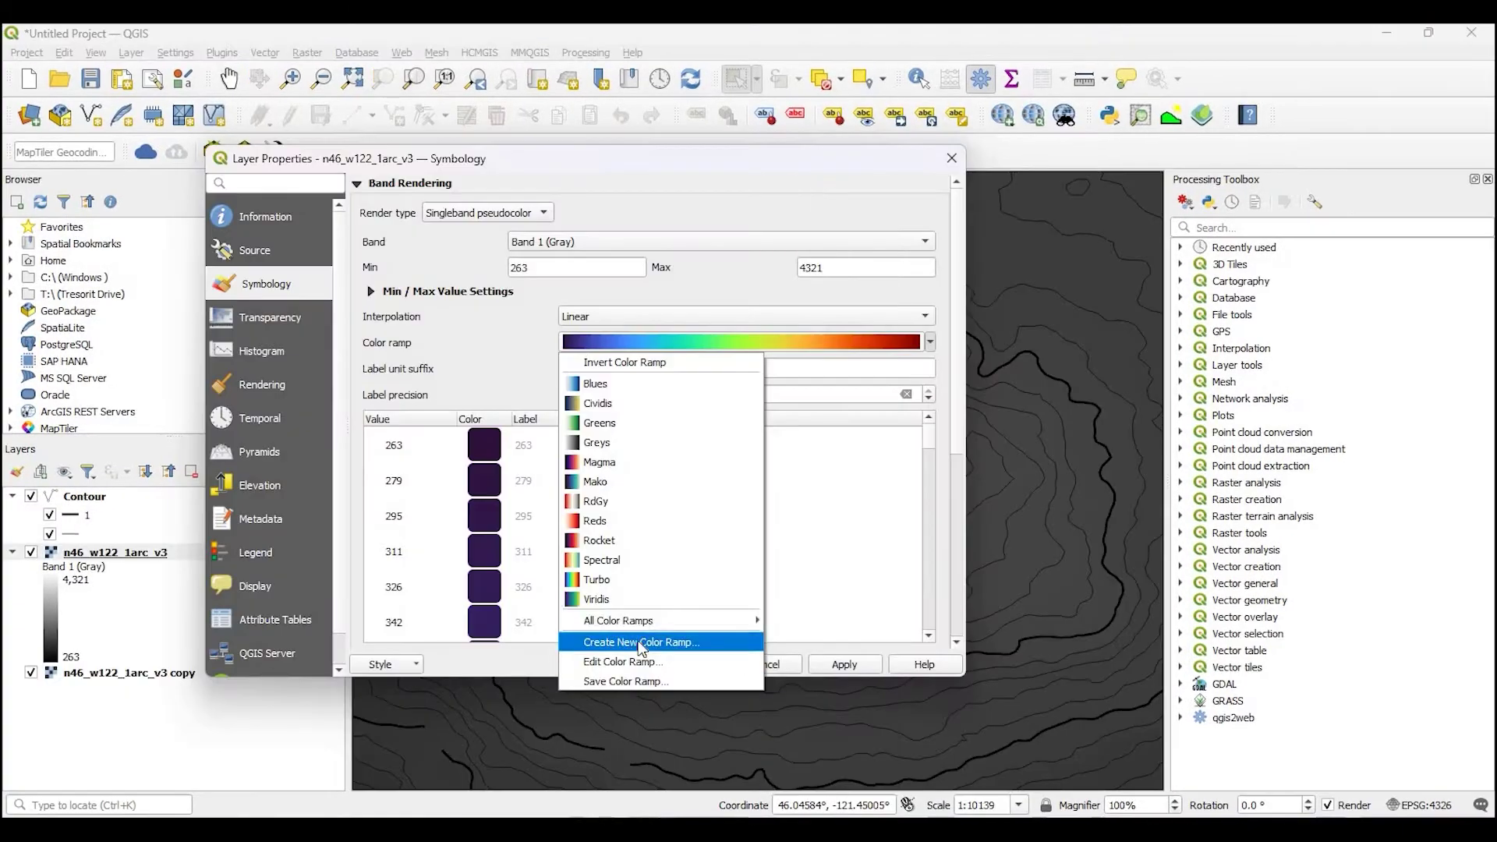
Step: Browse the cpt-city Topography colour ramps for a new DEM colour ramp
left_click(636, 644)
left_click(544, 496)
left_click(551, 445)
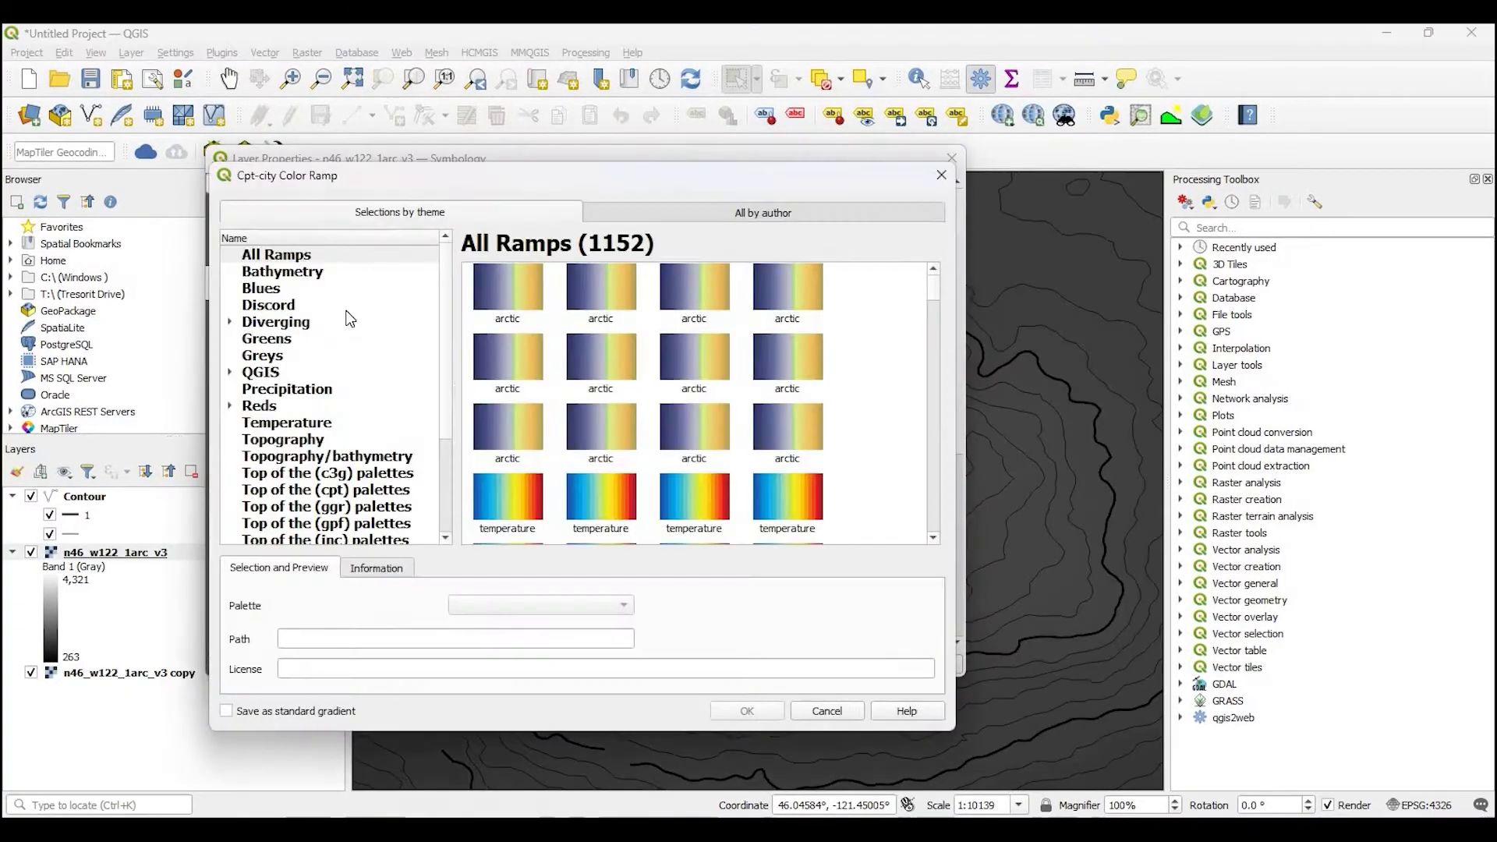
left_click(279, 441)
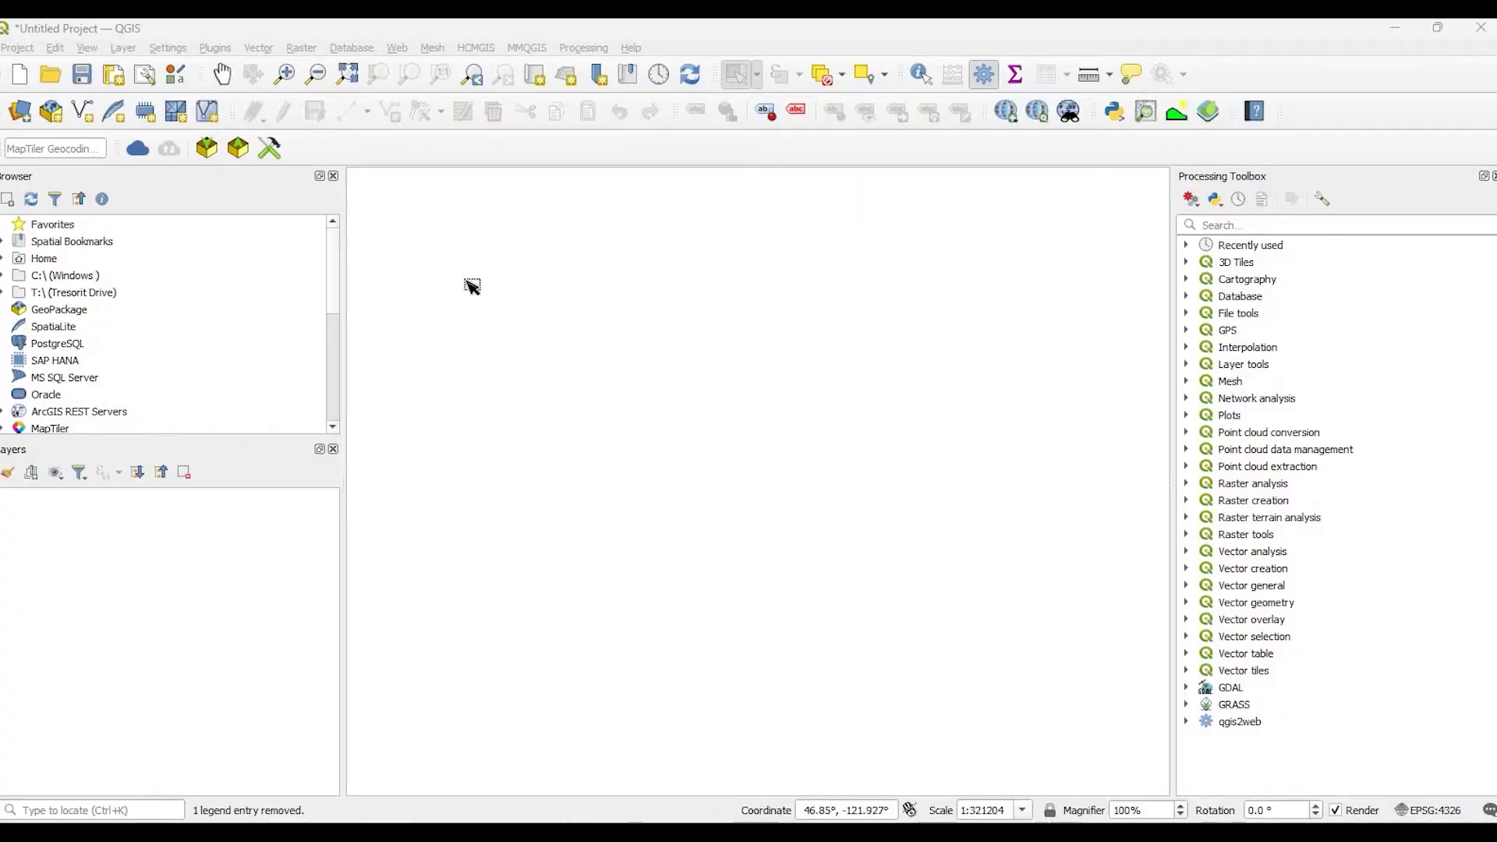
Step: Add the n46_w122_1arc_v3 .tif as a raster layer and close the Data Source Manager
left_click(121, 46)
mouse_move(257, 106)
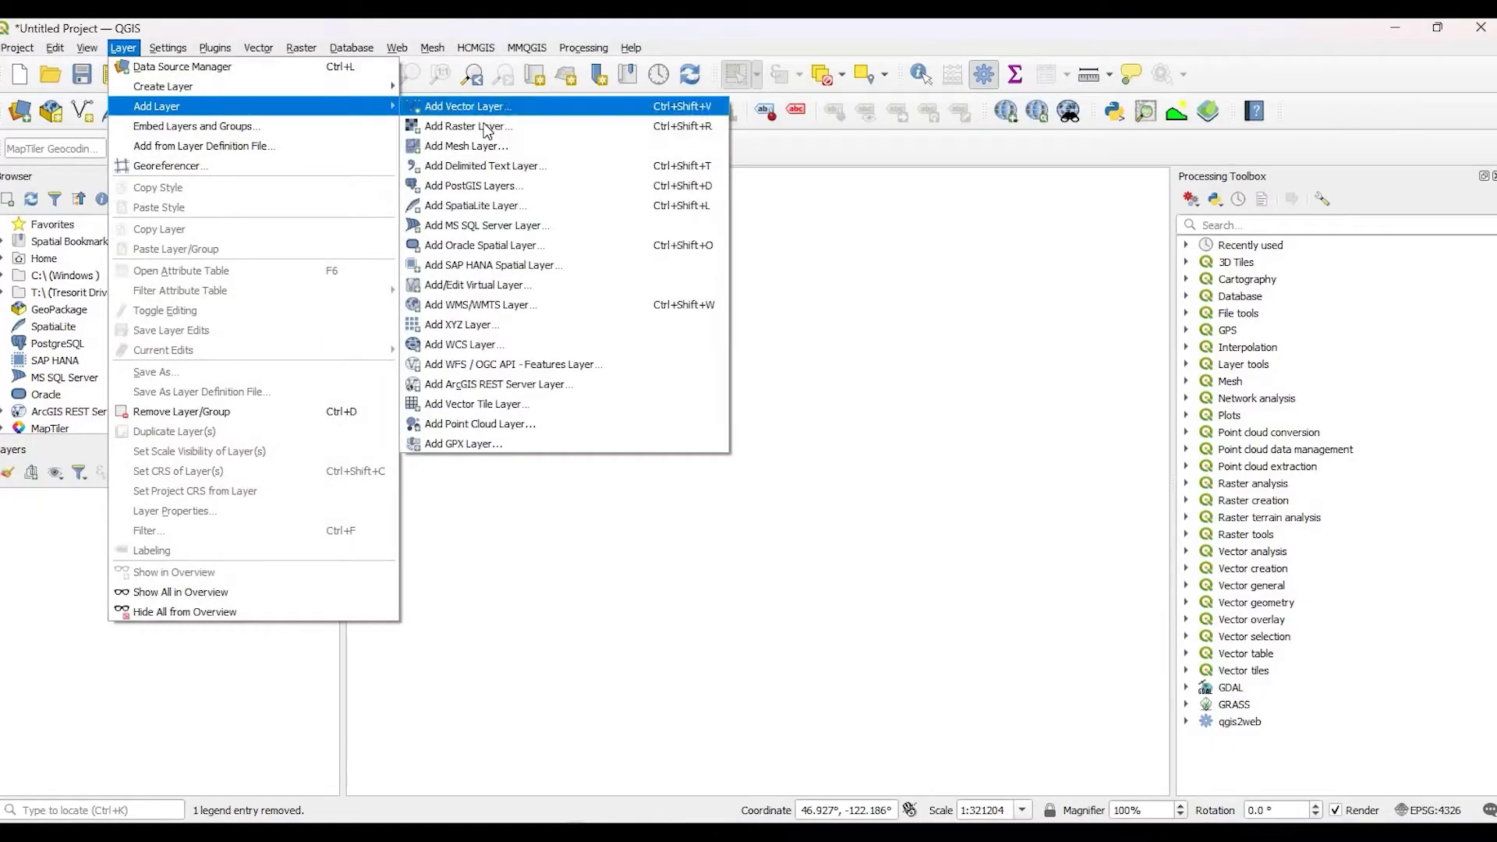
left_click(468, 126)
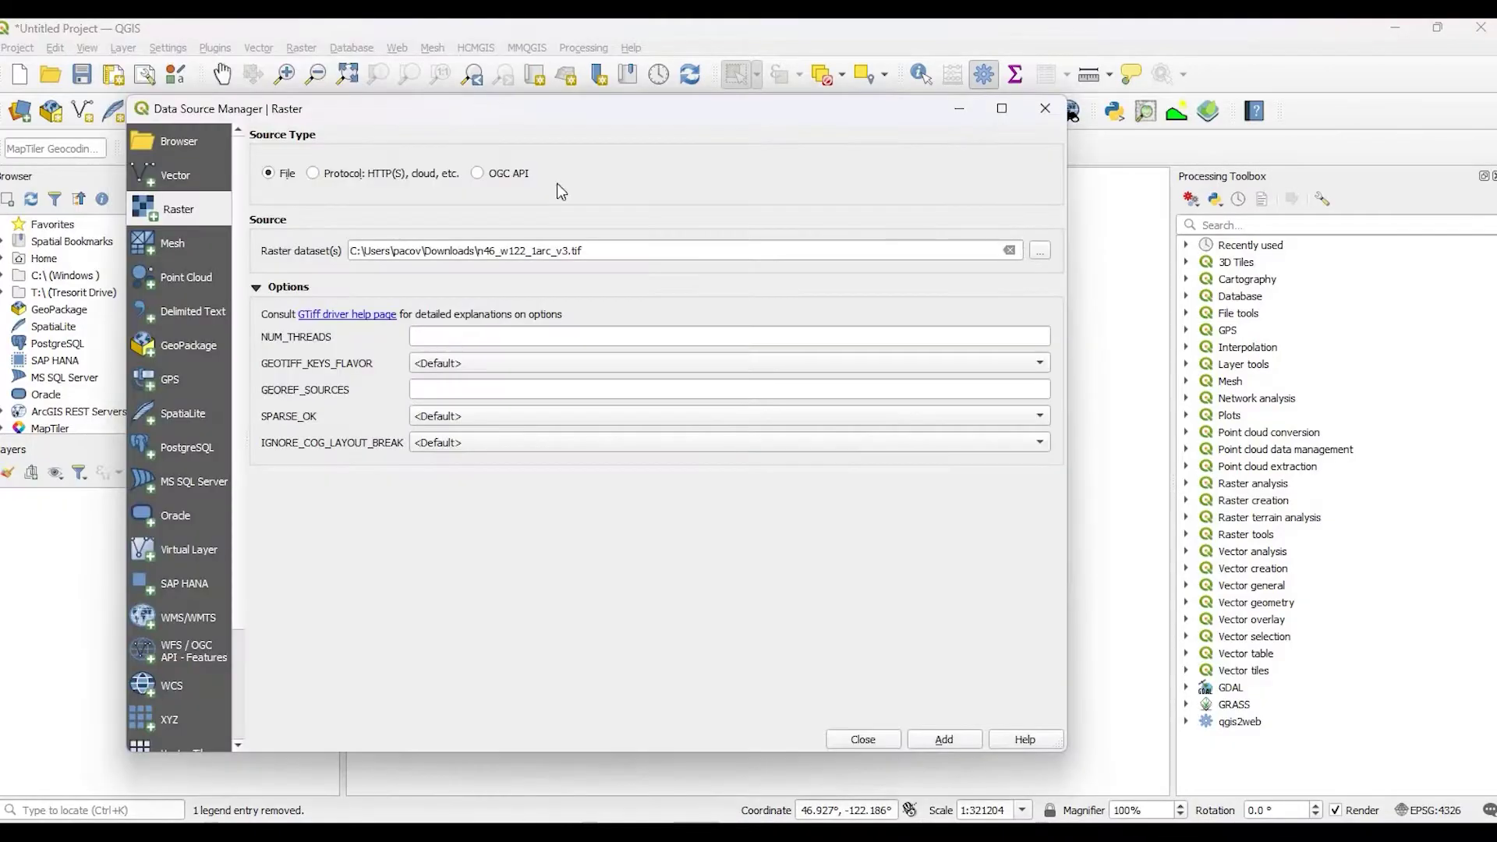
left_click(958, 739)
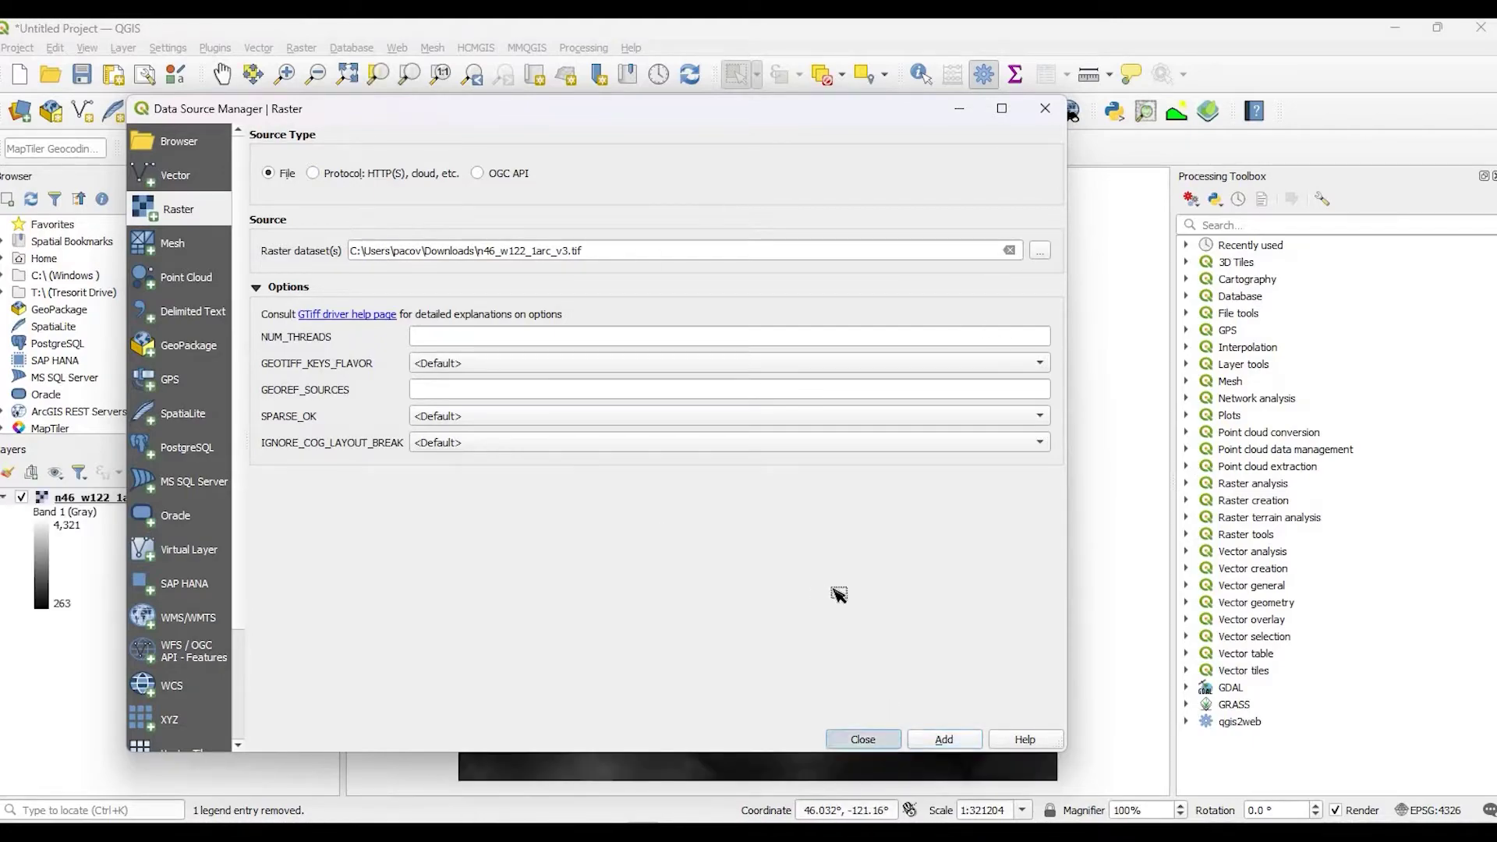
key("Escape")
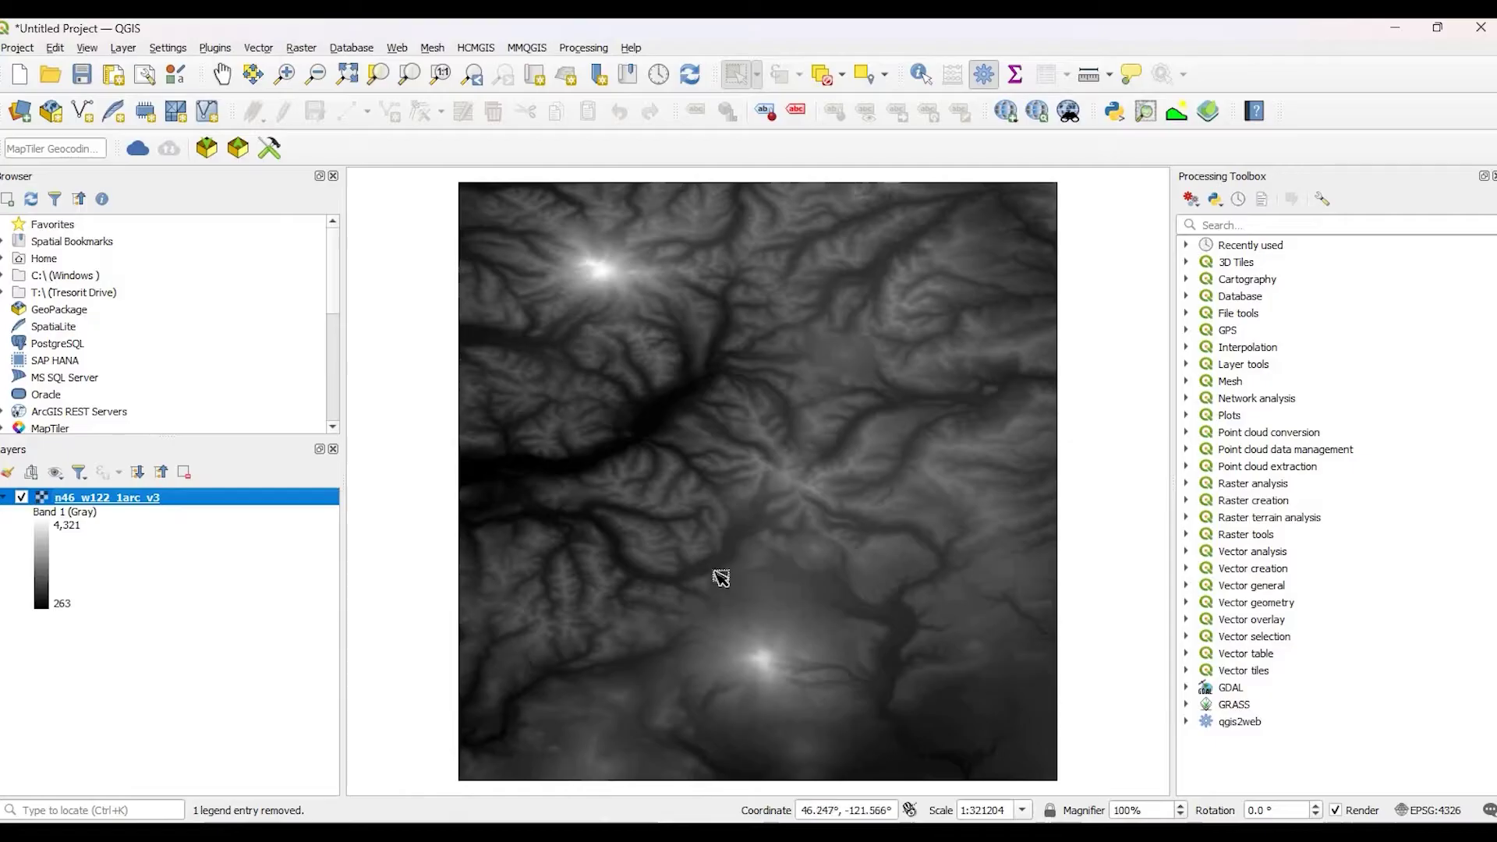
Step: Open Raster > Extraction > Contour with n46_w122_1arc_v3 as the input layer
left_click(303, 50)
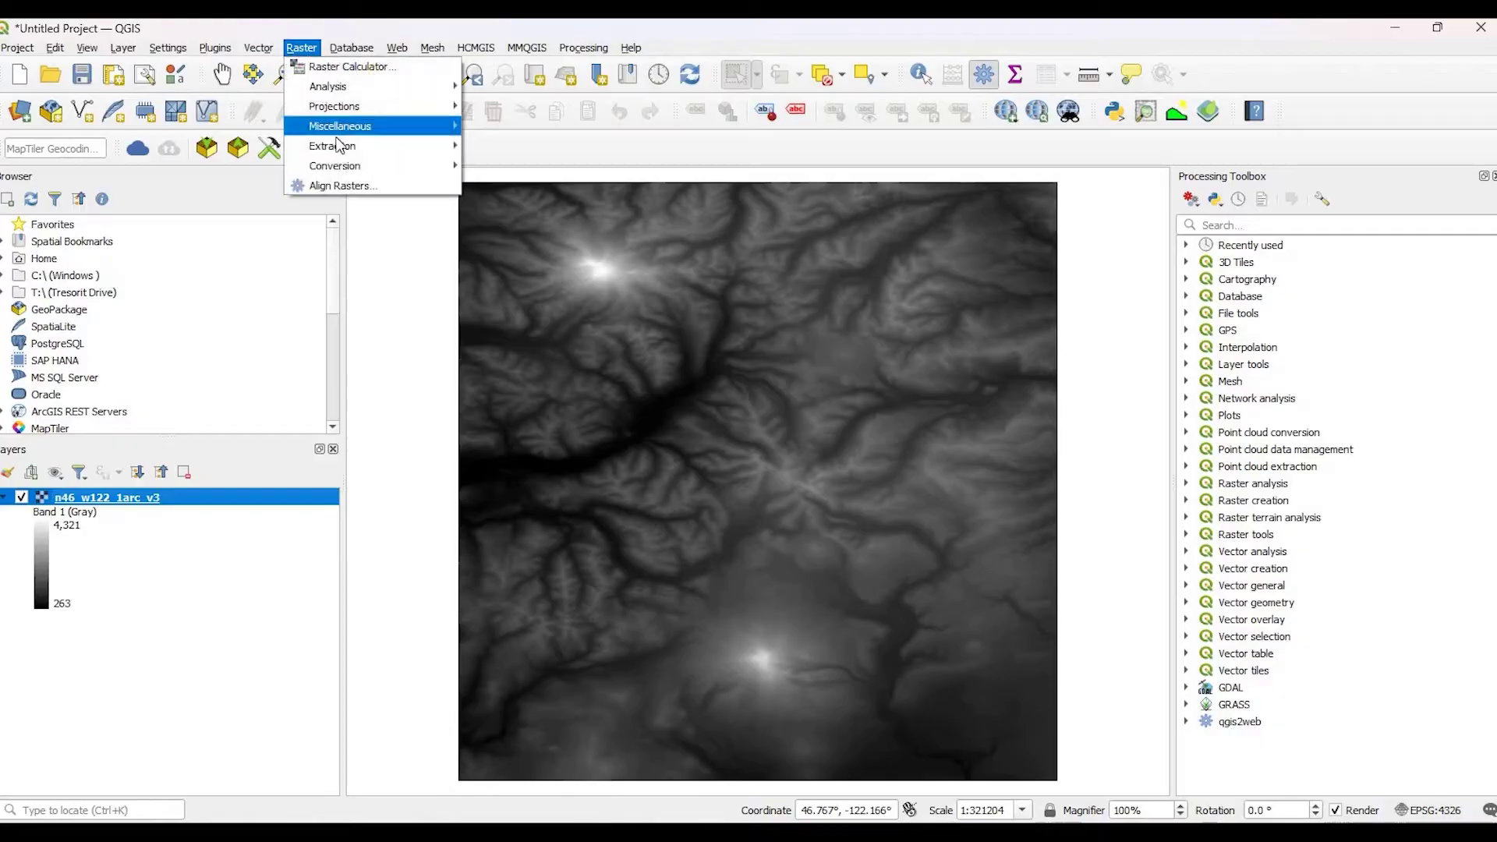
mouse_move(336, 146)
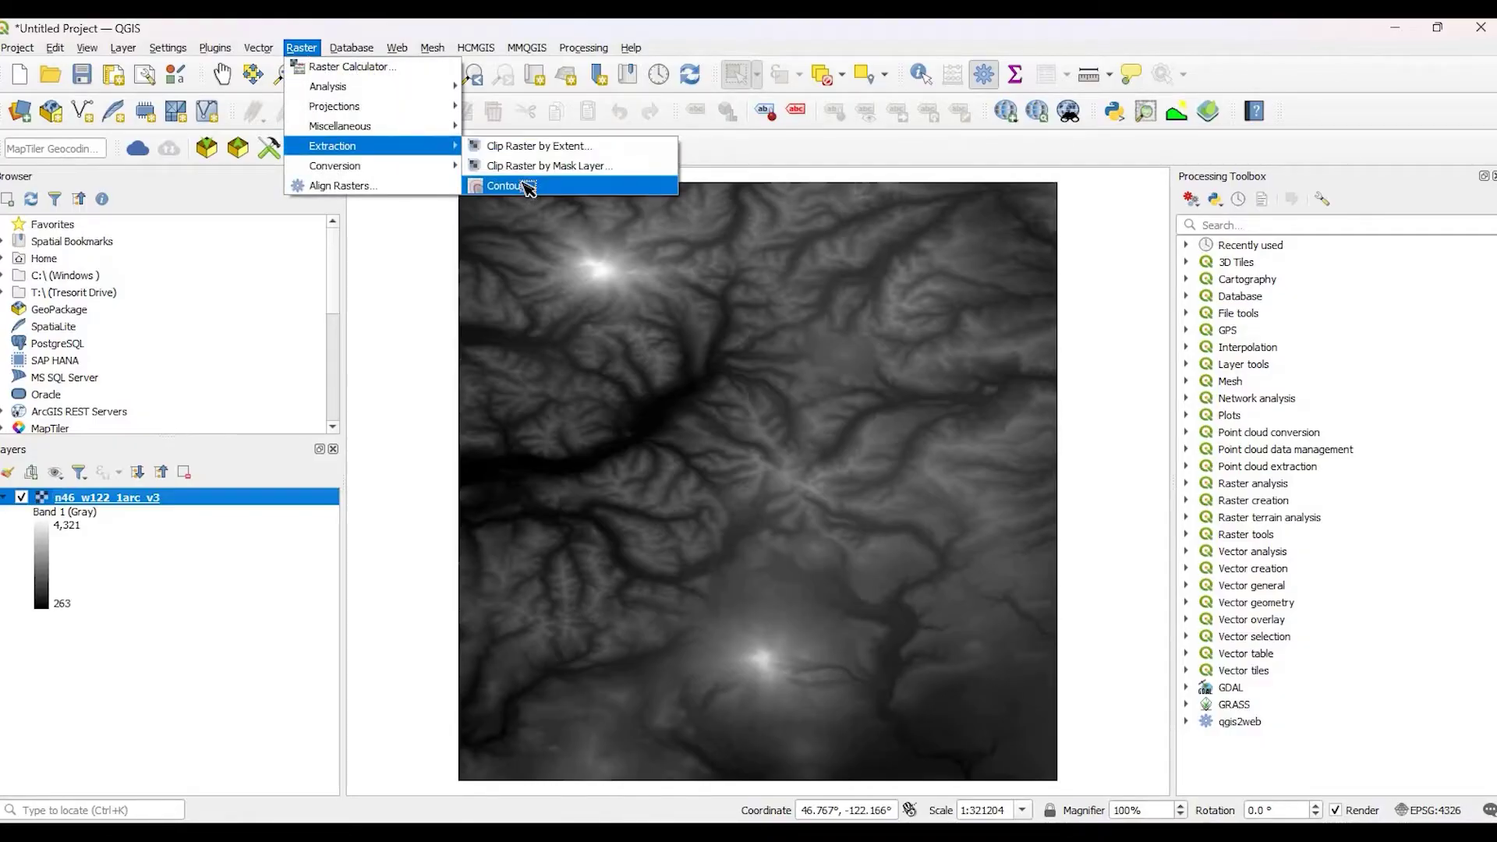
left_click(526, 187)
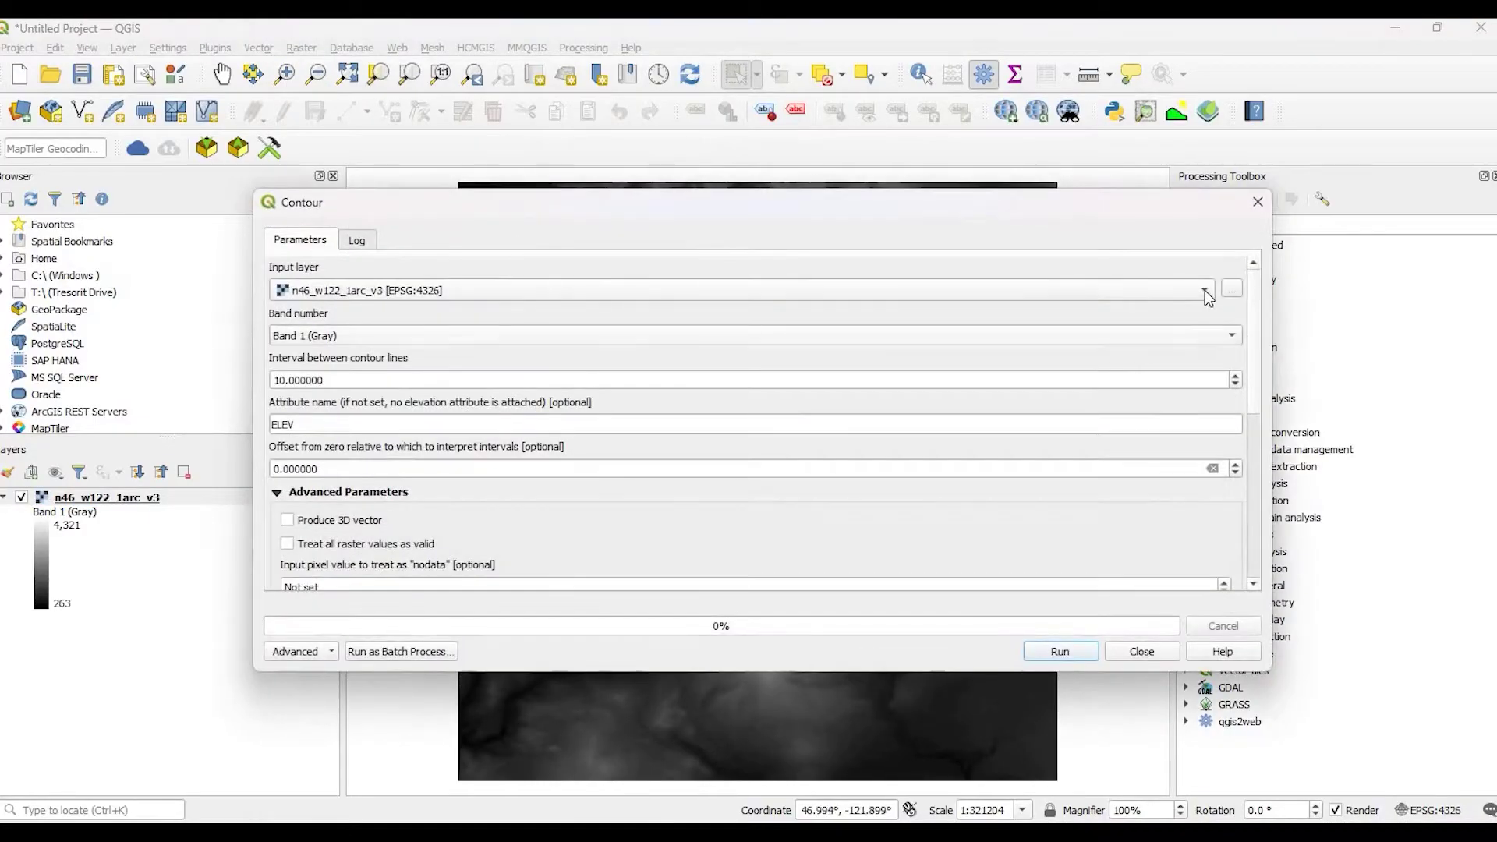
left_click(1191, 296)
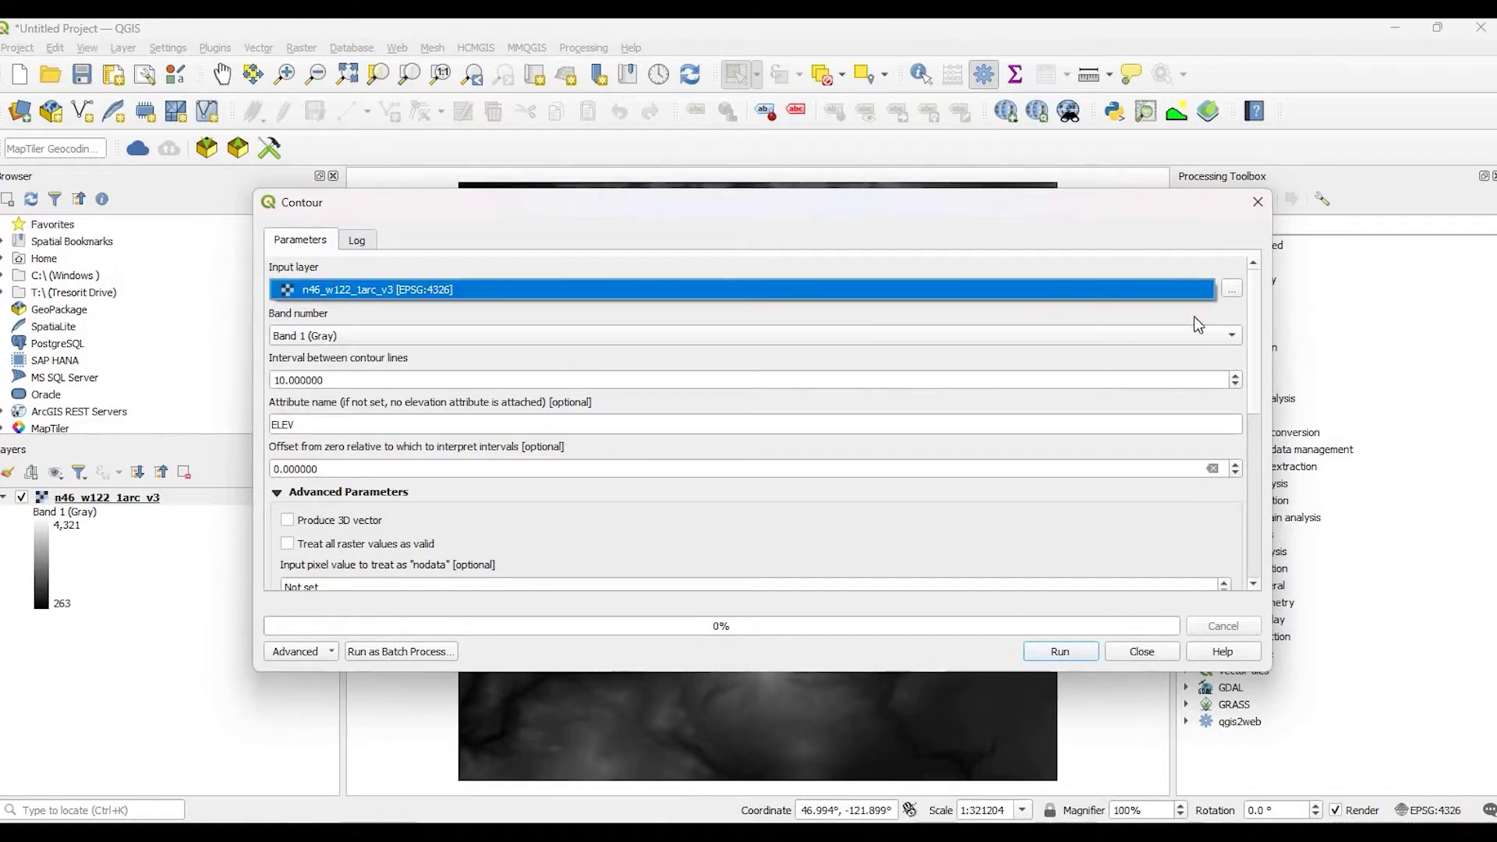
left_click(328, 291)
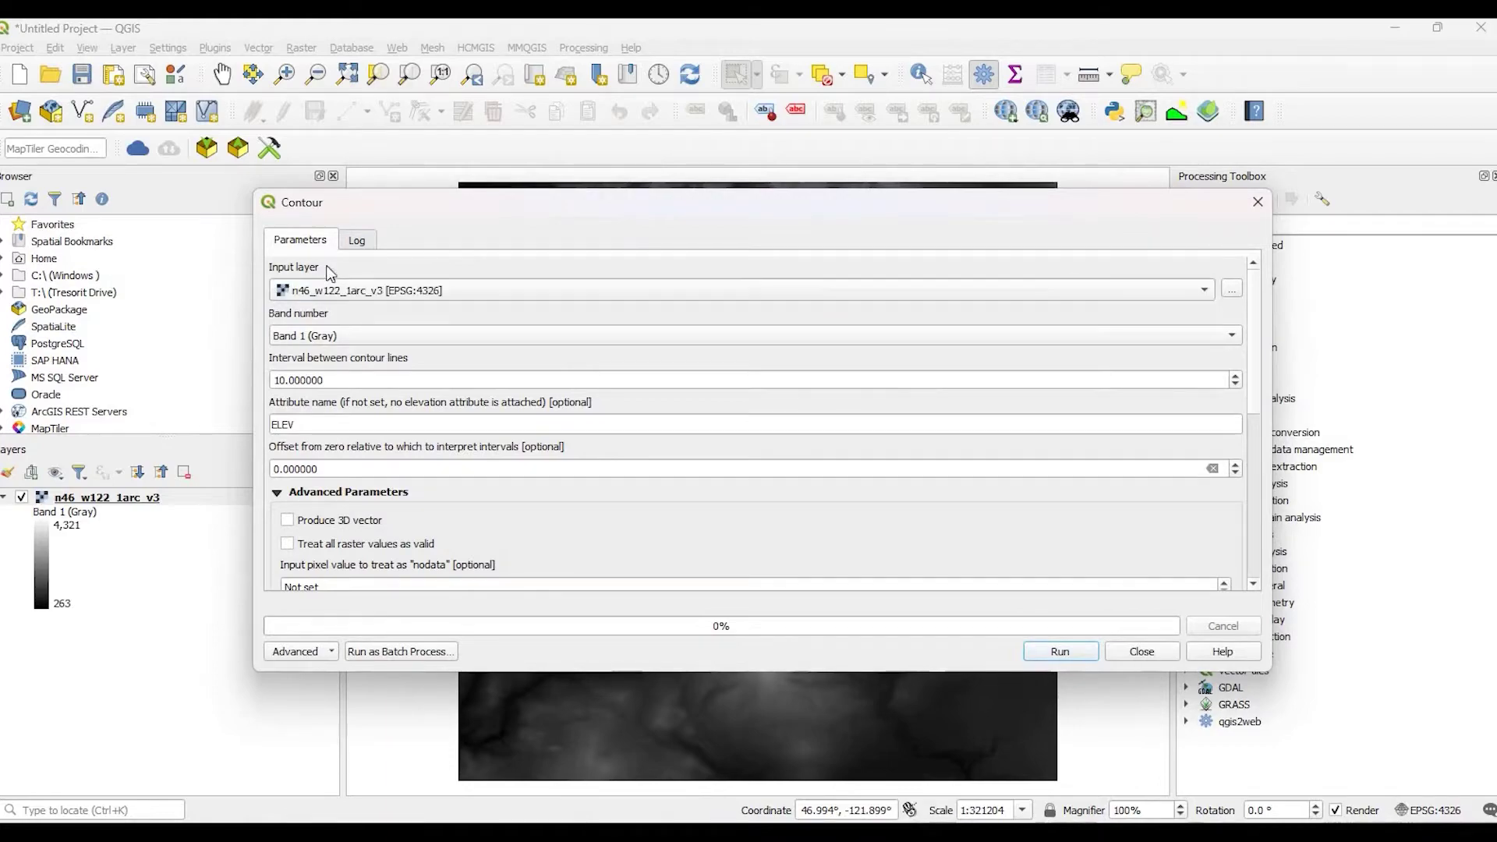
Step: Set the contour interval to 20.000 and scroll down to the output field
left_click(337, 381)
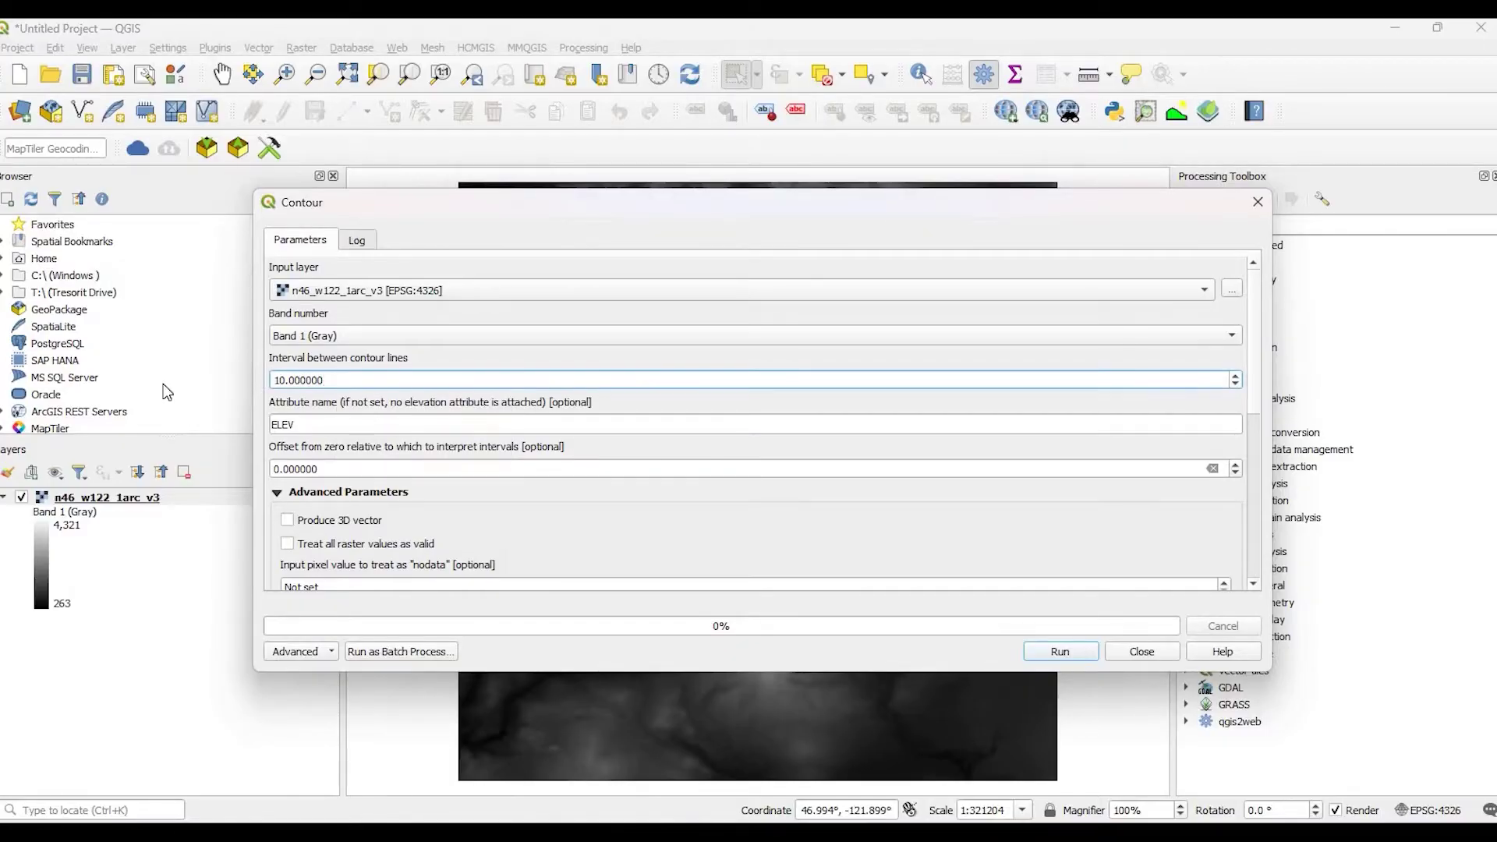
key("ctrl+a")
type("20.000")
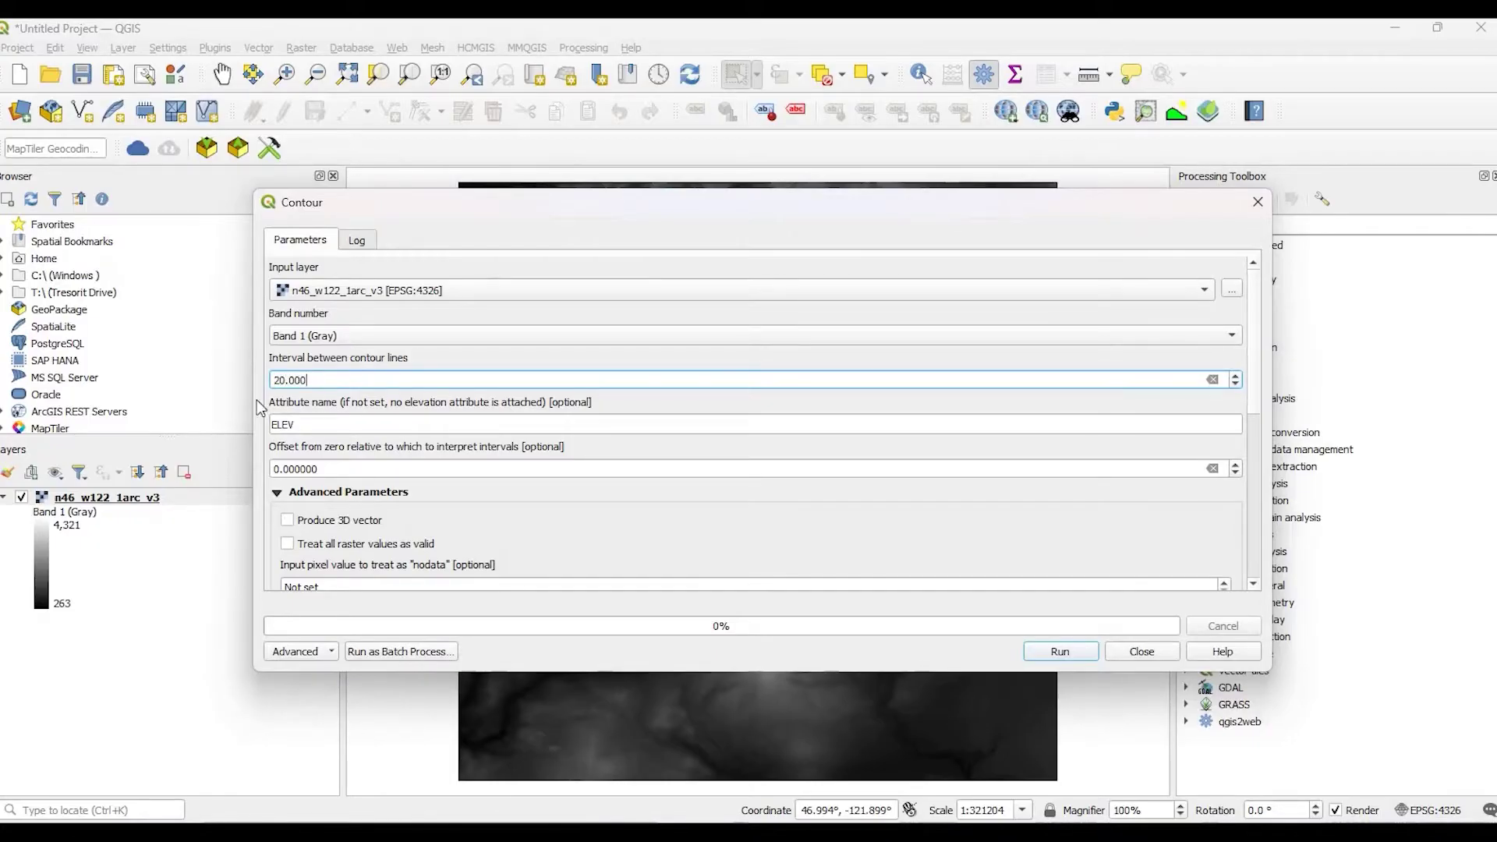
key("Tab")
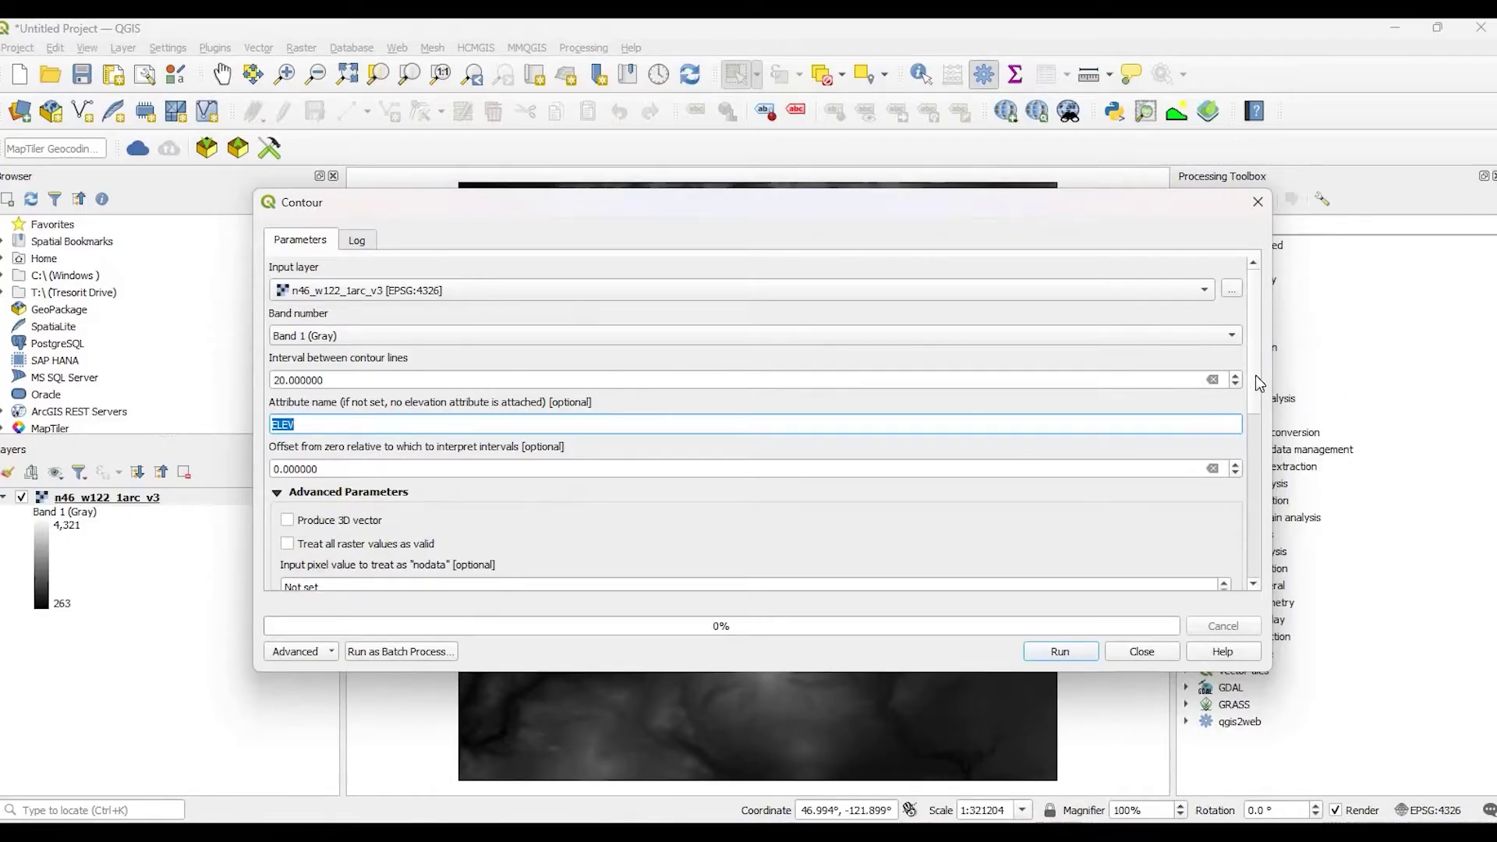
scroll(1256, 445, "down", 5)
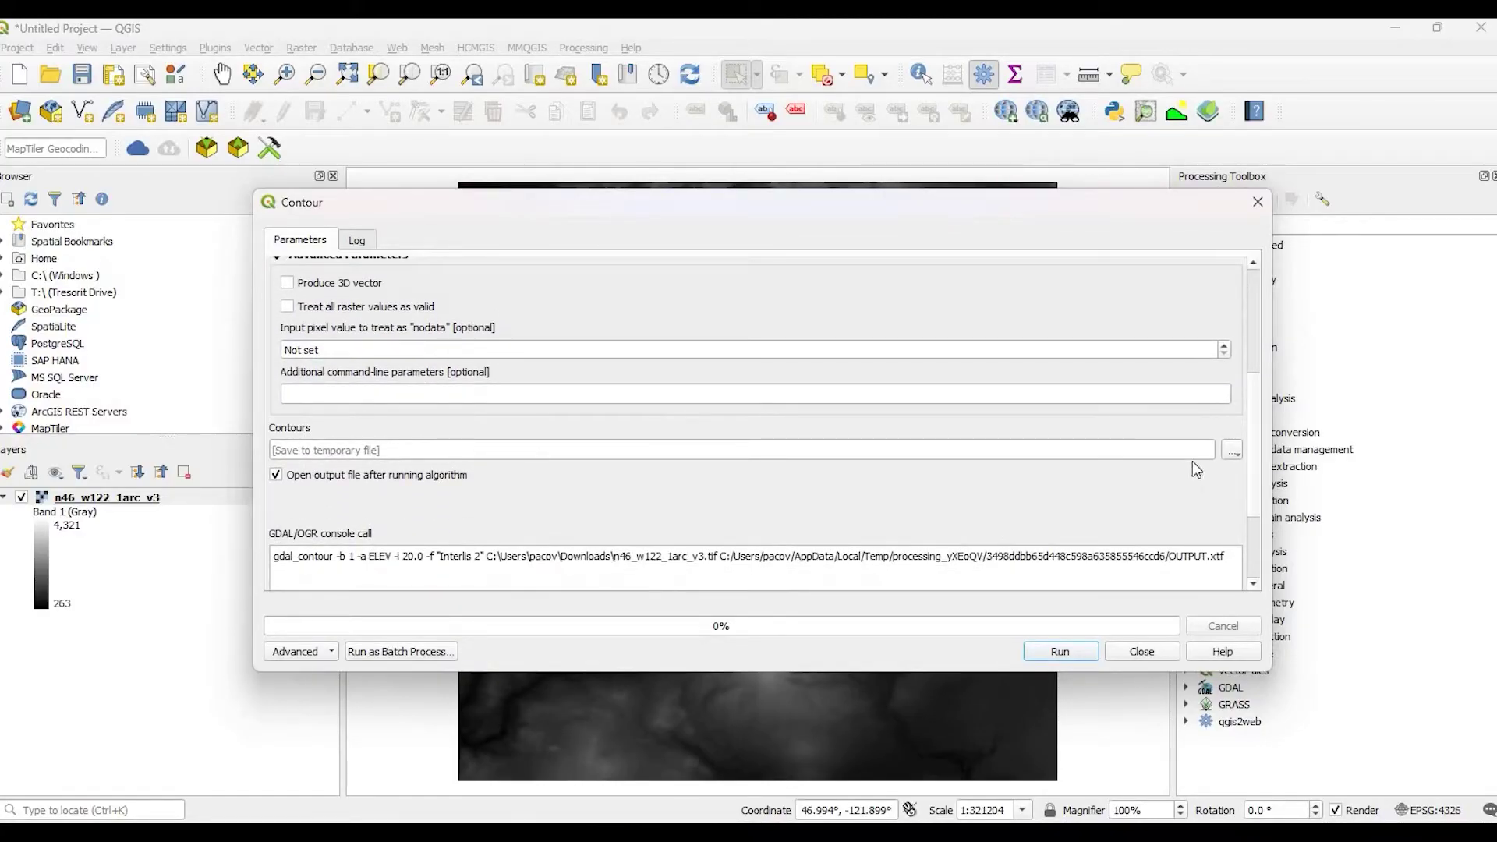
Step: Save the contour output to Contour.shp, run the extraction, and close the tool
left_click(1232, 453)
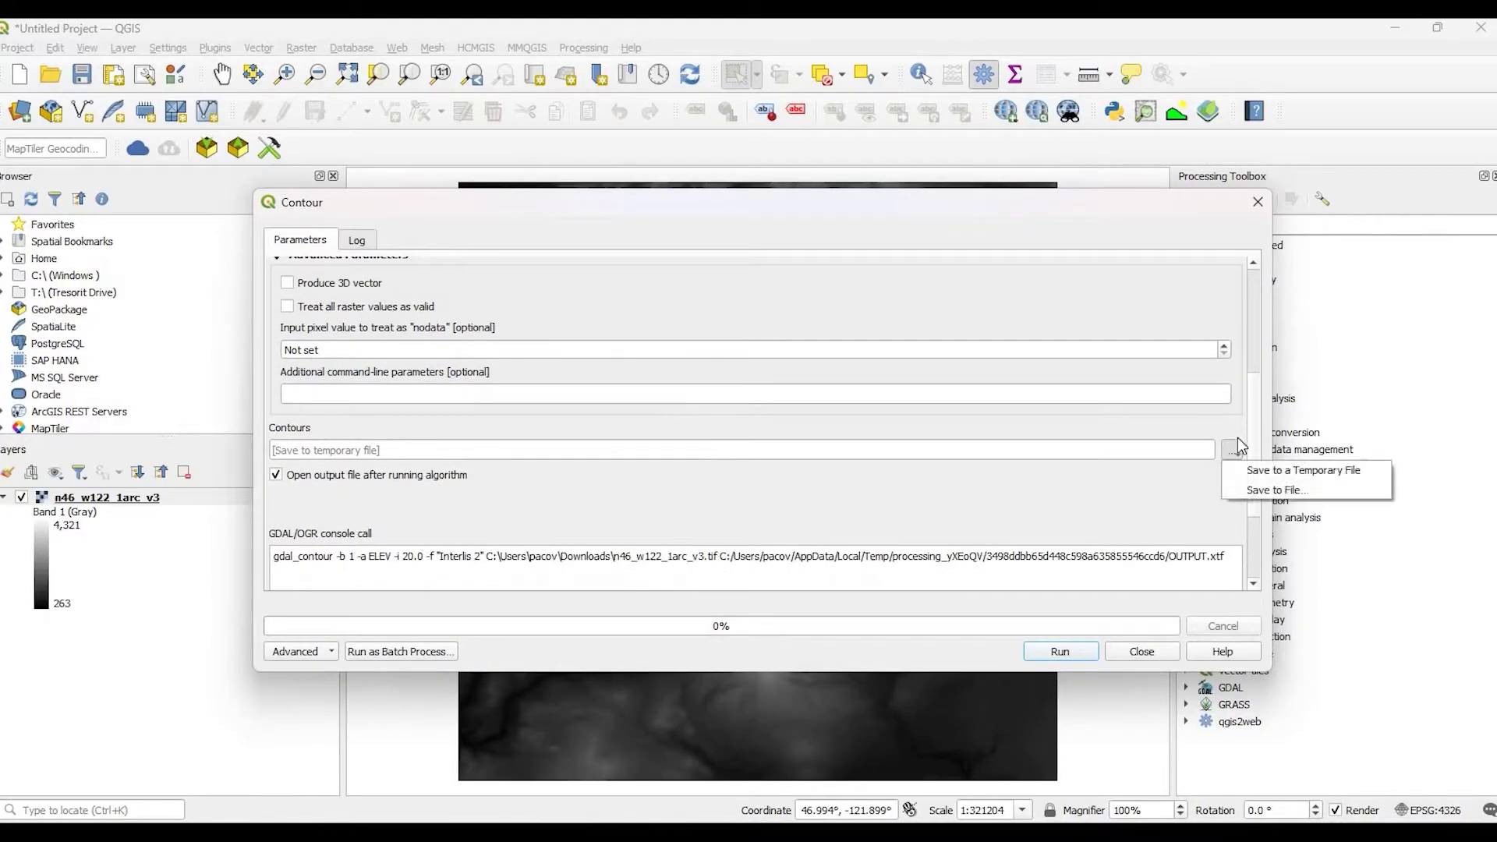
left_click(1277, 490)
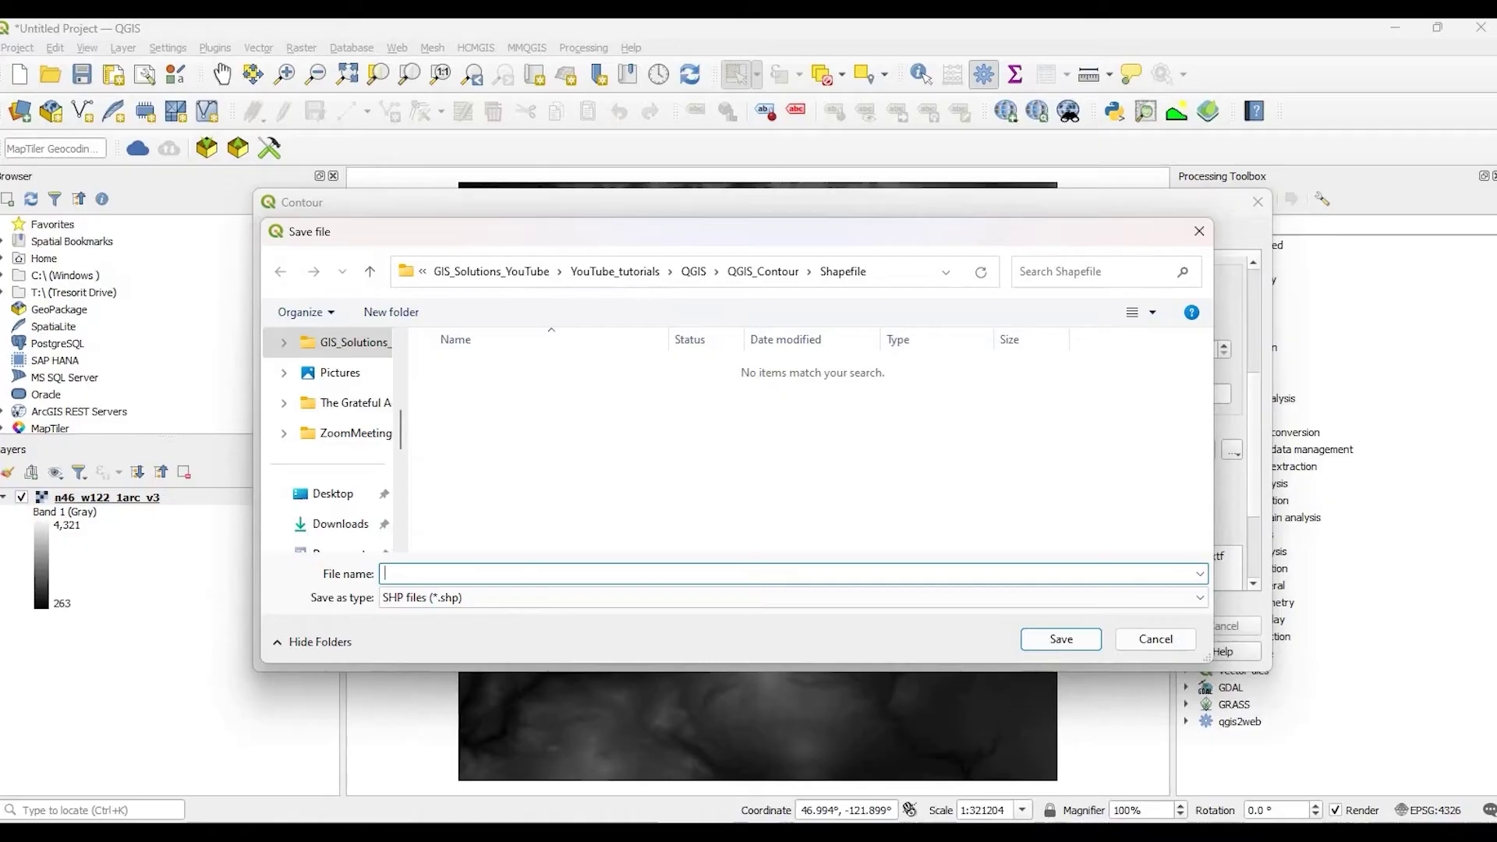
type("Contour")
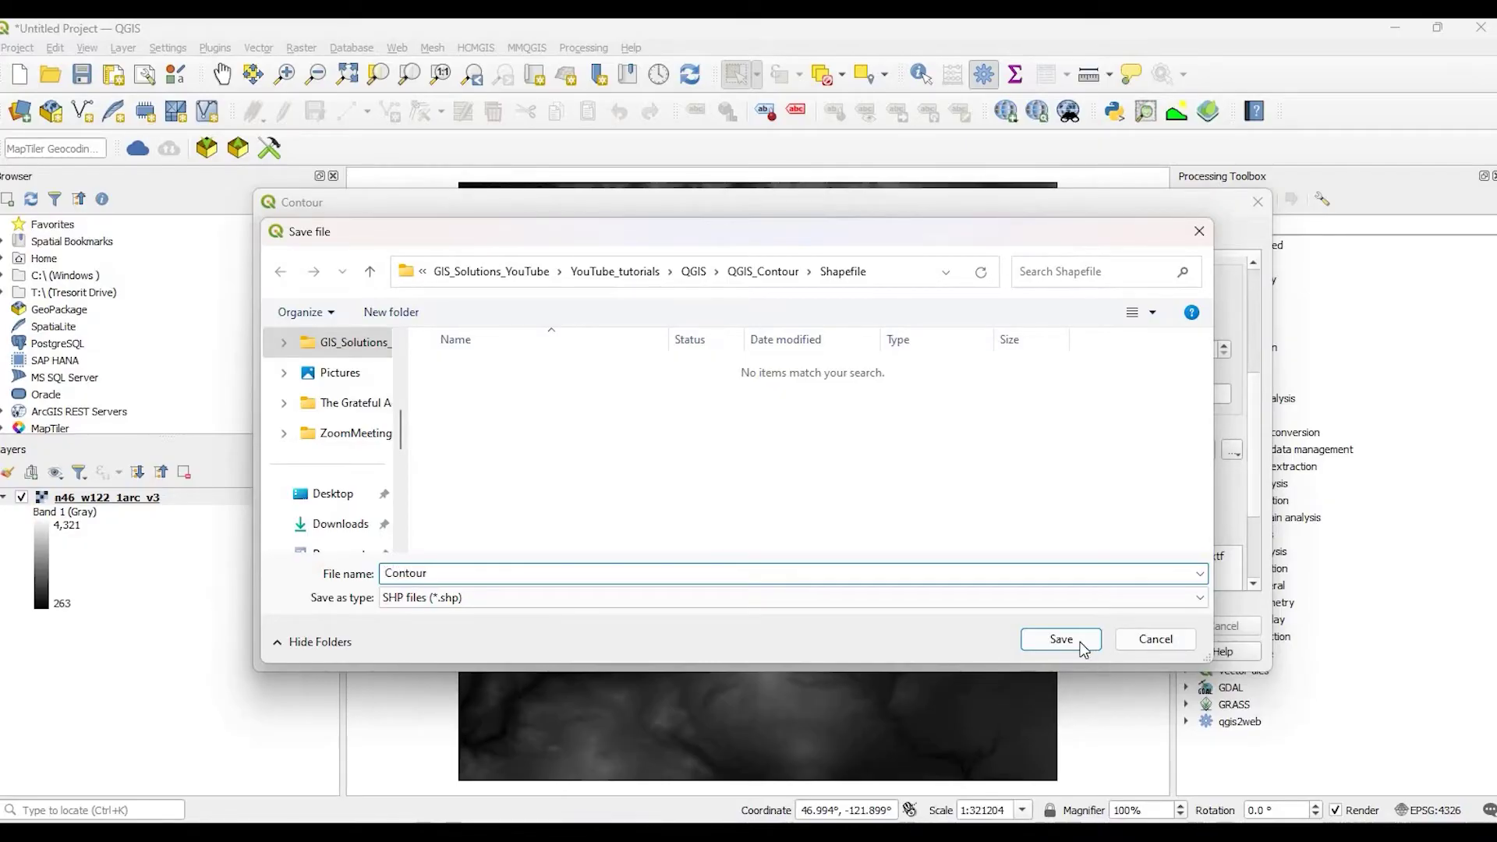
left_click(1072, 646)
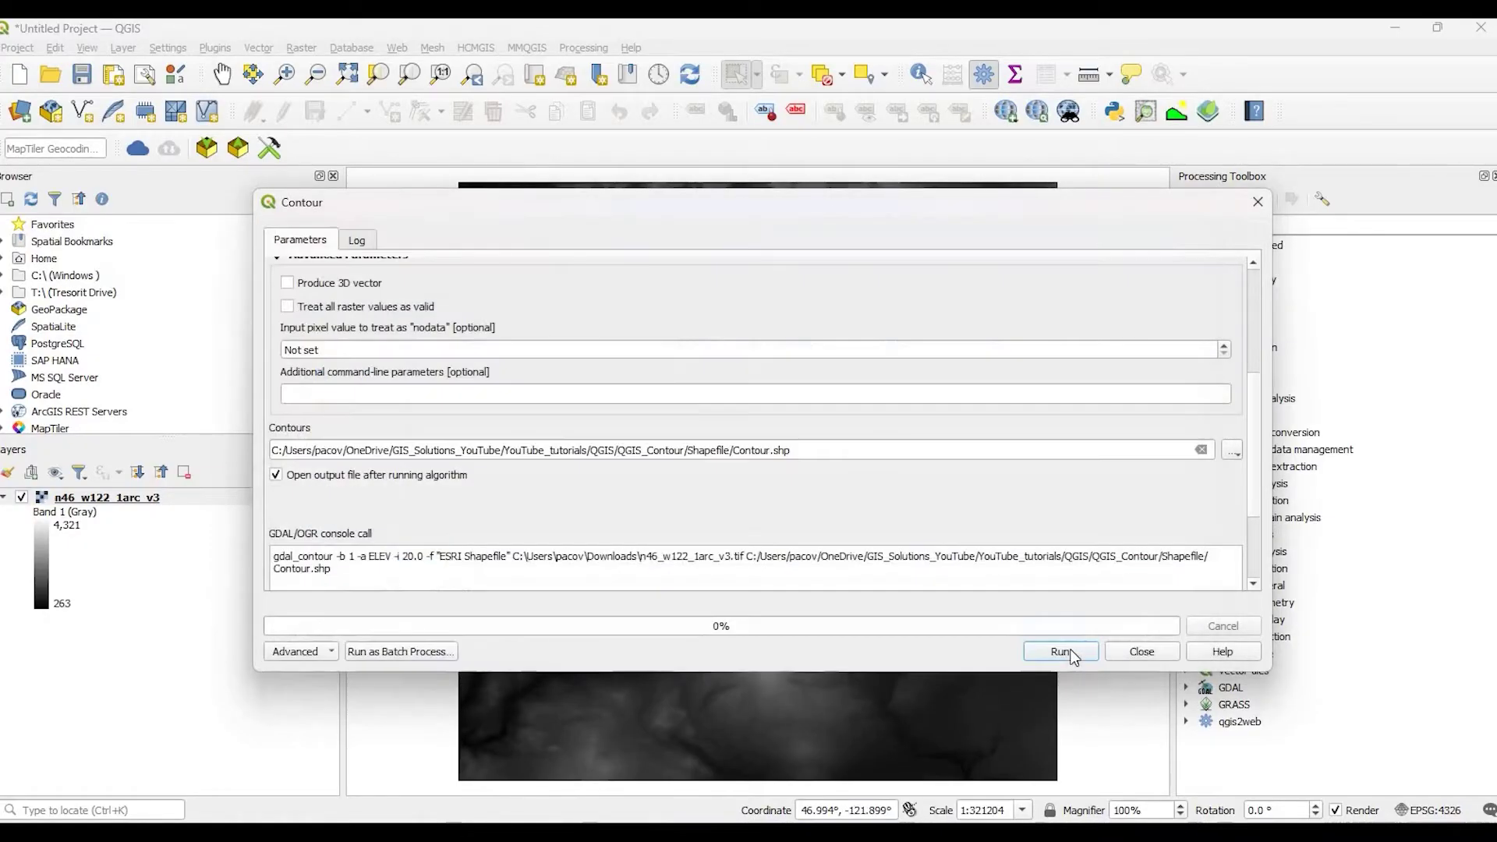
left_click(1062, 652)
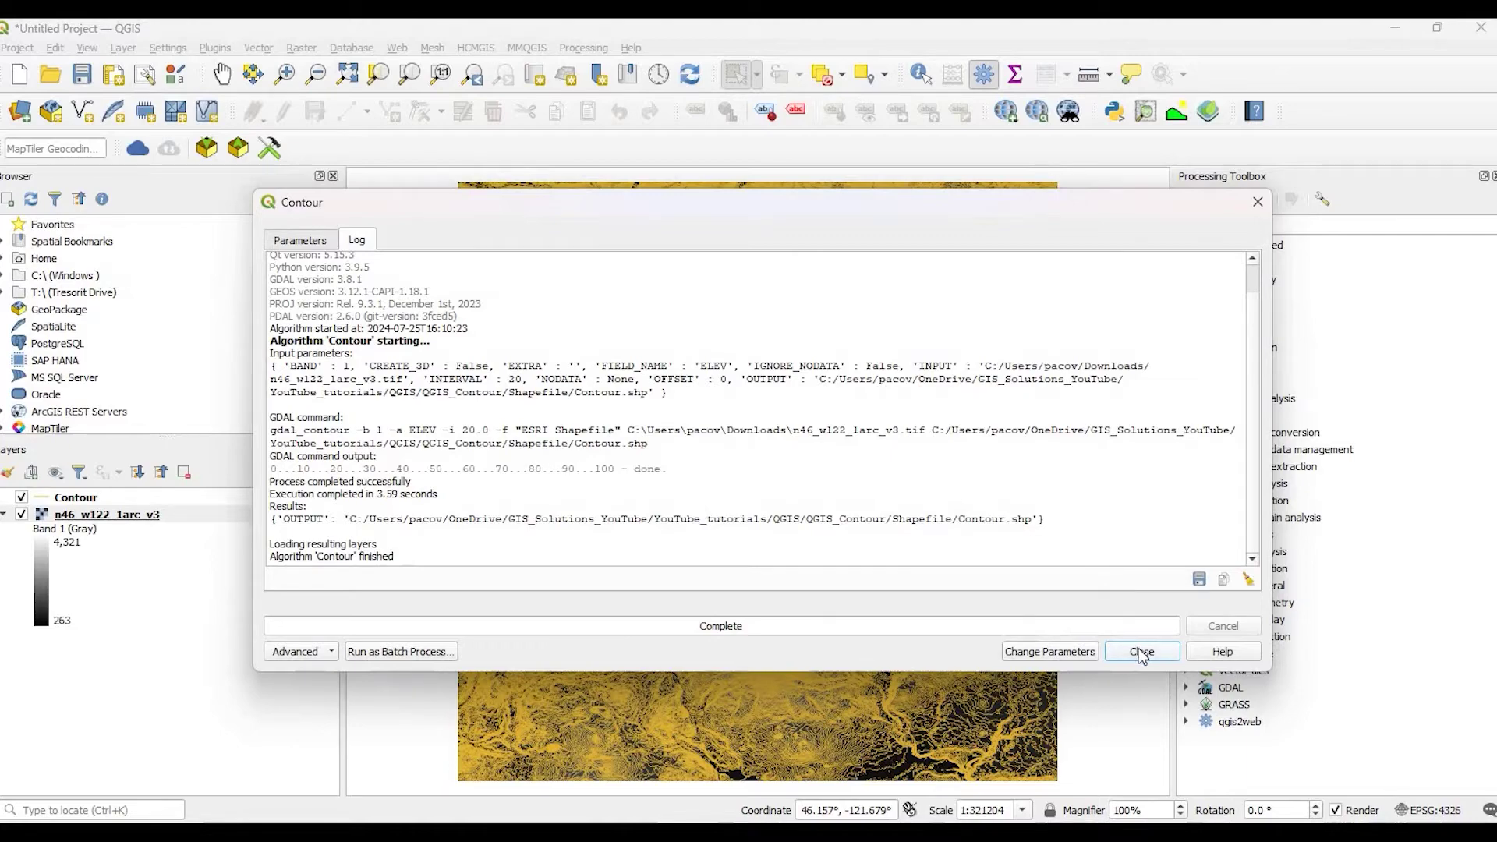
left_click(1141, 652)
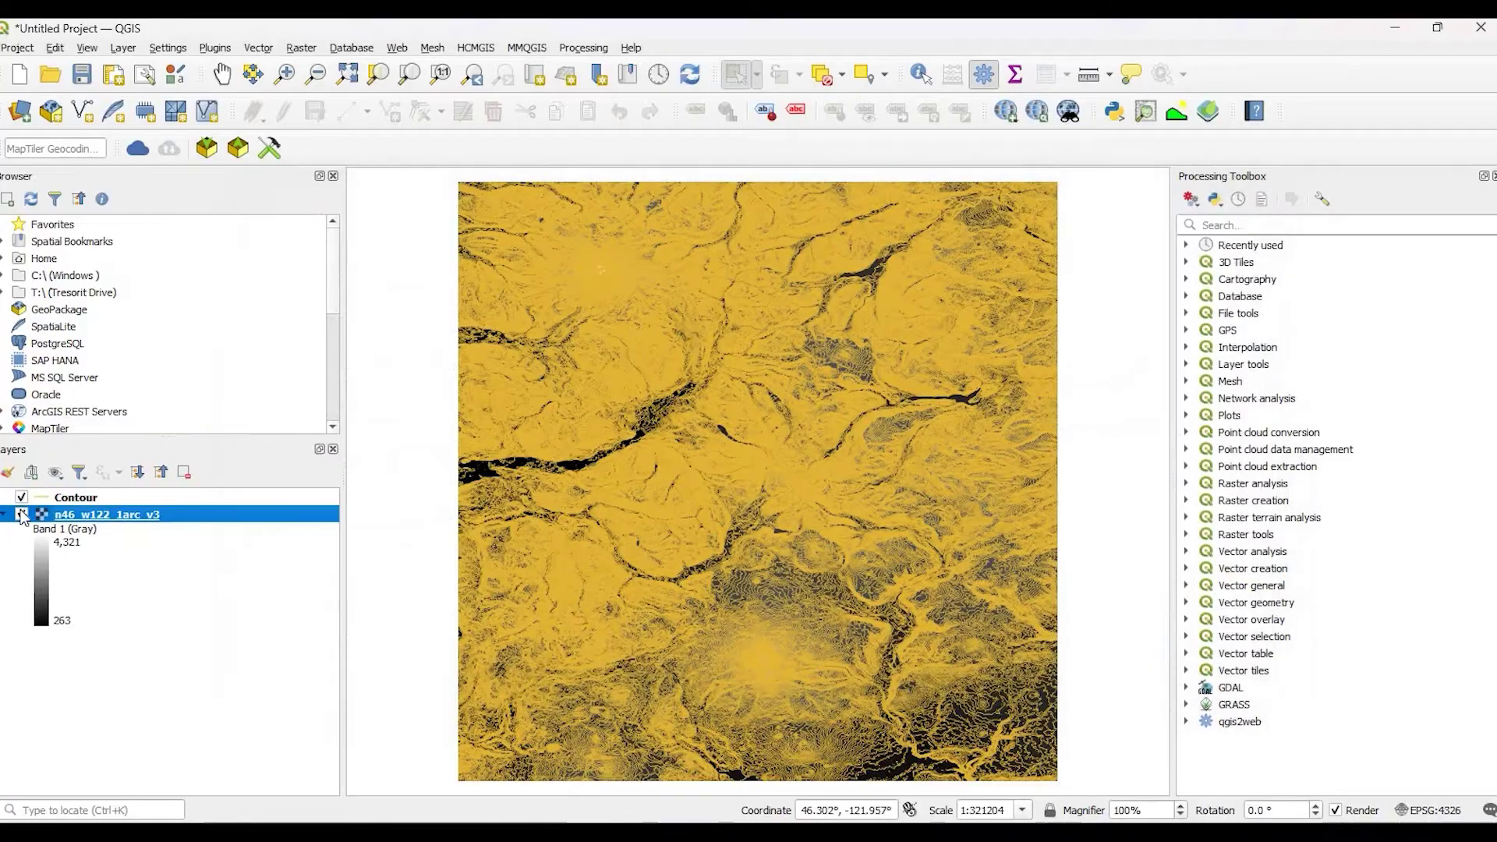
Step: Hide the DEM, zoom and pan to the hill's contour rings, and select the Contour layer
key("space")
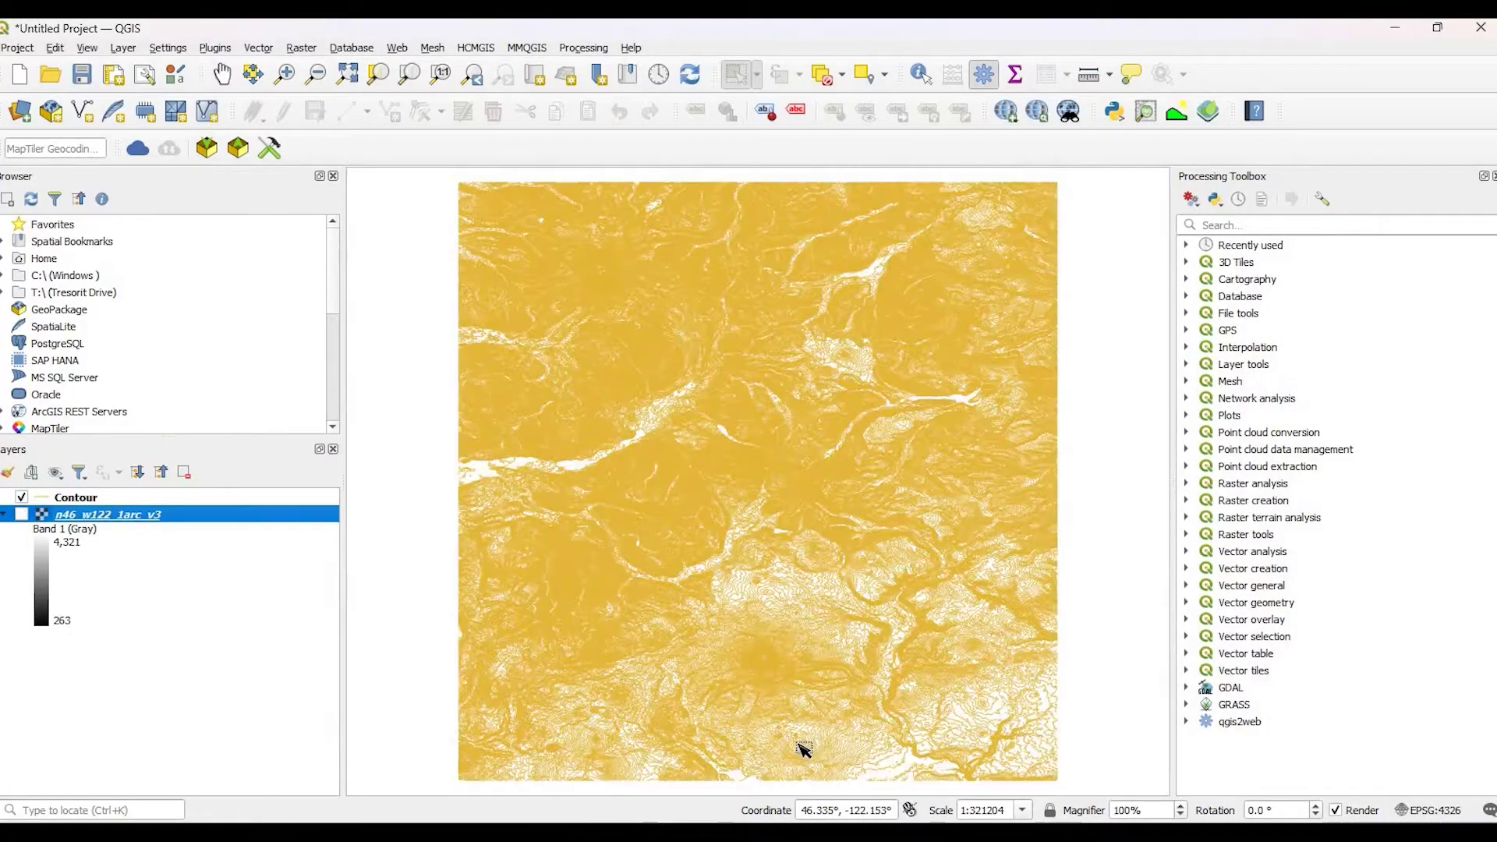
scroll(733, 474, "up", 3)
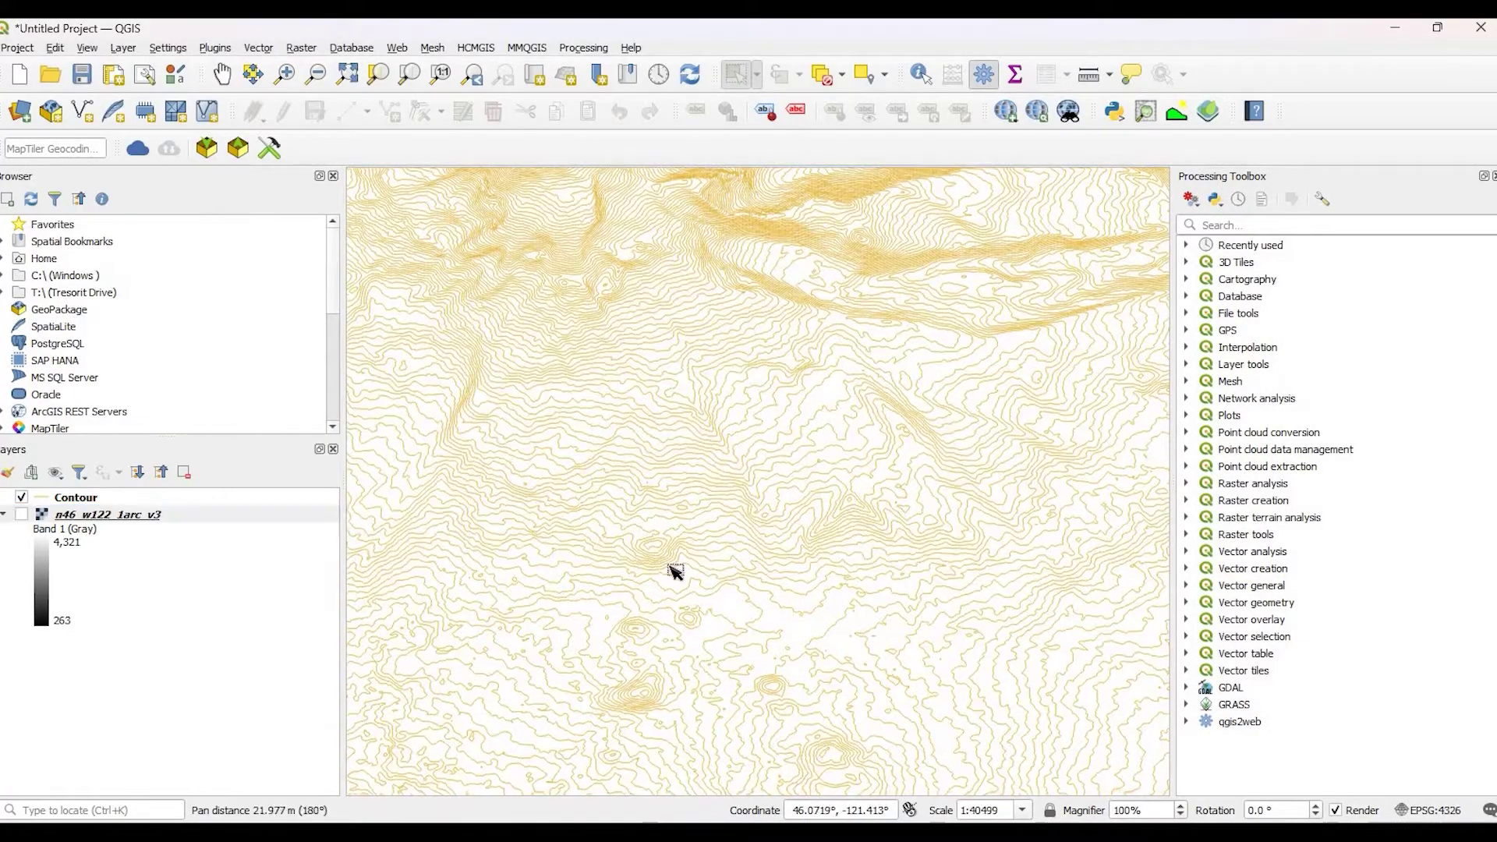
left_click_drag(832, 580, 793, 531)
scroll(718, 401, "up", 2)
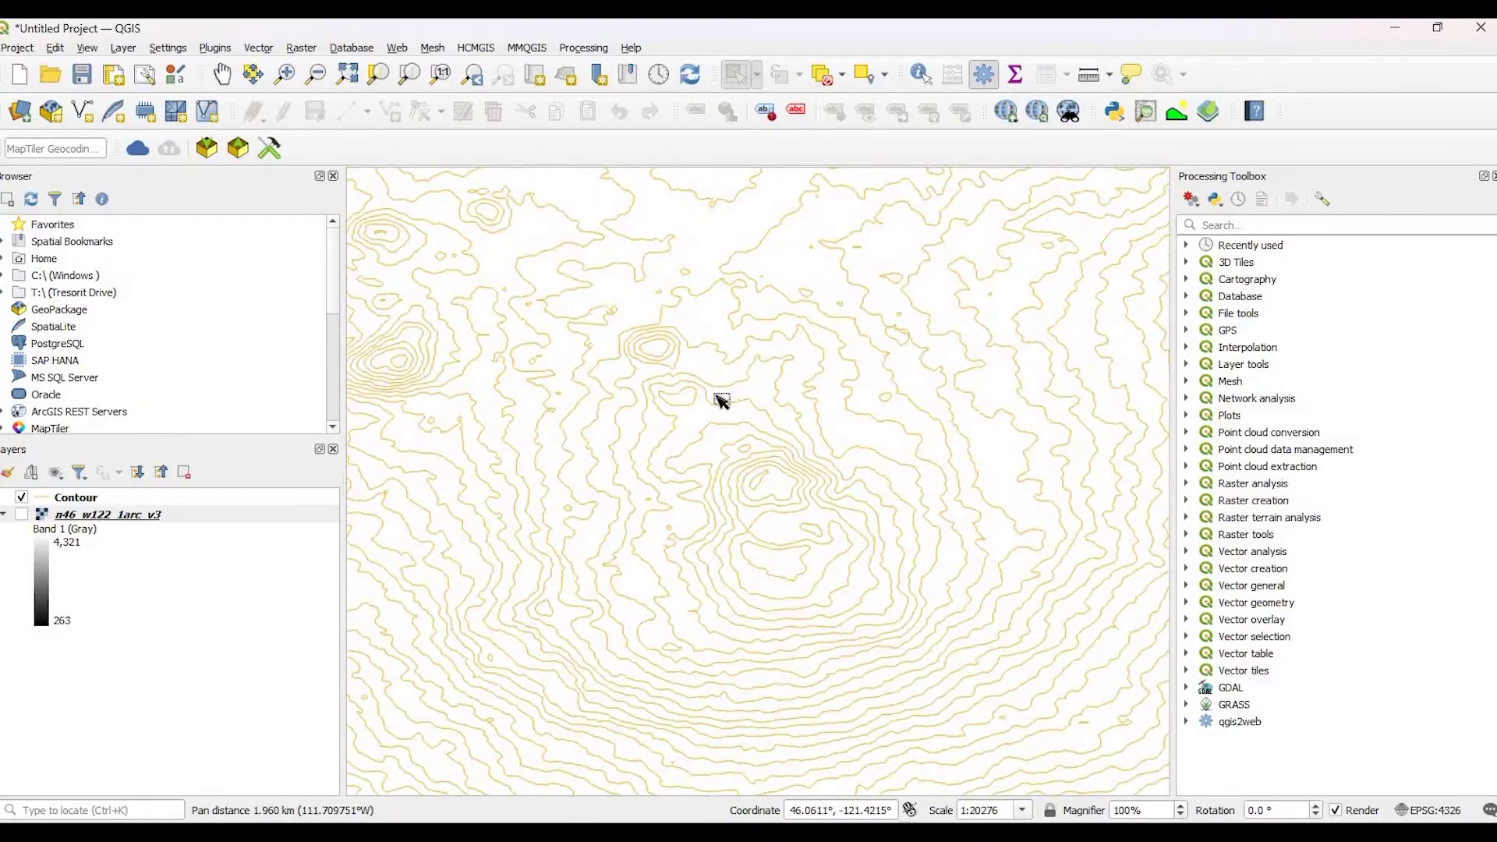
left_click_drag(719, 401, 886, 558)
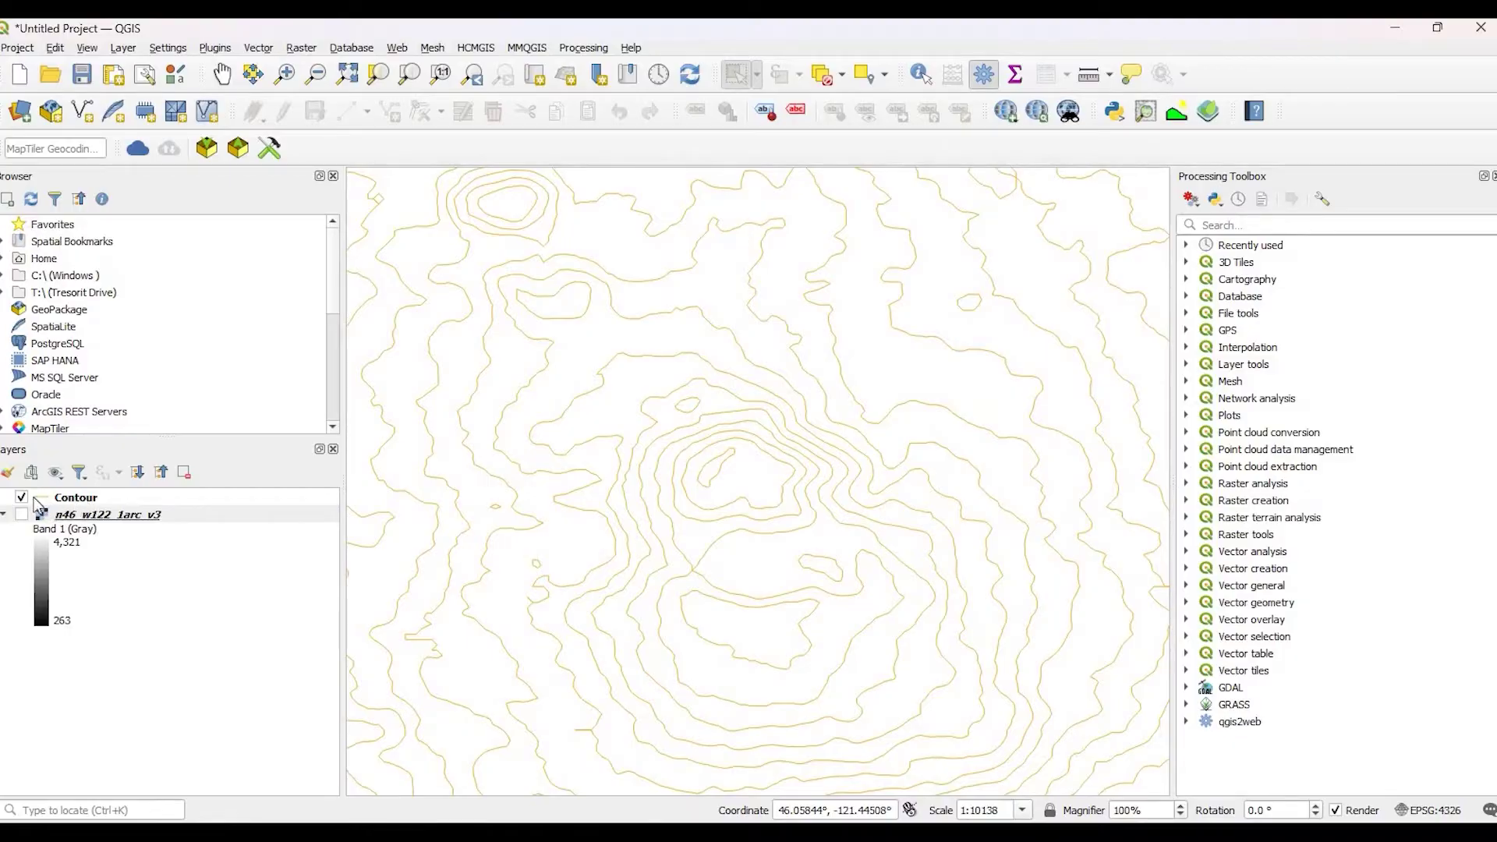
left_click(98, 501)
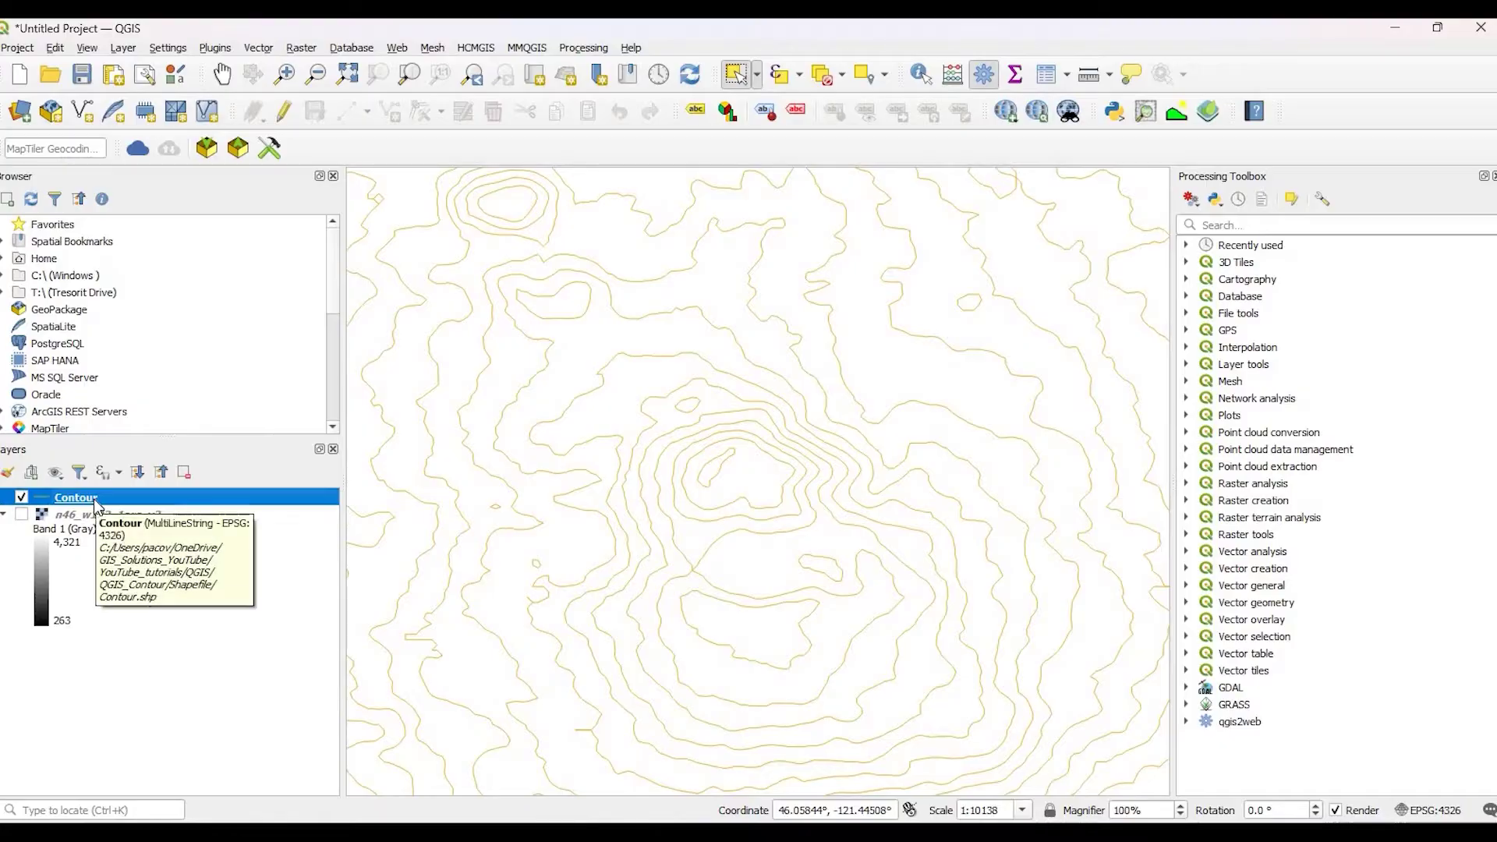
Step: Set the Contour layer's line colour to black (#000000) in Symbology and apply it
right_click(97, 497)
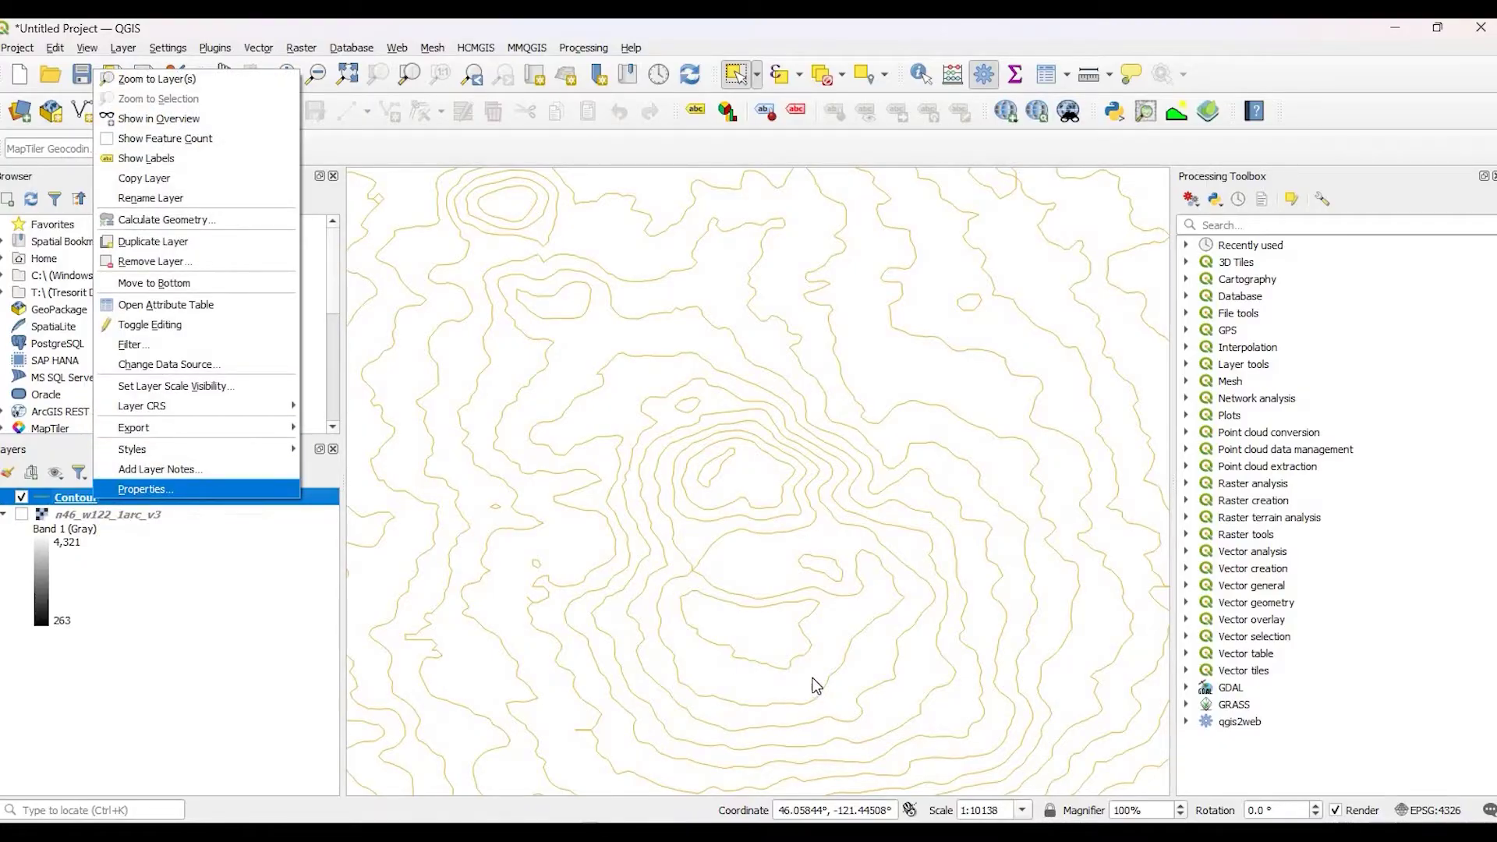
key("Return")
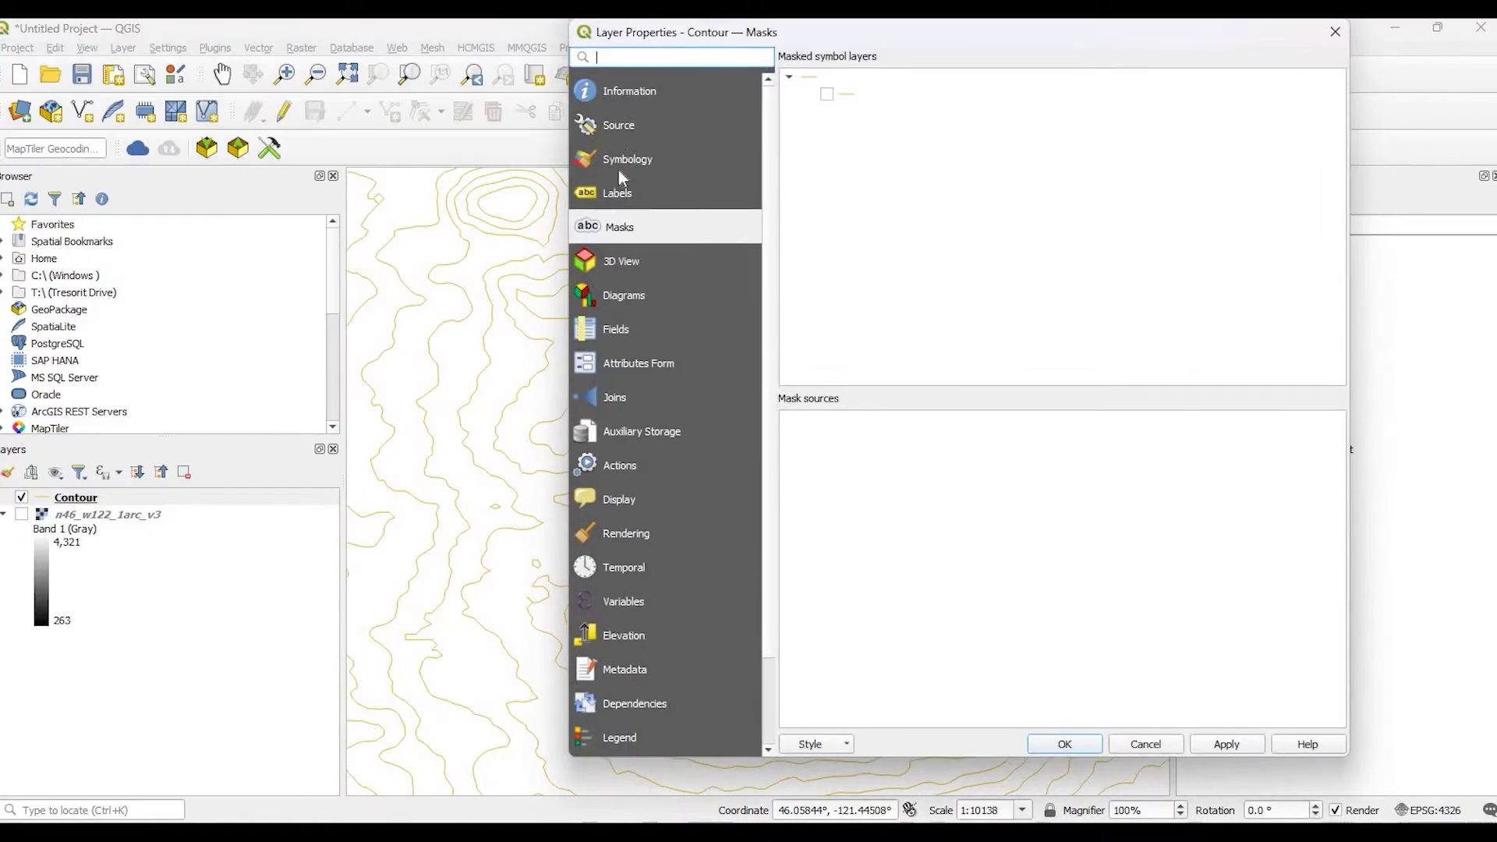
left_click(619, 179)
left_click(631, 160)
left_click(929, 232)
left_click_drag(891, 307, 1037, 602)
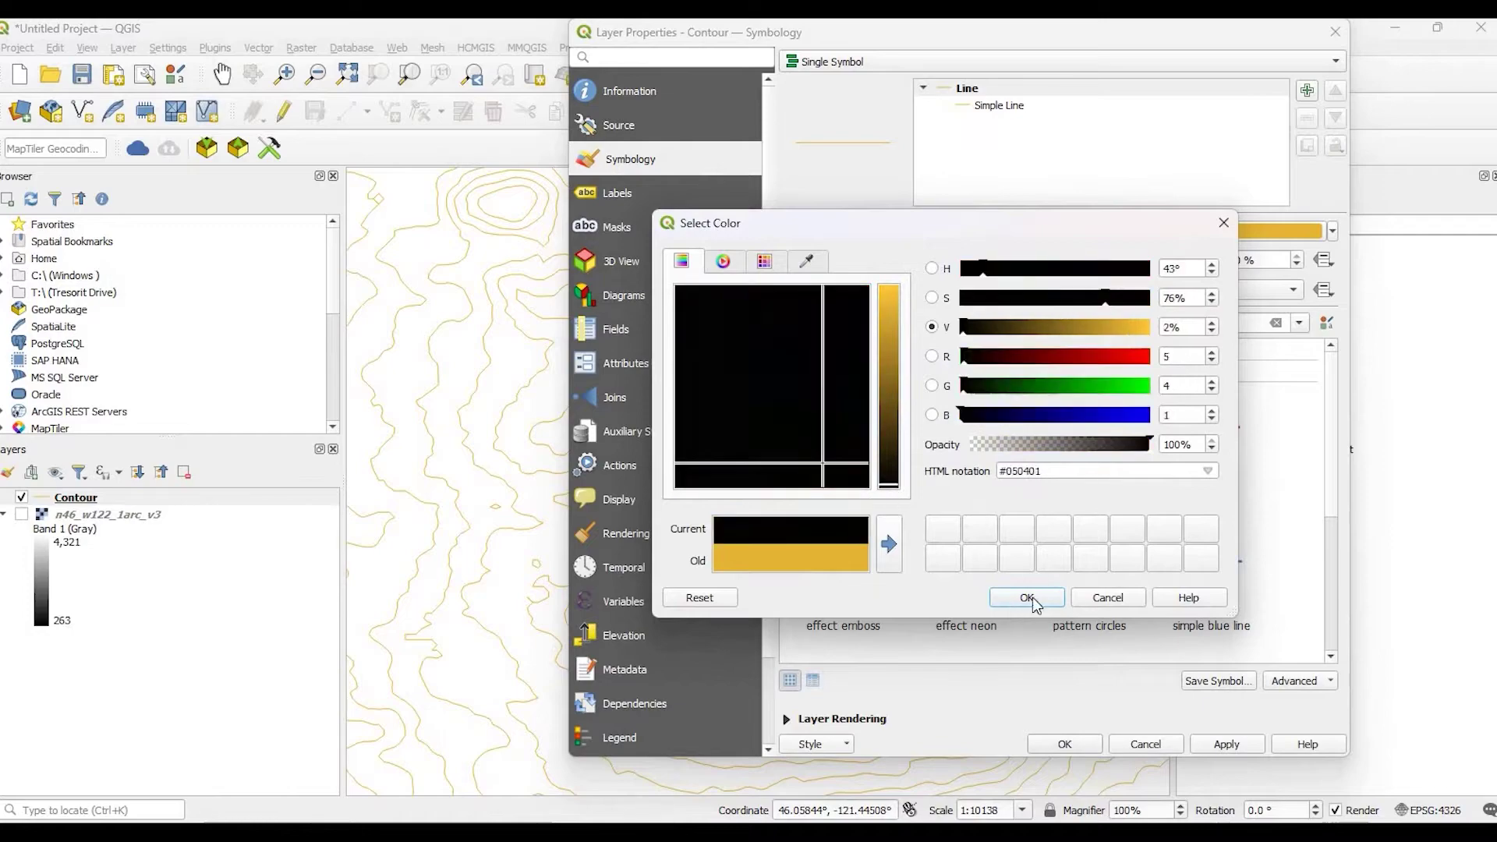
left_click(1240, 746)
left_click(1227, 744)
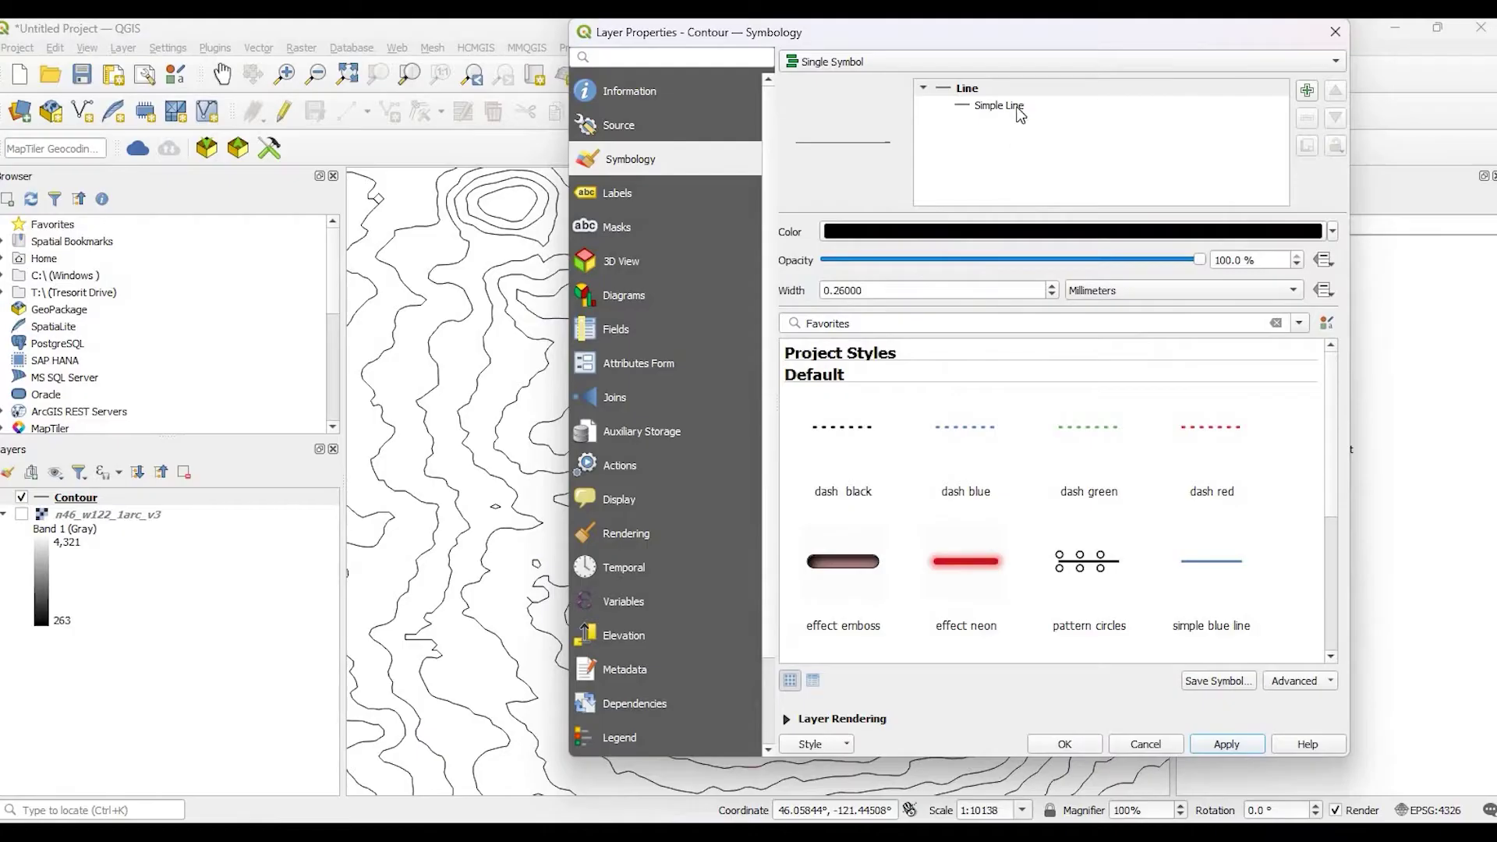
left_click_drag(1020, 32, 1208, 103)
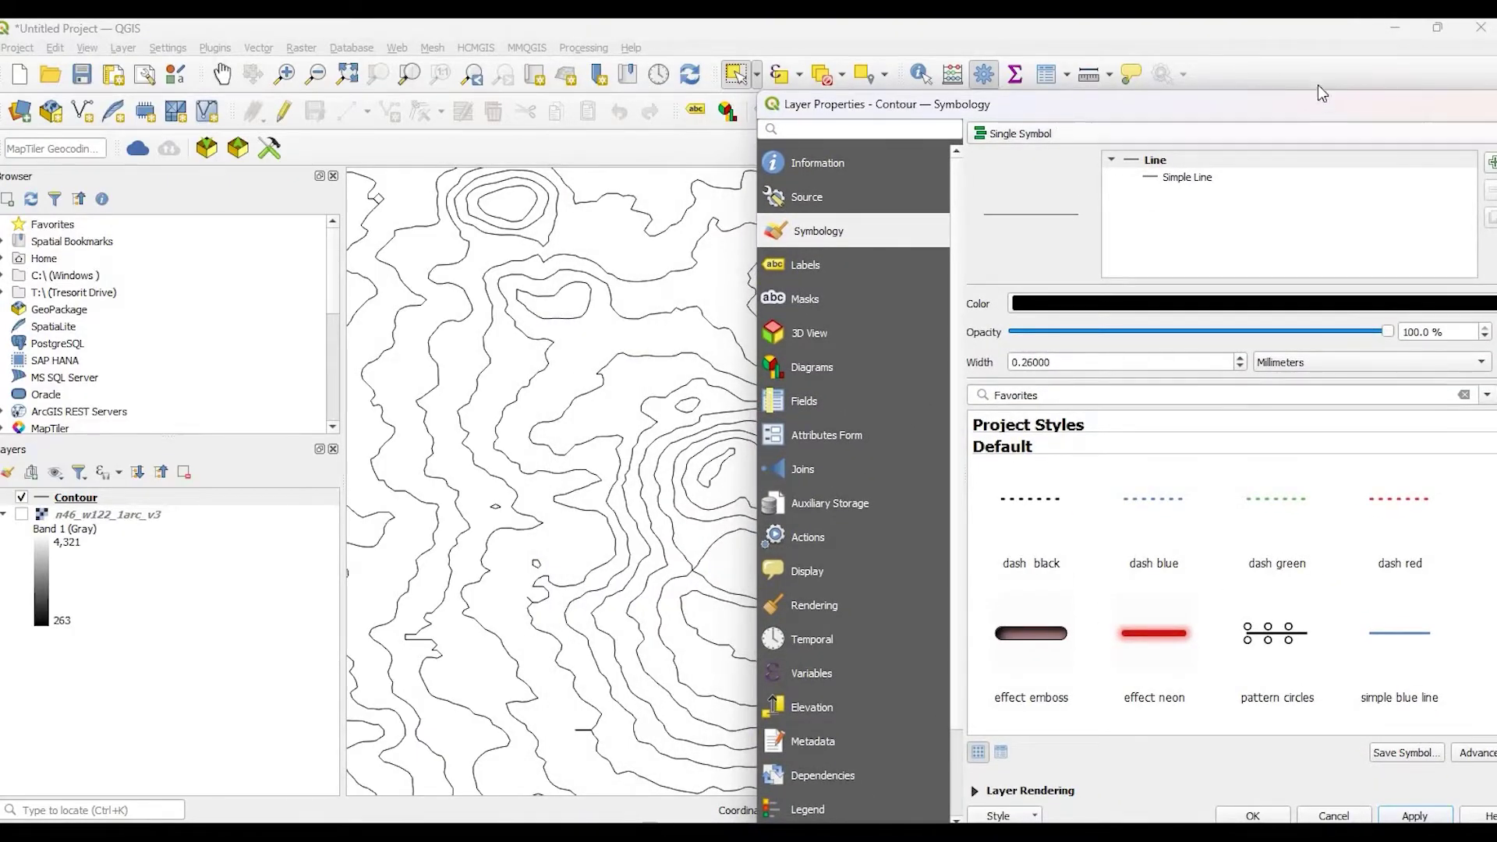
left_click_drag(1318, 92, 1107, 48)
Step: Review the ID and ELEV columns in the Contour attribute table, then close it
left_click(92, 498)
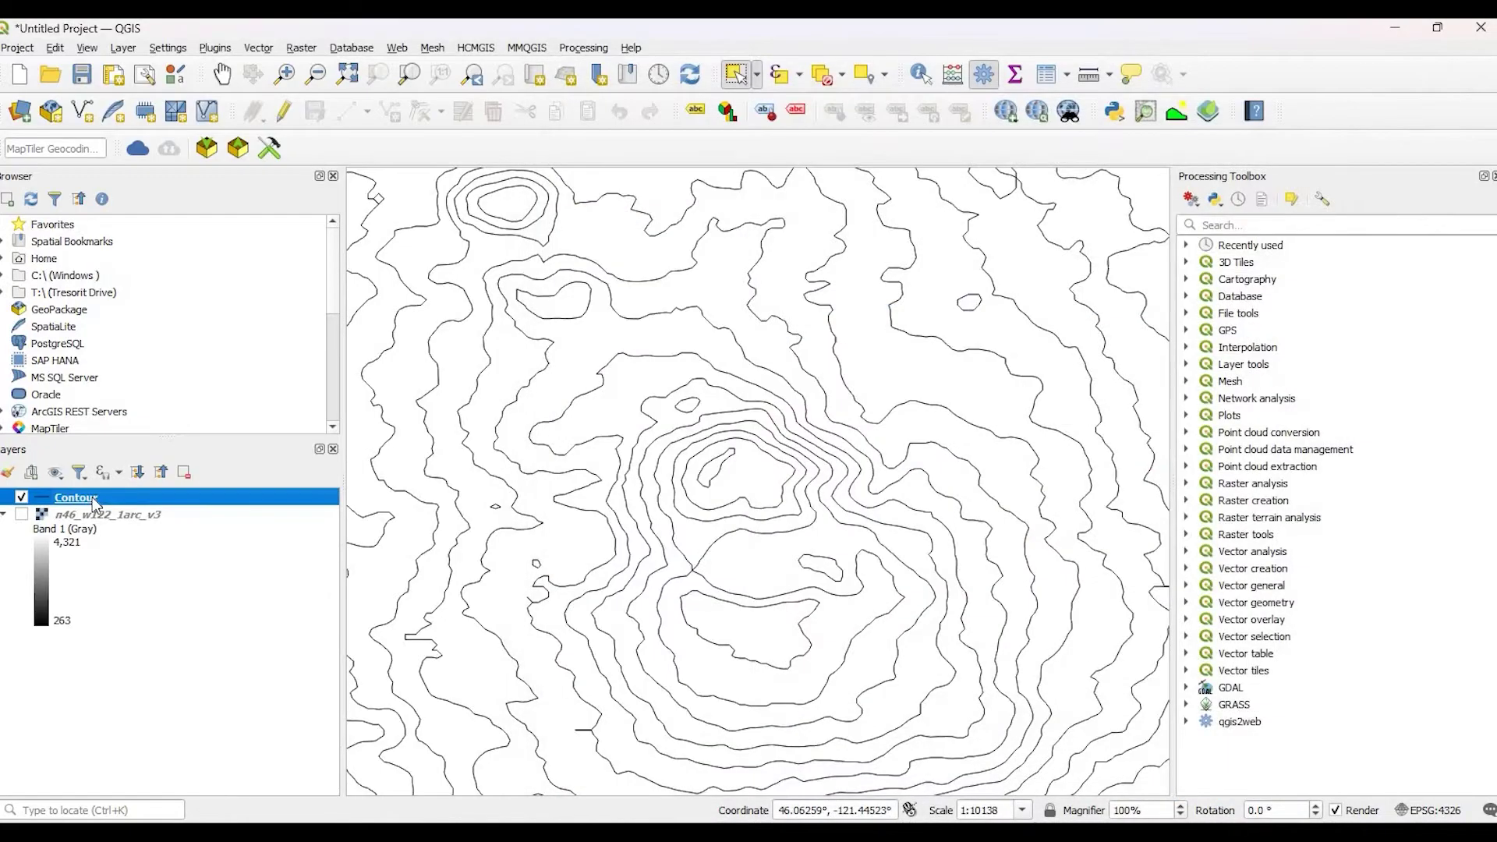
right_click(92, 498)
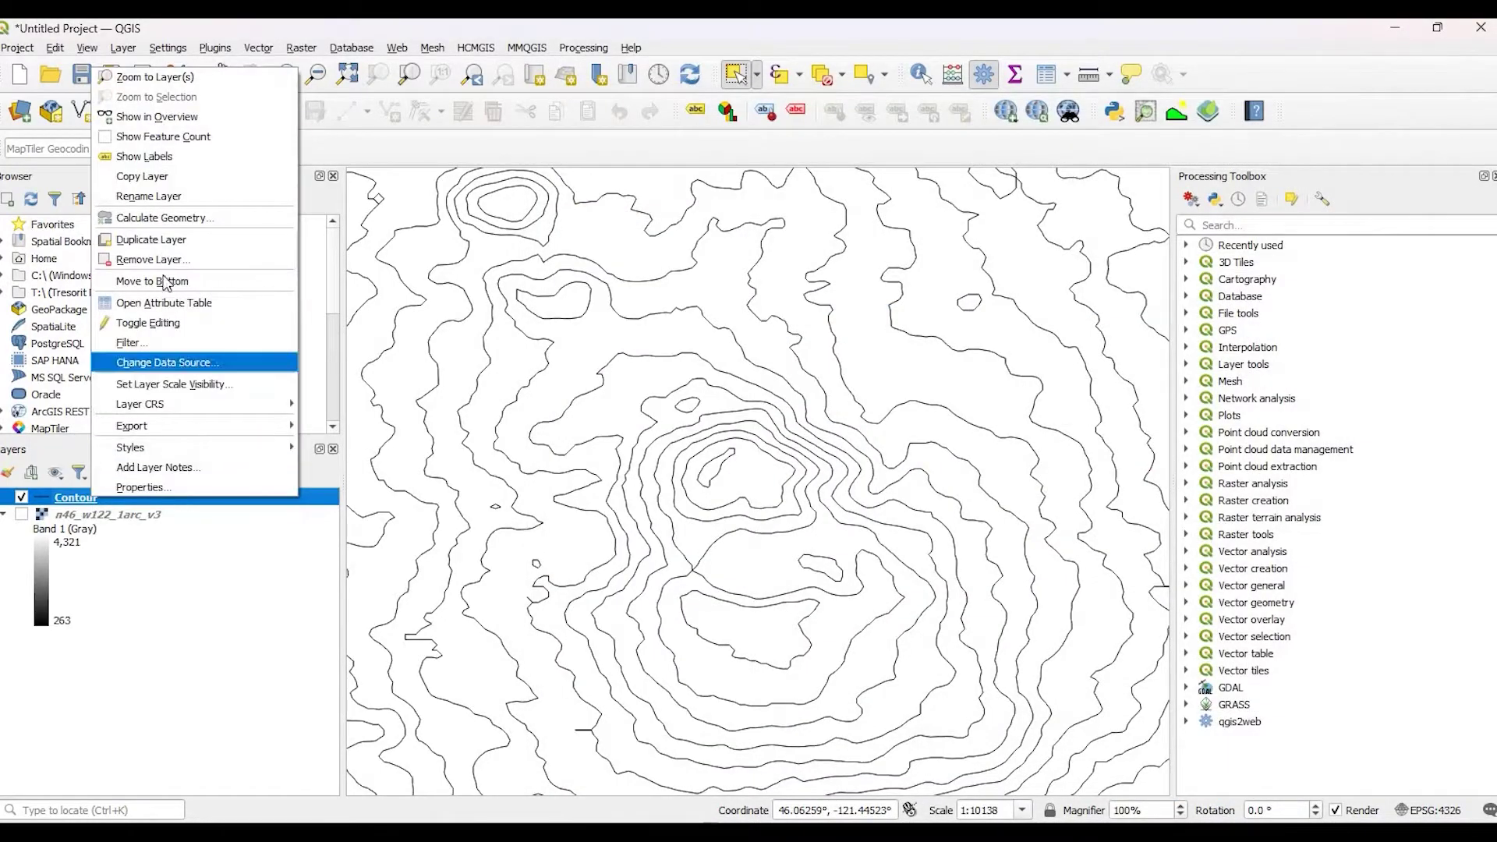
key("Return")
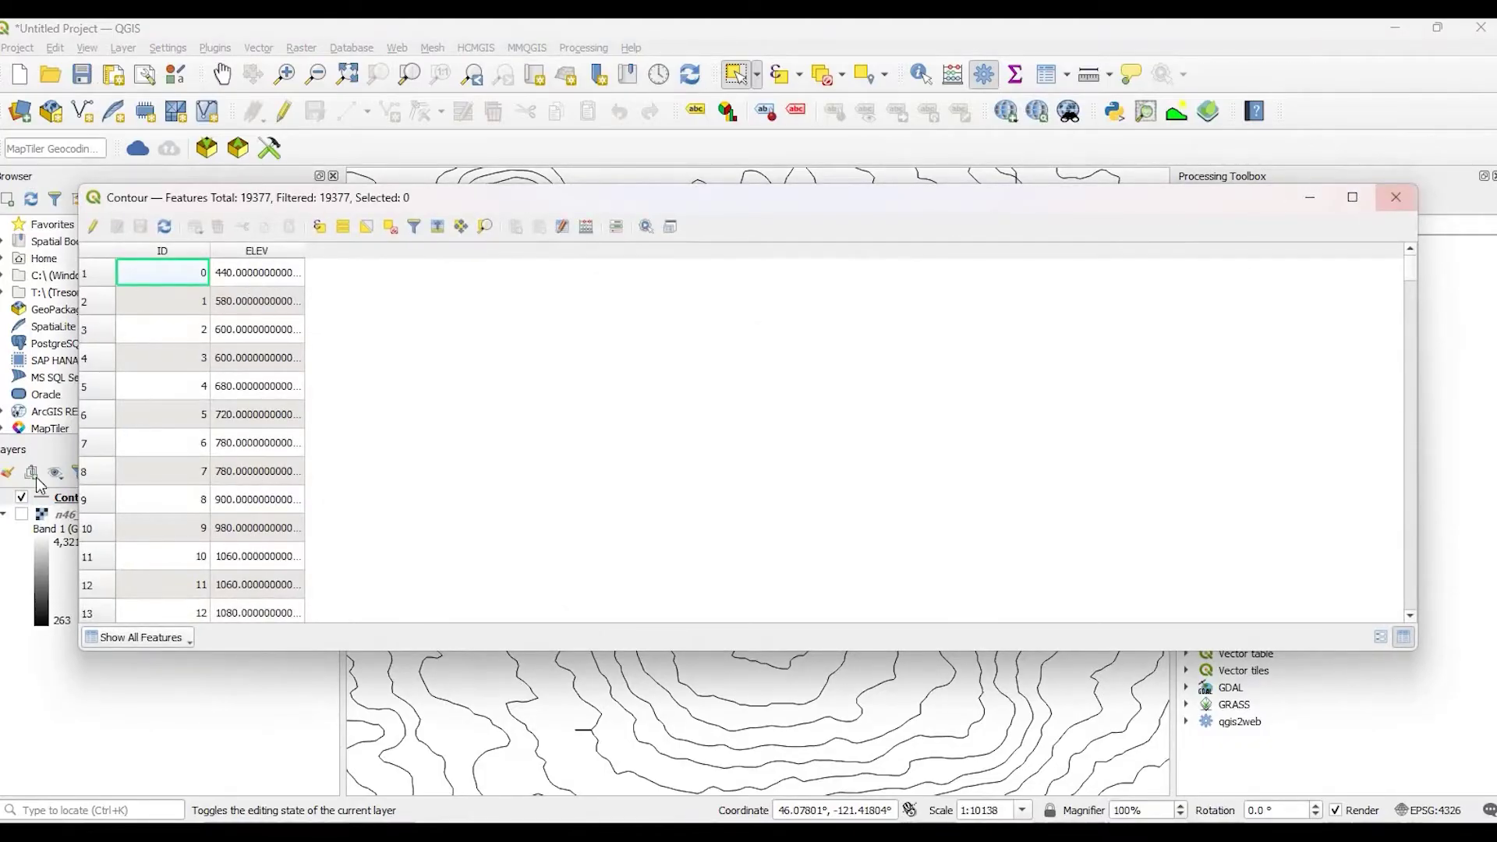
left_click(1394, 200)
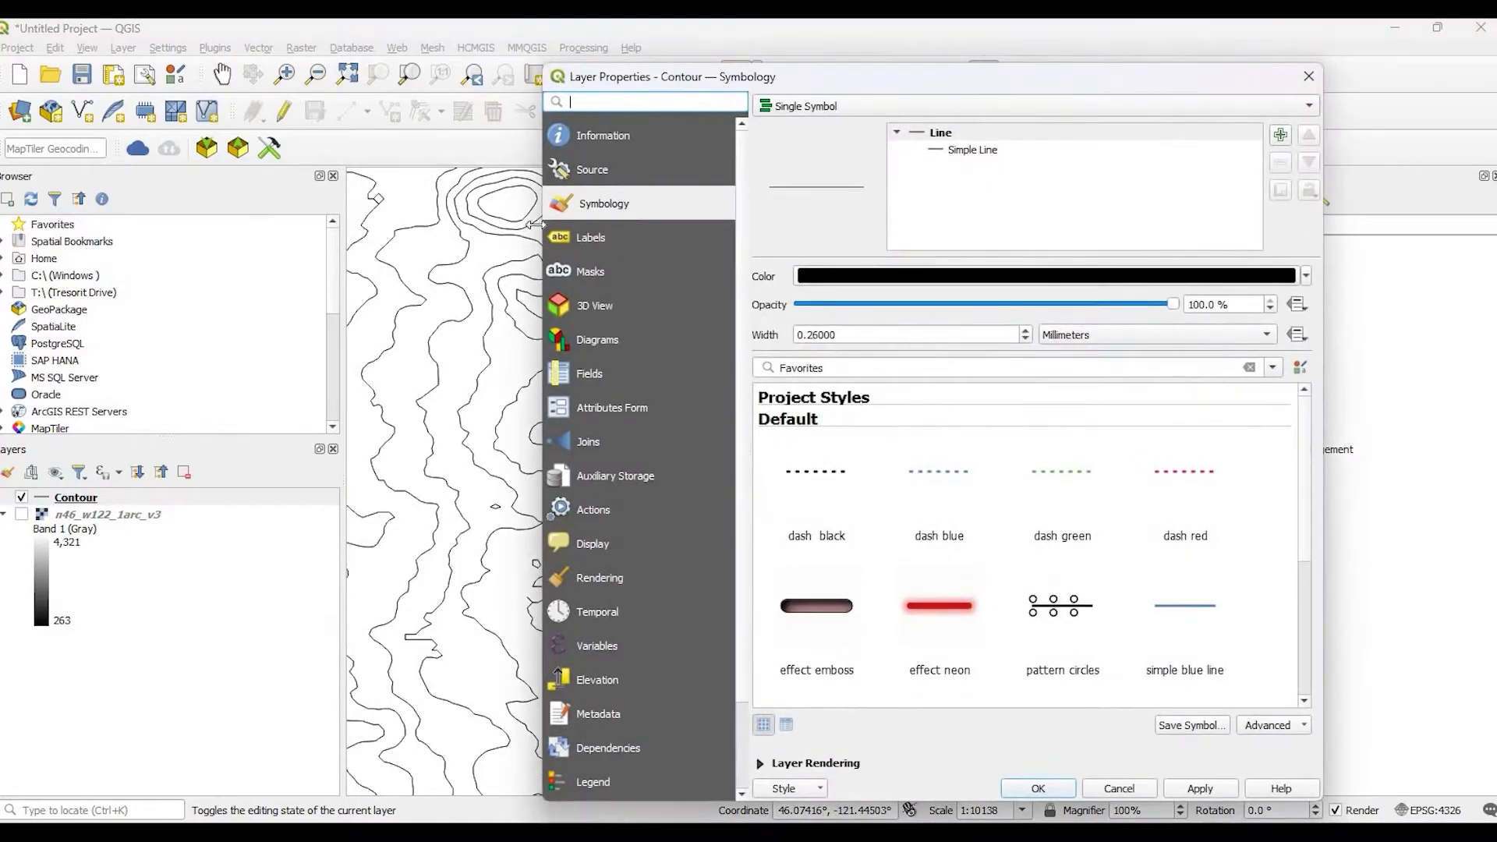
Step: Turn on Single Labels using the ELEV field and apply to show elevations like 1320
left_click(587, 240)
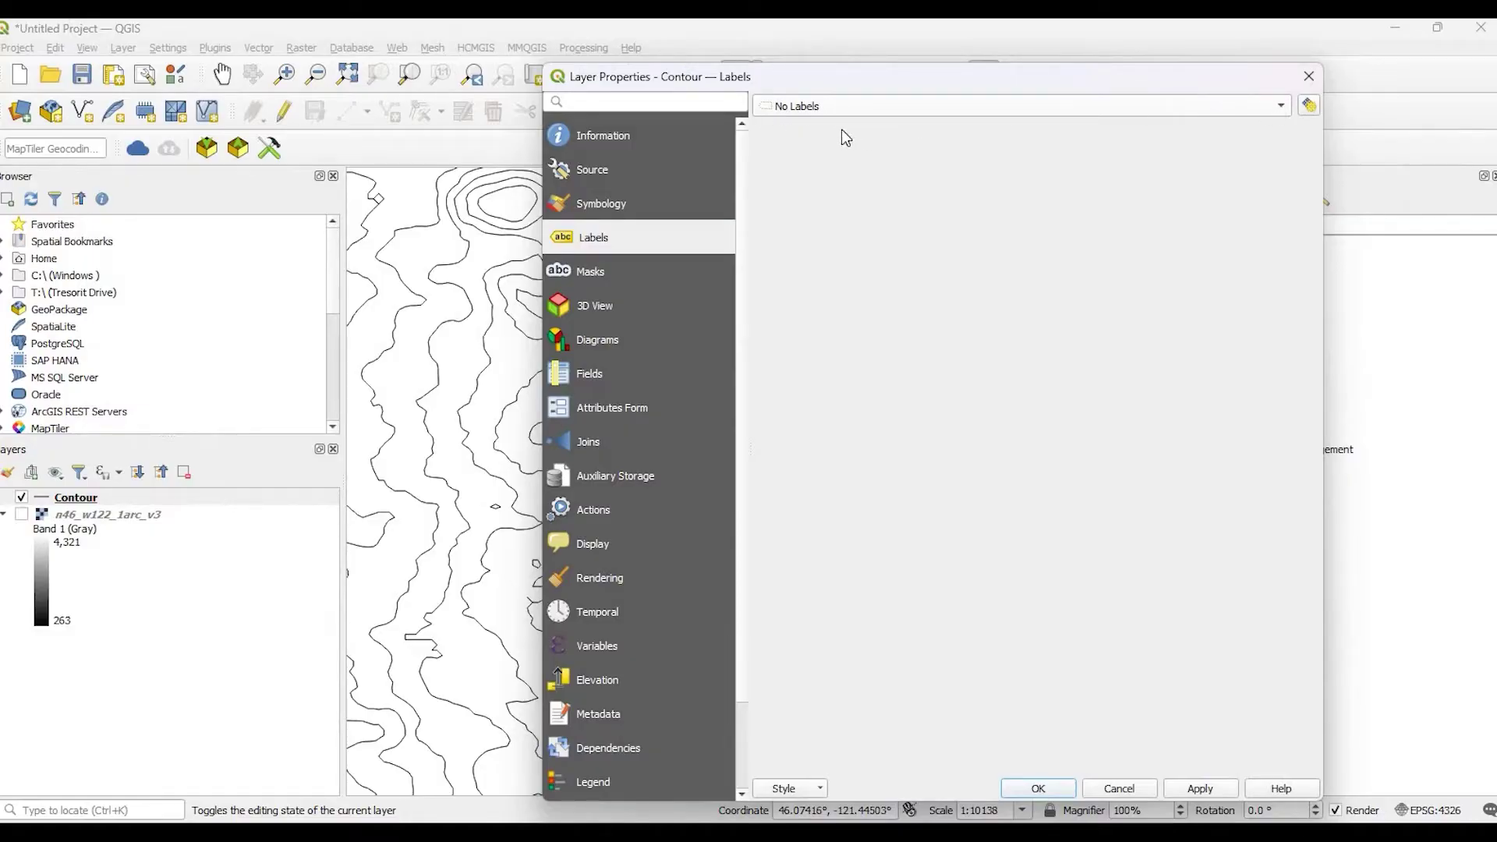
left_click(803, 107)
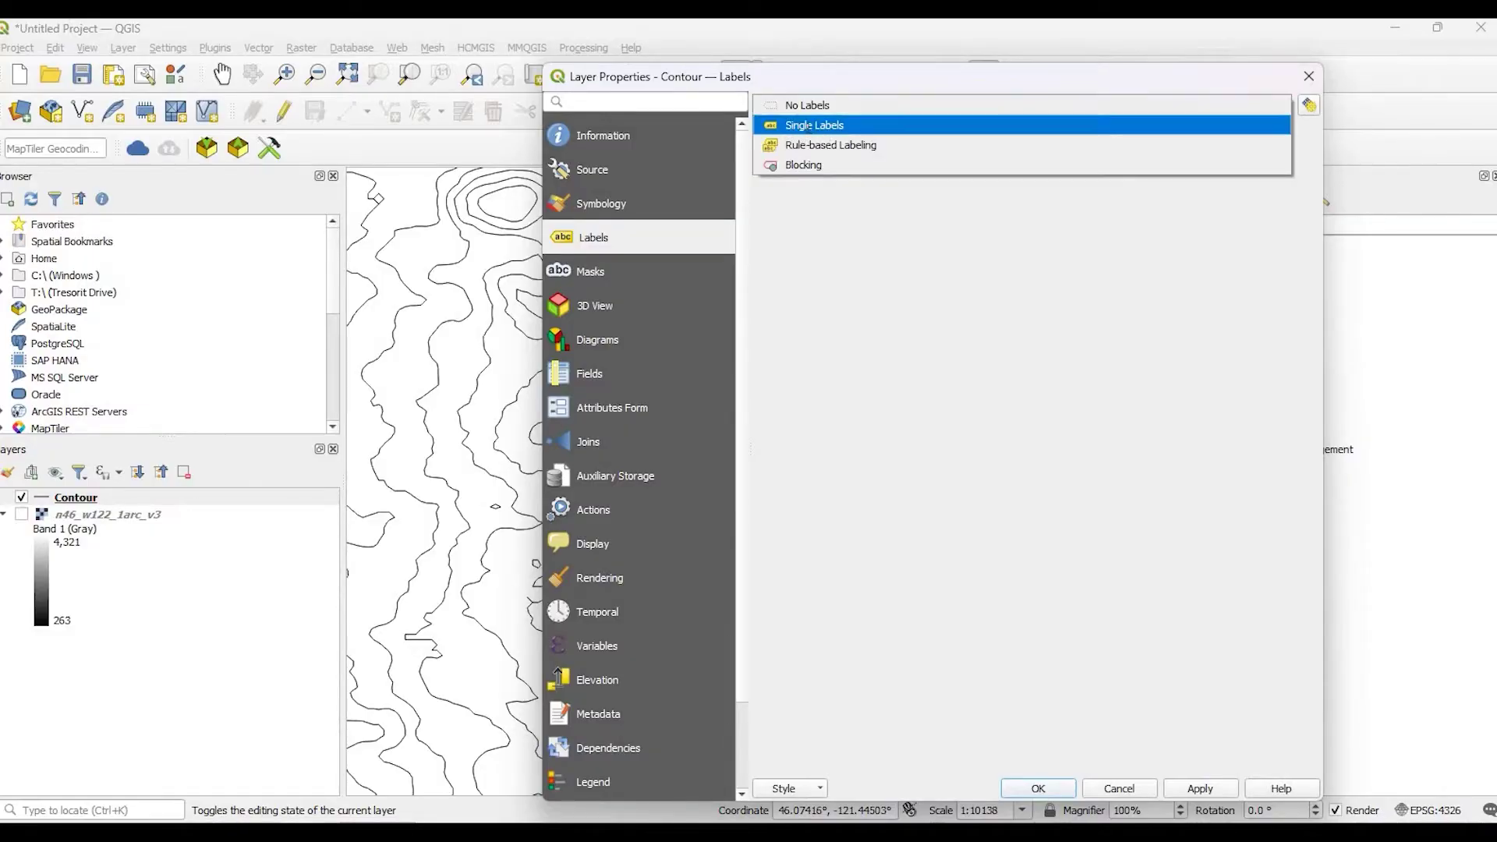
left_click(809, 126)
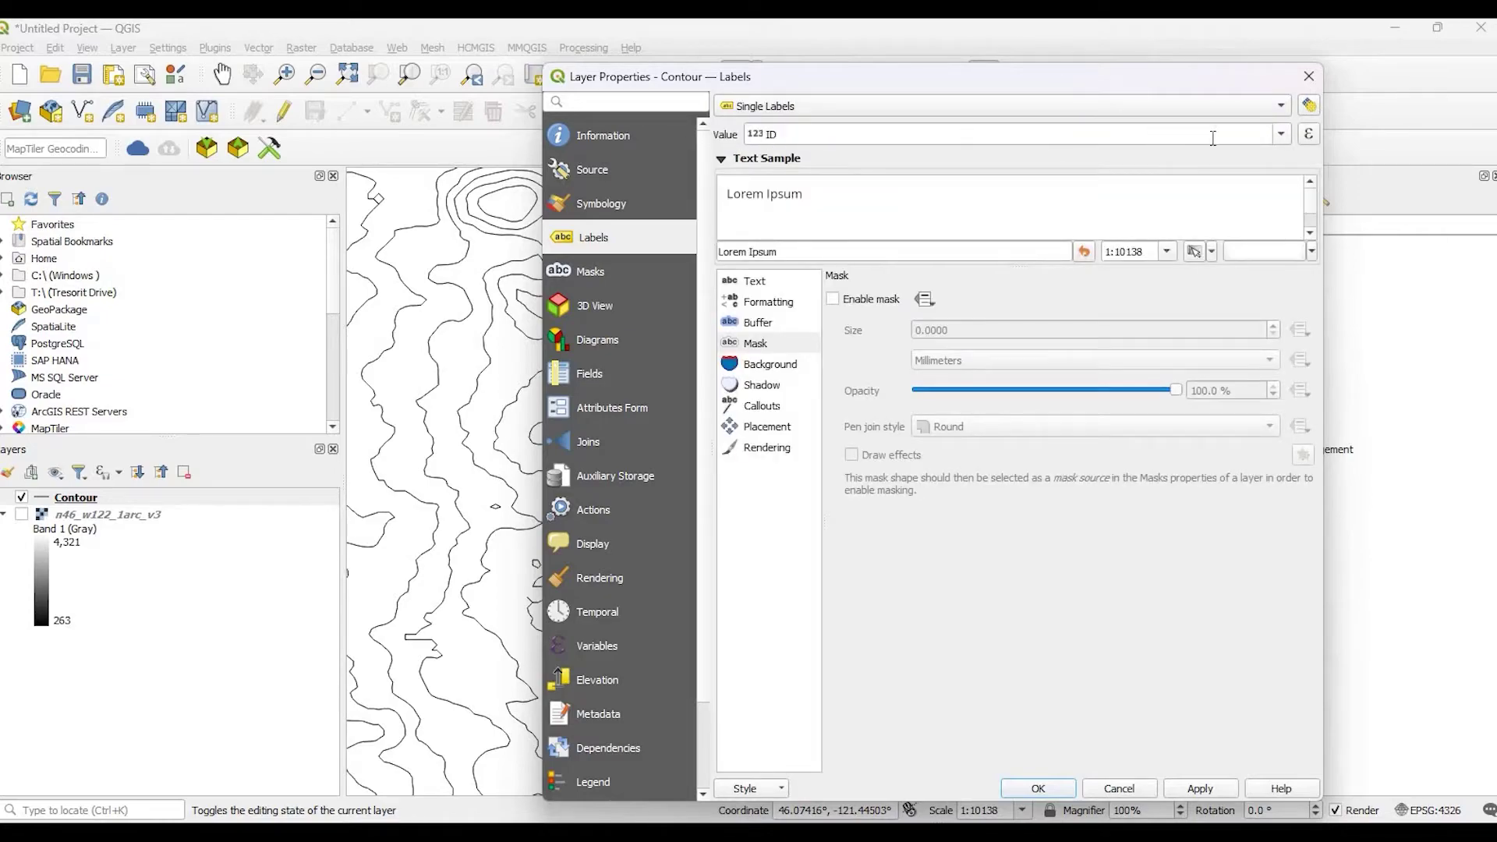
left_click(1284, 135)
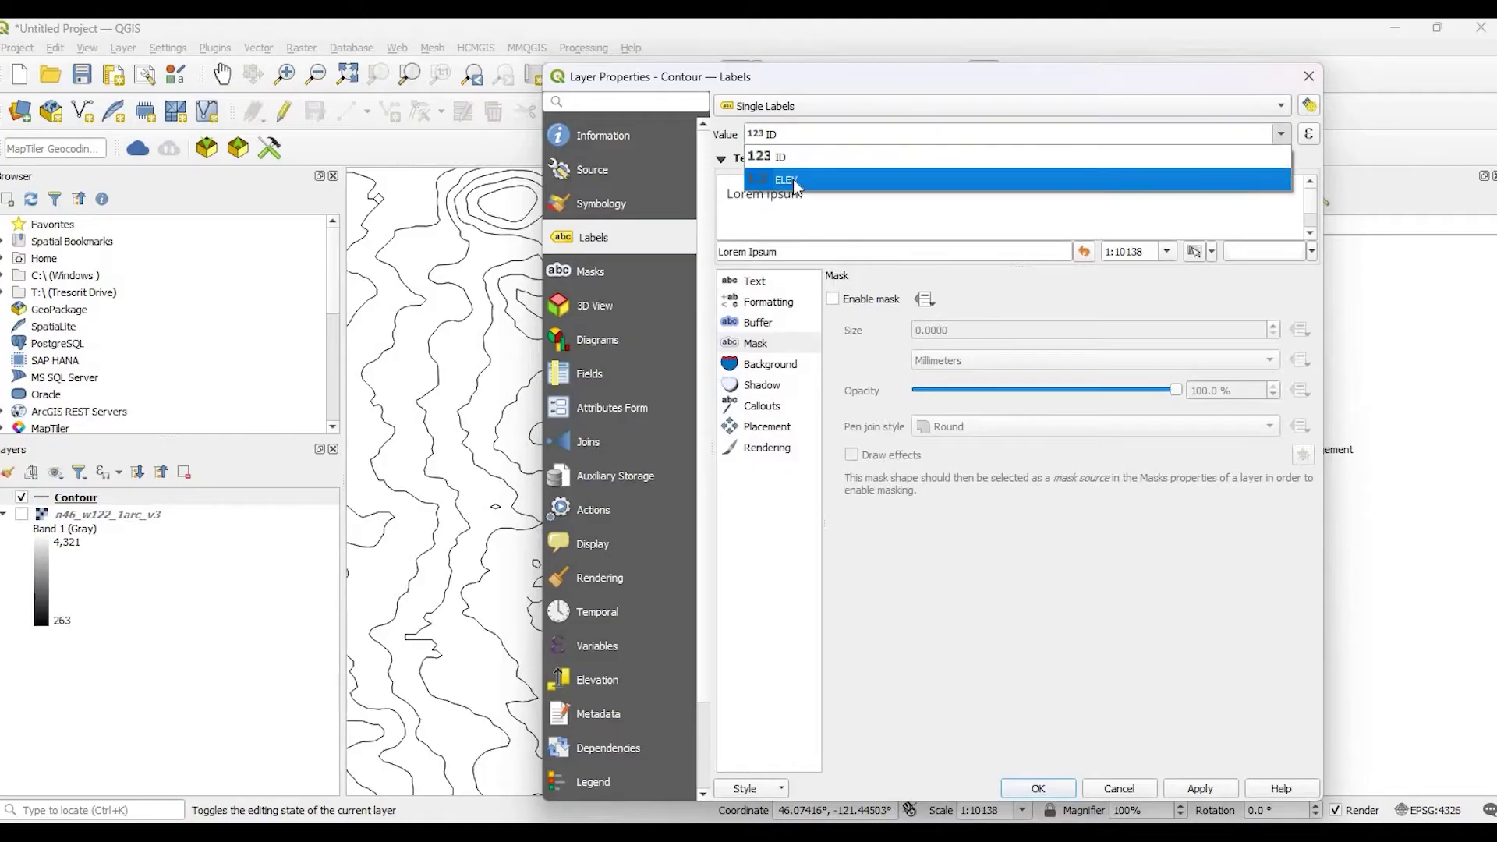
left_click(793, 179)
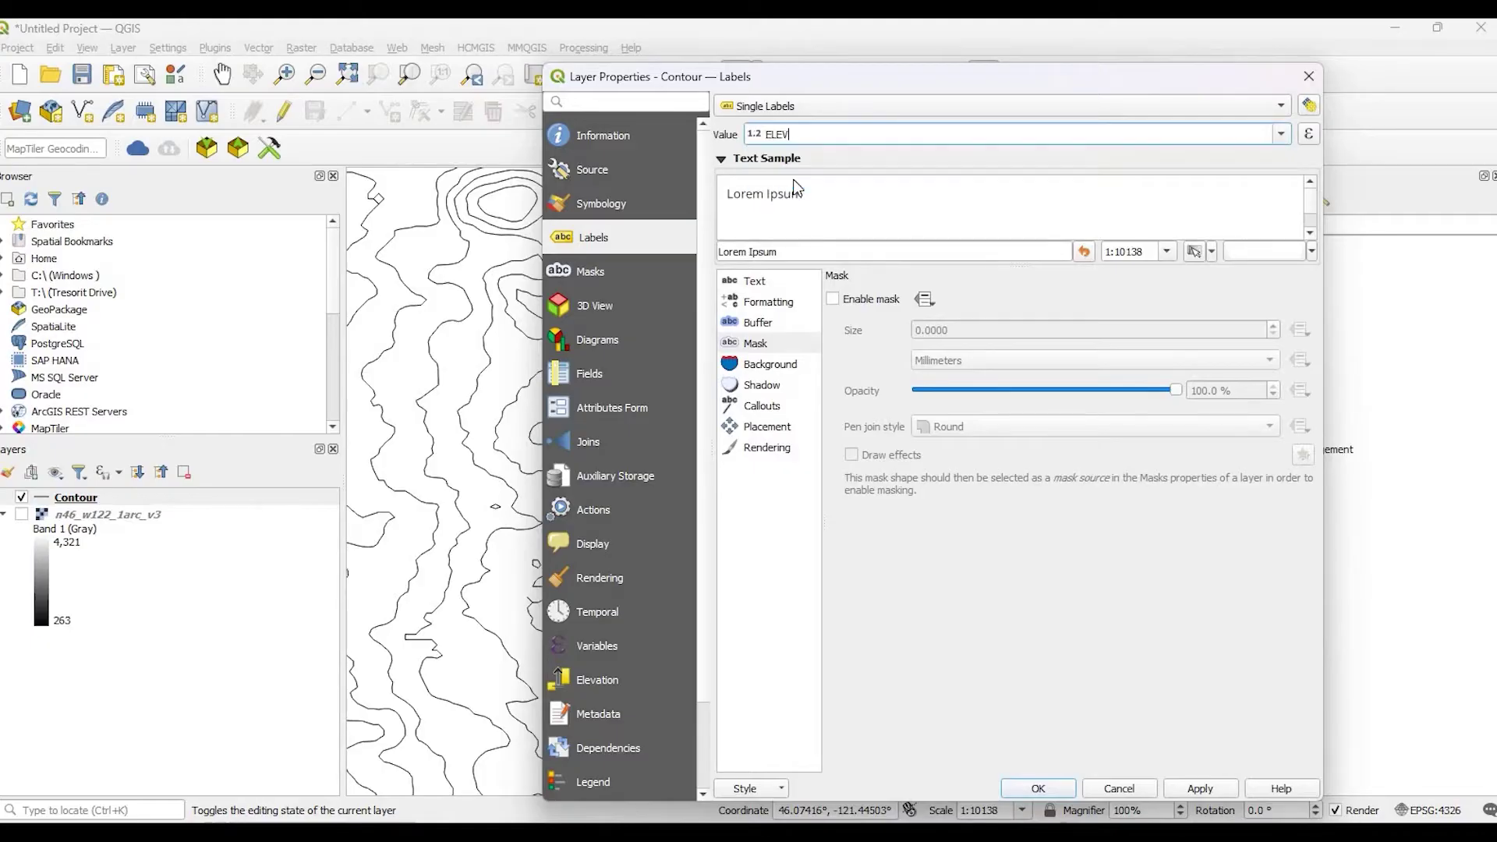
left_click(755, 281)
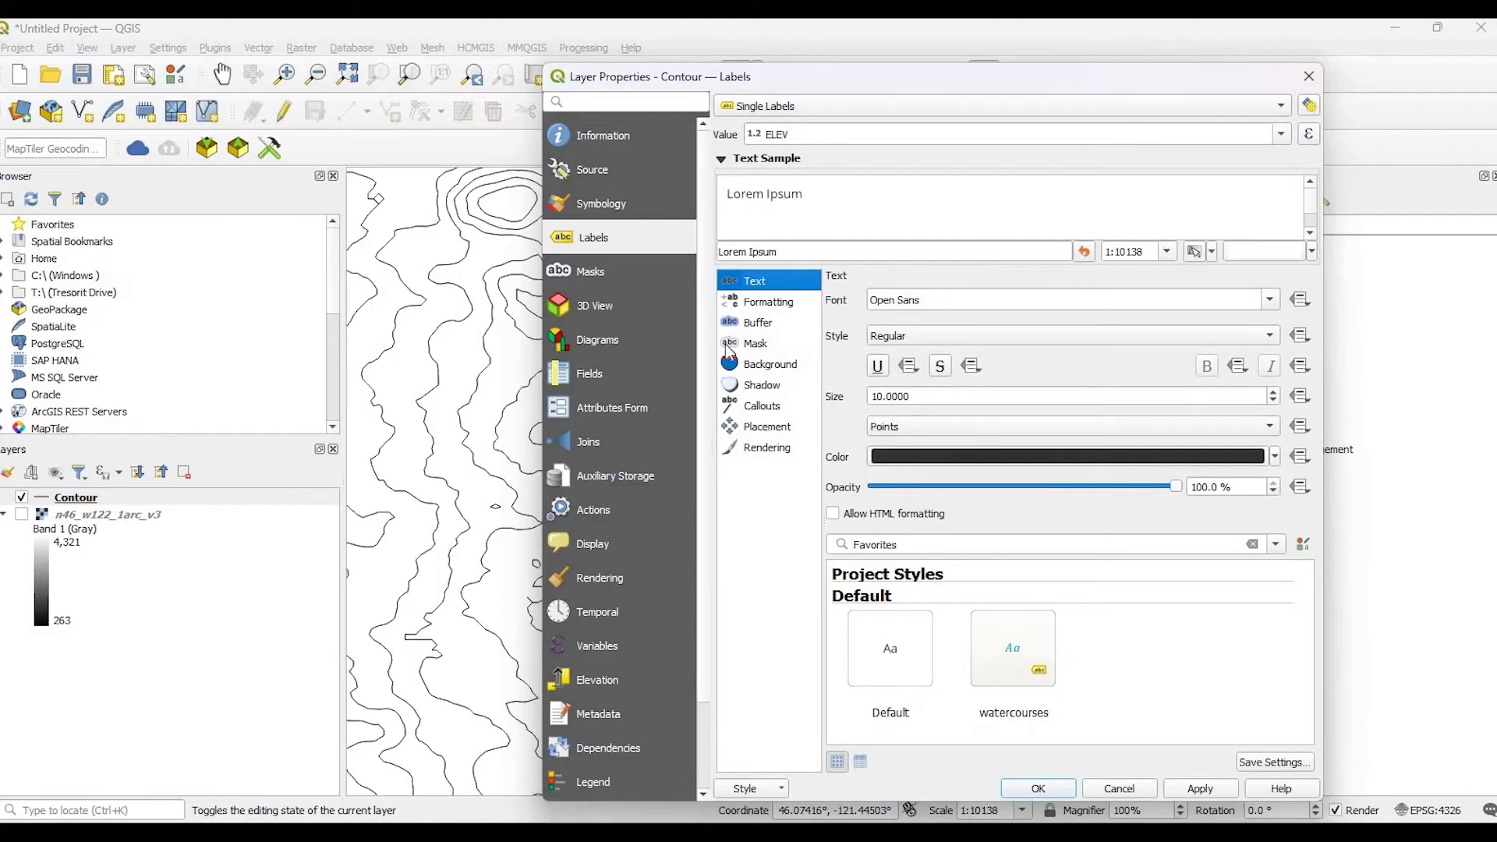
left_click(1191, 789)
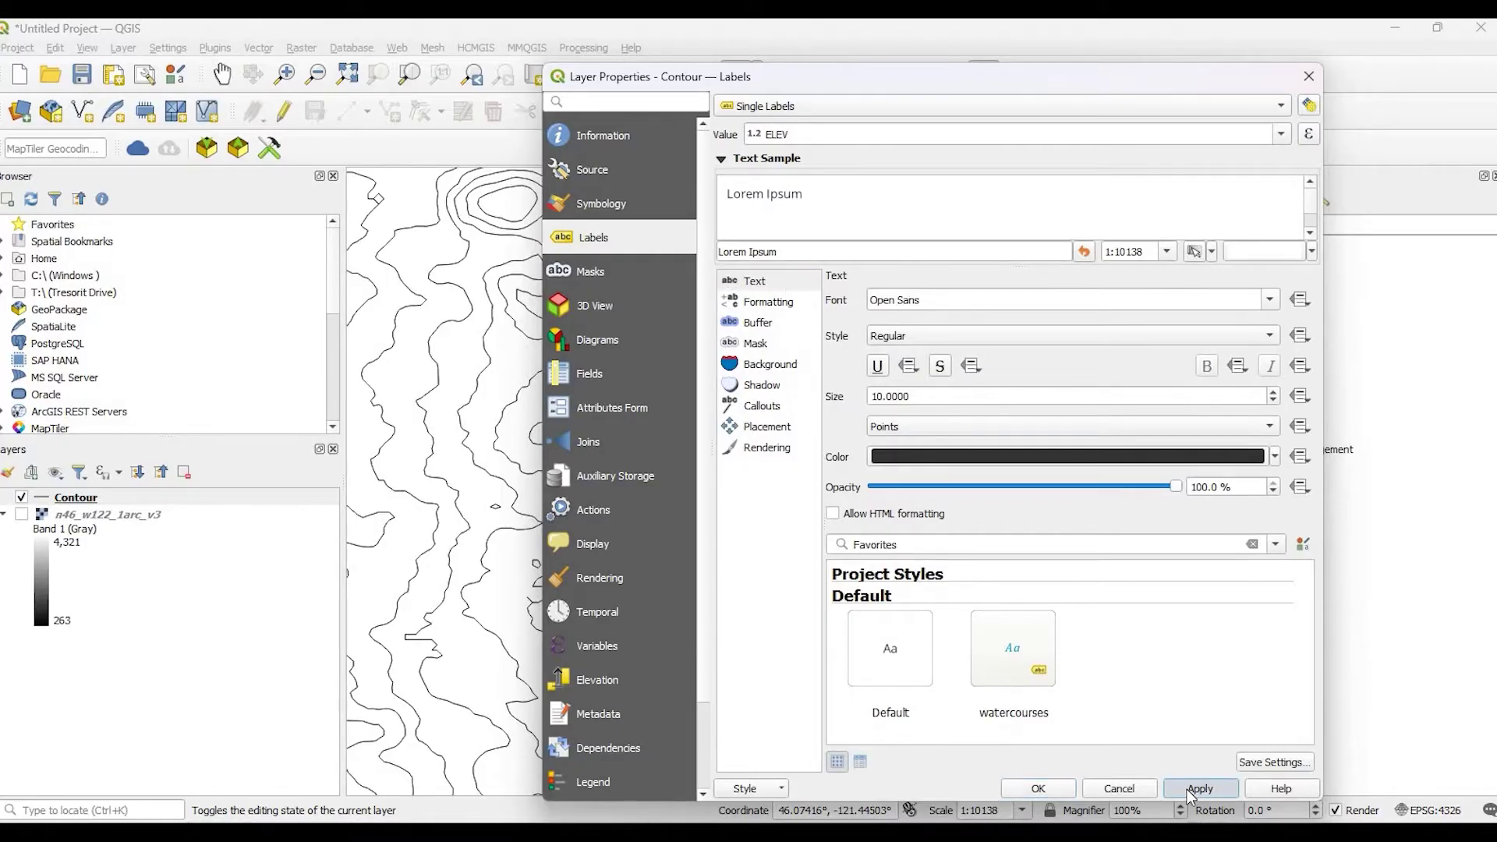
left_click_drag(852, 84, 1163, 73)
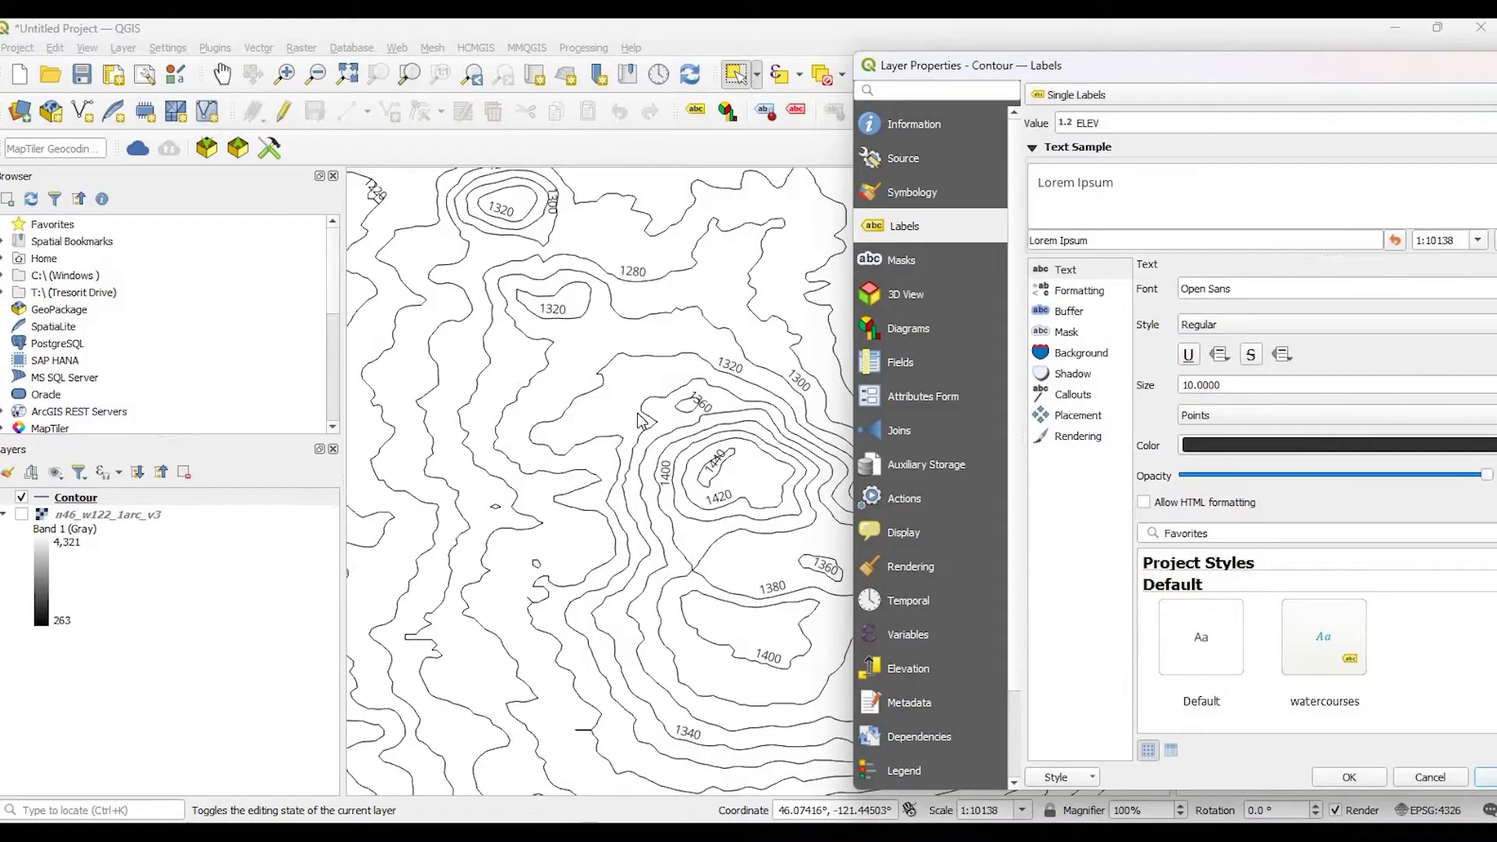
Step: Set label placement to On line with Above line unchecked, and apply
left_click_drag(1162, 74, 1086, 73)
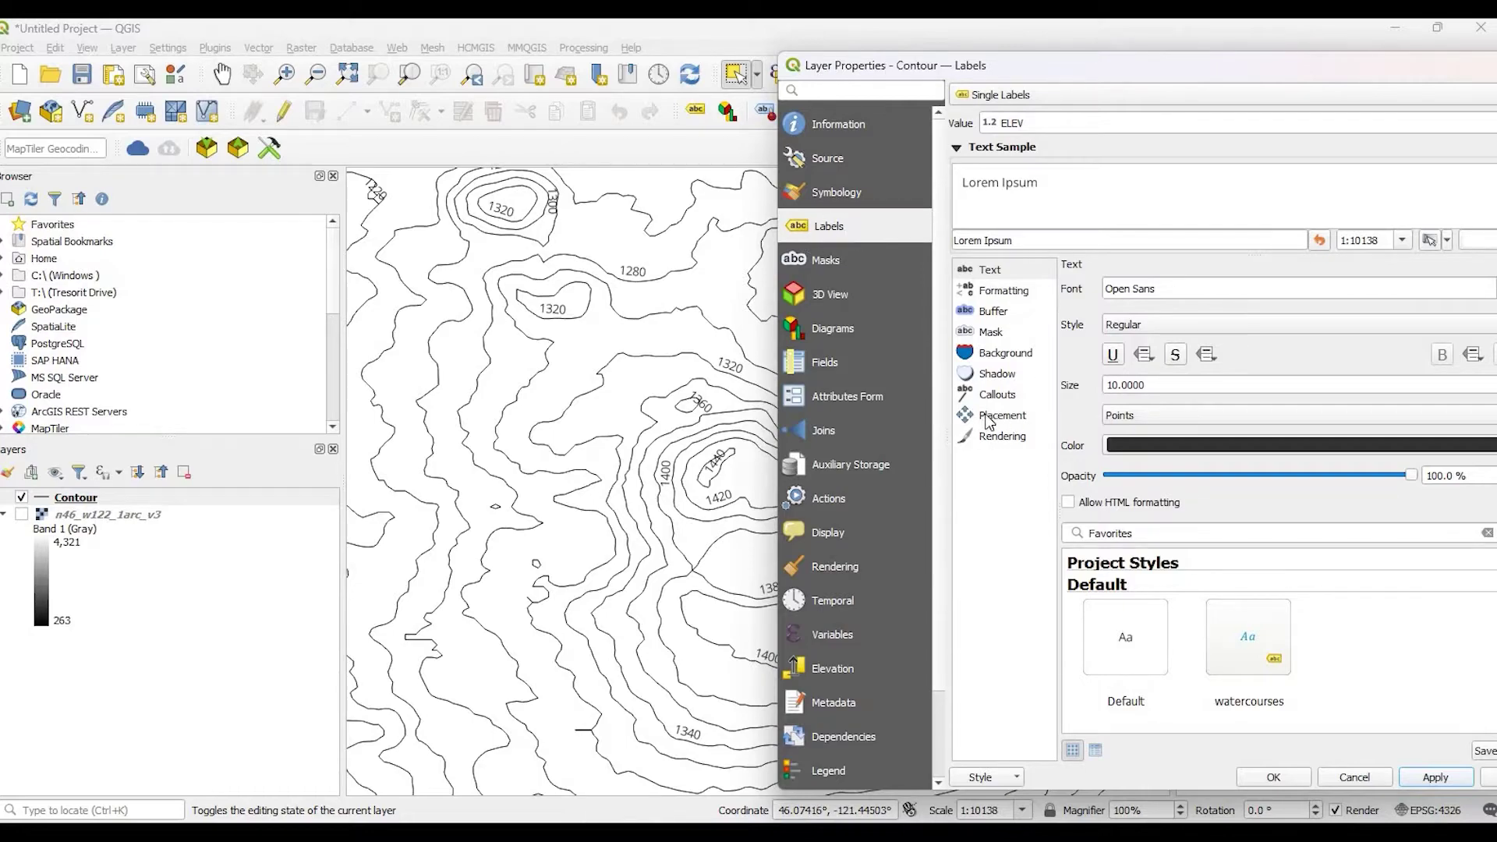
left_click(1010, 417)
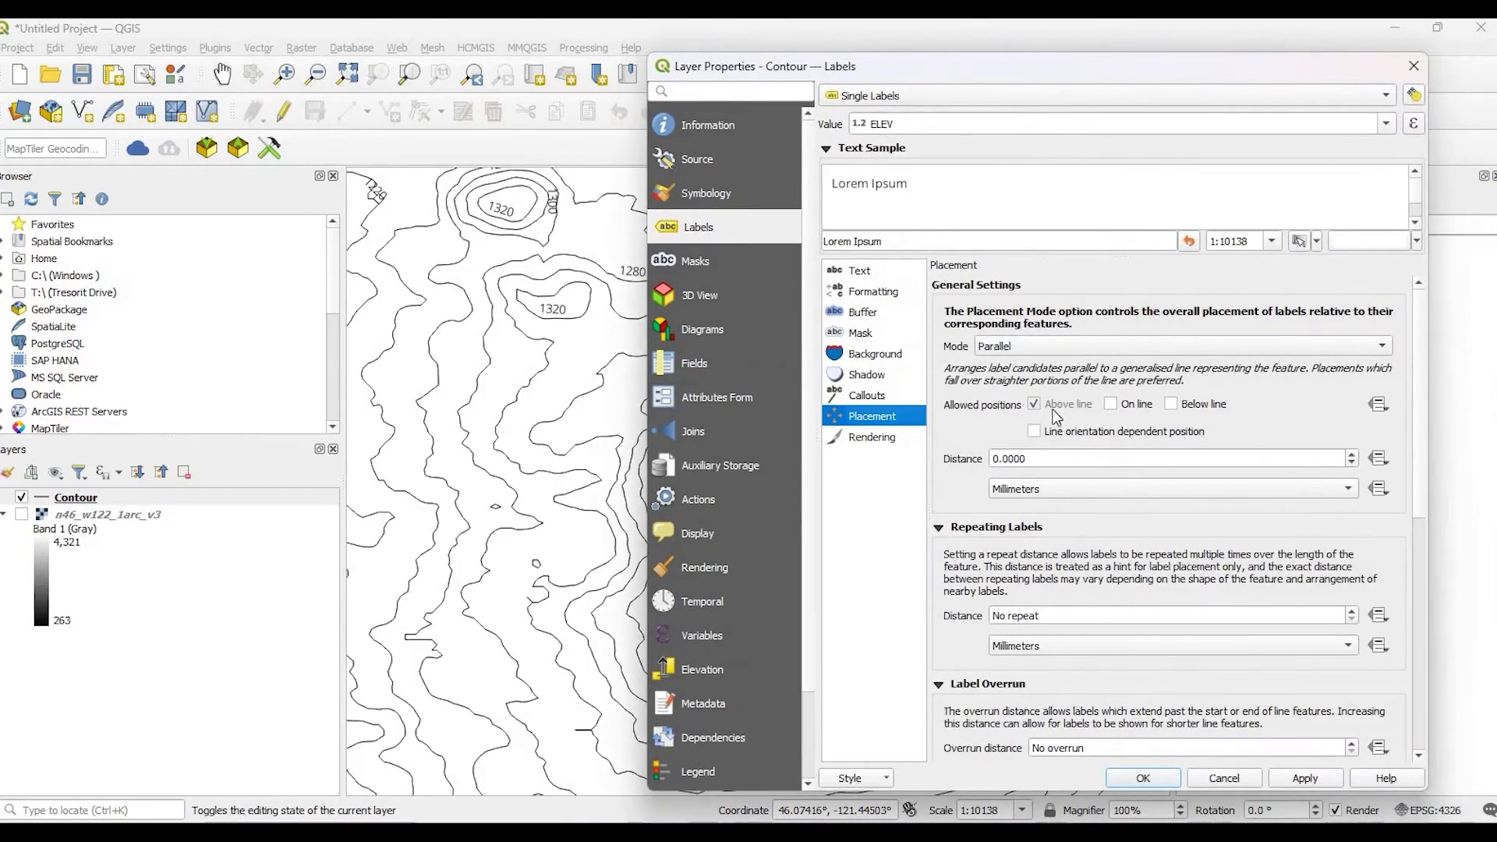
left_click(1111, 404)
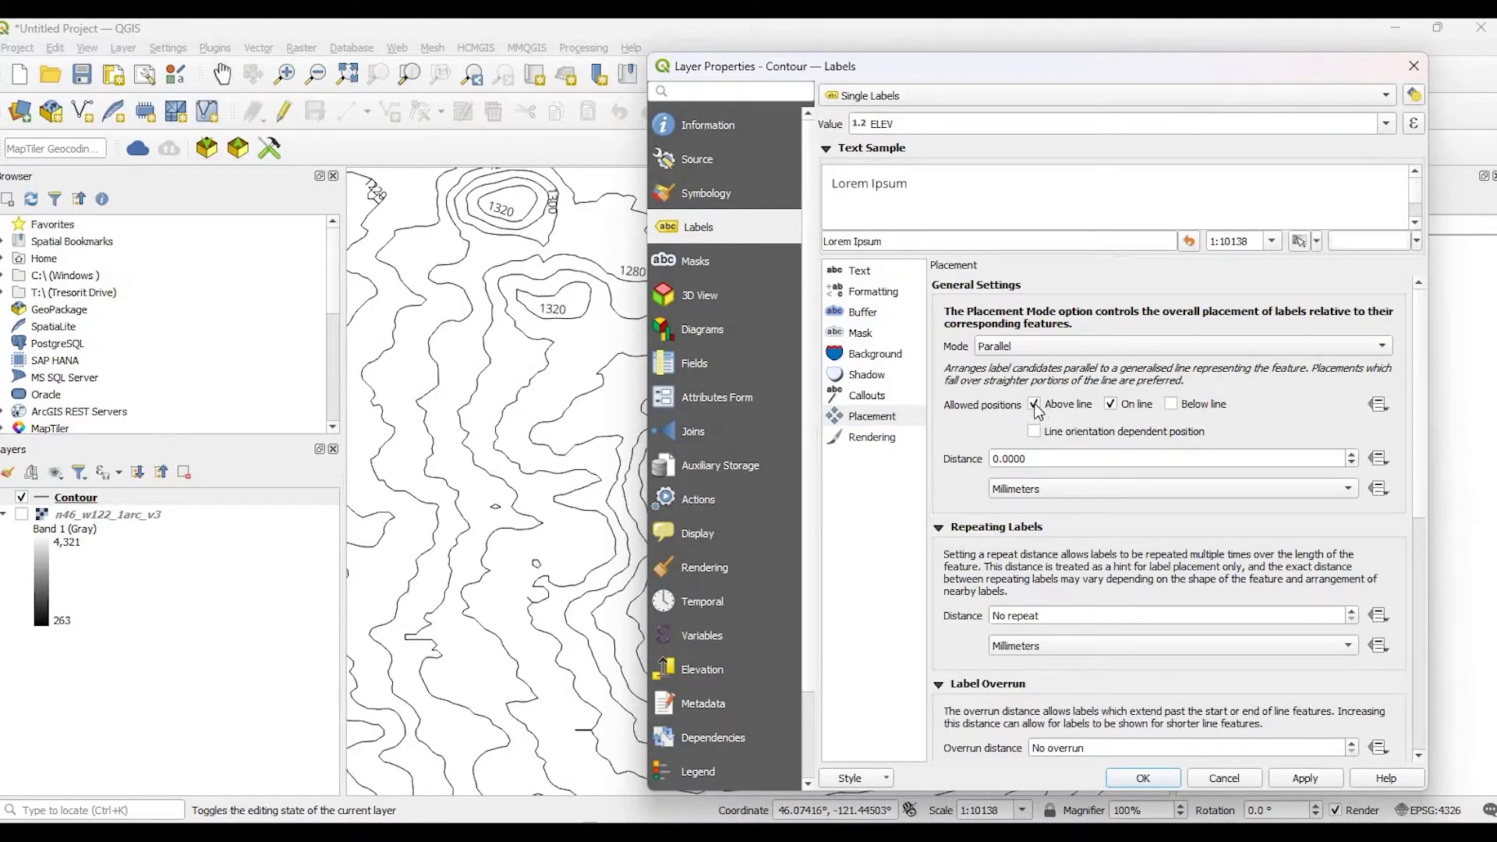
left_click(1035, 405)
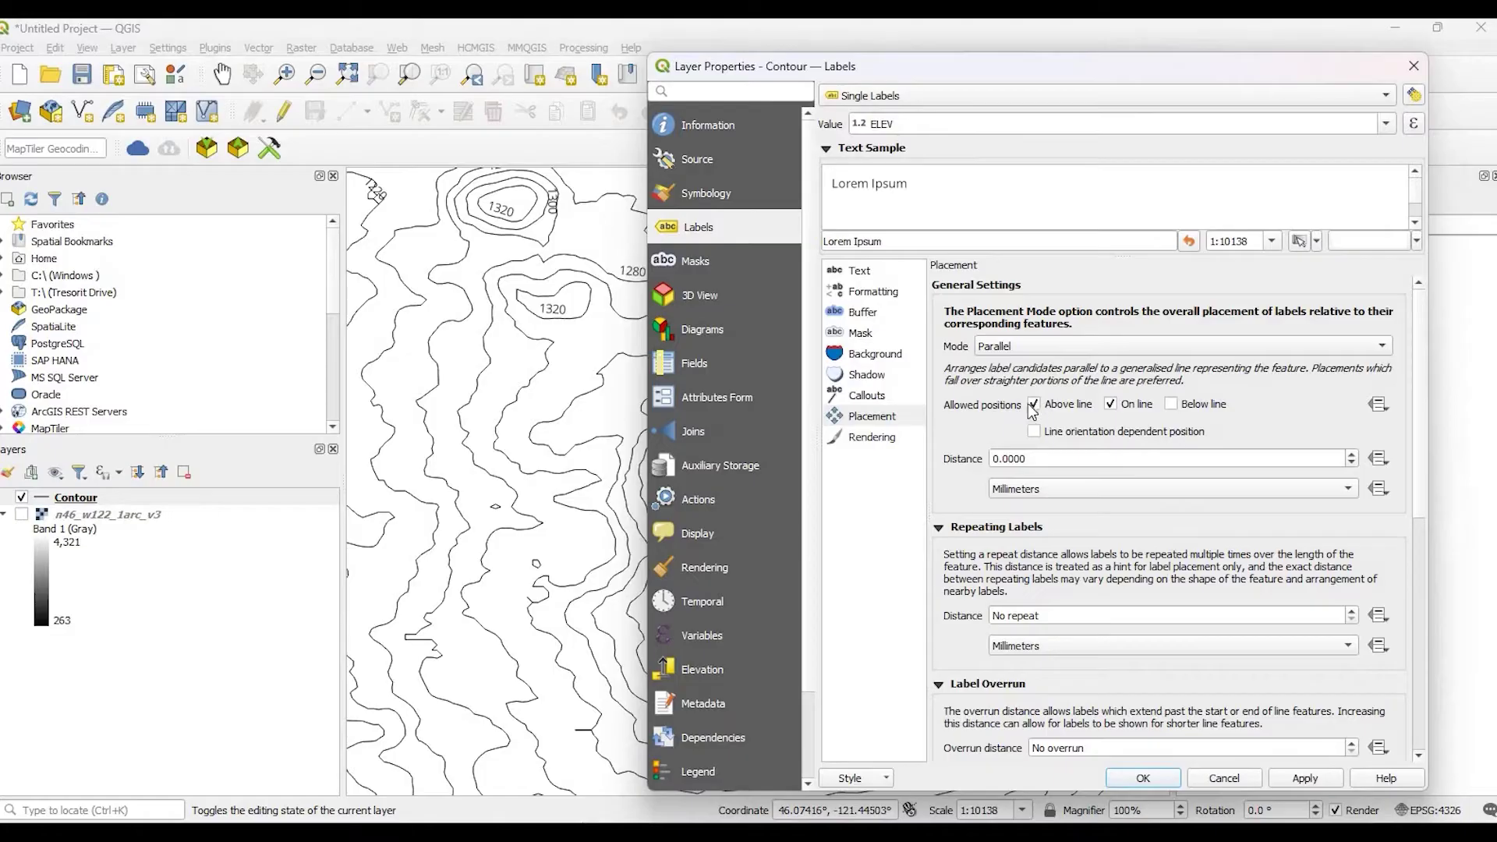
left_click(1300, 779)
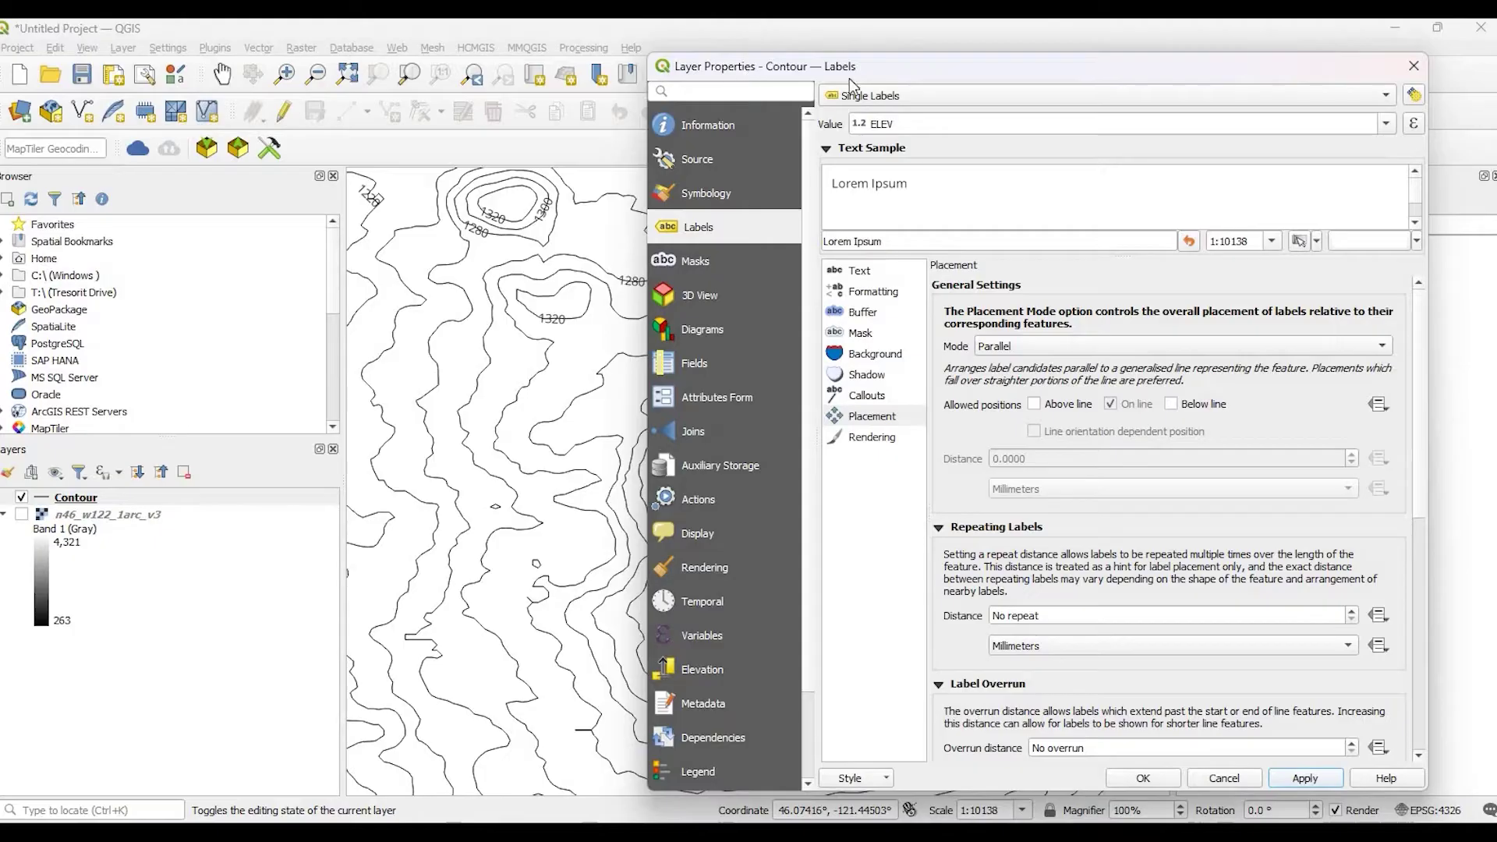
left_click_drag(850, 77, 977, 90)
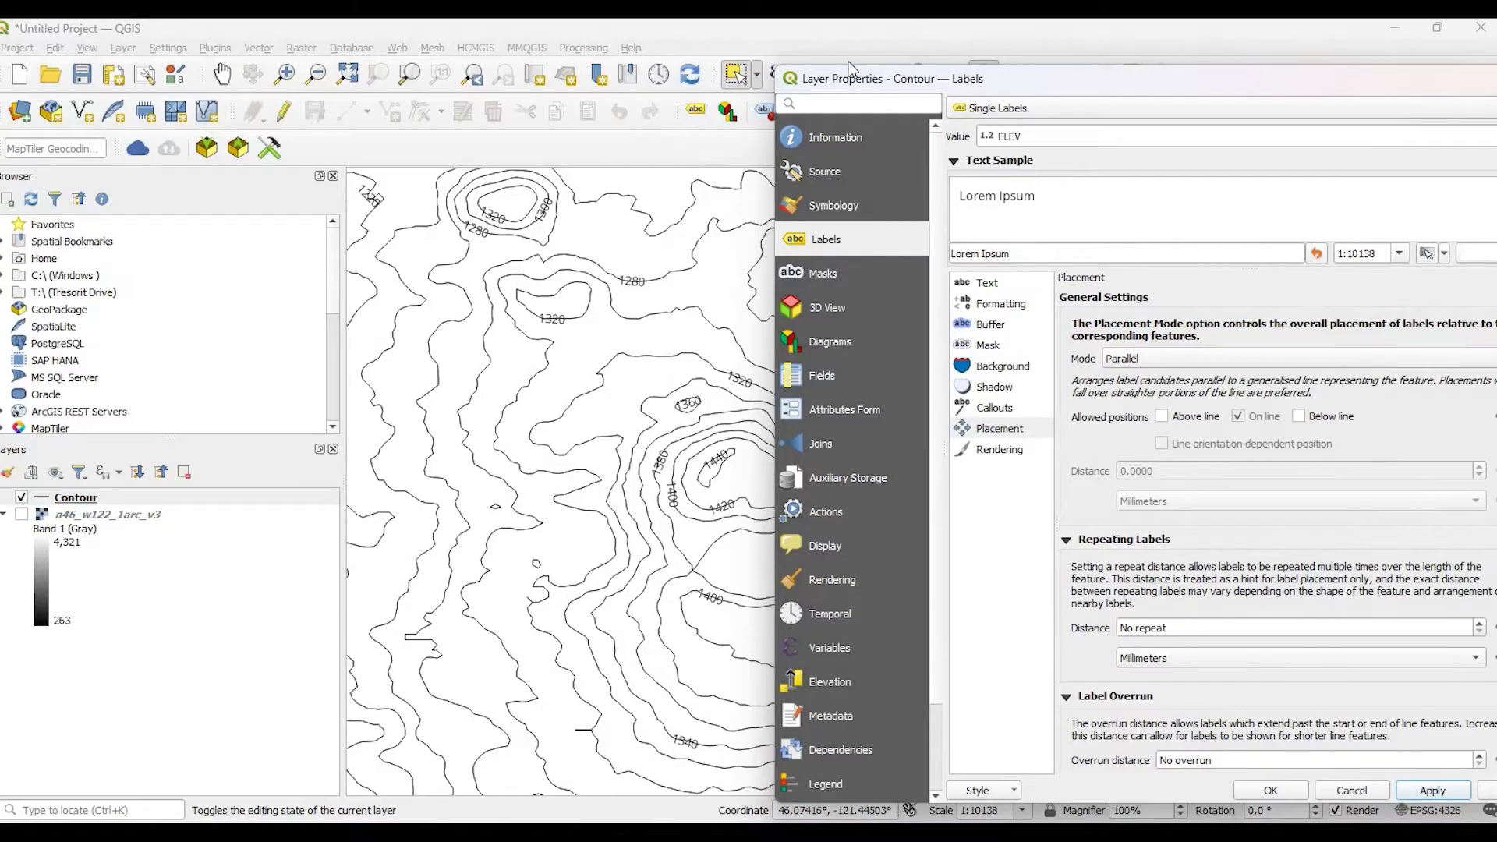
left_click_drag(852, 69, 757, 56)
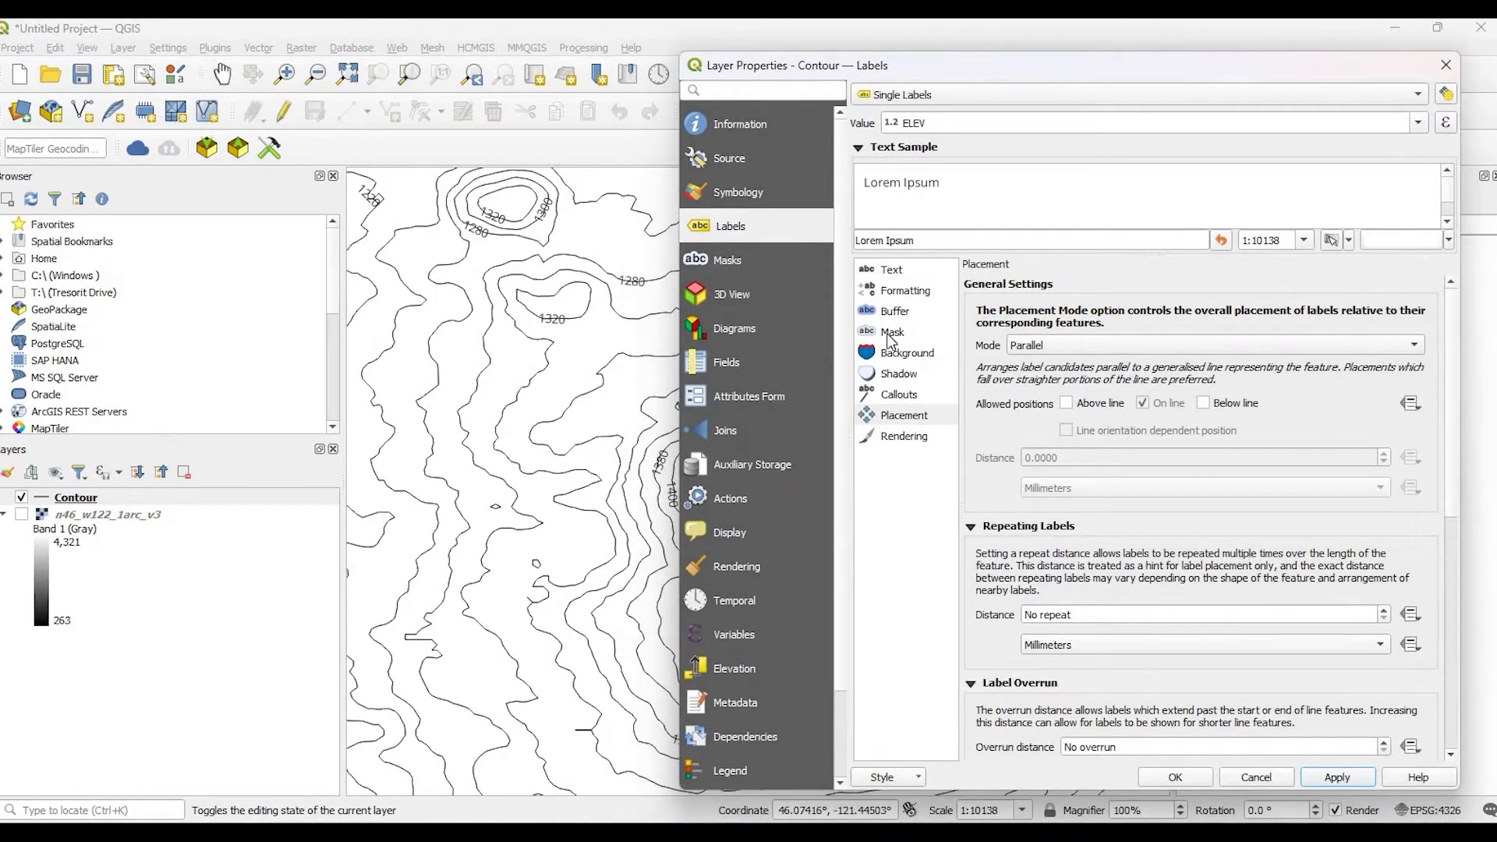
Step: Enable a 1.5 mm mask around the contour labels, then go to the Masks page
left_click(889, 333)
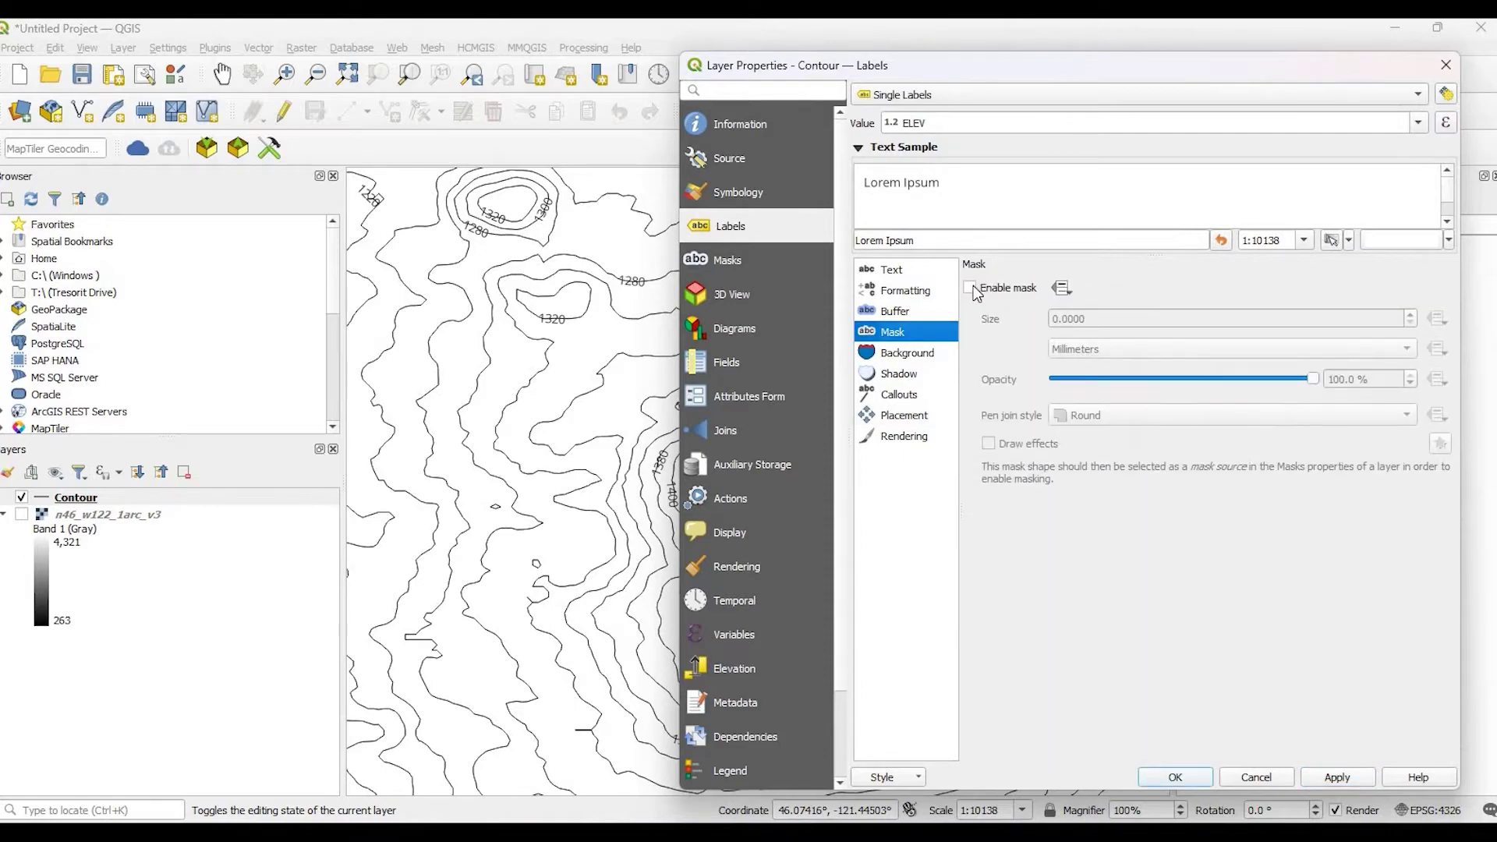
left_click(970, 287)
key("Tab")
type("1.2")
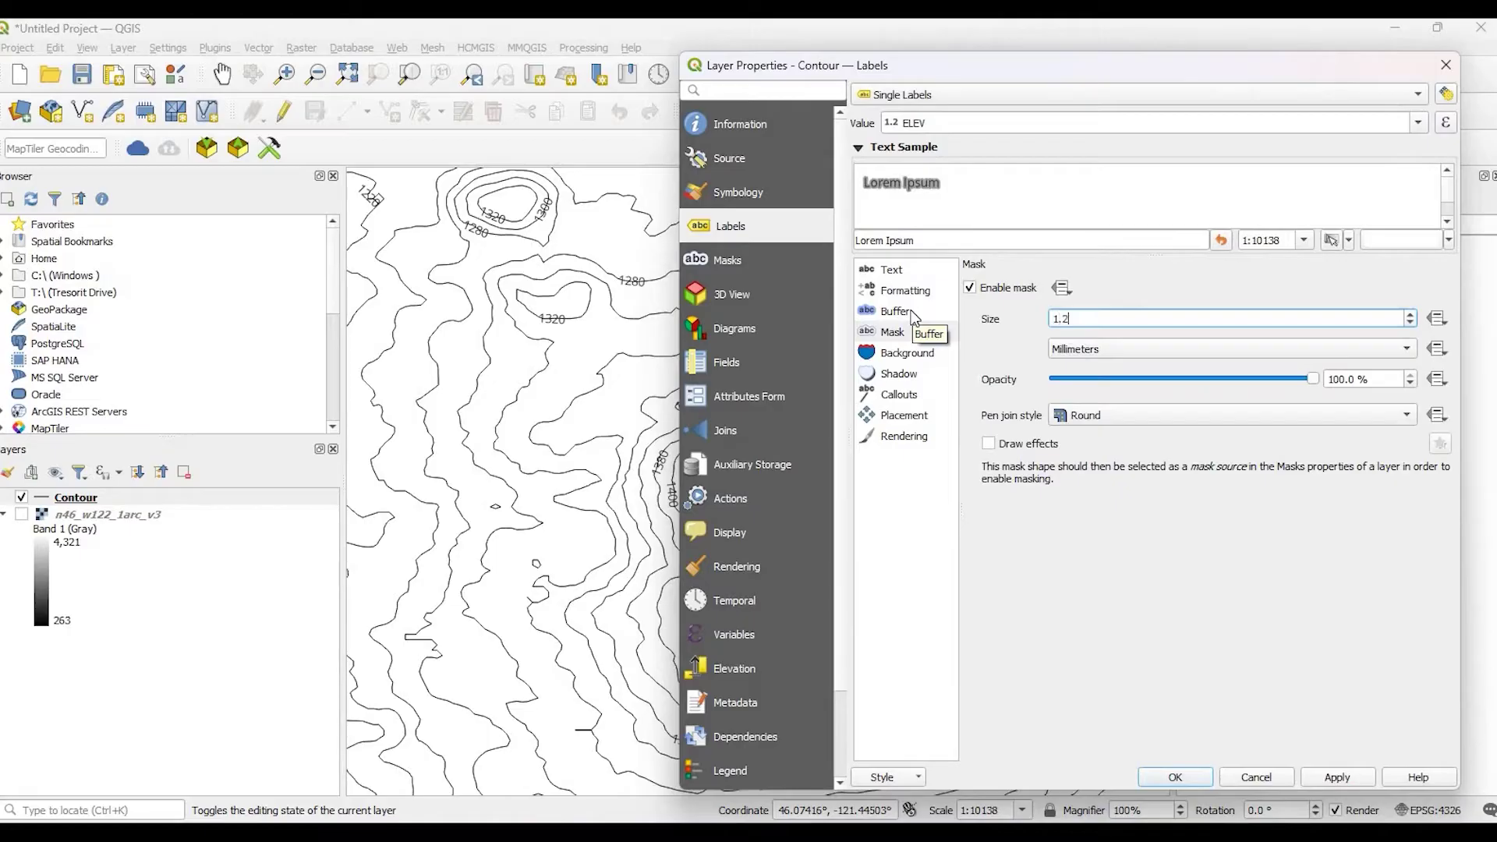
key("BackSpace")
type("500")
key("Tab")
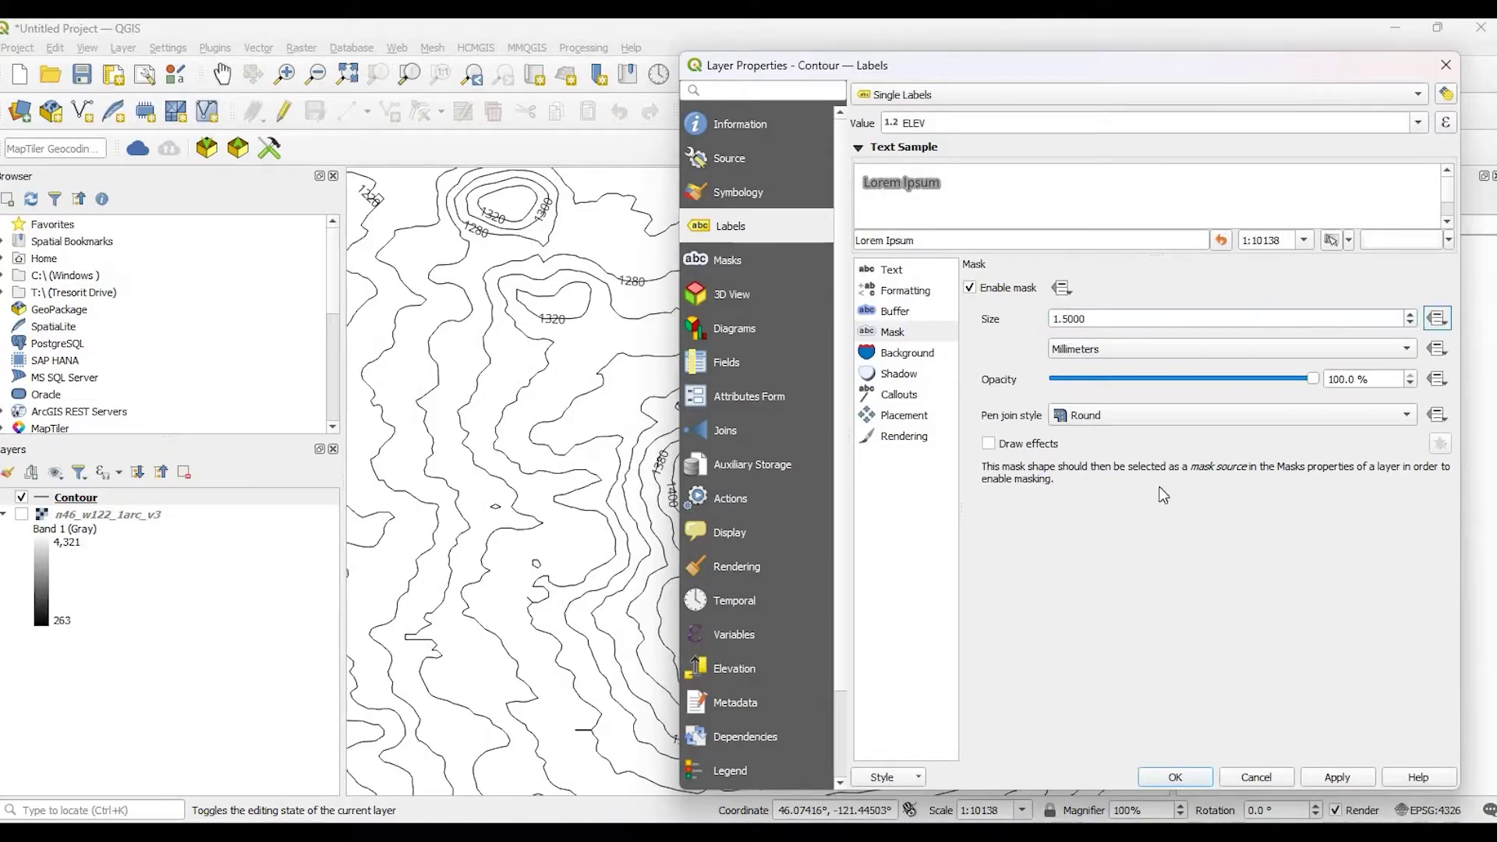
left_click(718, 260)
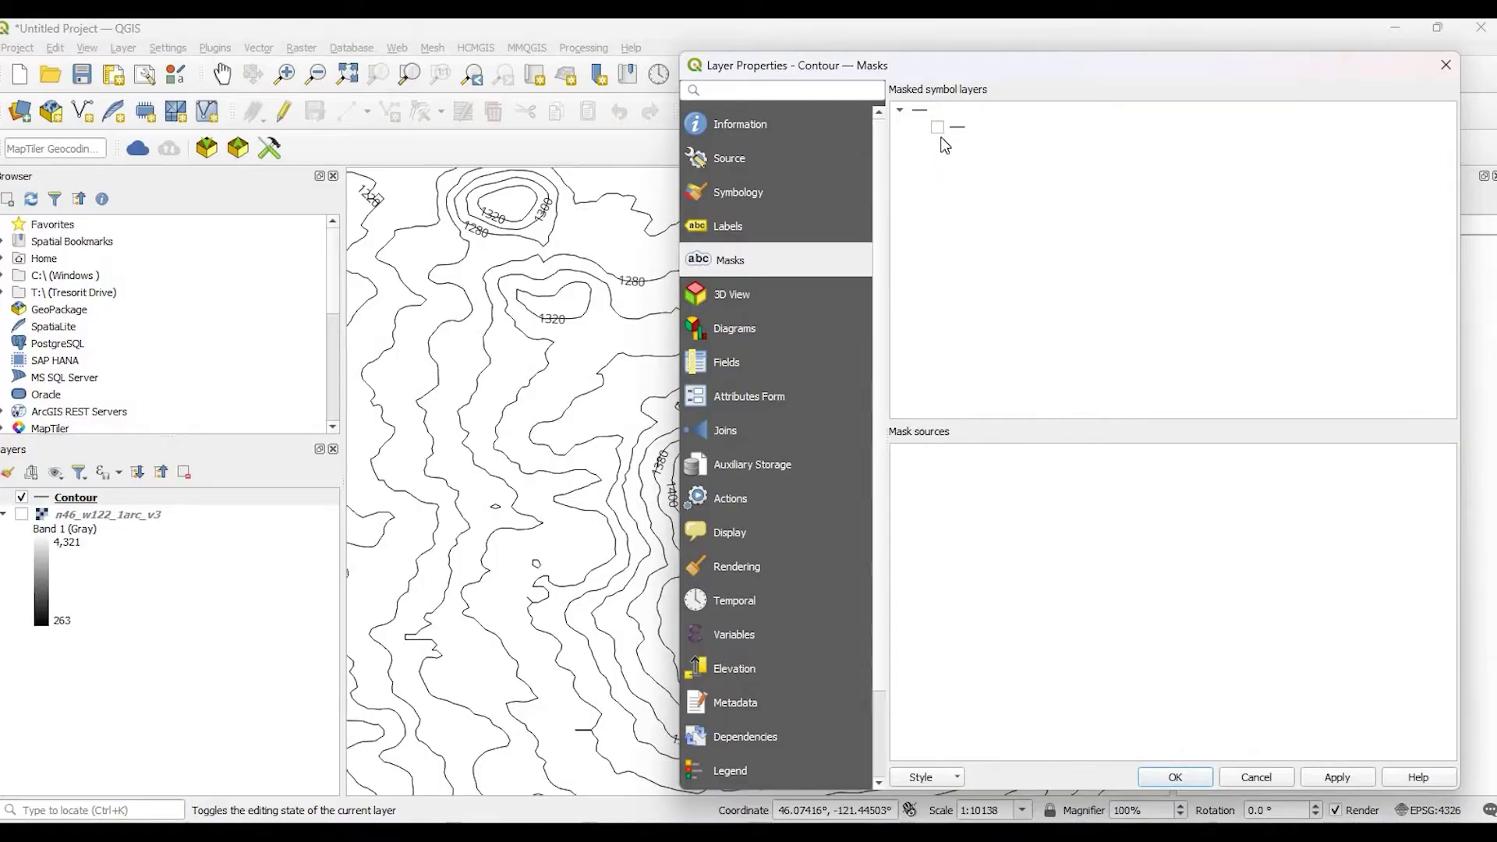
Step: On the Contour Masks page, tick the line symbol layer and the Label mask source, then apply
left_click(938, 128)
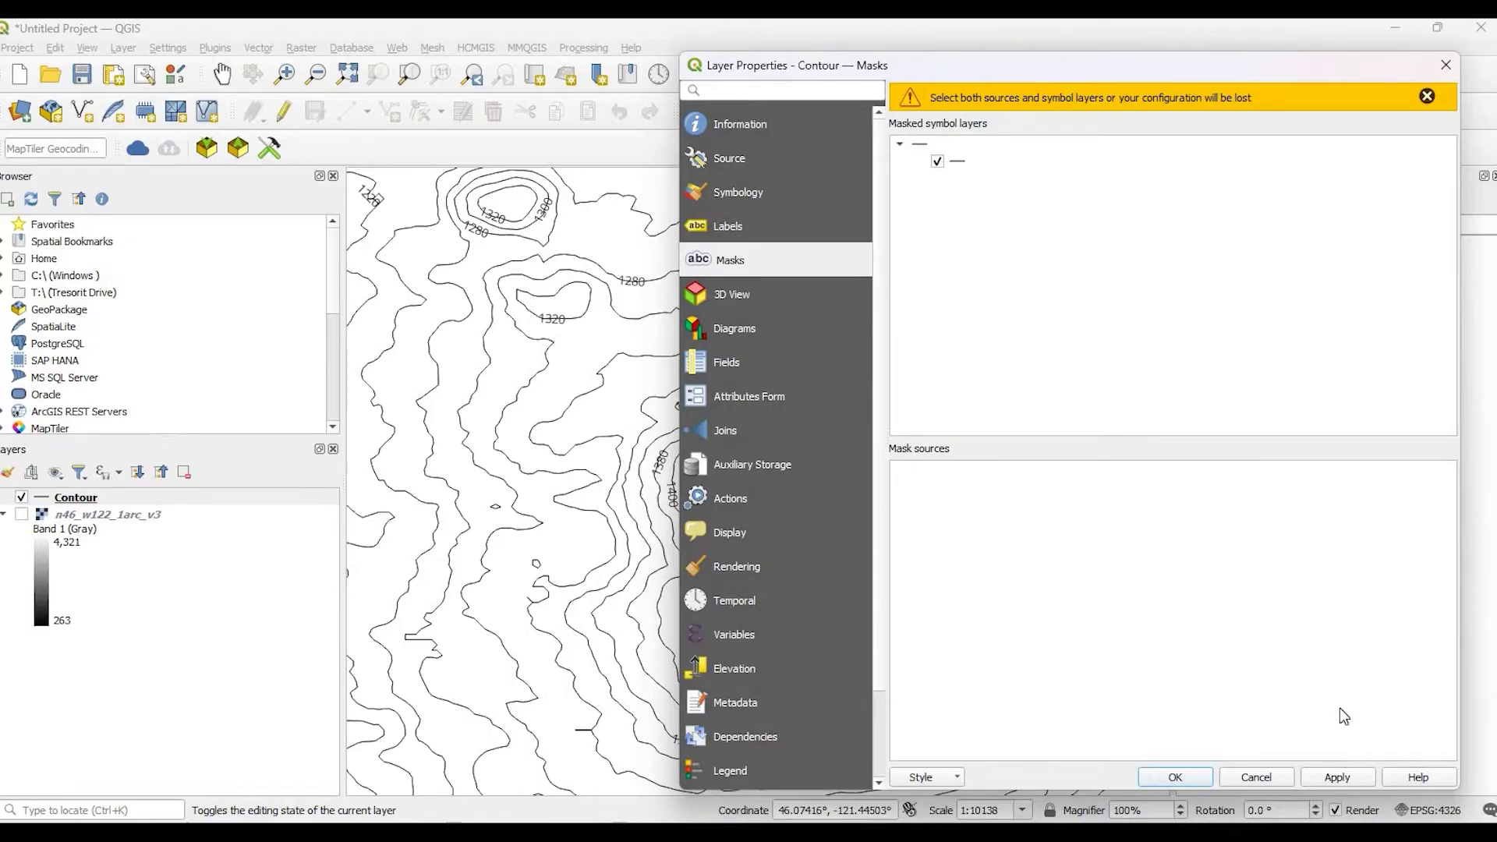
left_click(1175, 778)
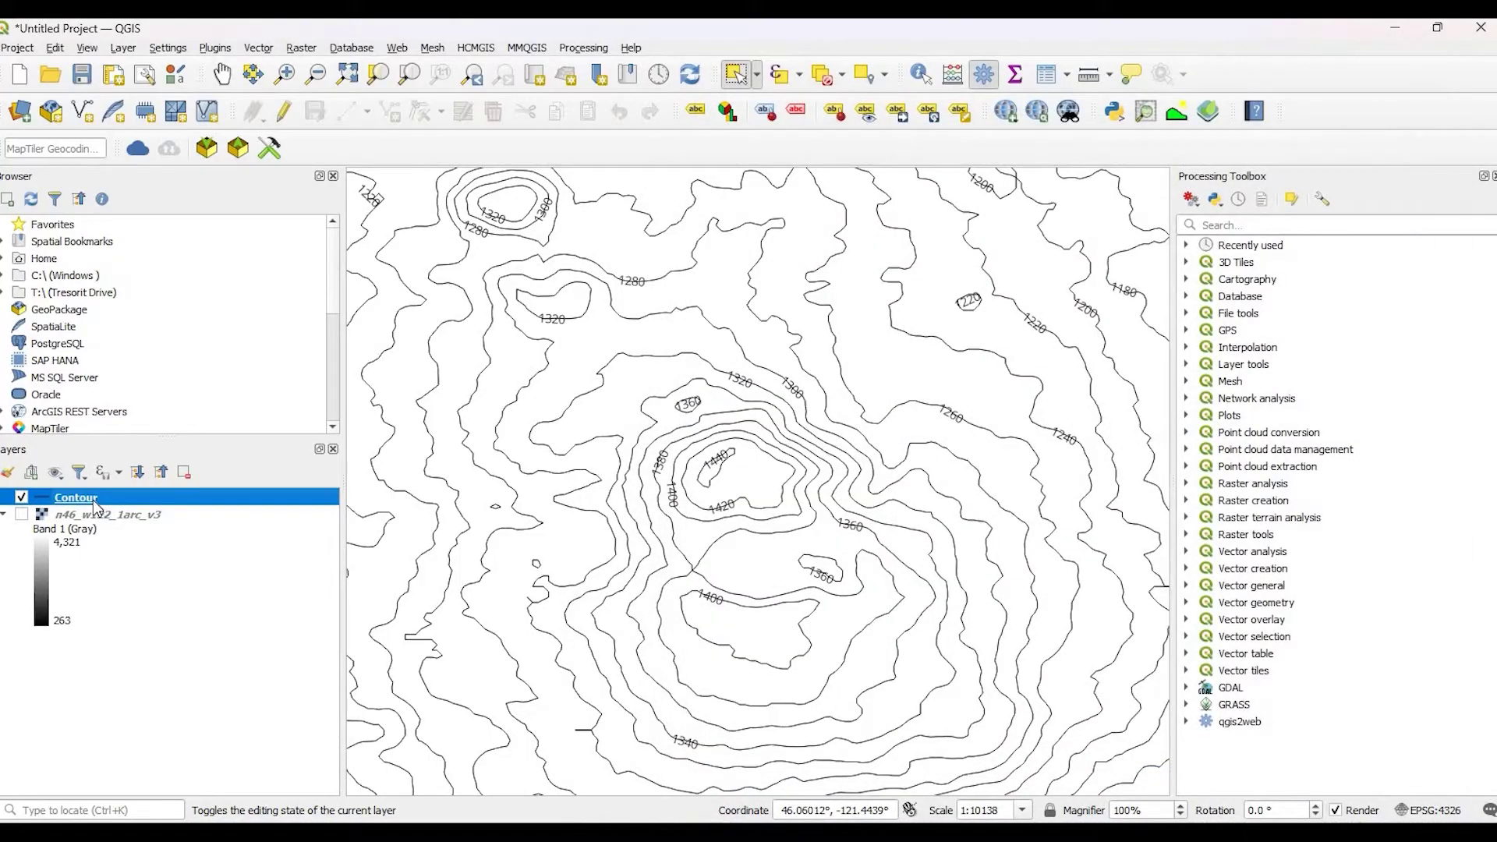
double_click(148, 499)
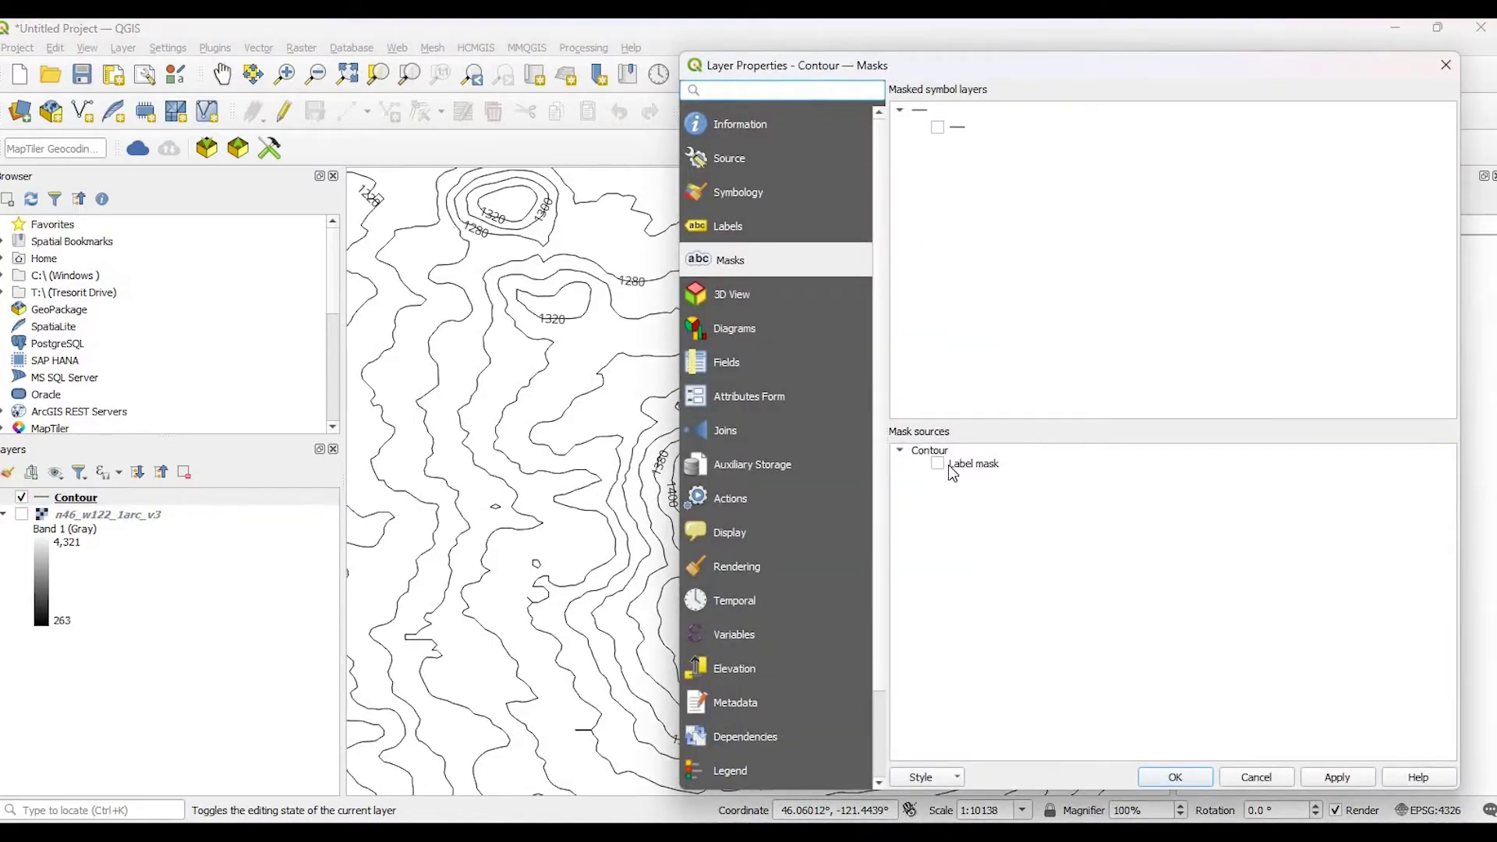
left_click(938, 128)
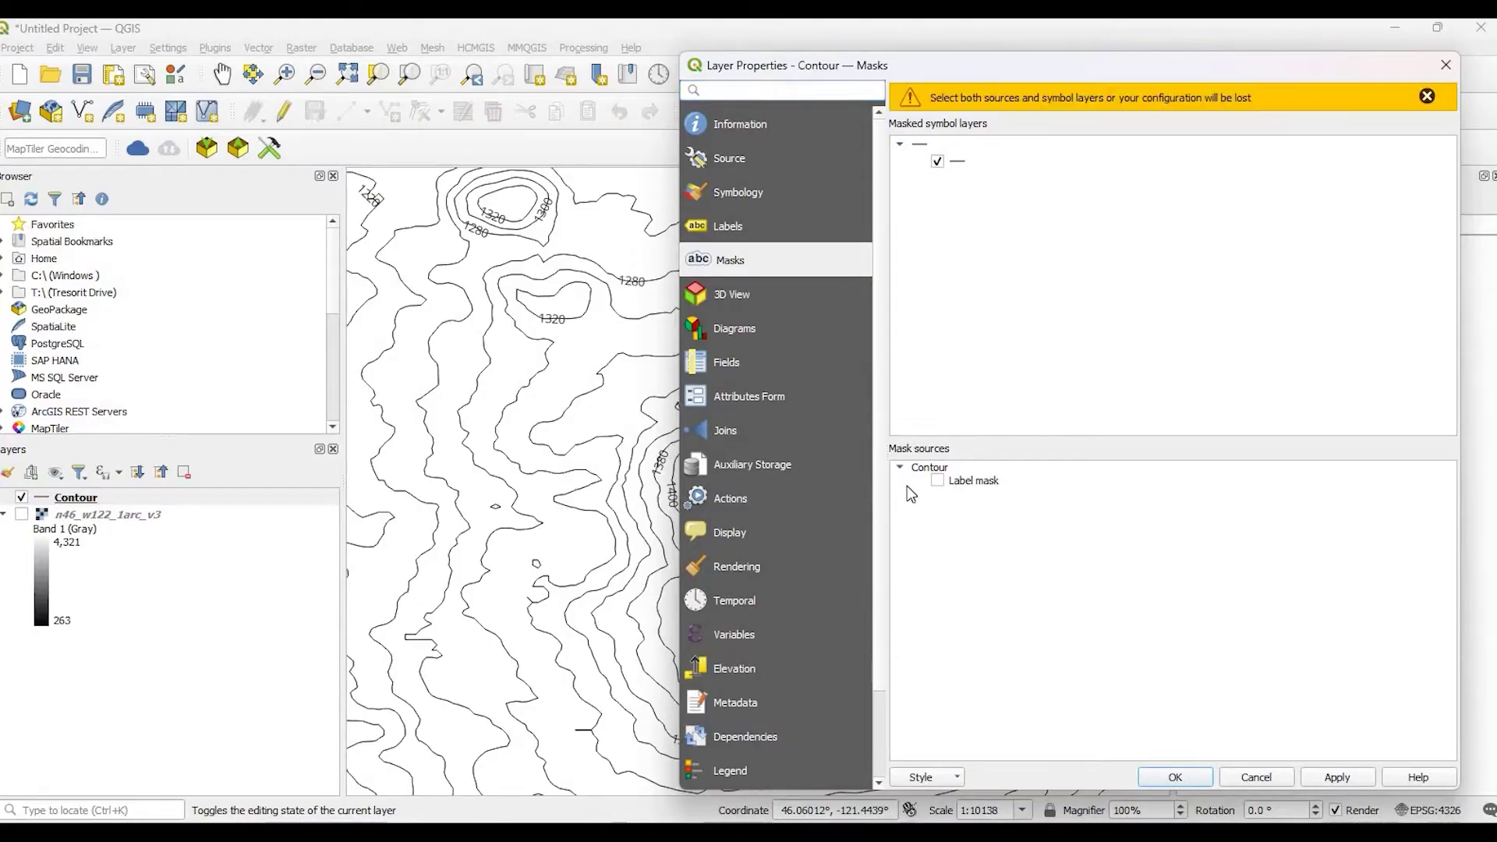
left_click(939, 481)
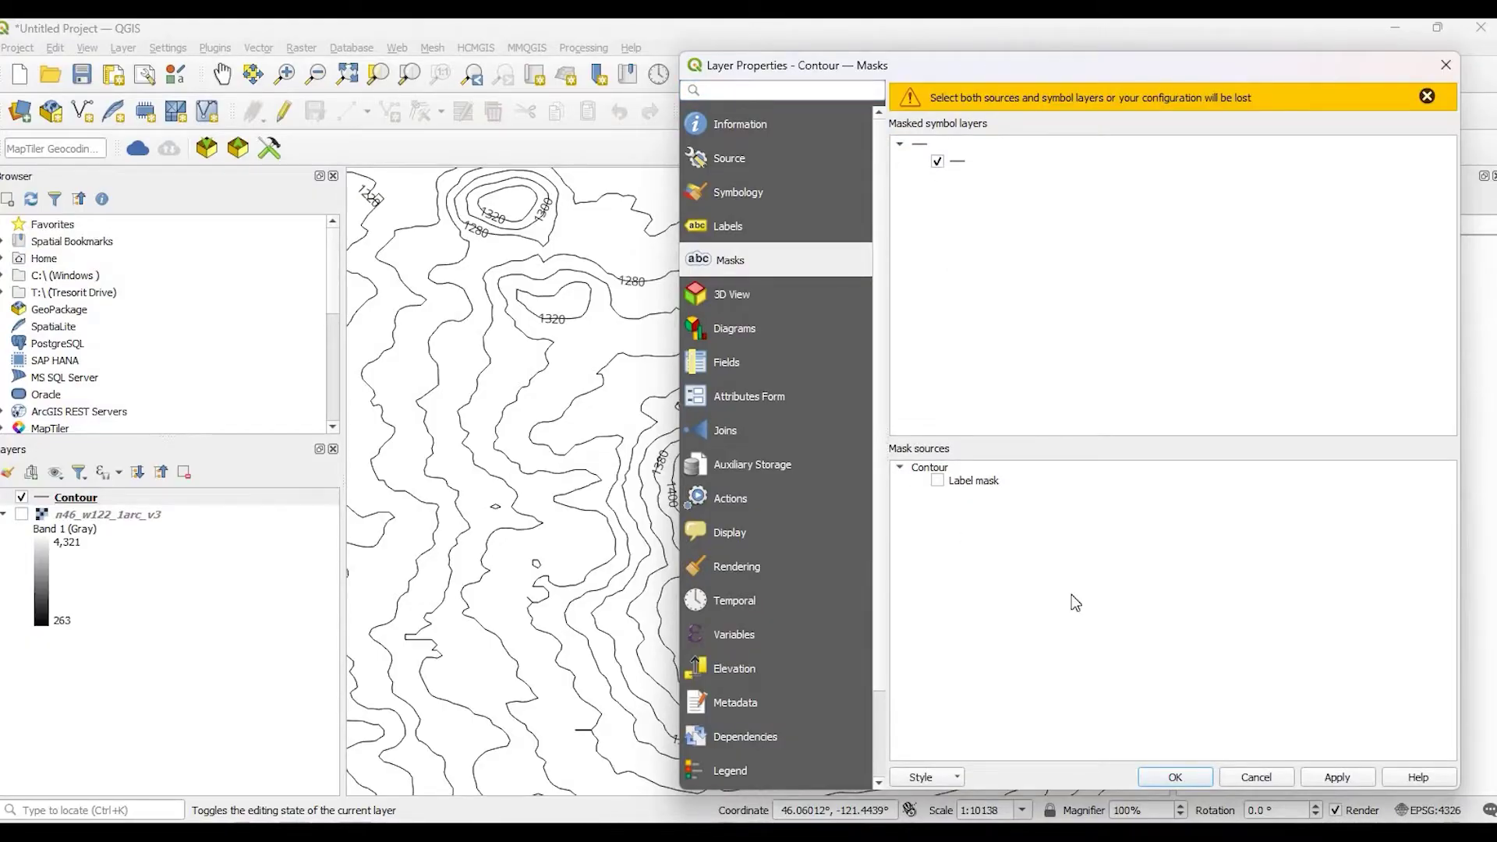
left_click(1357, 778)
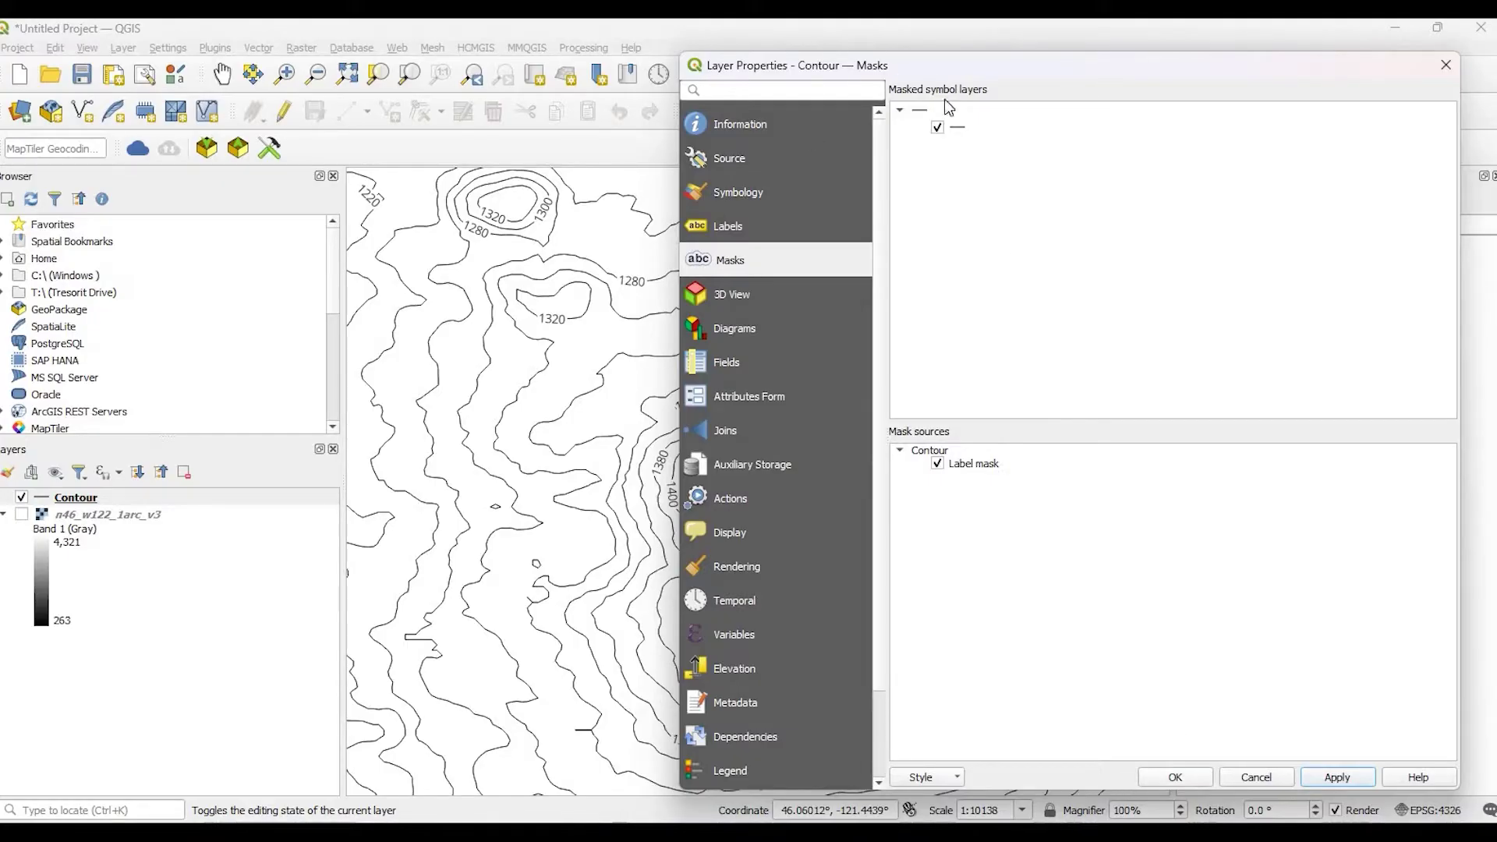
left_click_drag(1045, 65, 1159, 326)
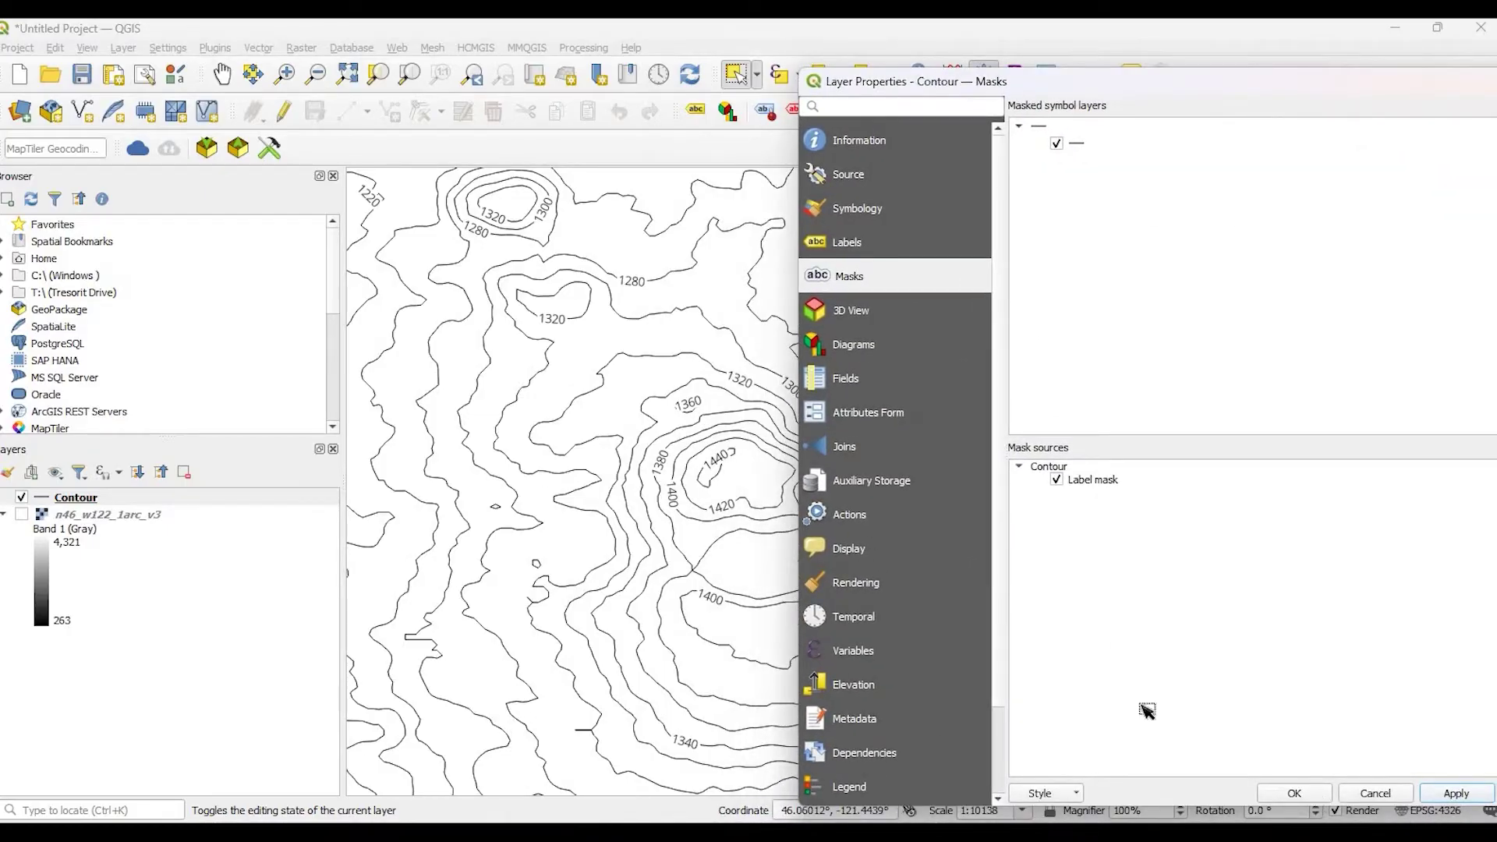
Step: Close Contour Layer Properties, keeping the changes, and open the Contour attribute table
key("Return")
scroll(748, 451, "up", 1)
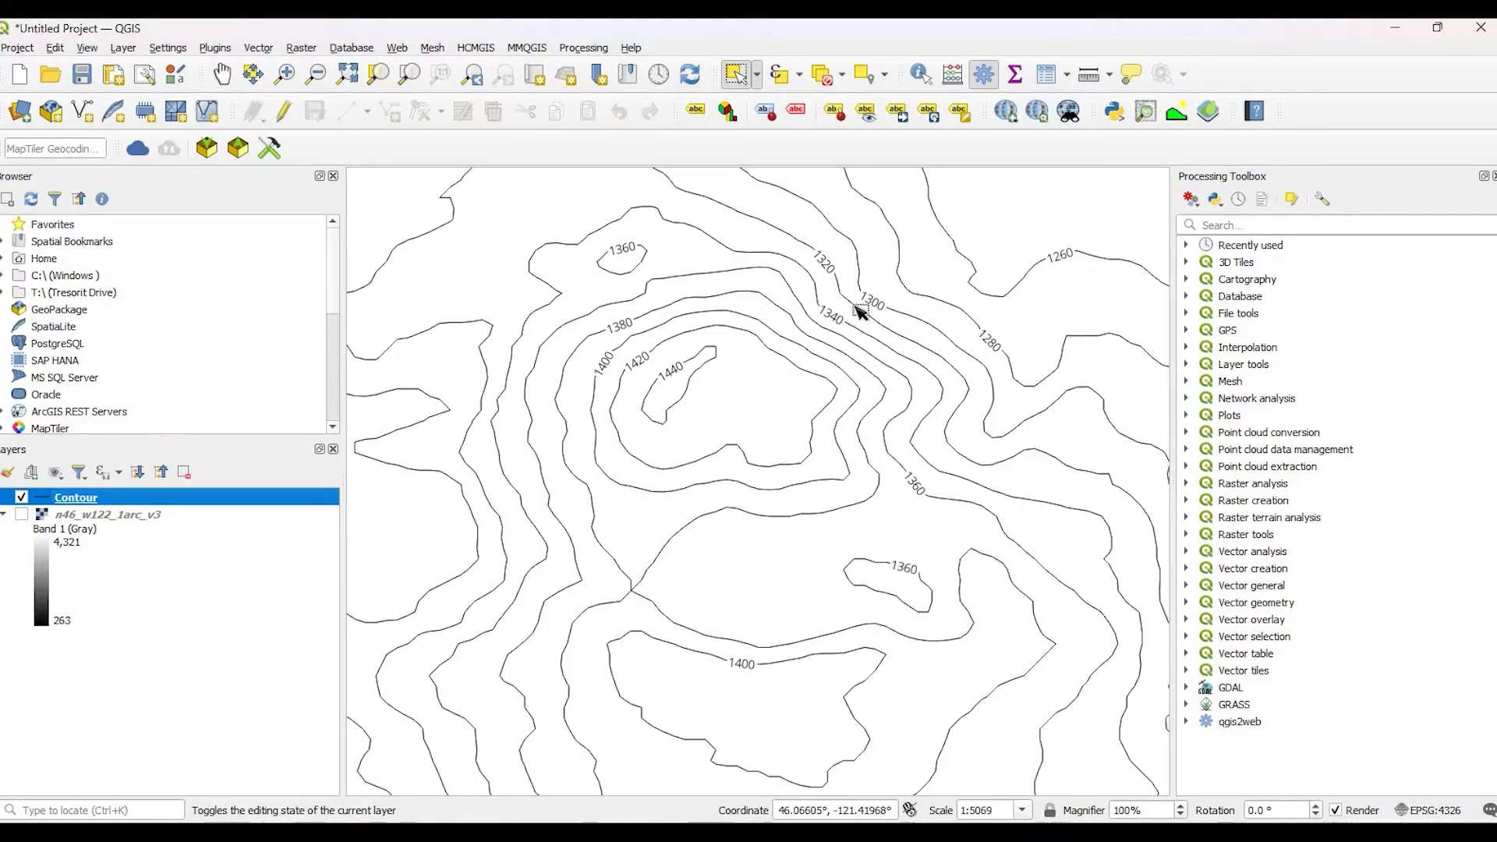
right_click(98, 498)
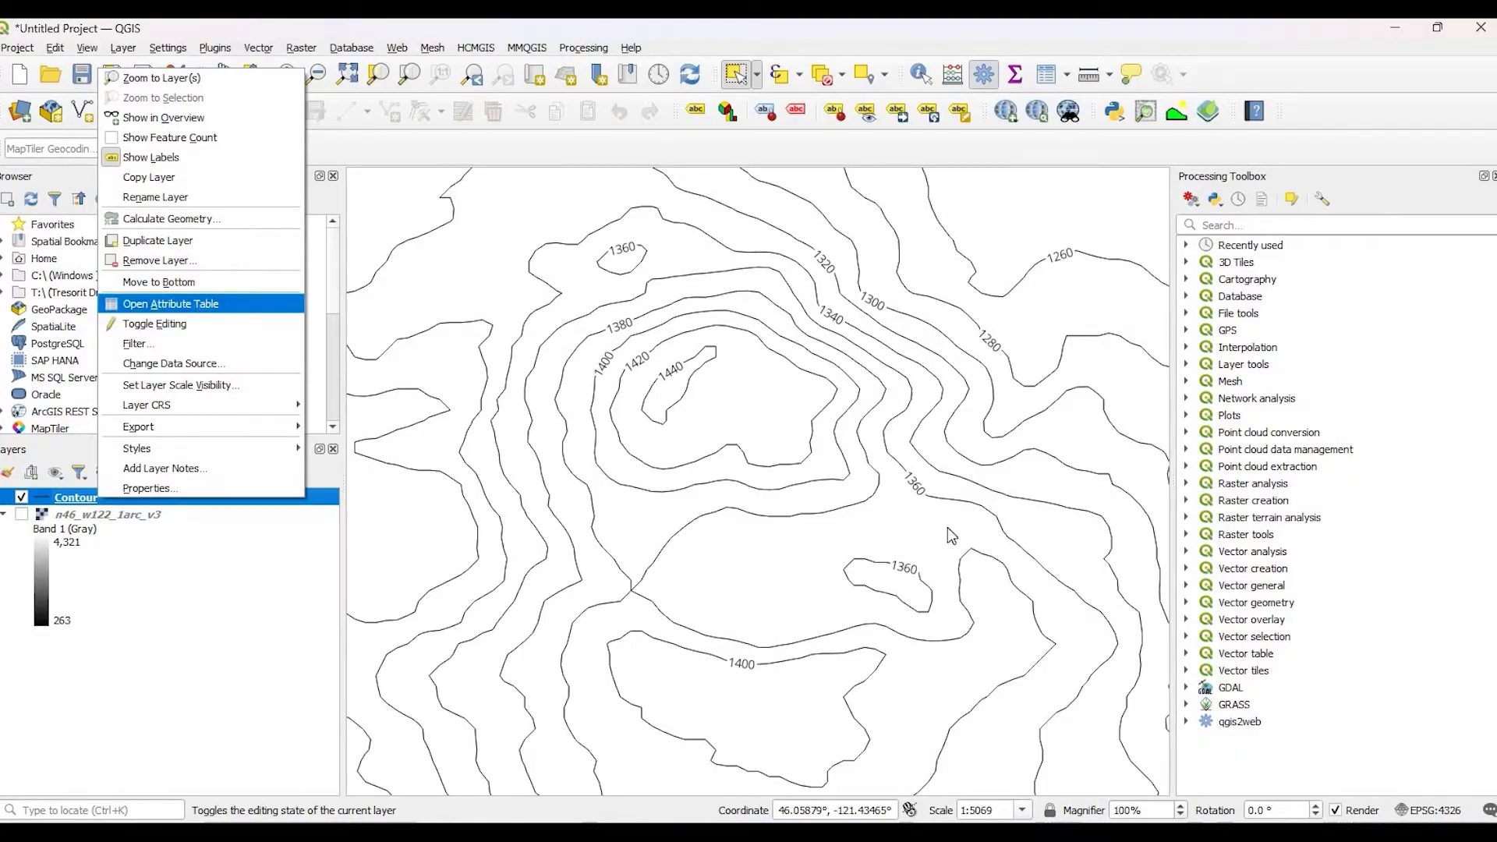
left_click(173, 303)
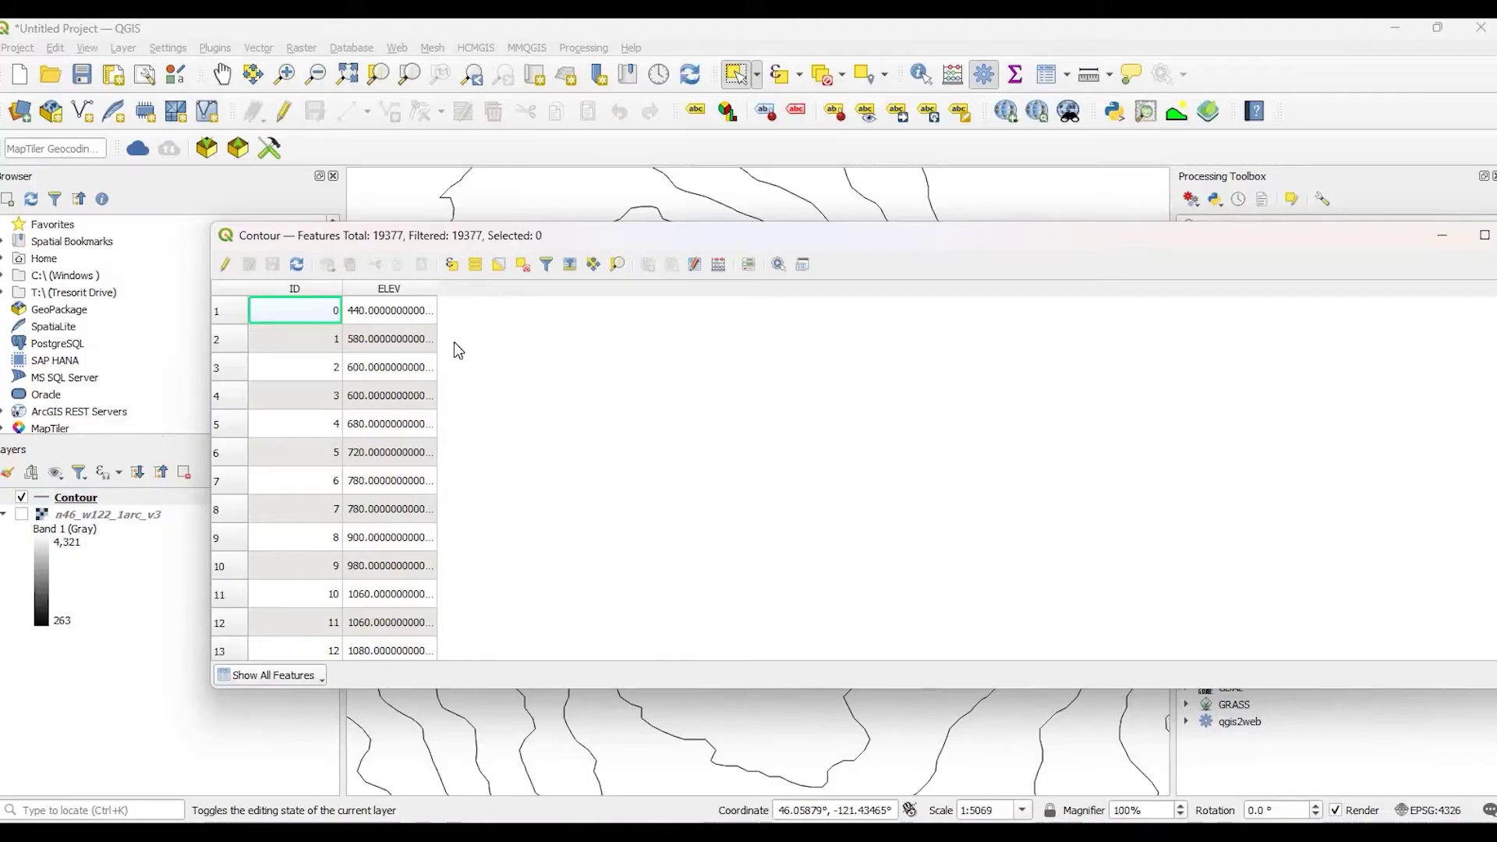
Step: In the Field Calculator, create integer field IndexCon with expression if("ELEV"%100=0,1,Null)
left_click(719, 265)
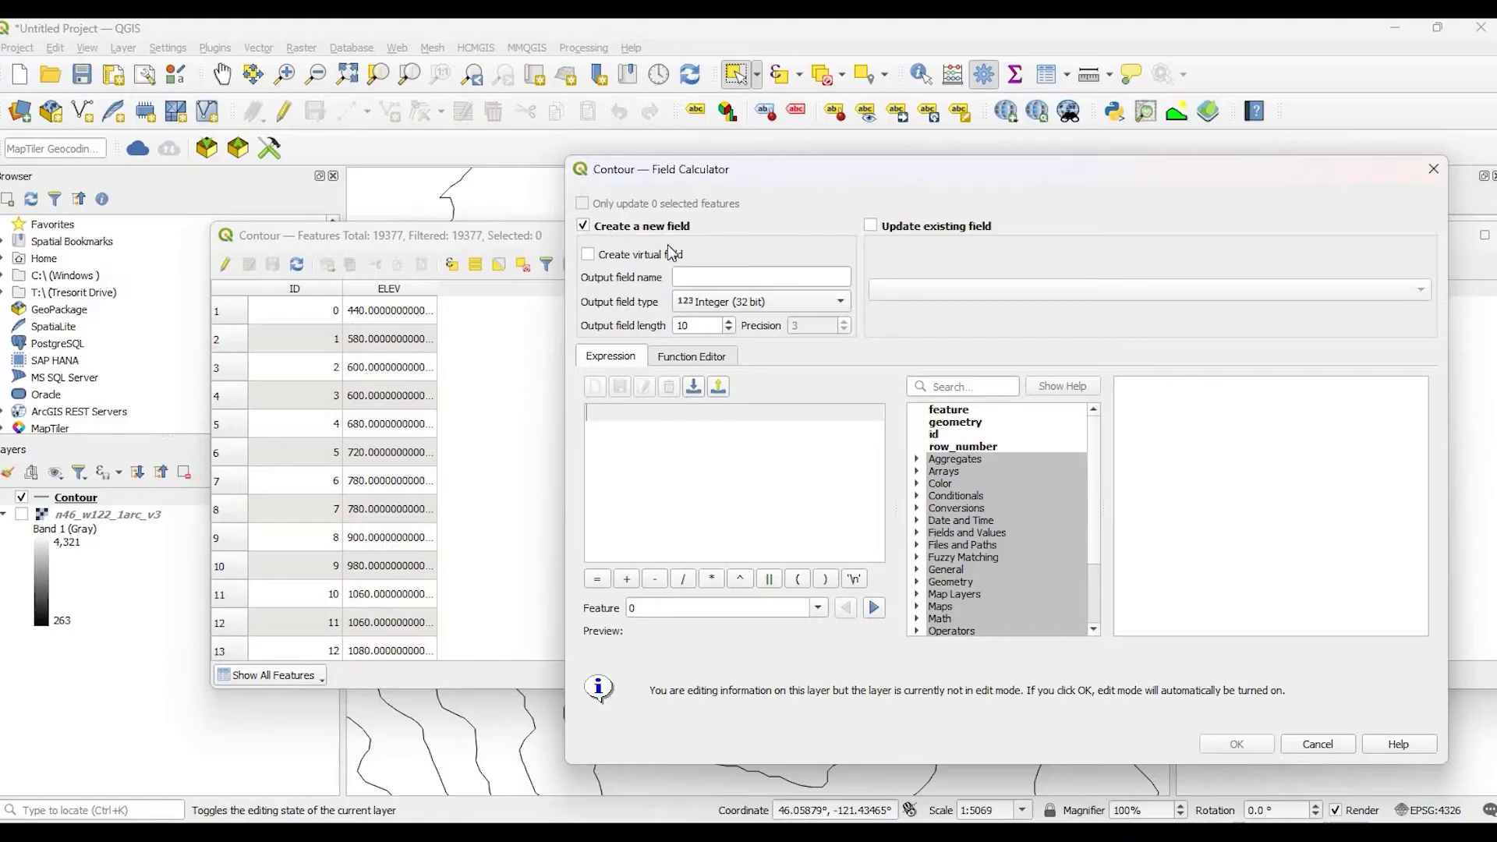
left_click(700, 280)
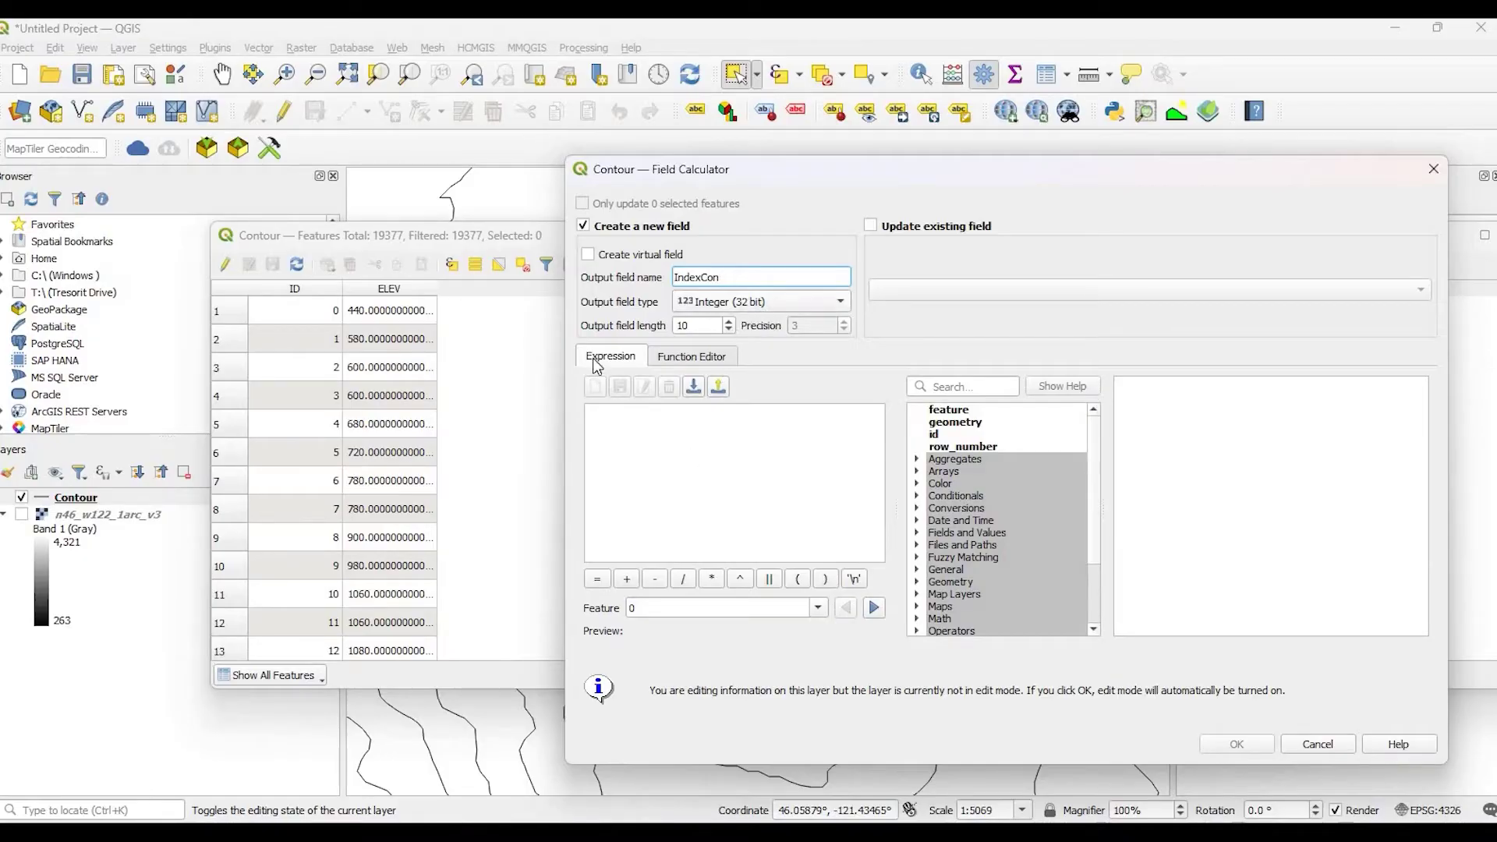
left_click(622, 442)
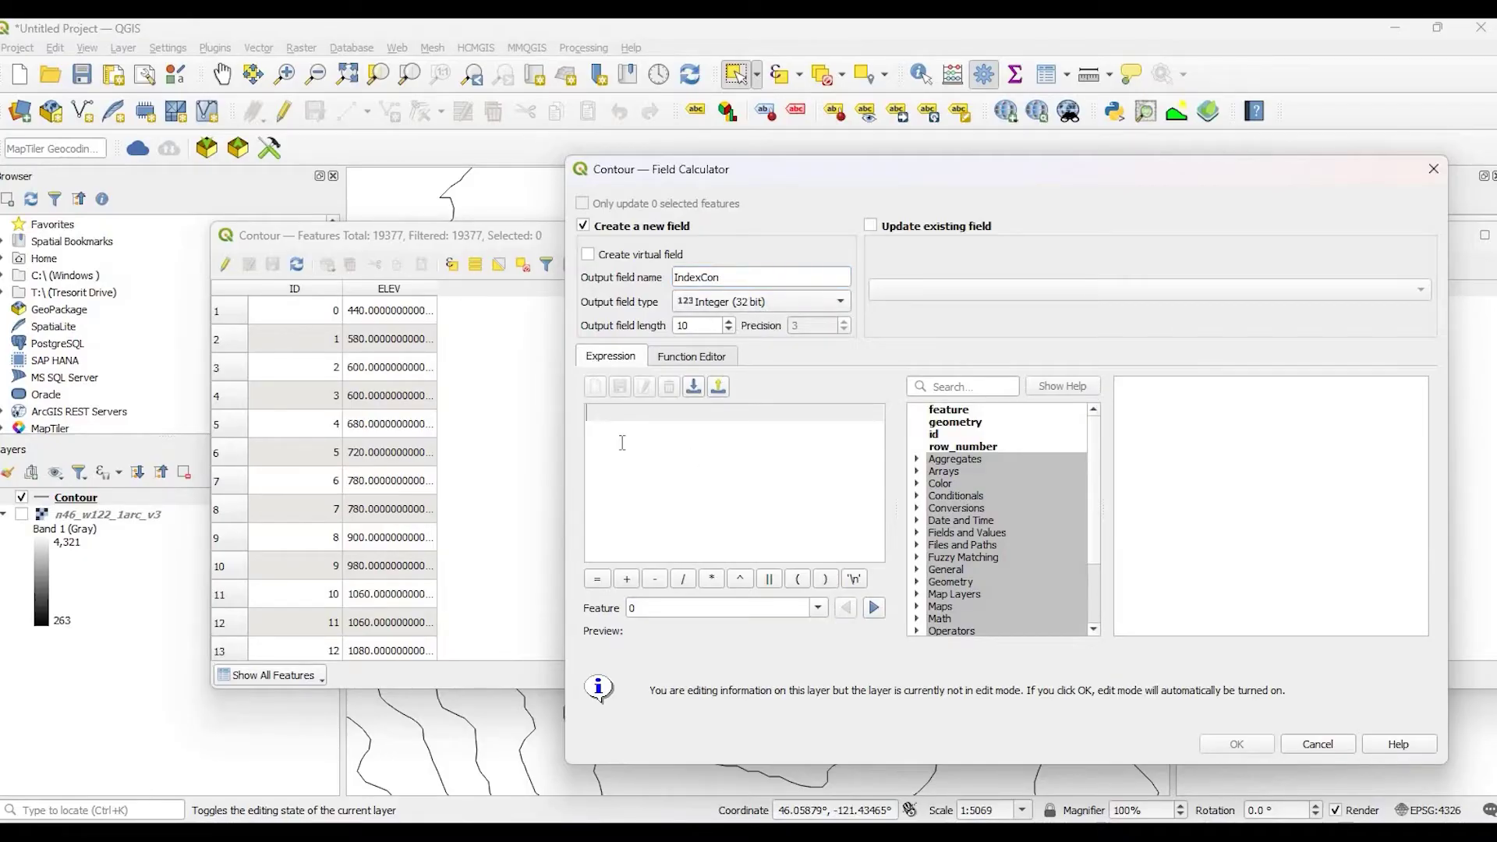
type("if(")
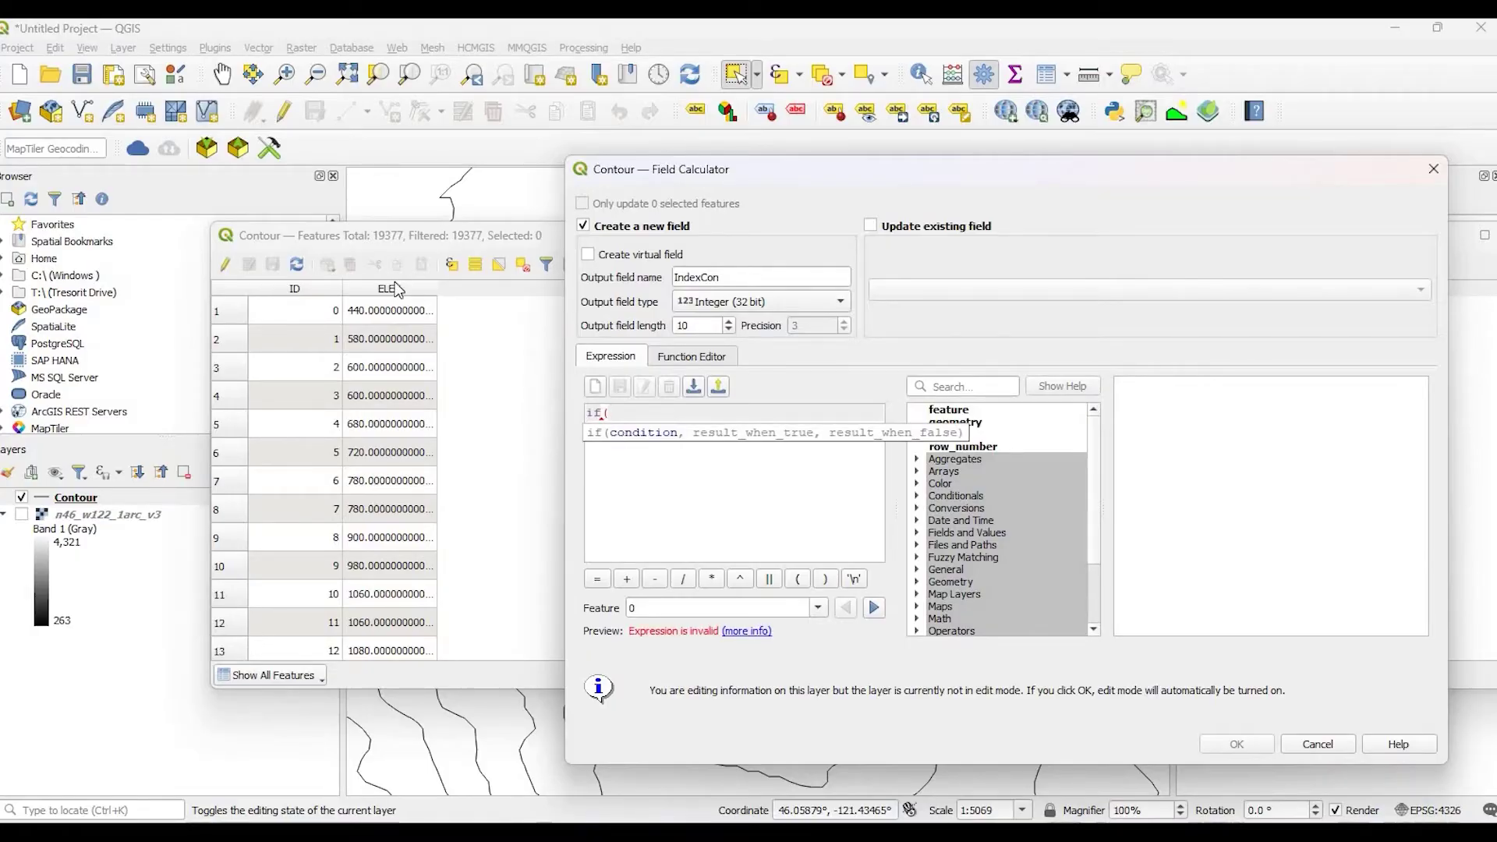
left_click(637, 416)
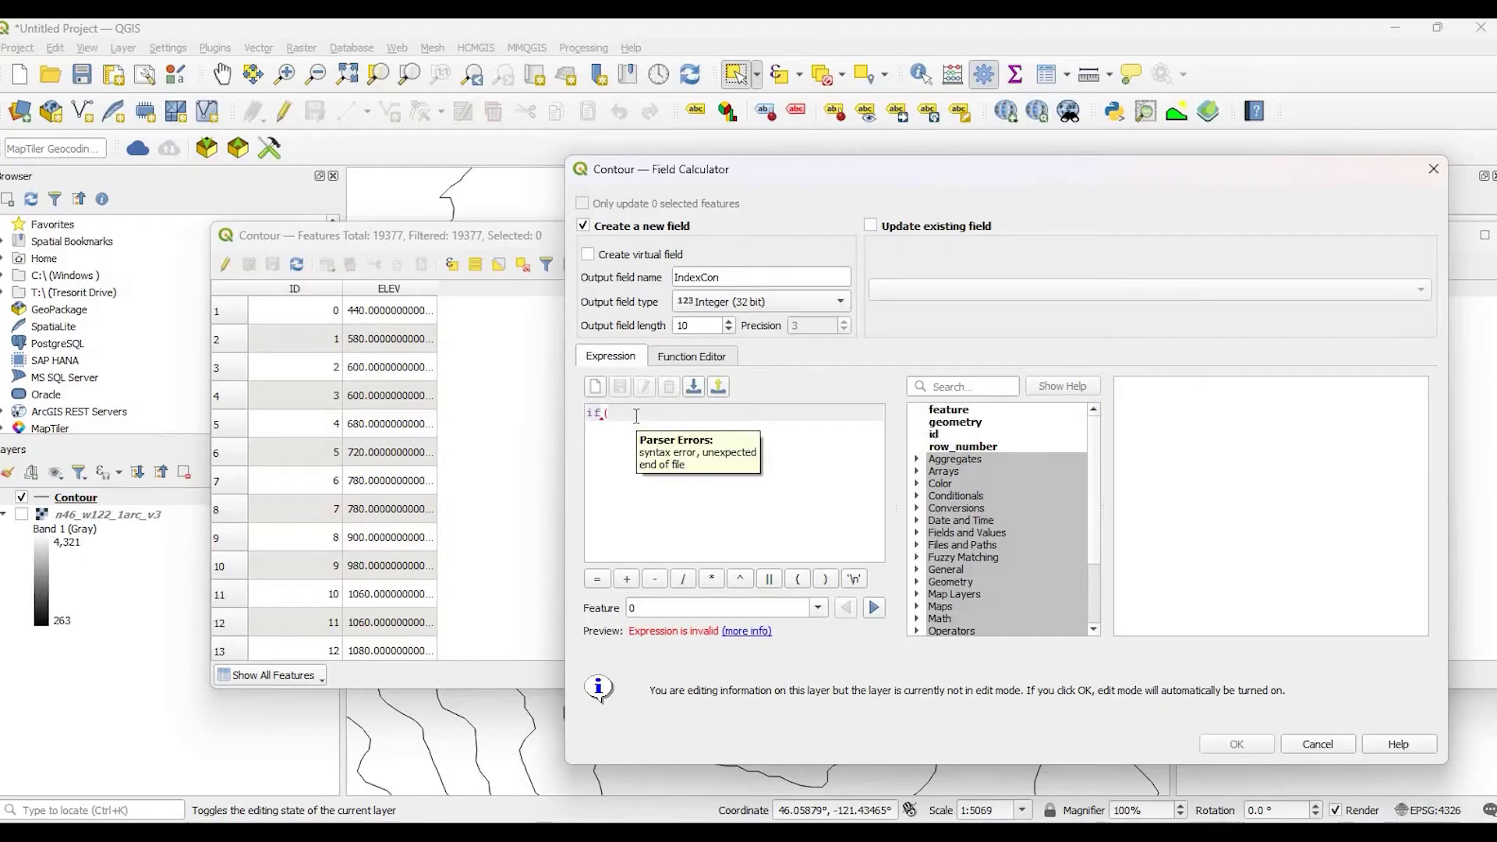
type("\"ELEV\"")
type("%")
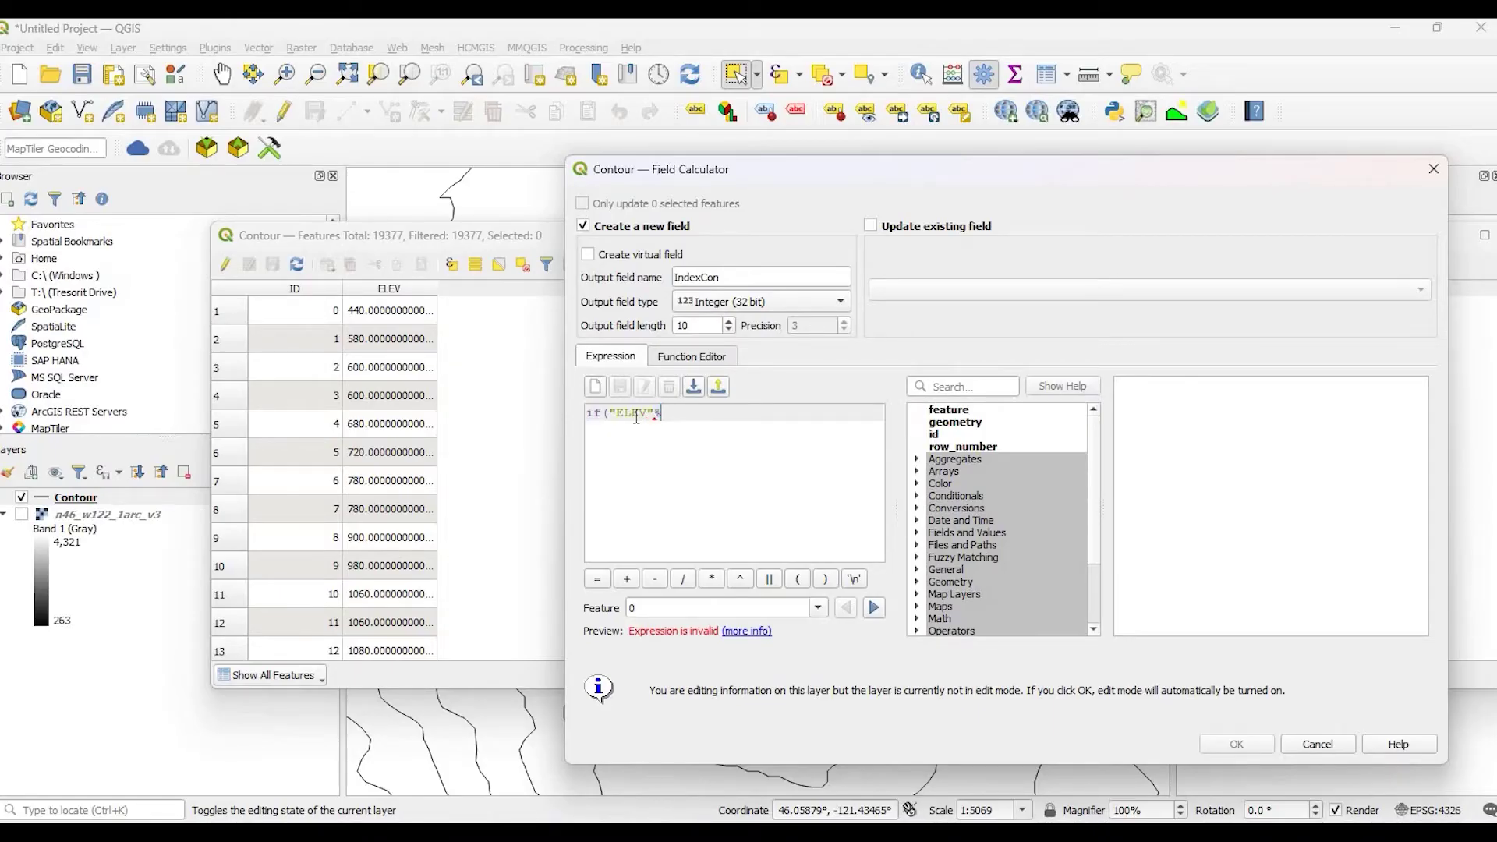
type("100=0")
type(",1,Null")
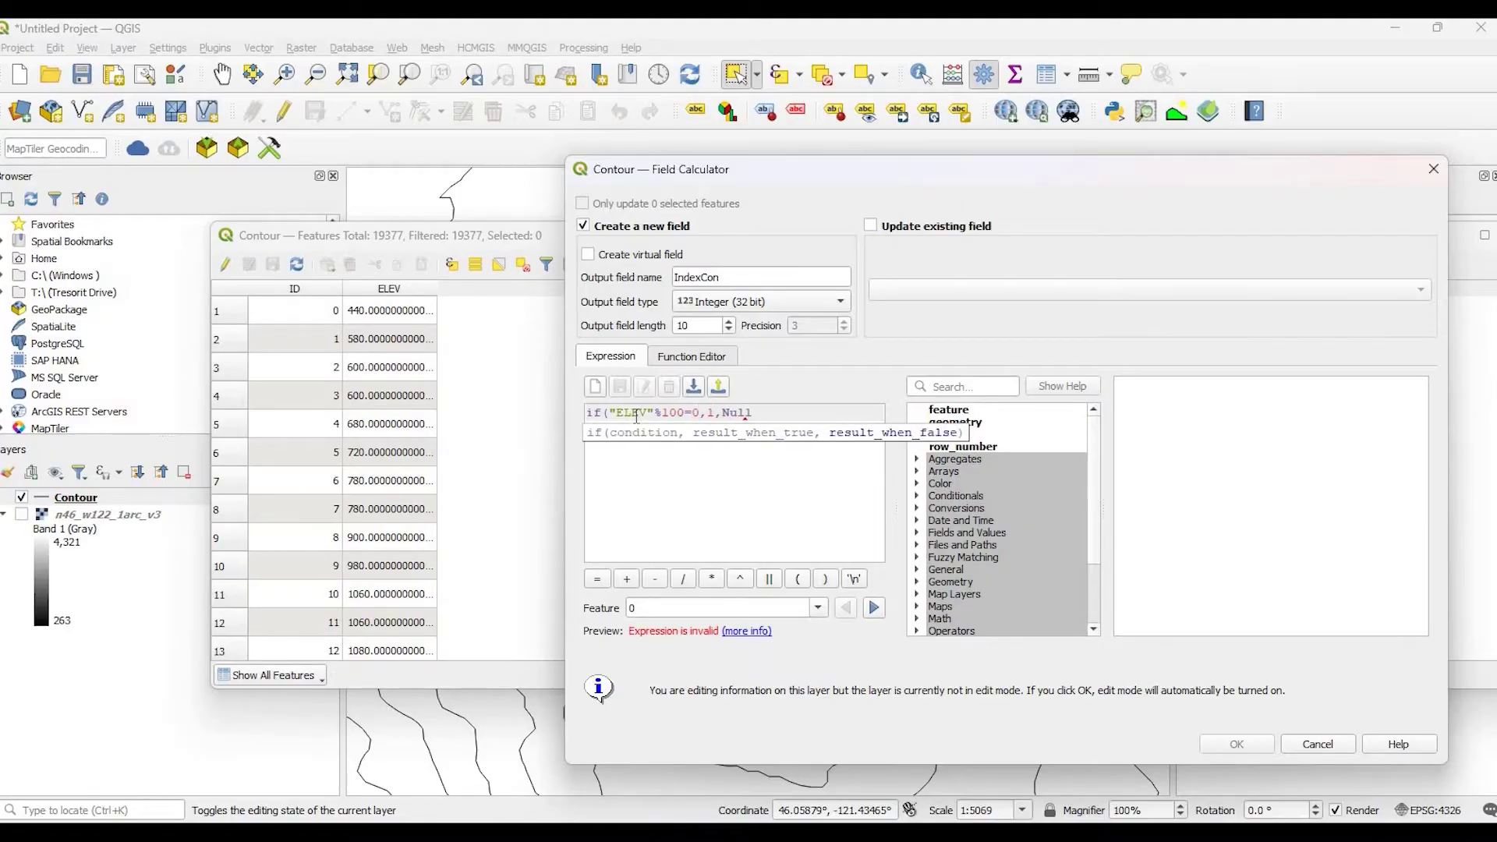
type(")")
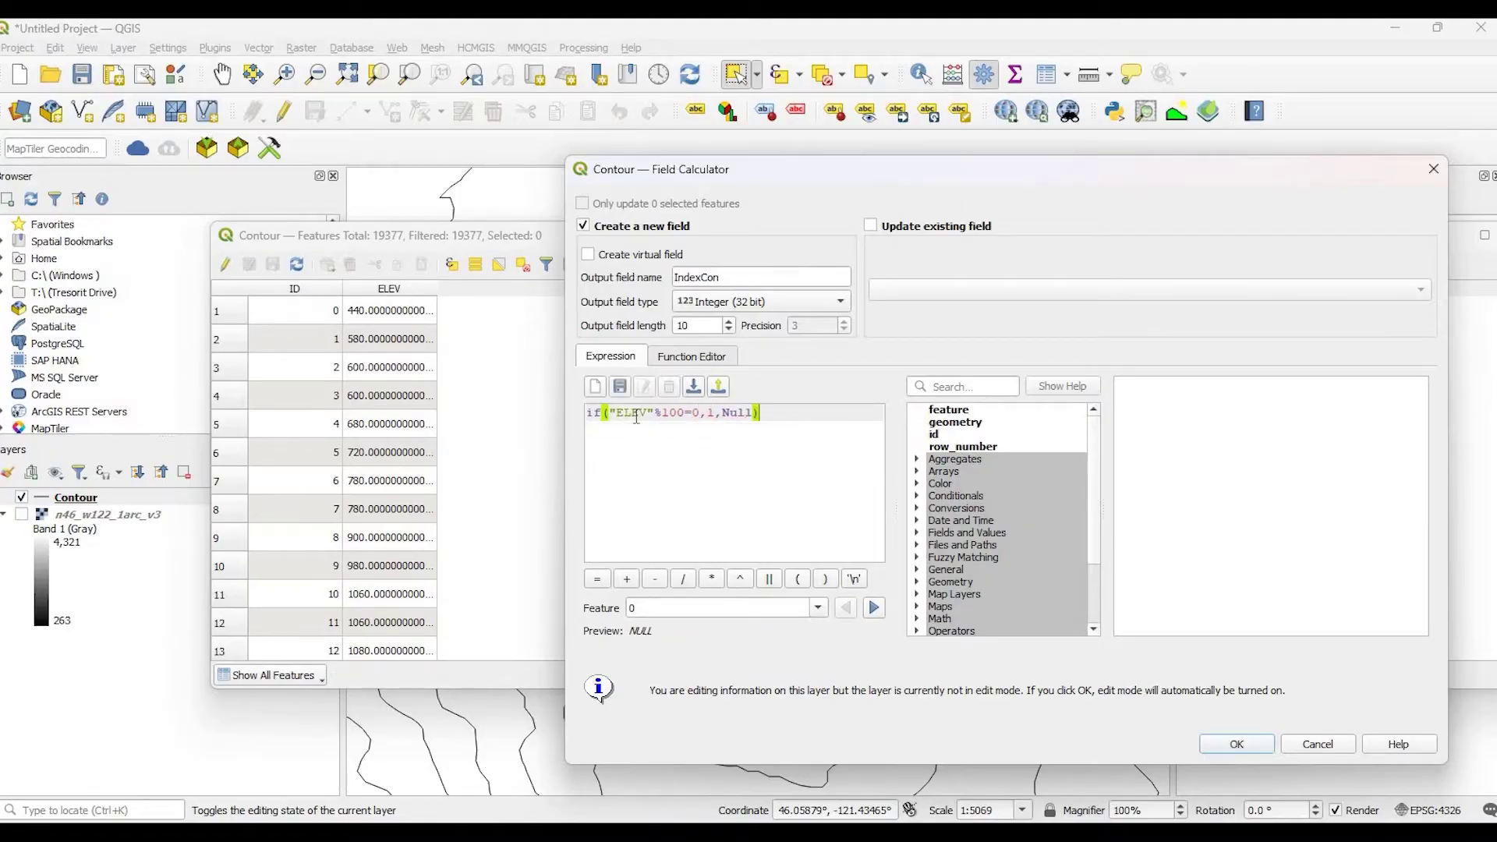
left_click(1235, 745)
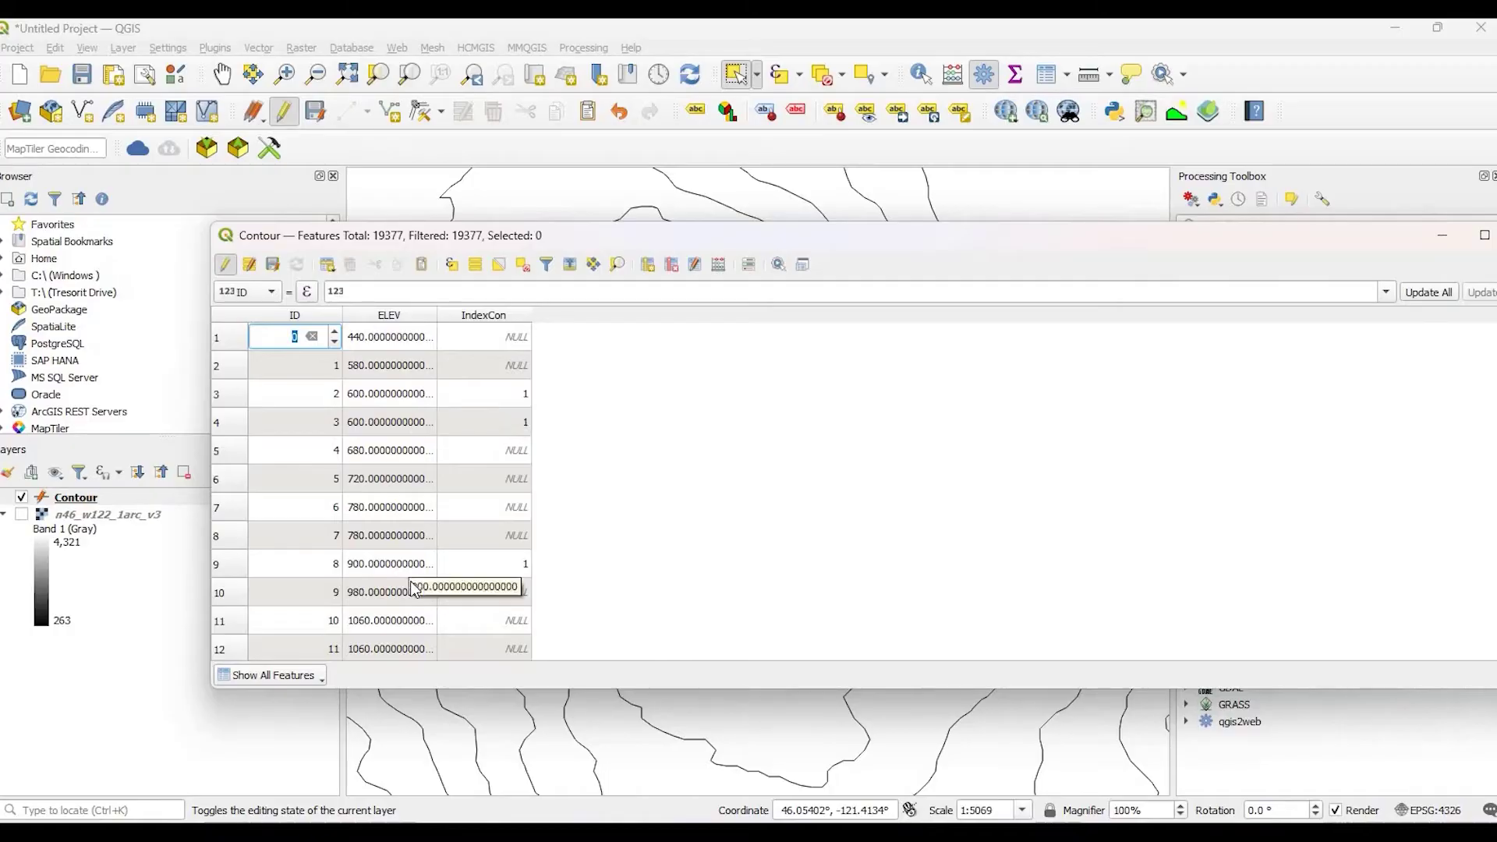
Step: Review the new IndexCon values, close the attribute table and stop editing Contour
scroll(414, 590, "down", 1)
scroll(415, 590, "down", 5)
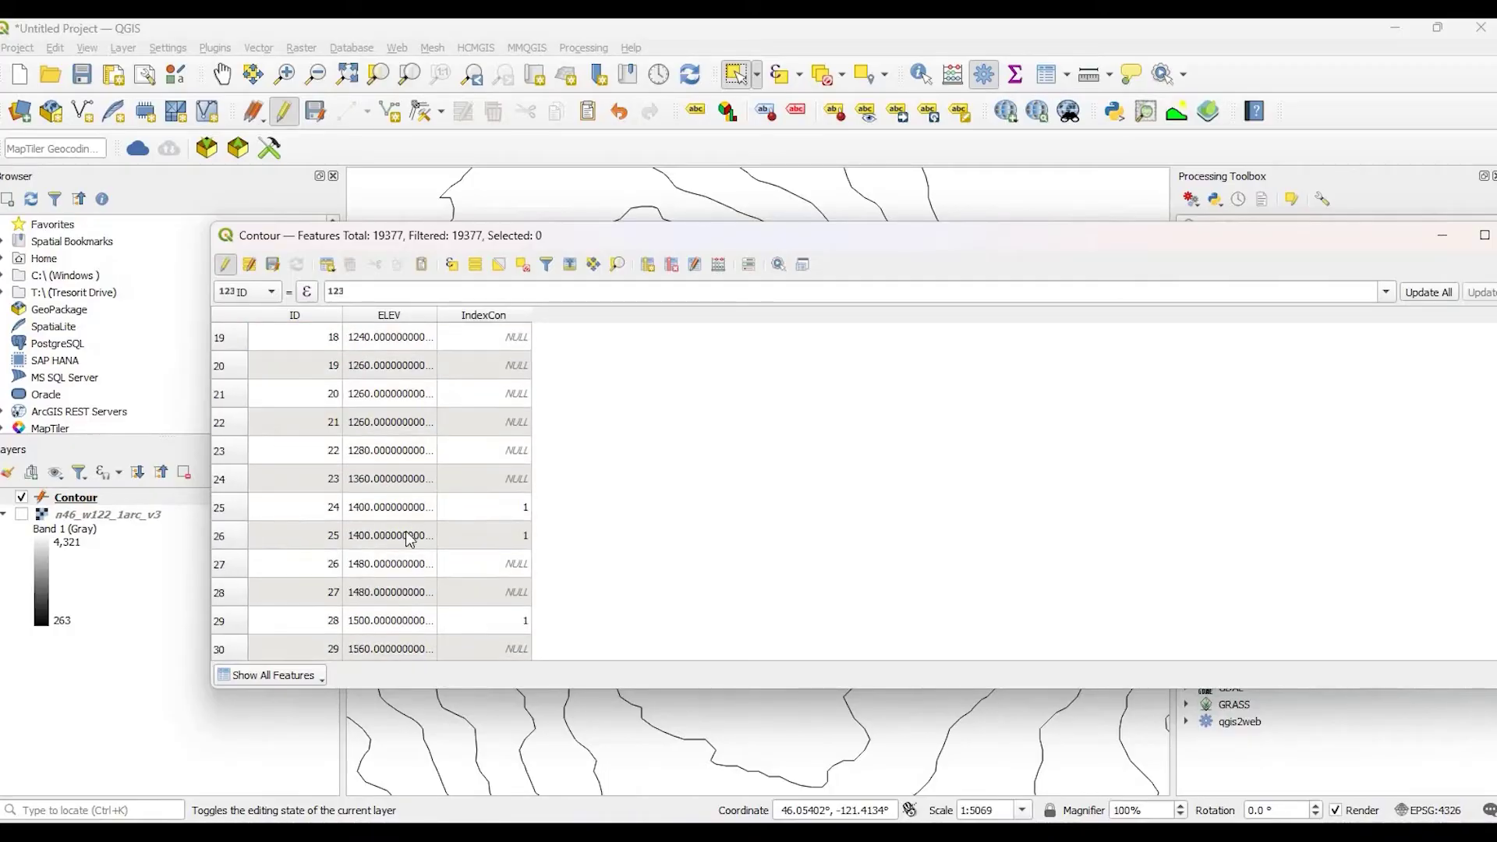
scroll(411, 579, "down", 4)
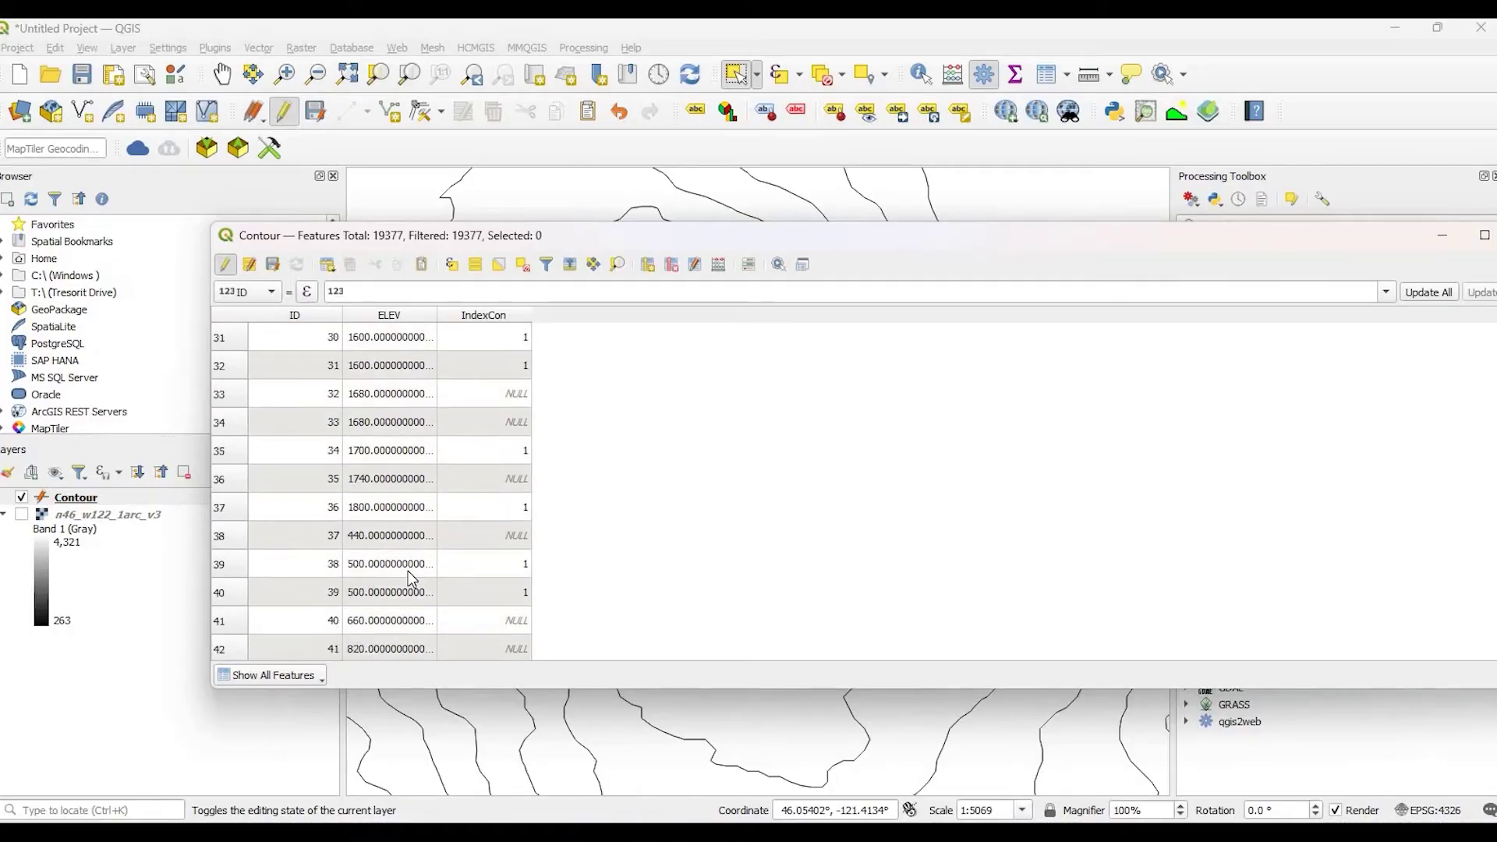
scroll(1474, 249, "up", 5)
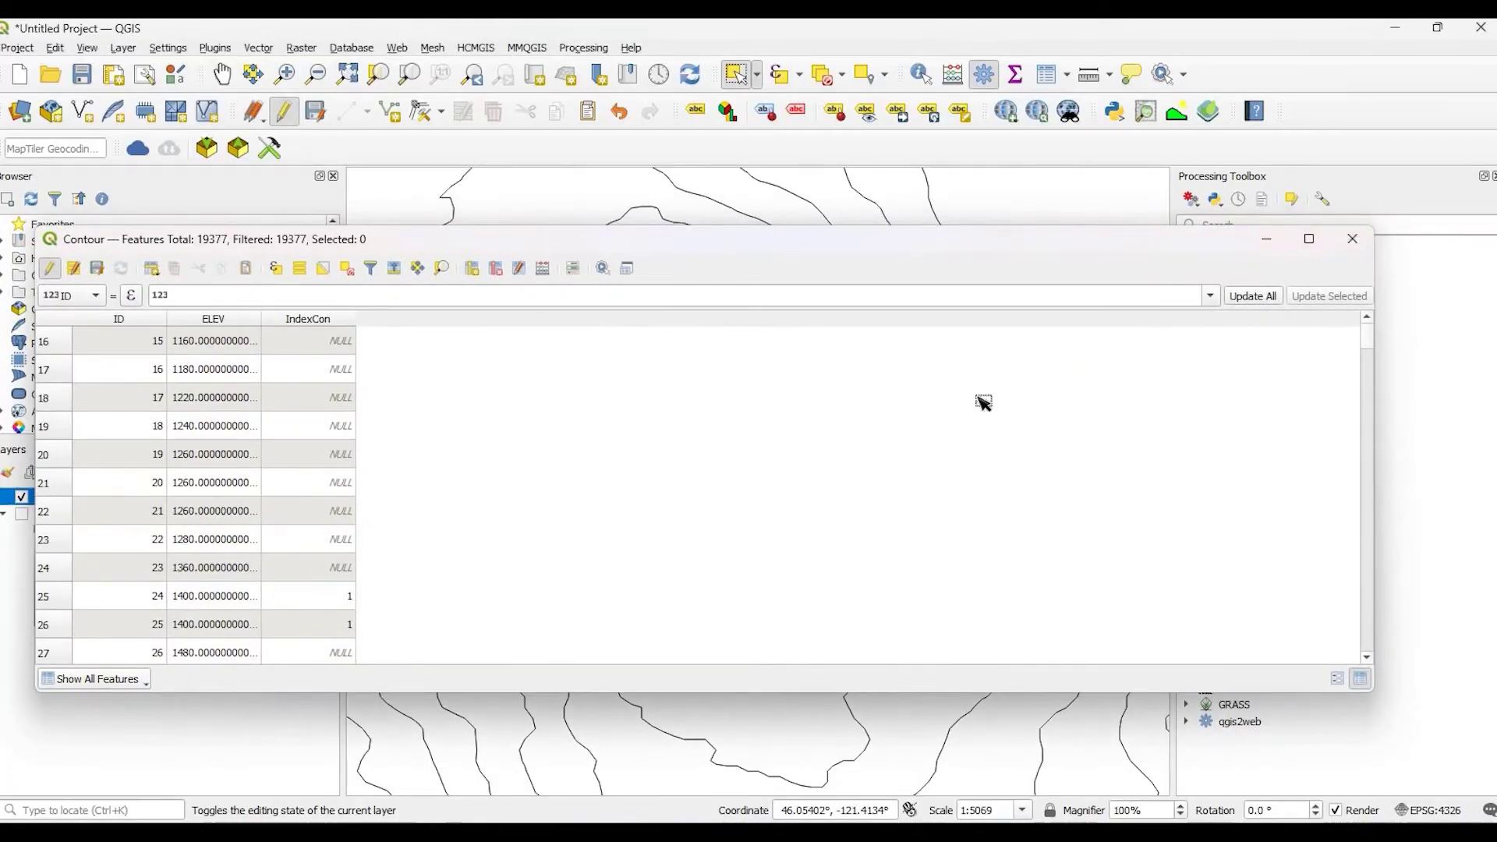
left_click(1354, 240)
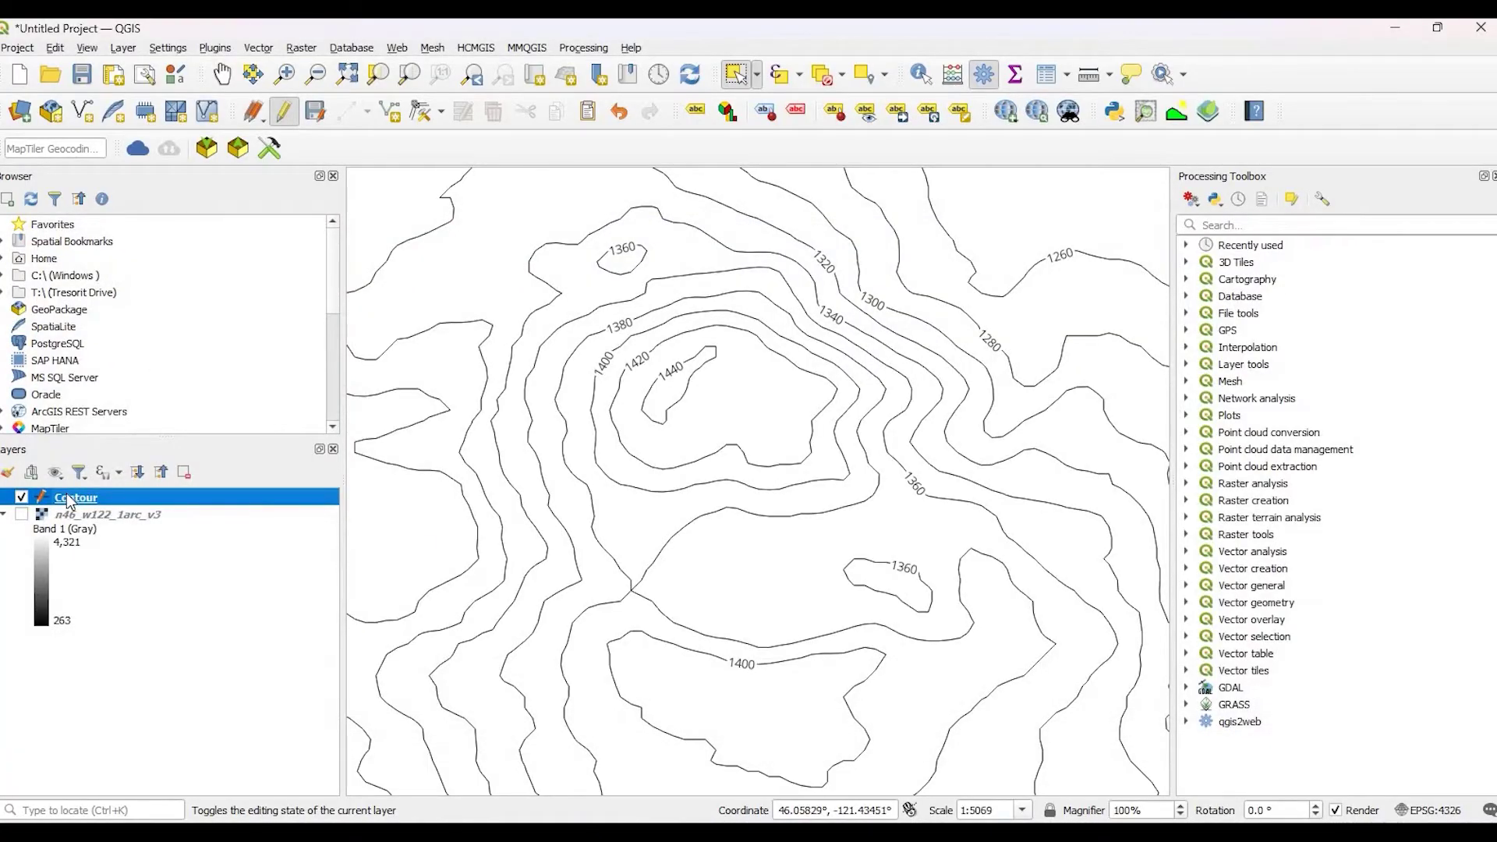
left_click(284, 112)
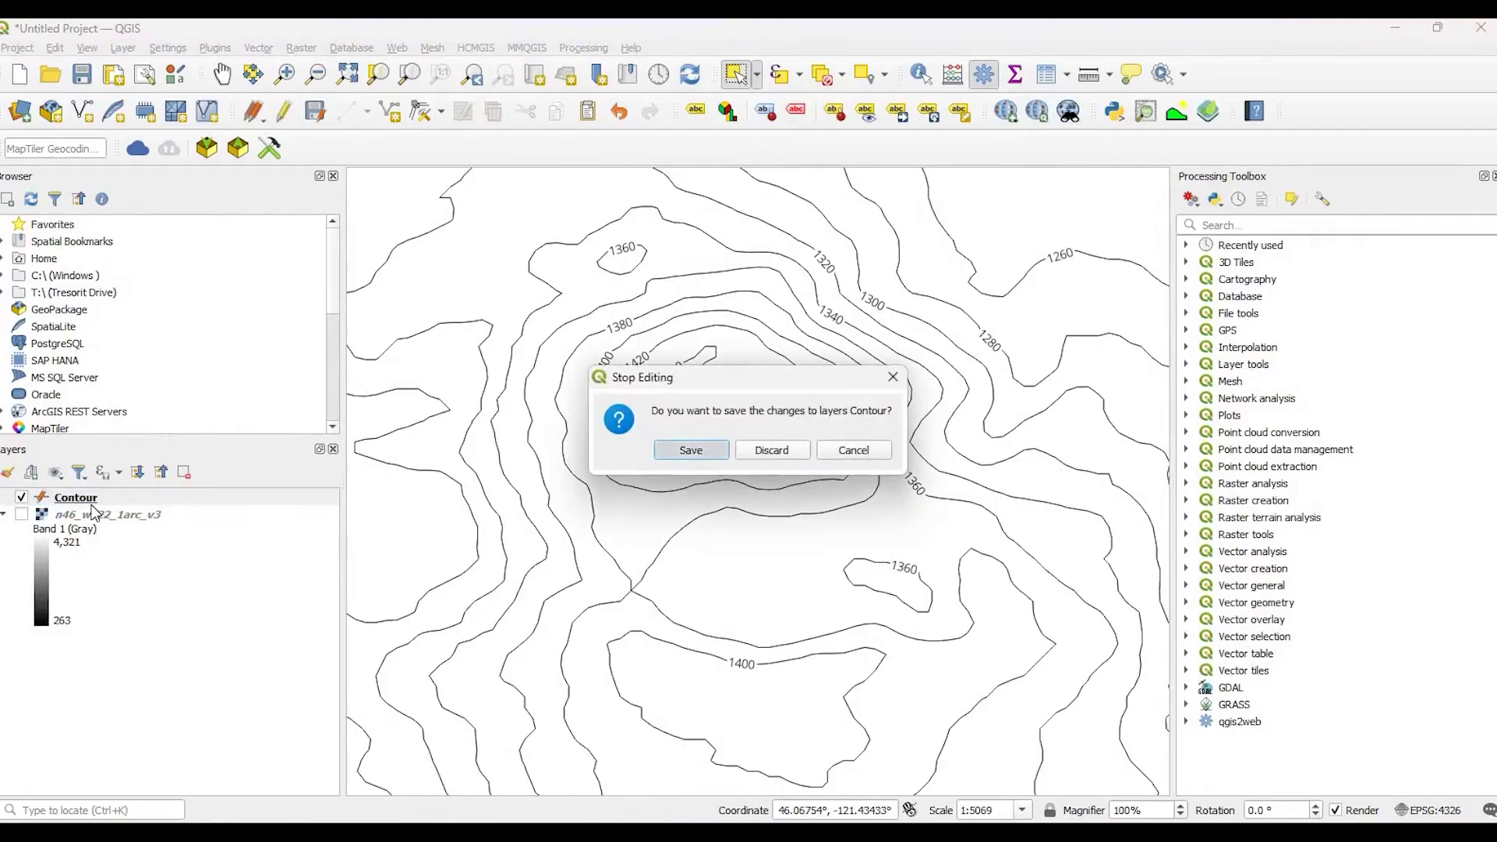
Step: Save the Contour edits and open the Contour layer's label settings
key("Return")
left_click(91, 503)
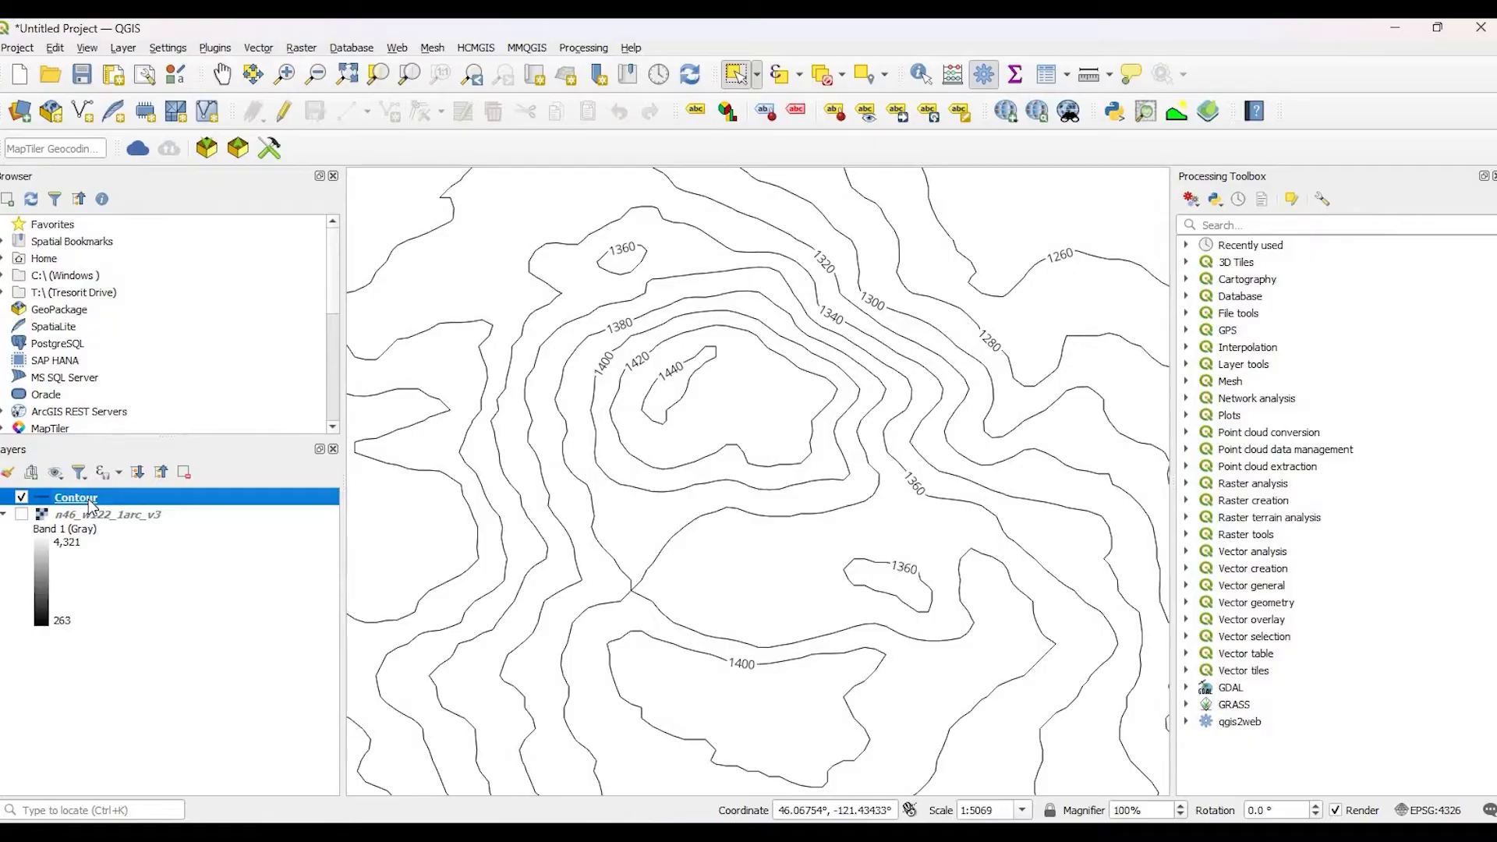
double_click(91, 503)
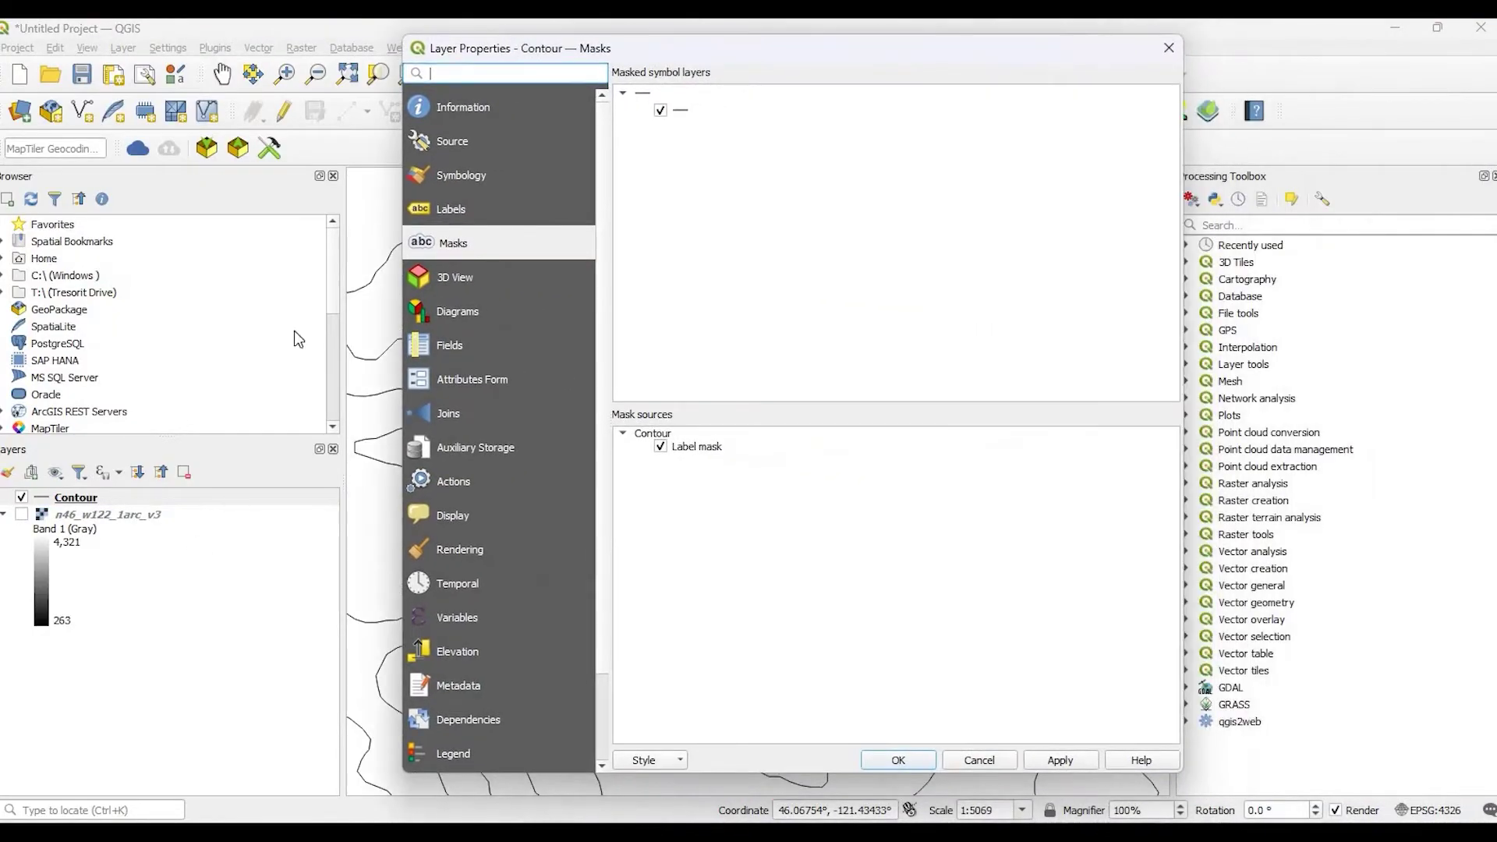
left_click(449, 211)
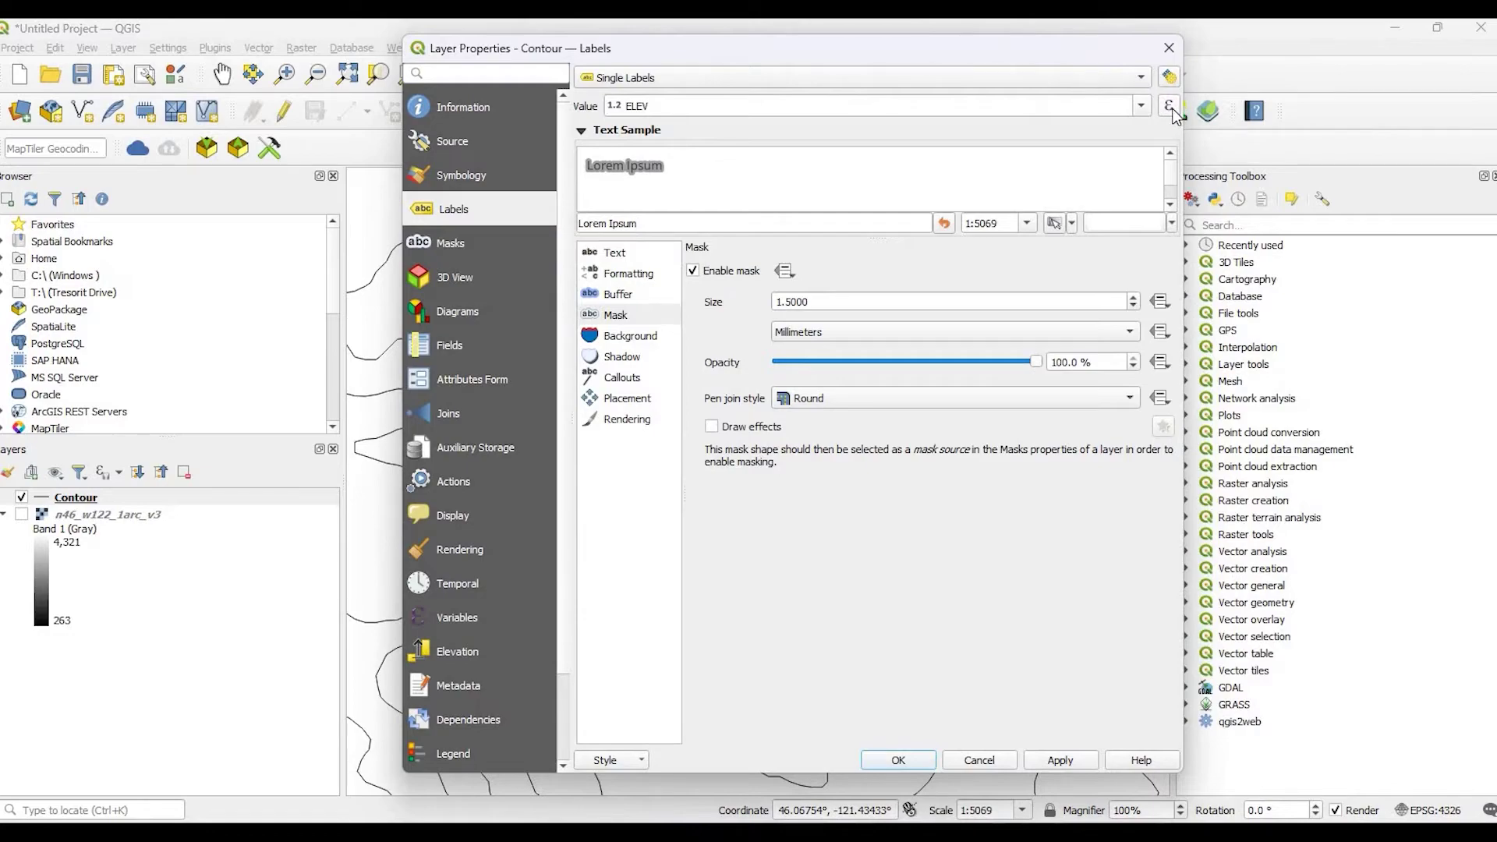
Step: In the label value Expression Builder, replace ELEV with the start of CASE WHEN
left_click(1169, 107)
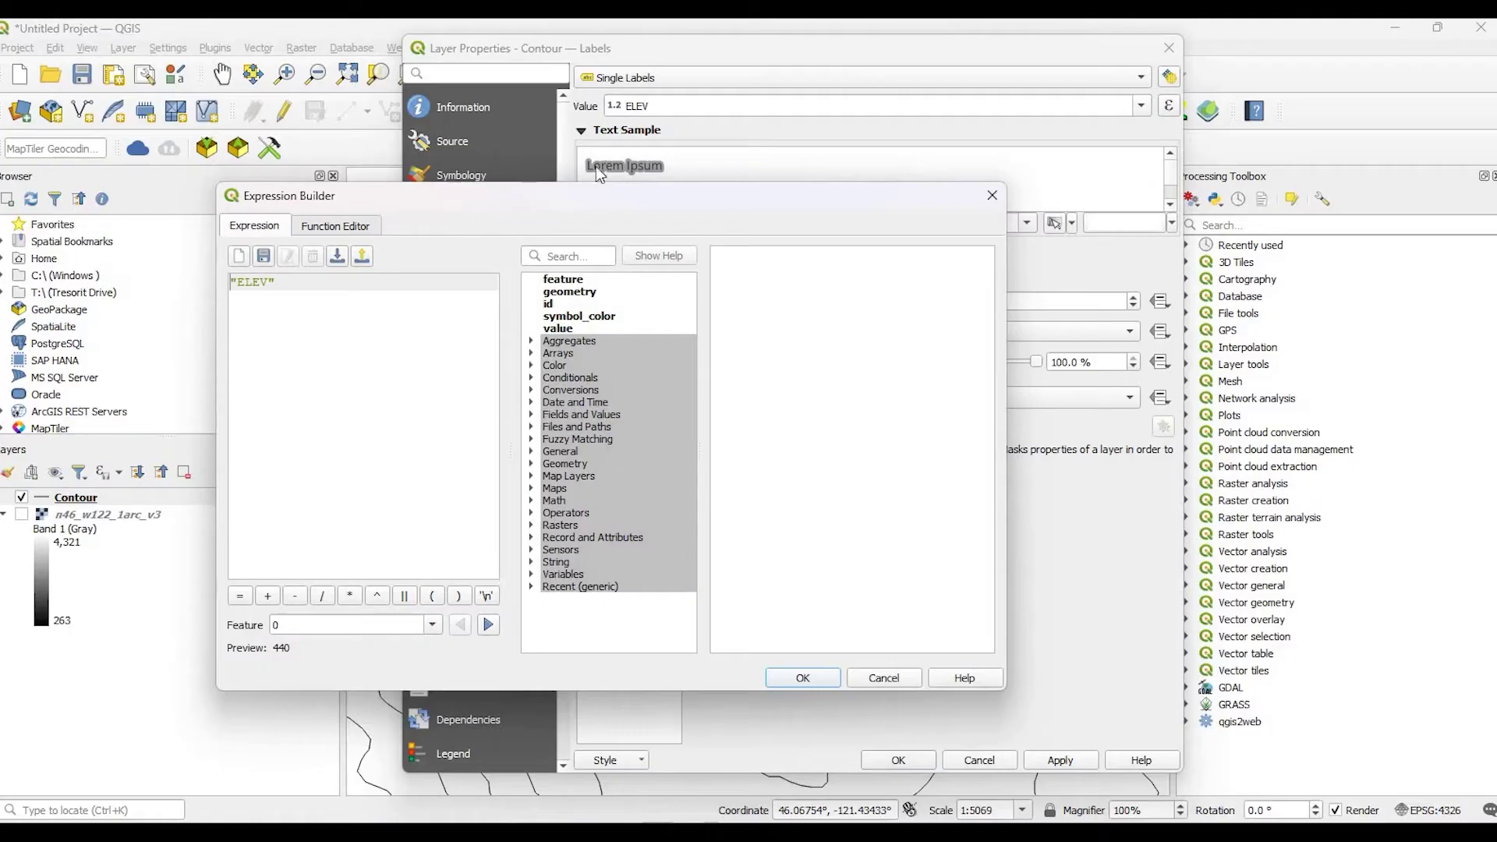
left_click_drag(327, 196, 466, 153)
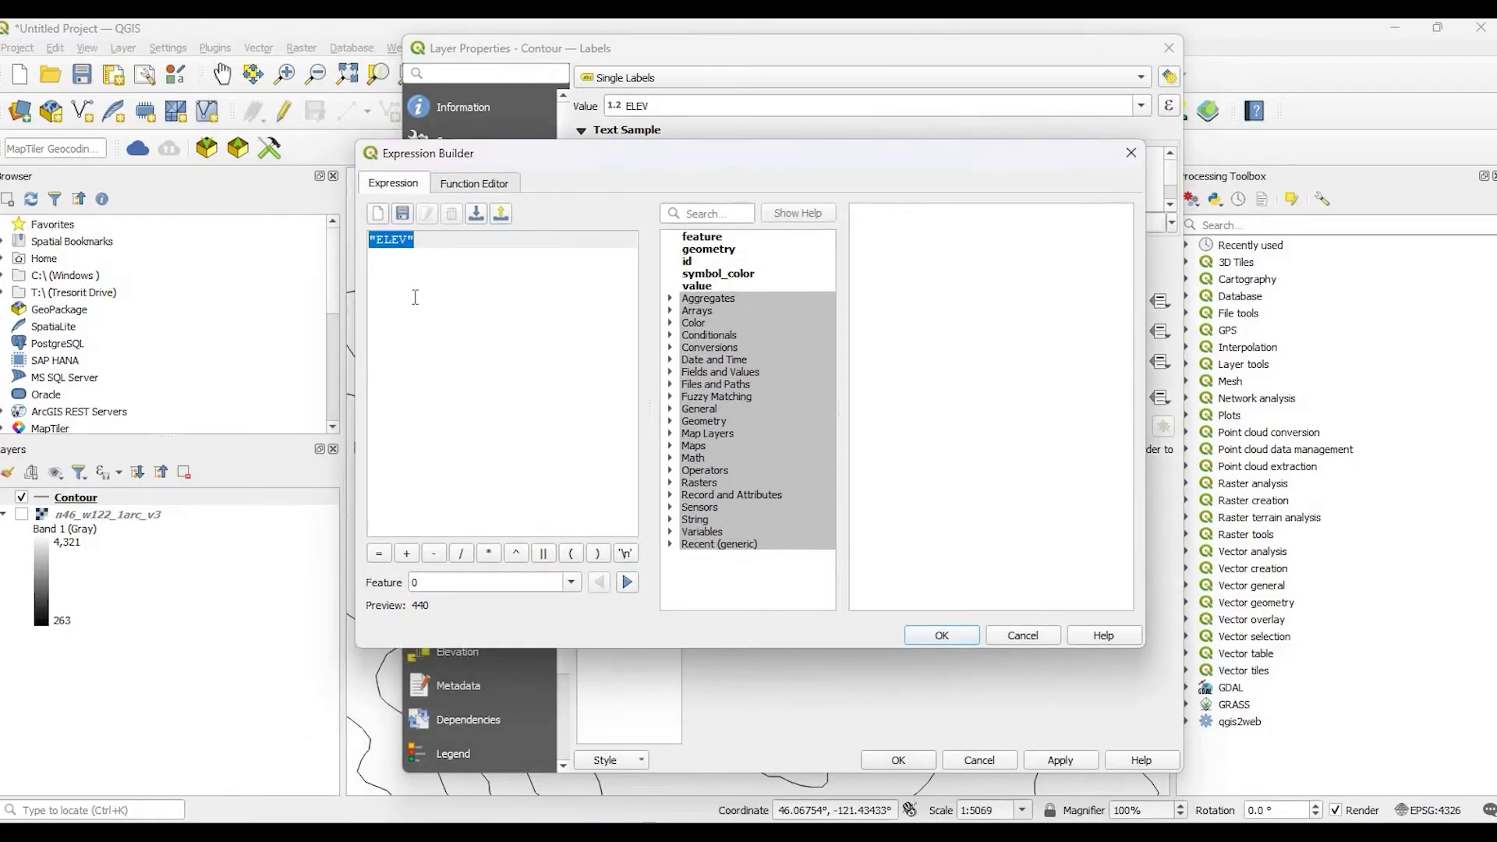
key("Delete")
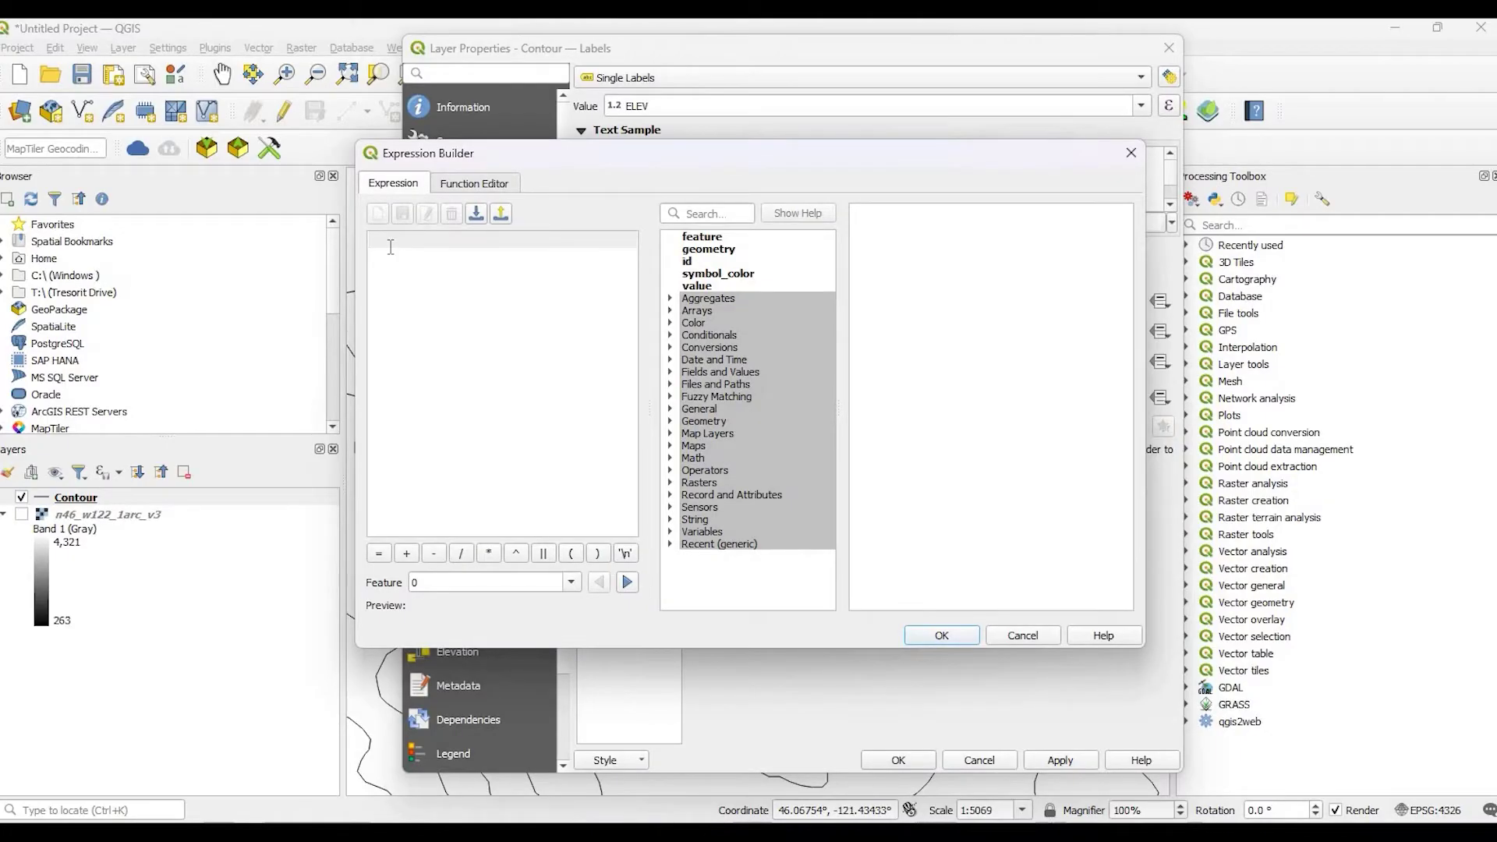
type("cASE WHEN")
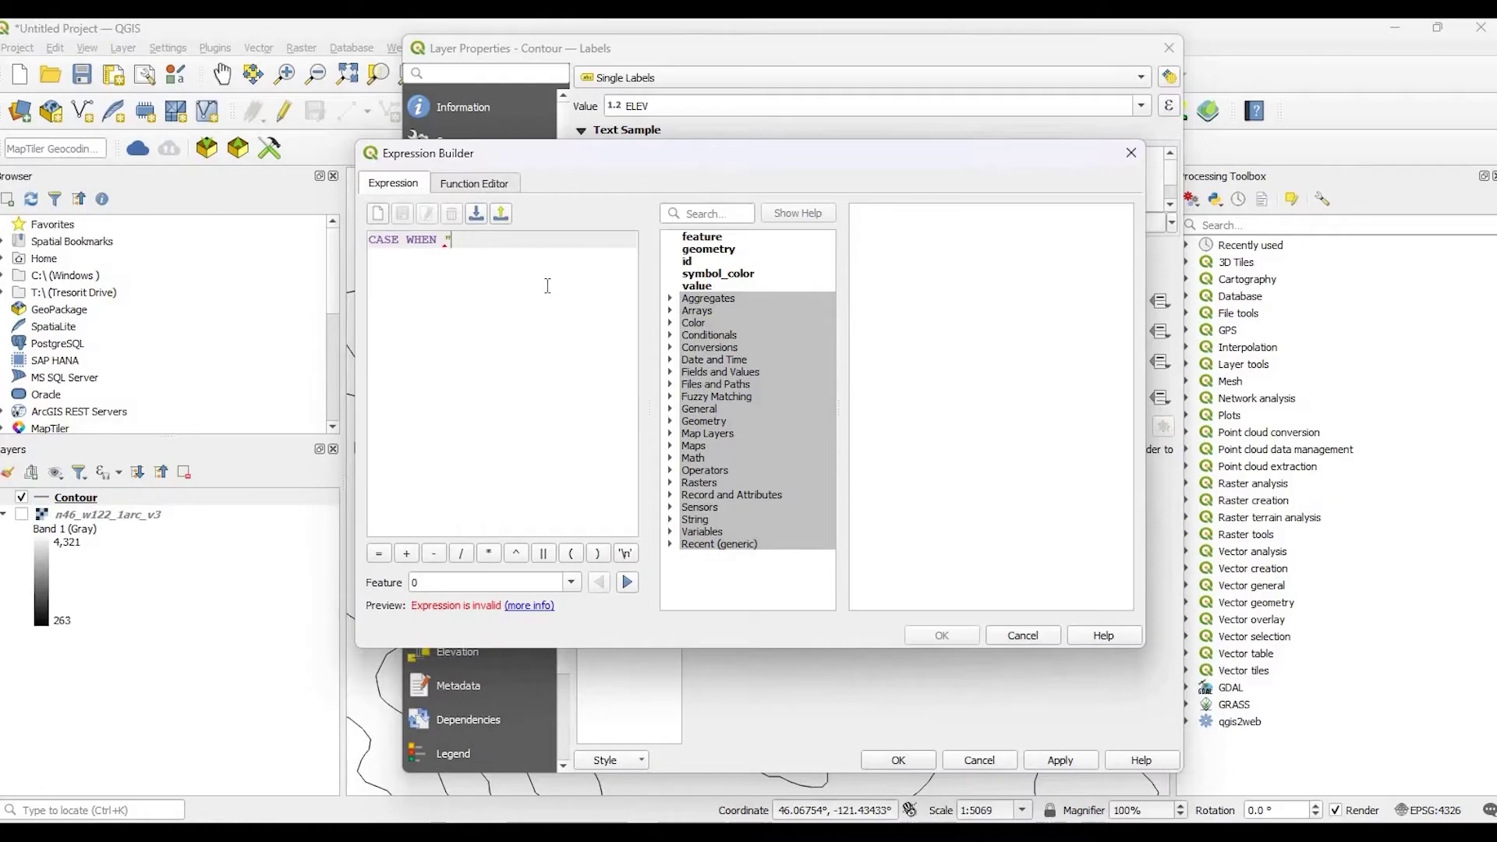
Step: Complete the label expression as CASE WHEN "IndexCon" = '1' THEN "ELEV" END
key("BackSpace")
left_click(673, 373)
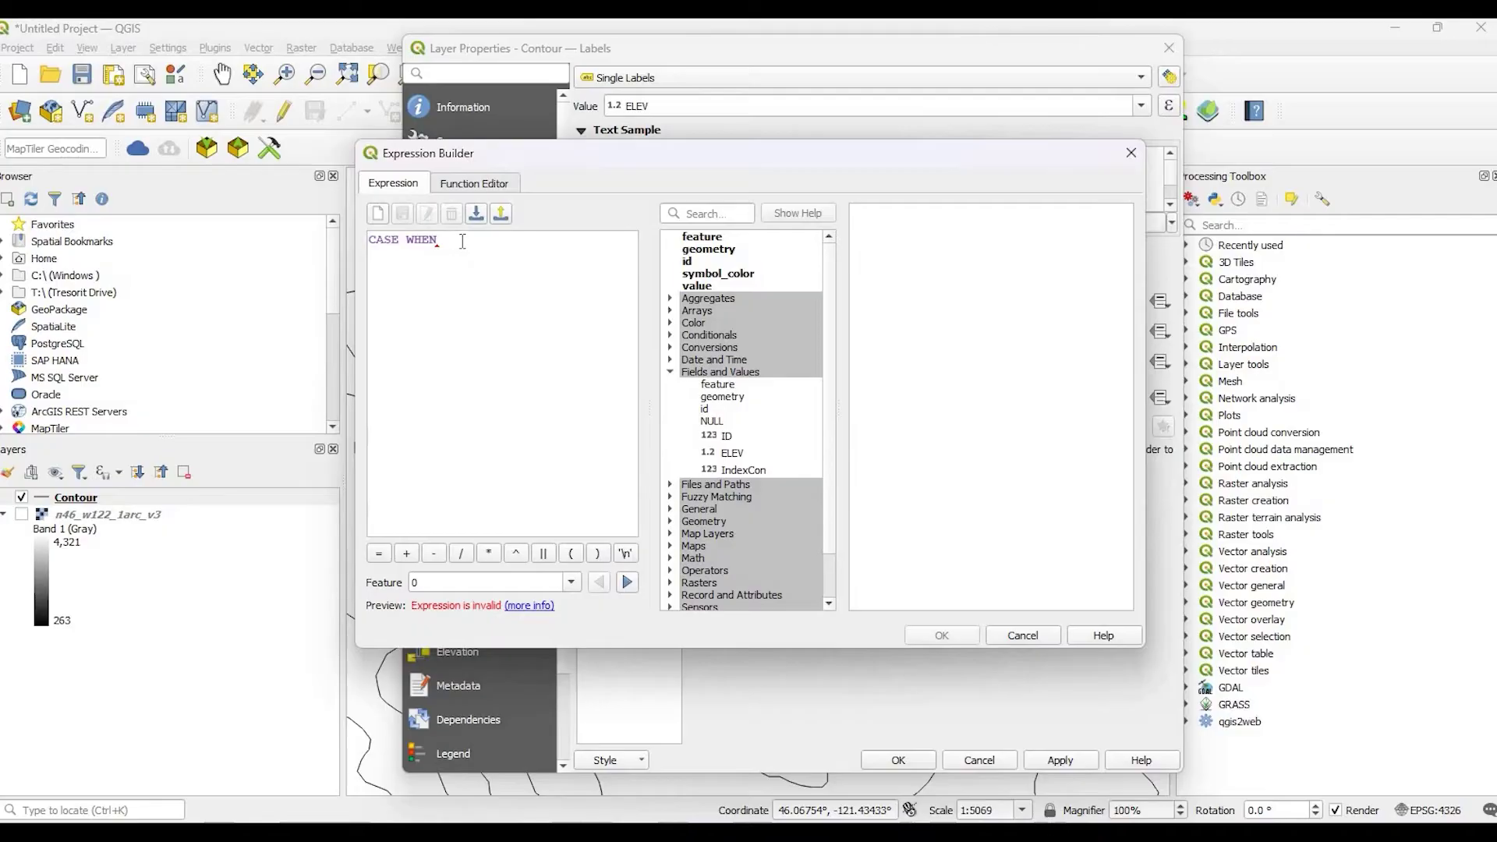
left_click(482, 288)
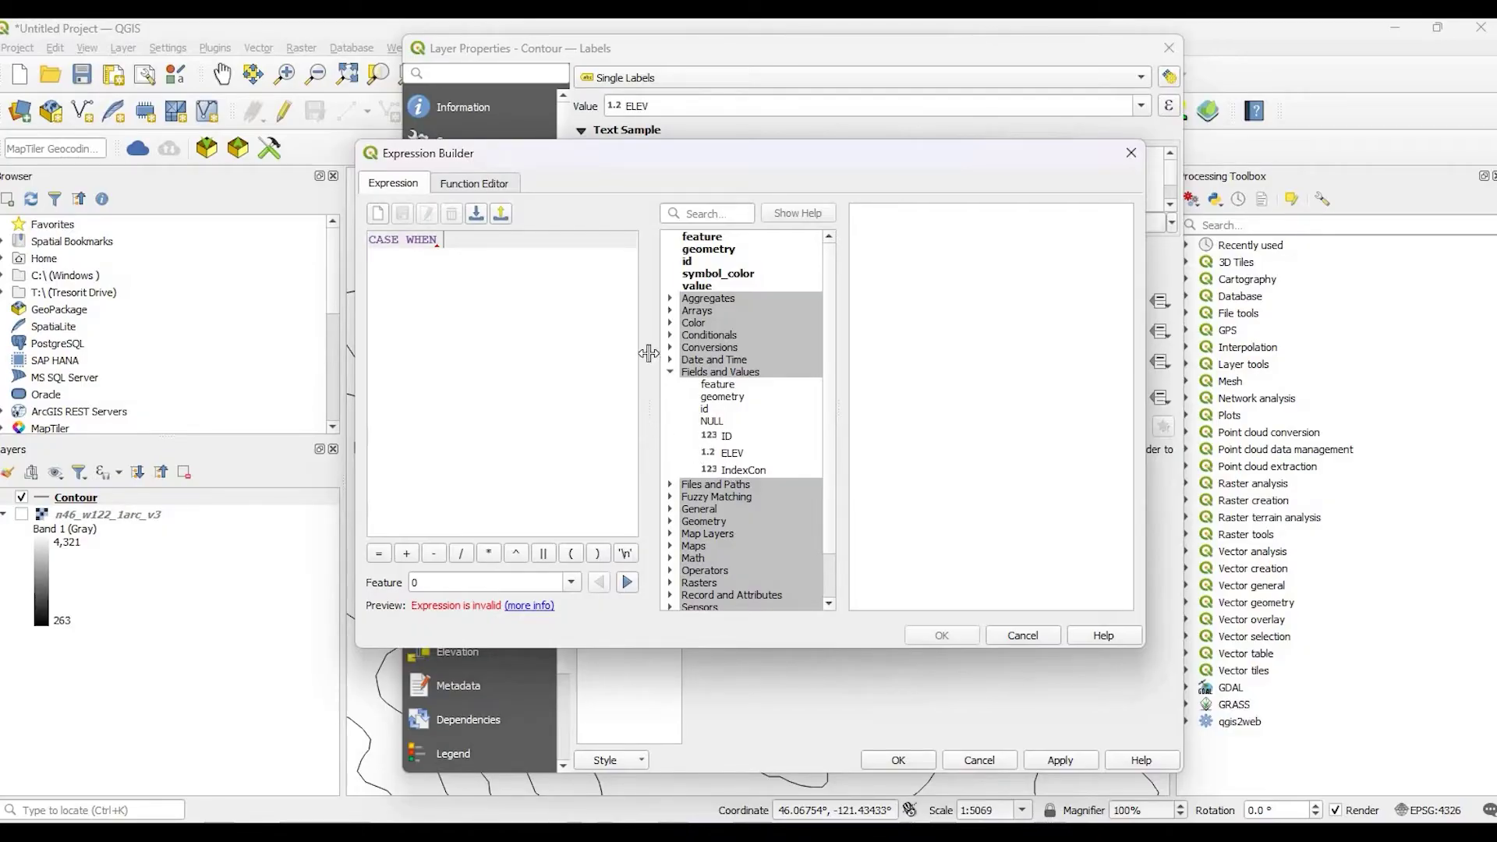
double_click(733, 471)
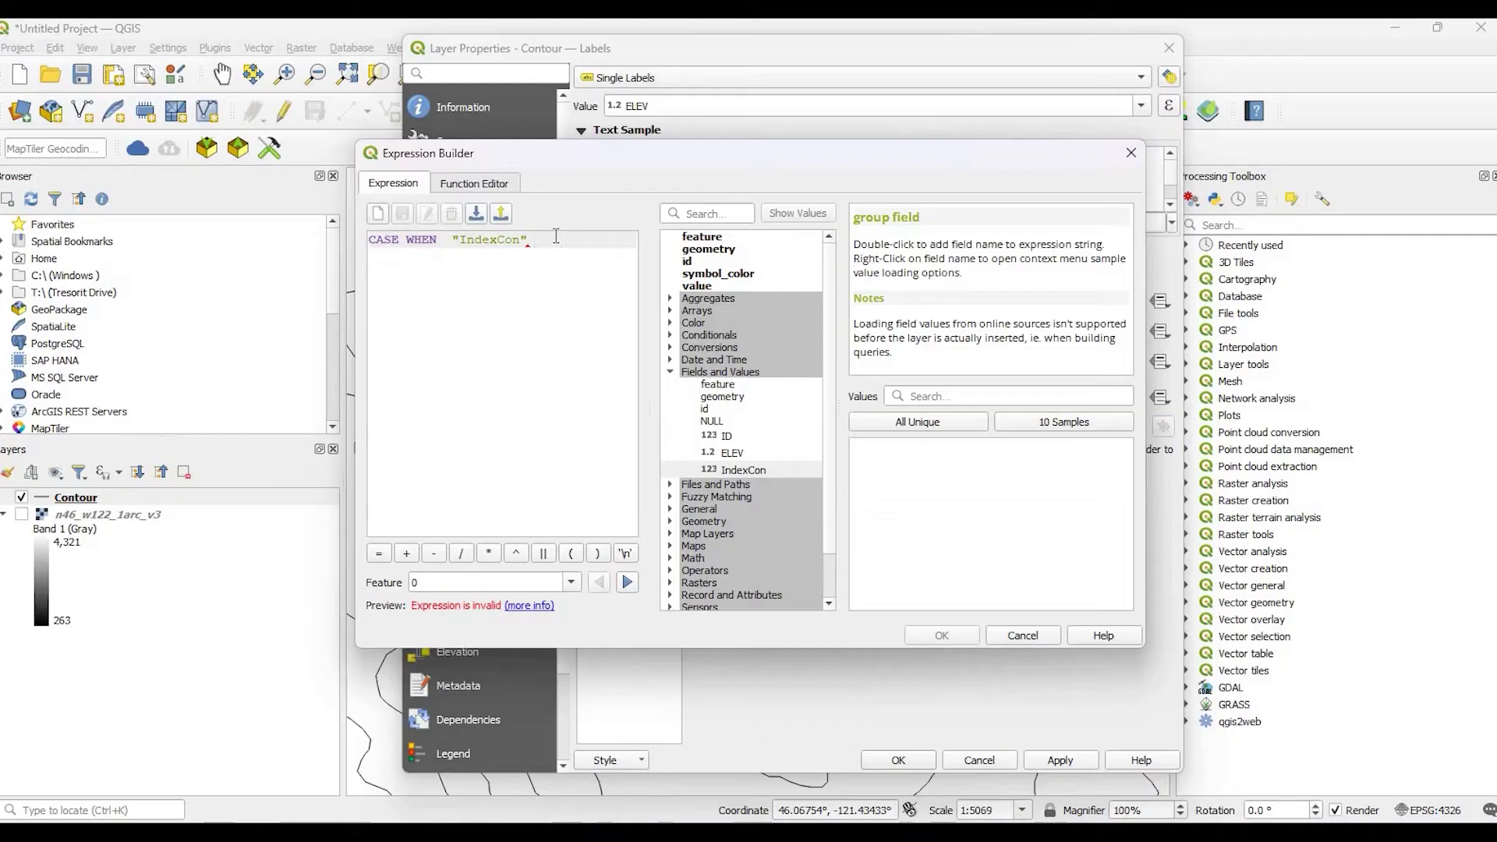
mouse_move(556, 235)
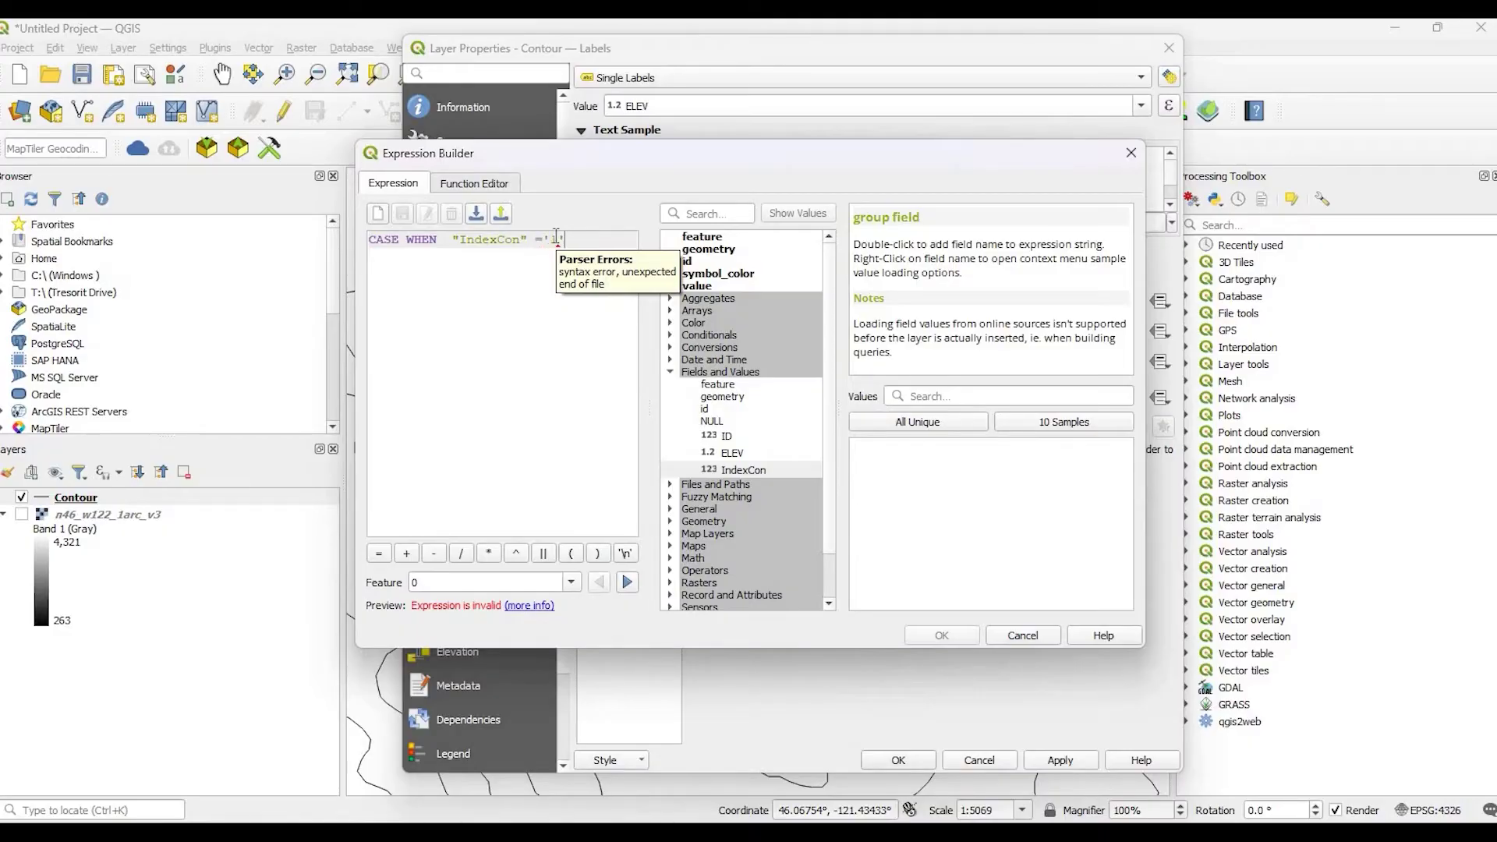
type("THEN")
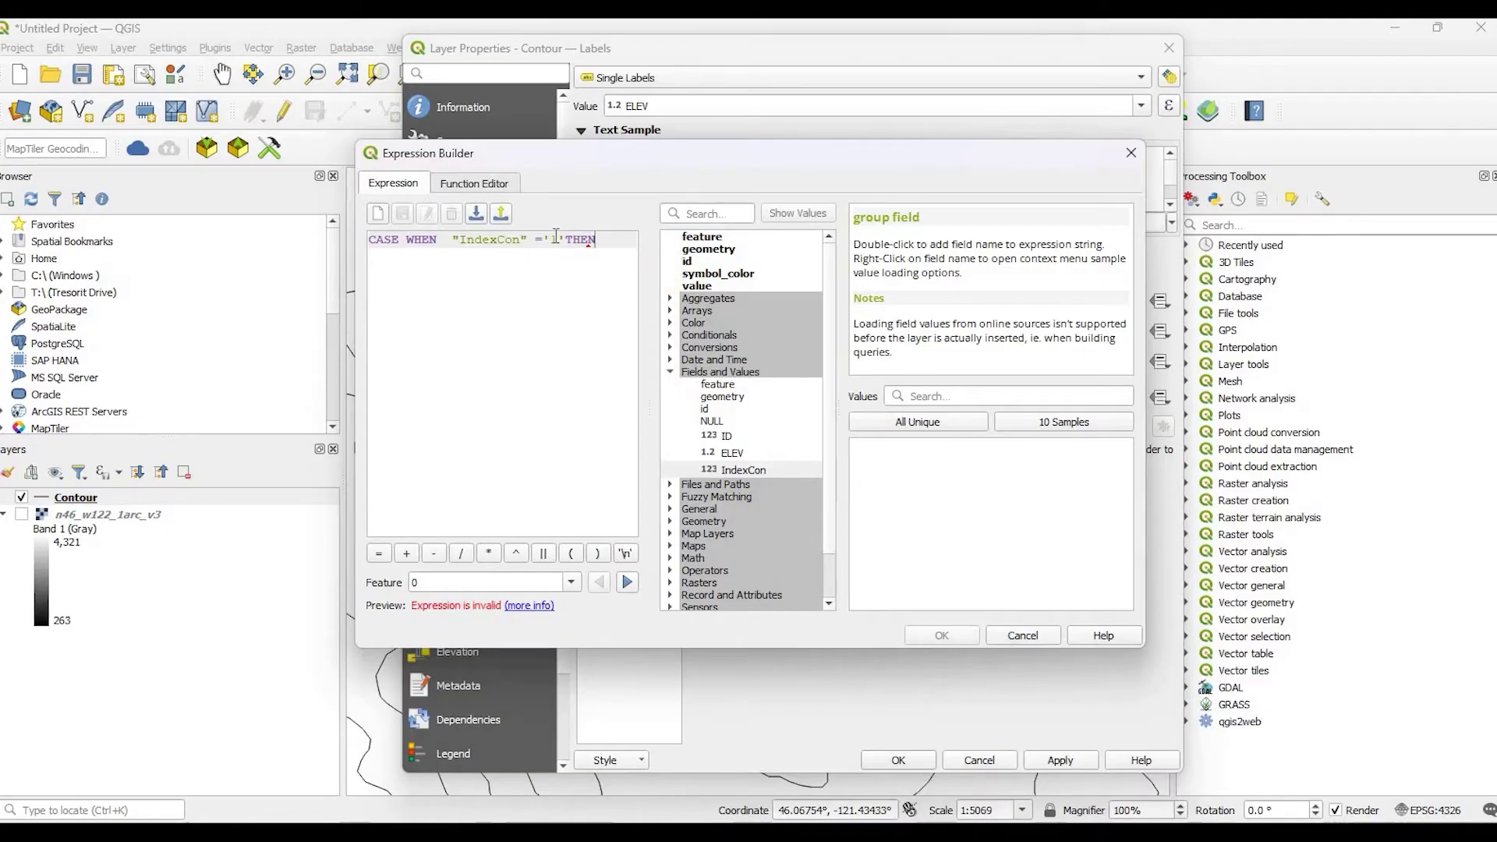
double_click(732, 453)
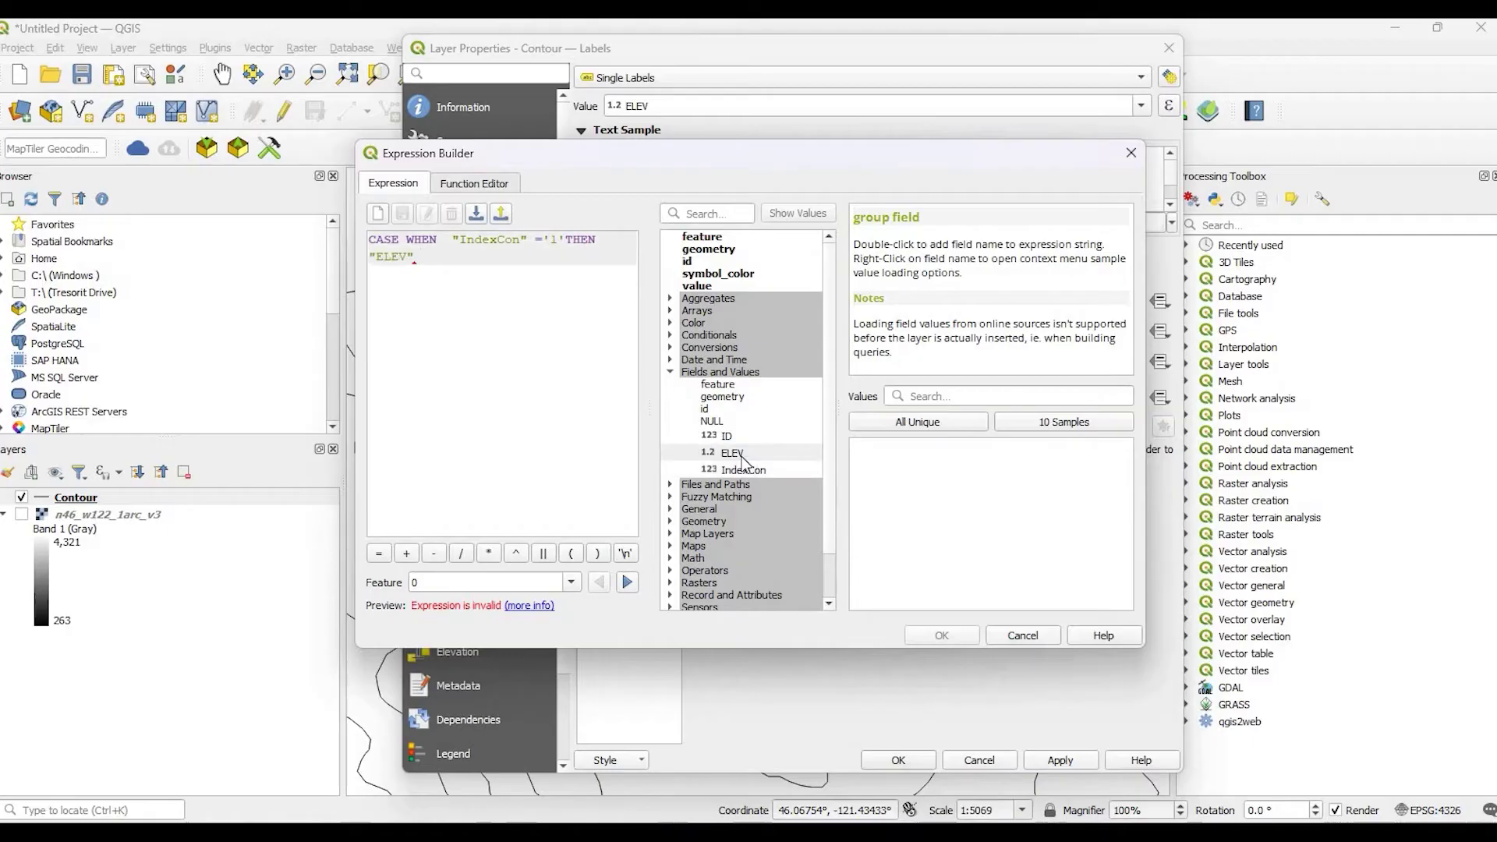
type("END")
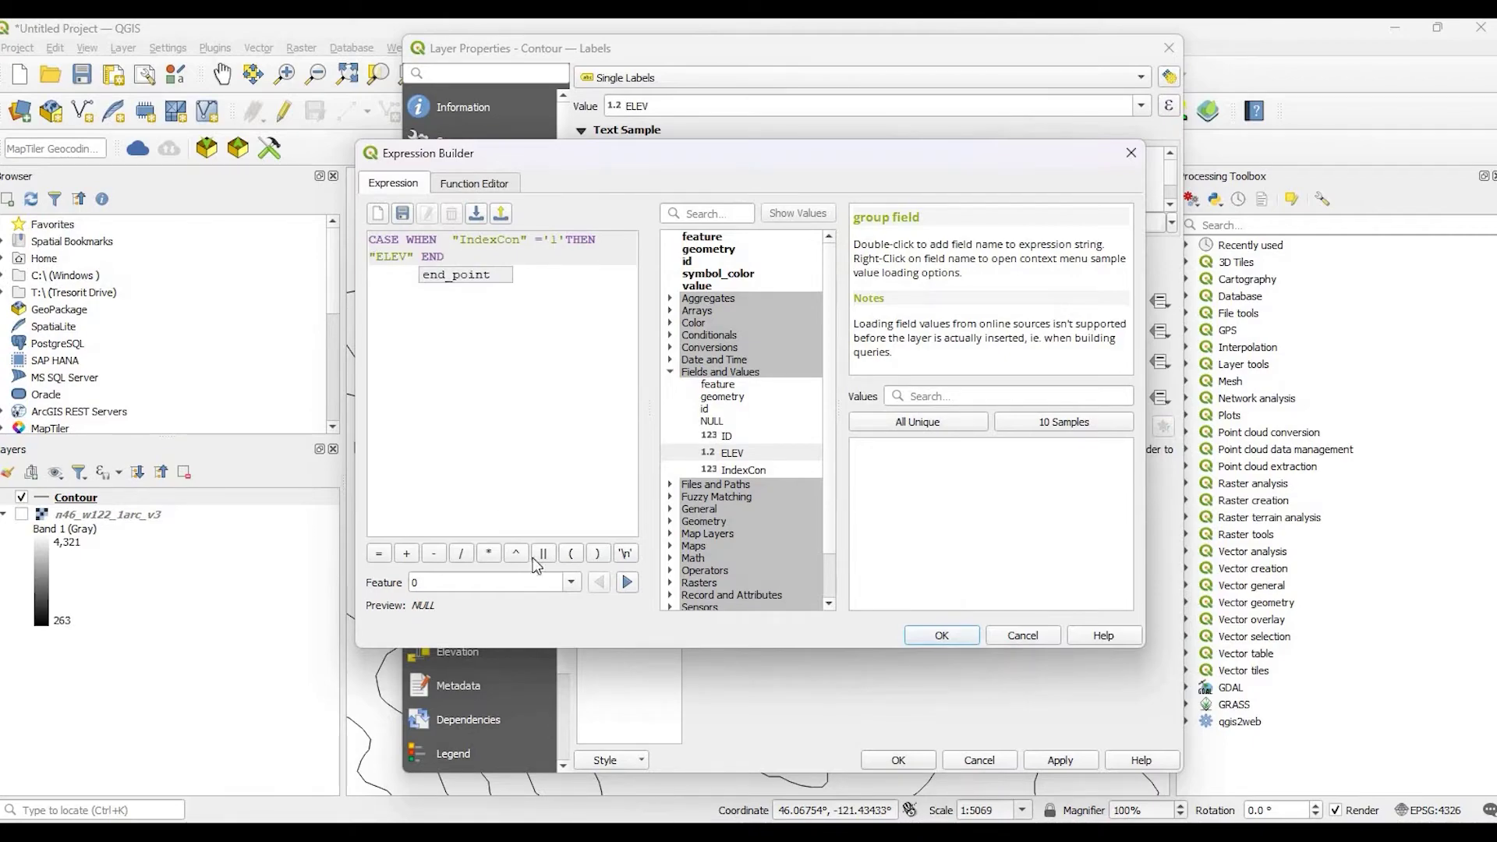
Step: Apply the CASE WHEN label expression, close Layer Properties and zoom to check the 1100–1400 labels
left_click(941, 635)
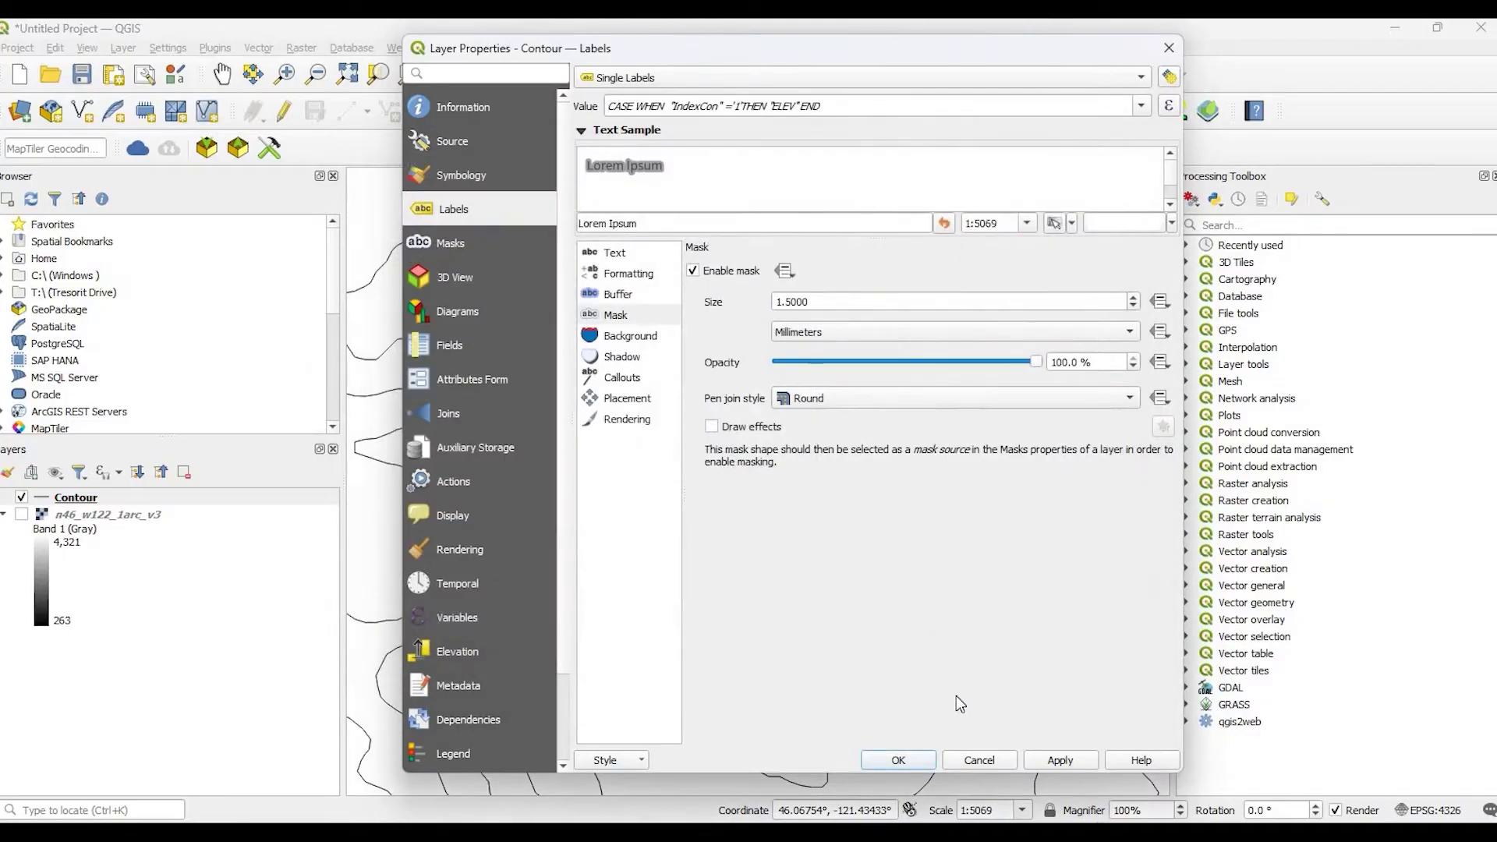
left_click(1059, 762)
left_click_drag(1173, 58, 663, 366)
left_click_drag(1101, 401, 704, 80)
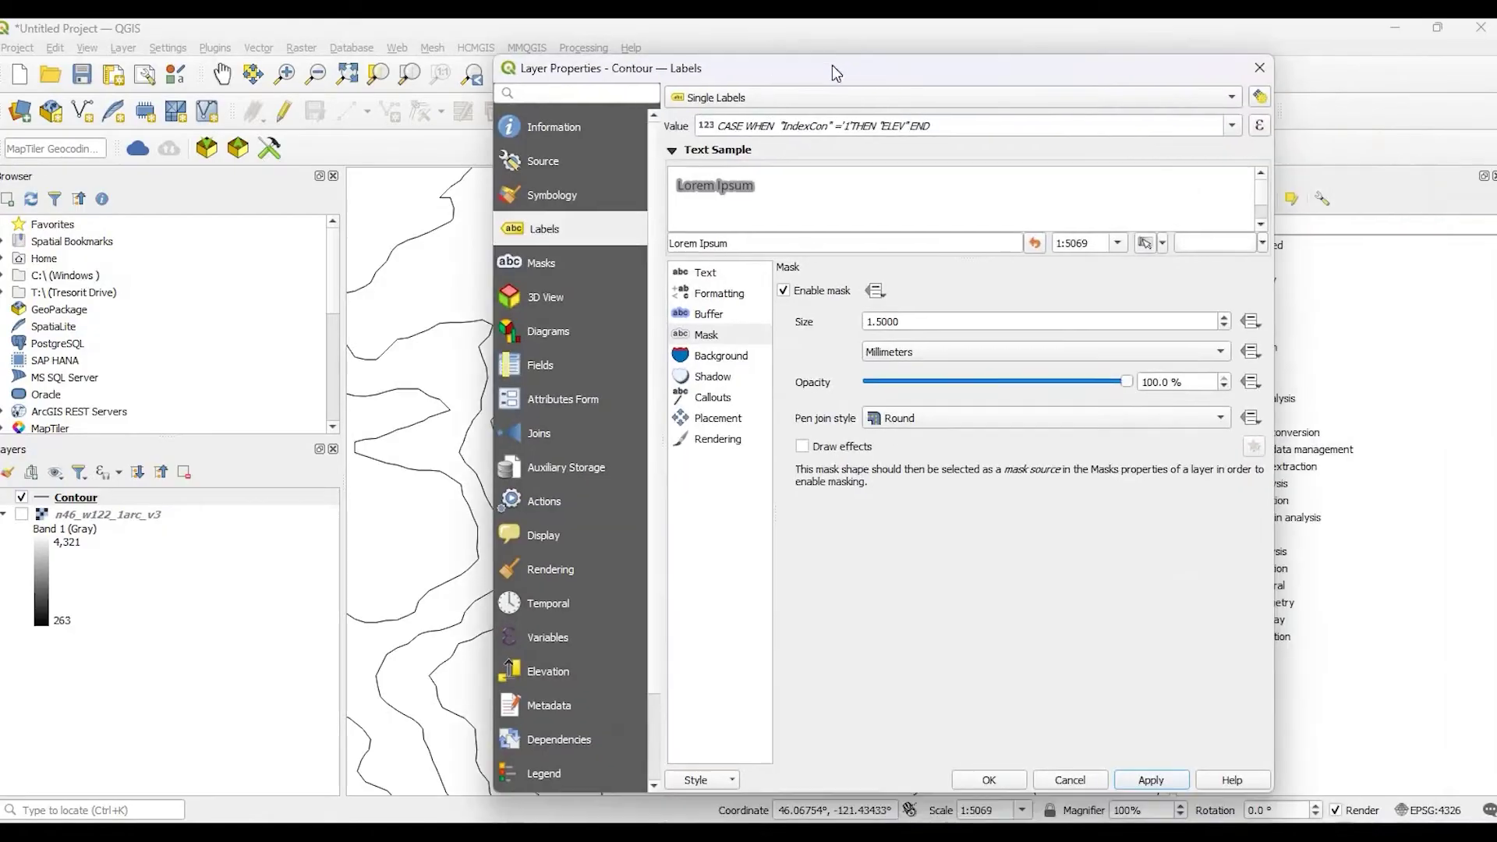
left_click_drag(836, 73, 1190, 226)
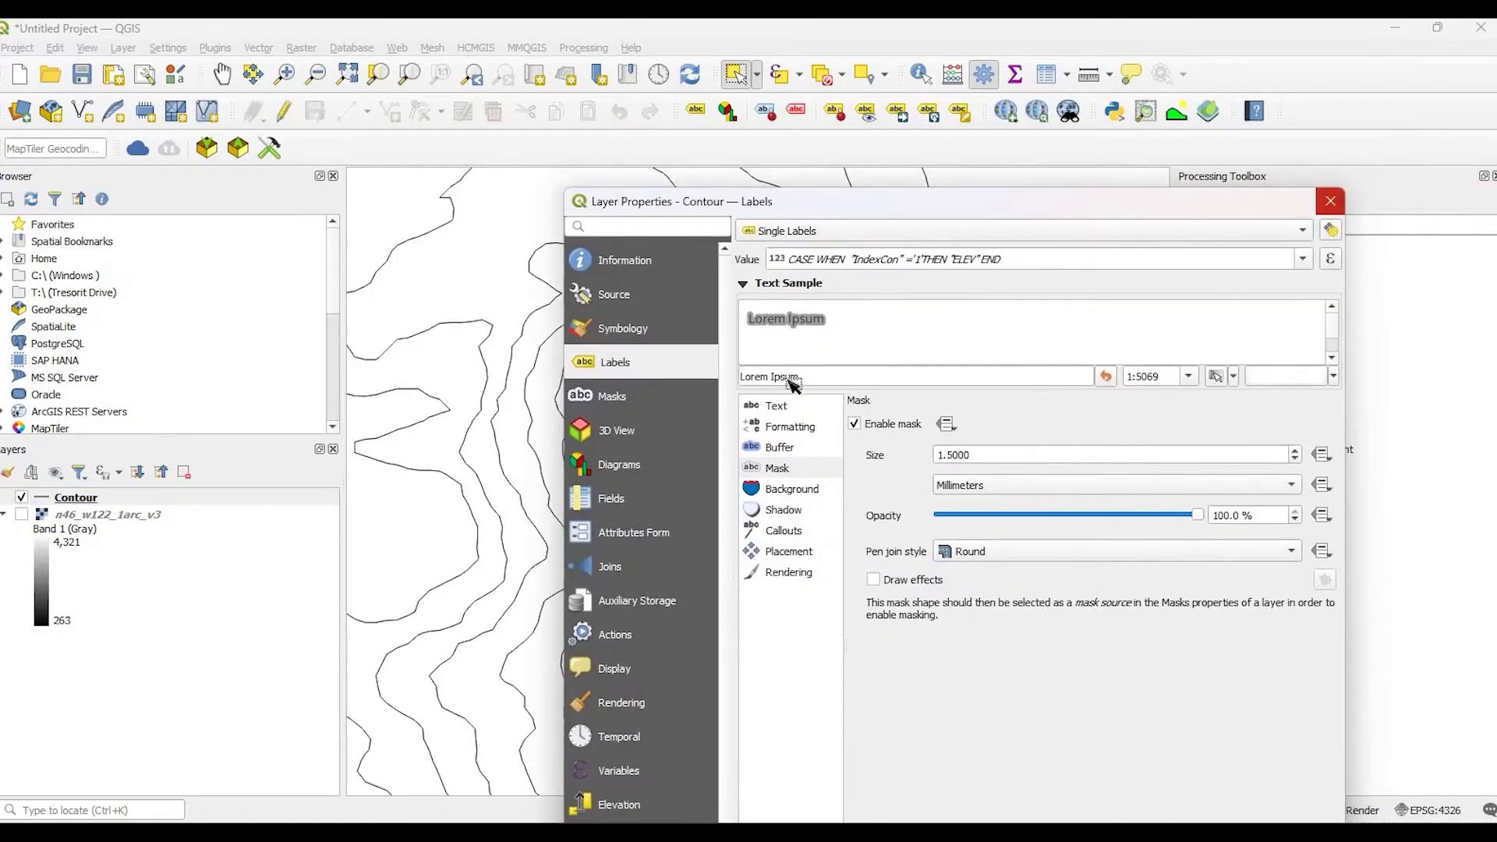
left_click(1330, 200)
scroll(742, 415, "down", 1)
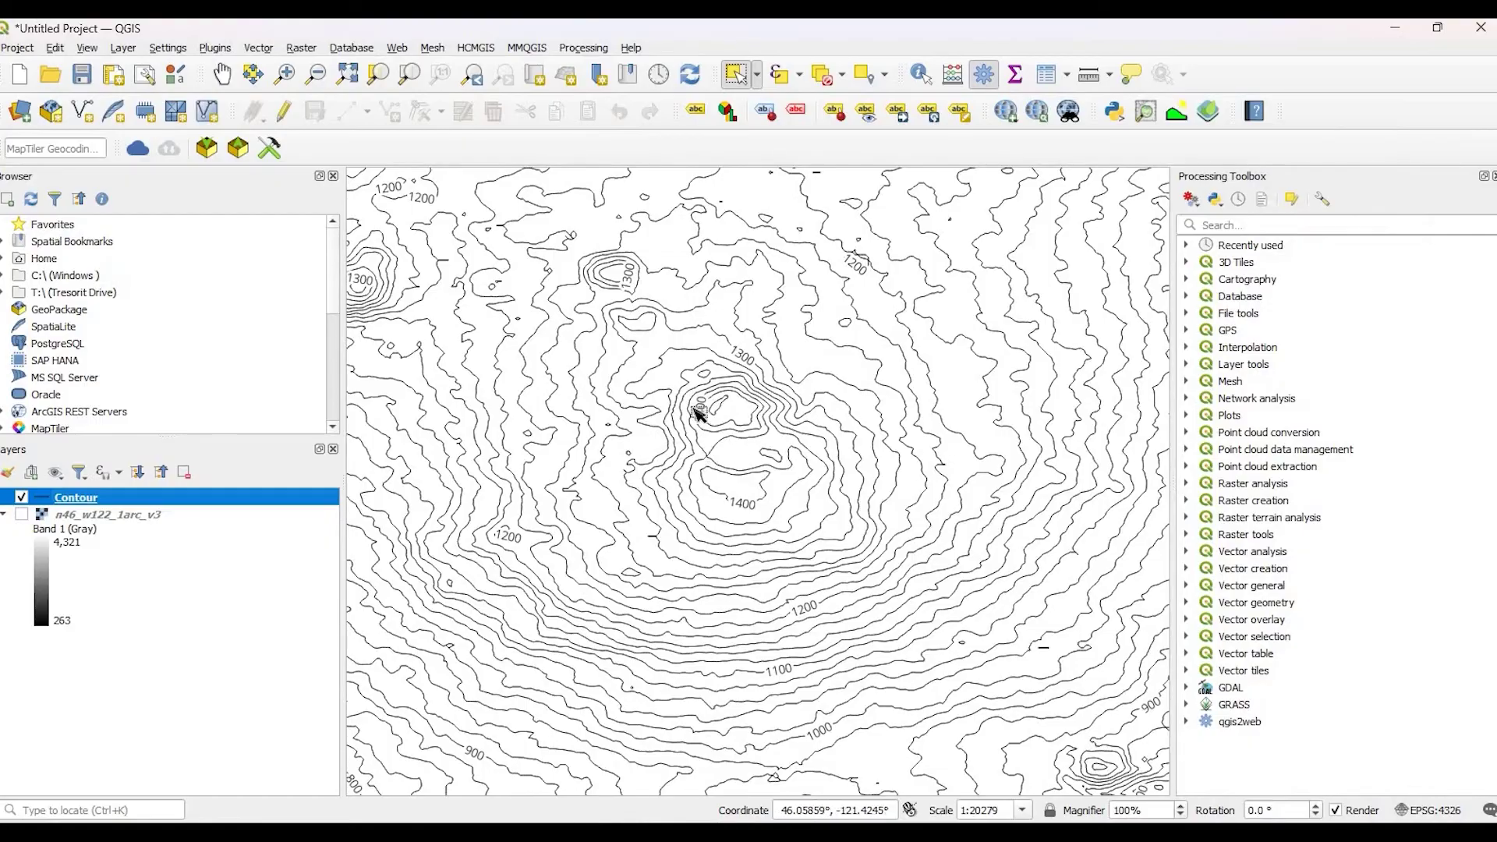
scroll(668, 411, "up", 1)
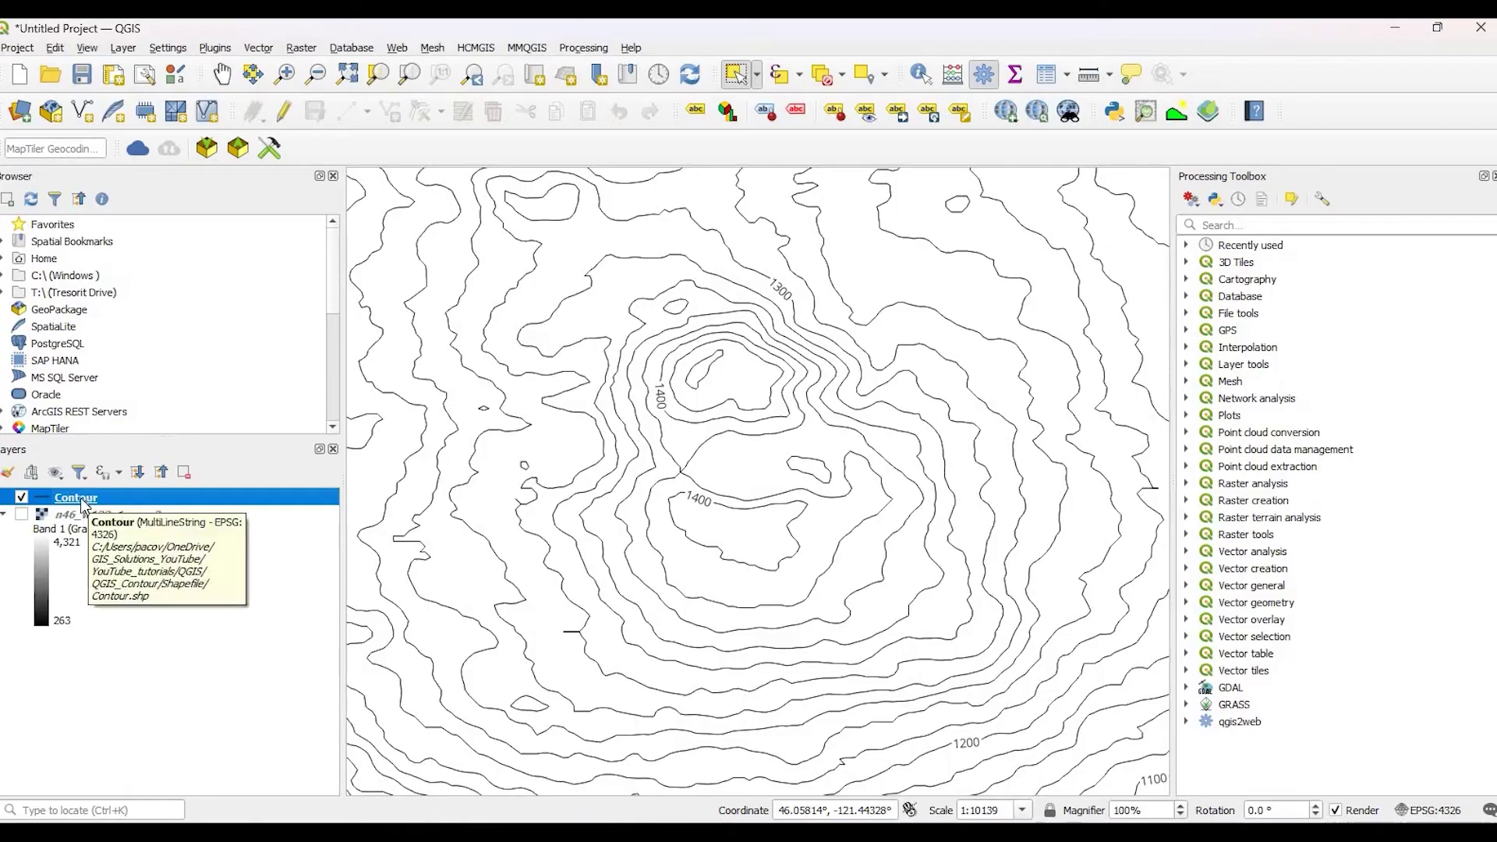
Step: Switch the Contour symbology renderer to Categorized, using the IndexCon field
double_click(61, 503)
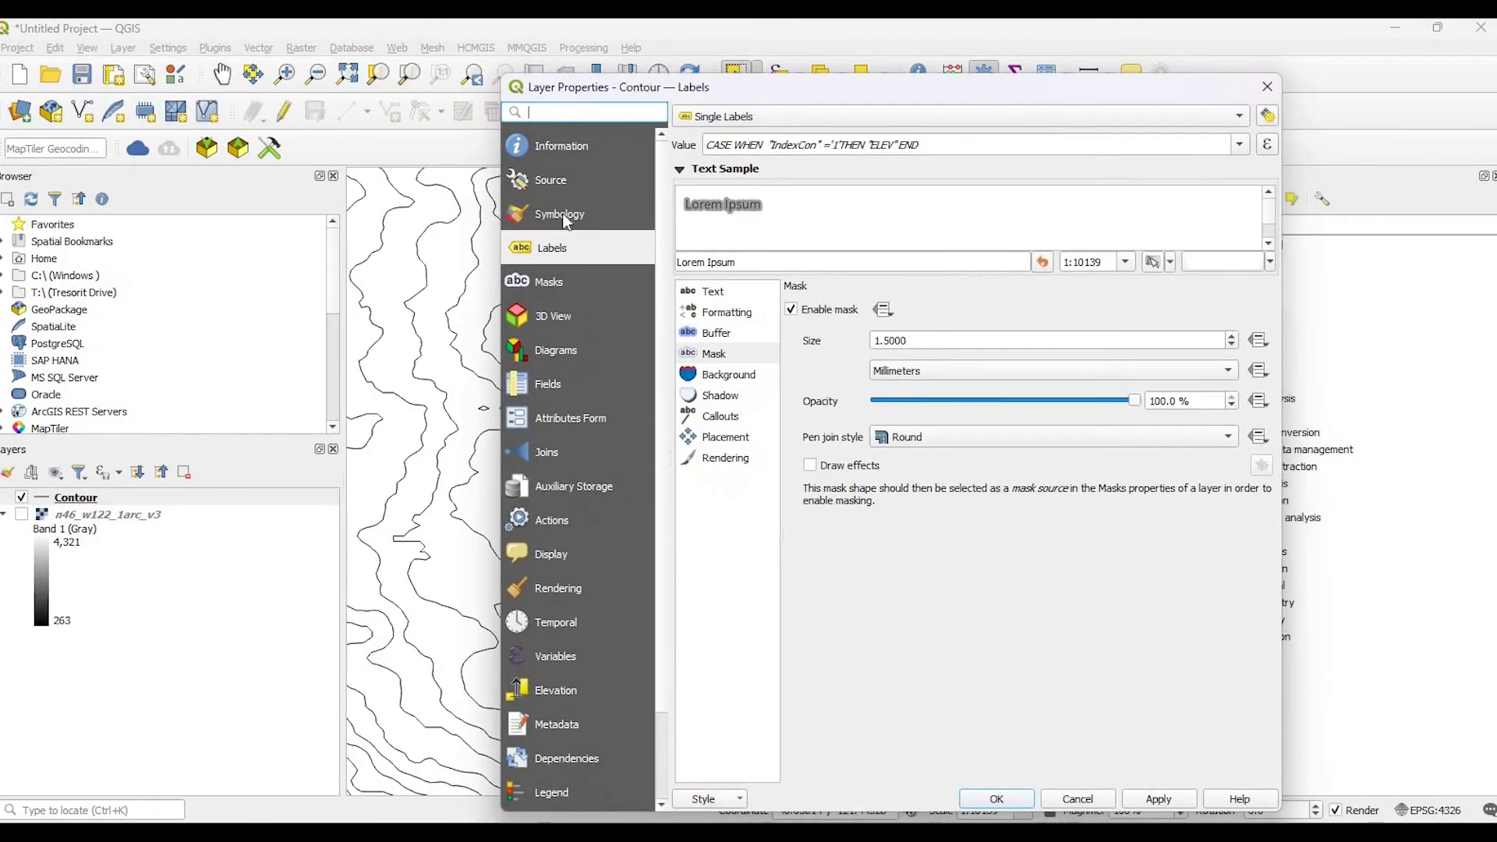
left_click(562, 214)
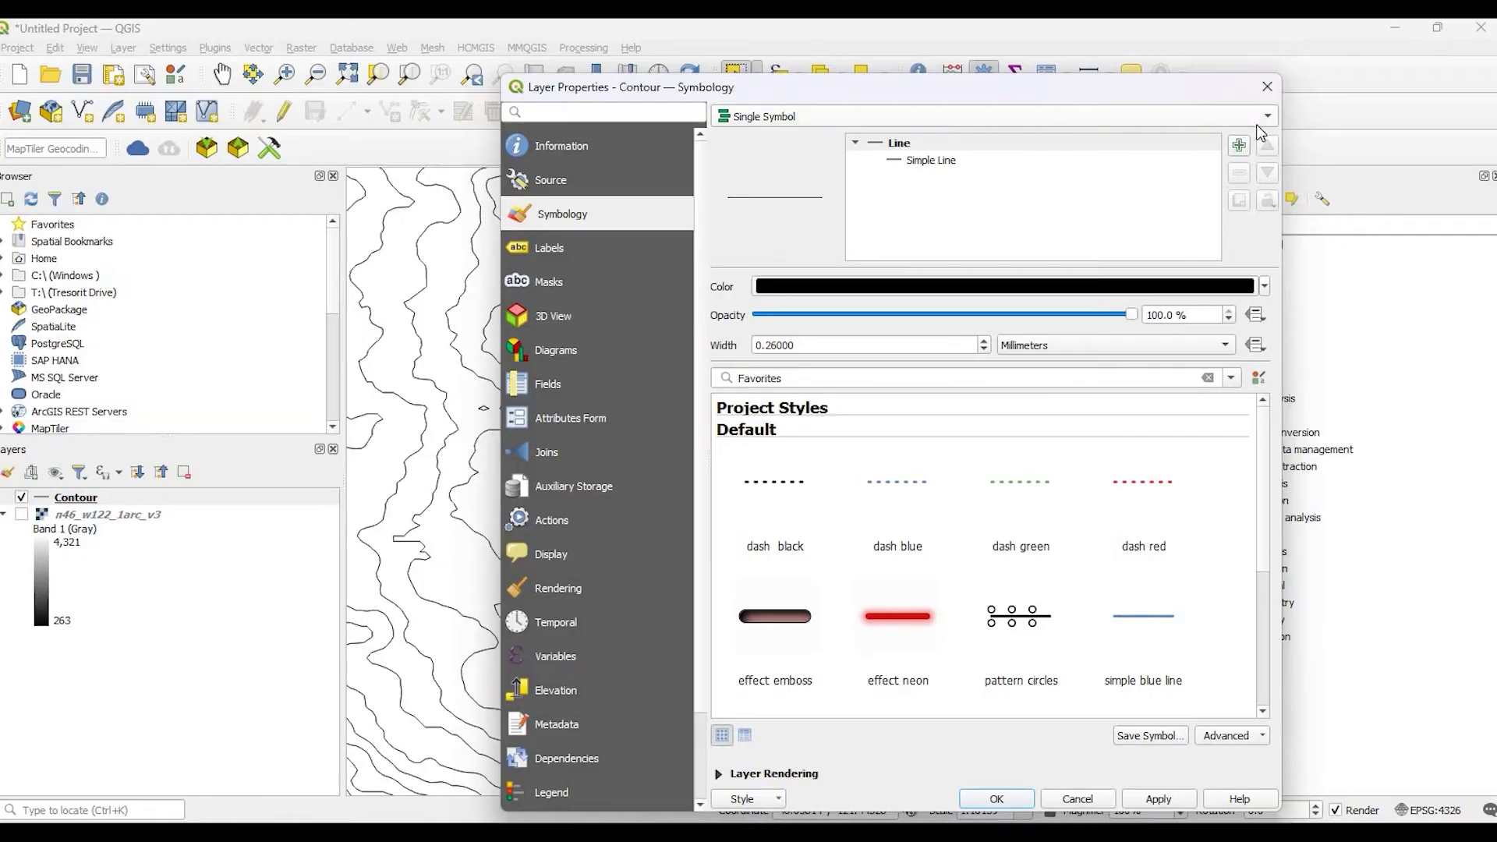
left_click(832, 117)
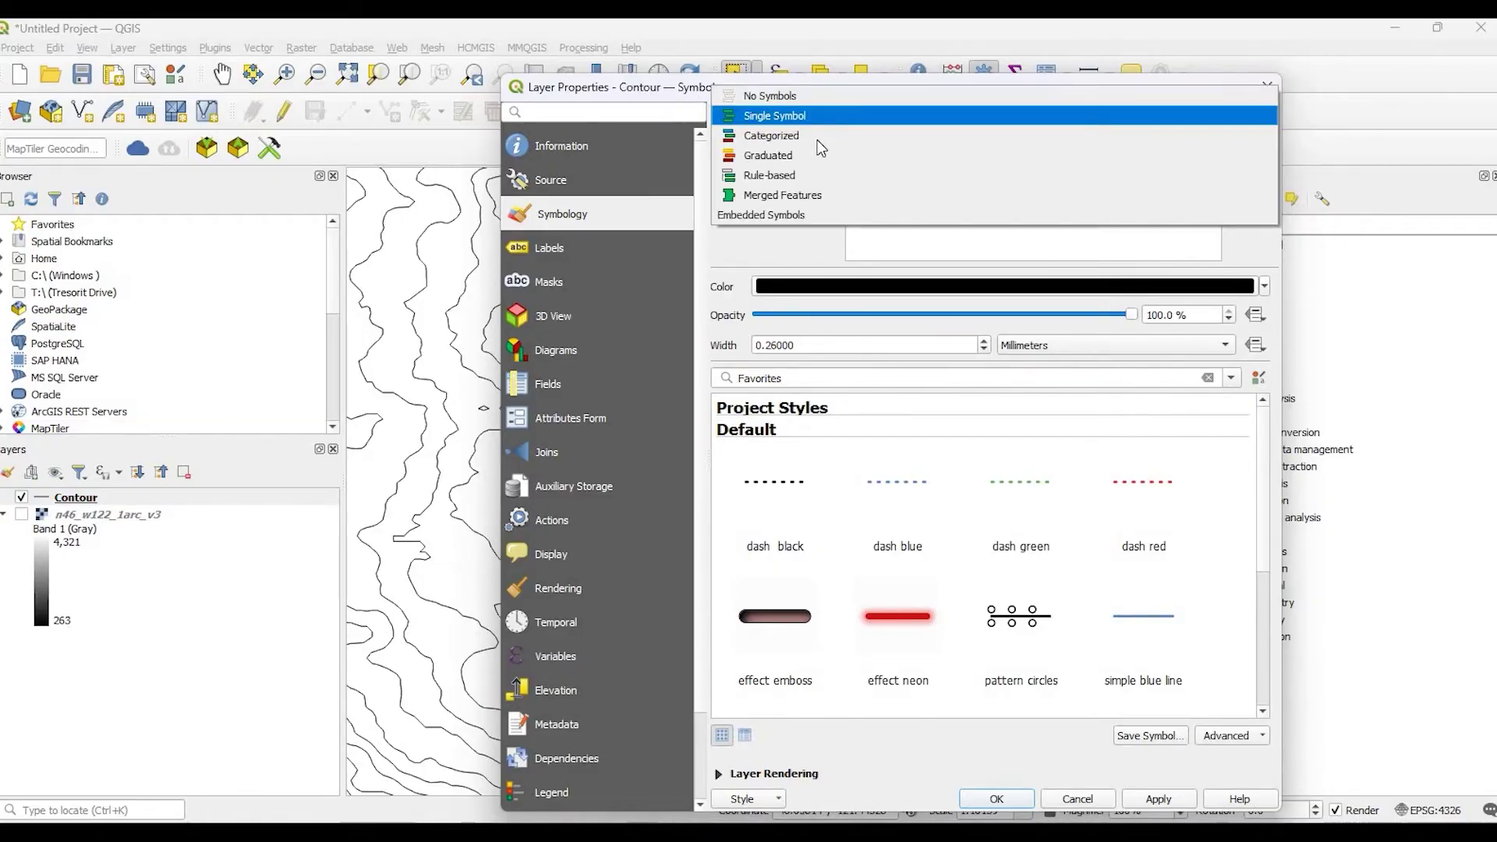
left_click(816, 136)
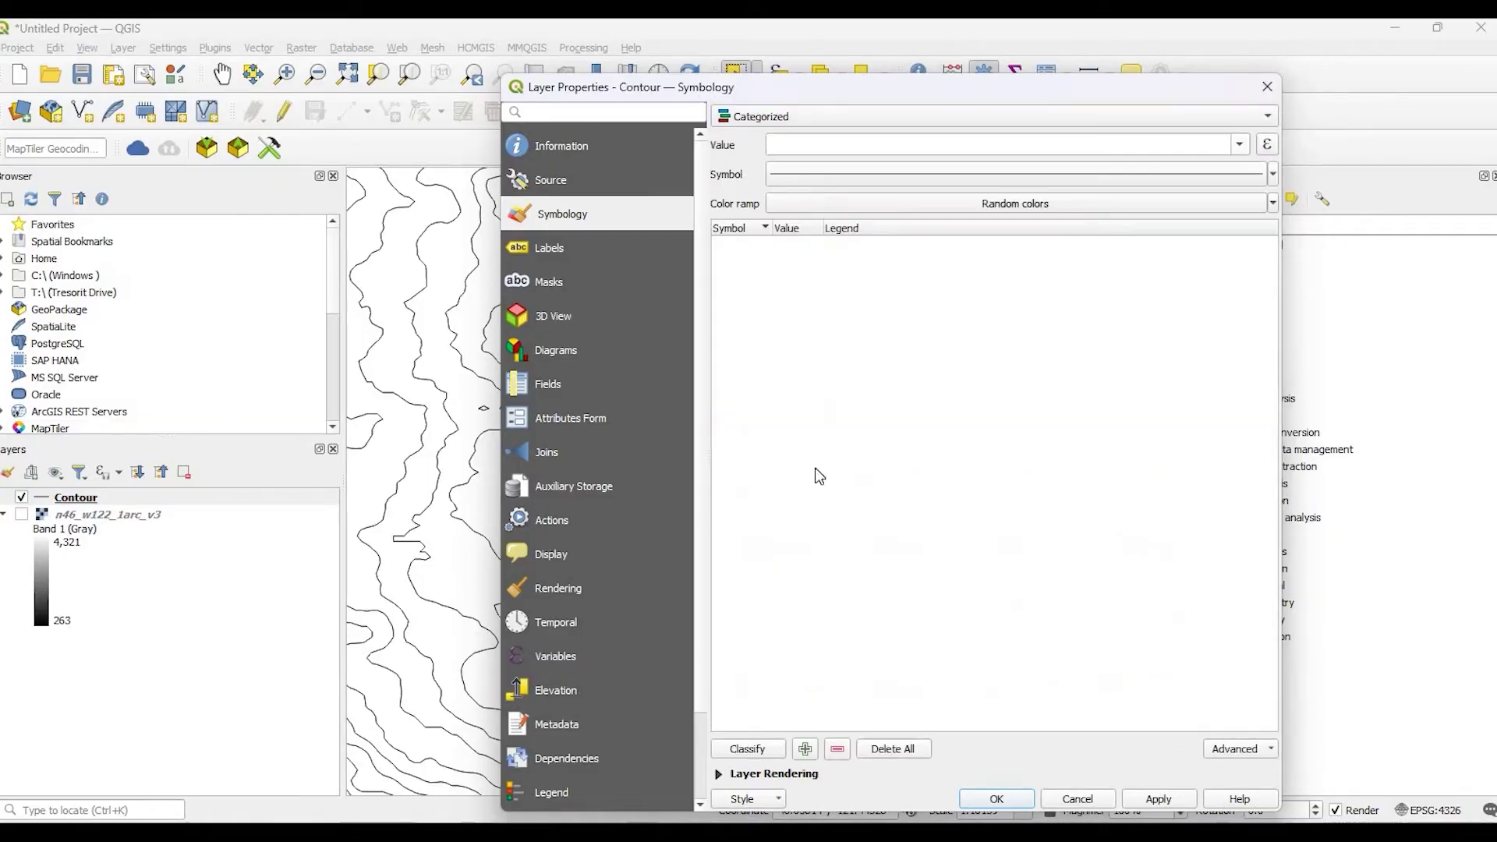
left_click(1239, 146)
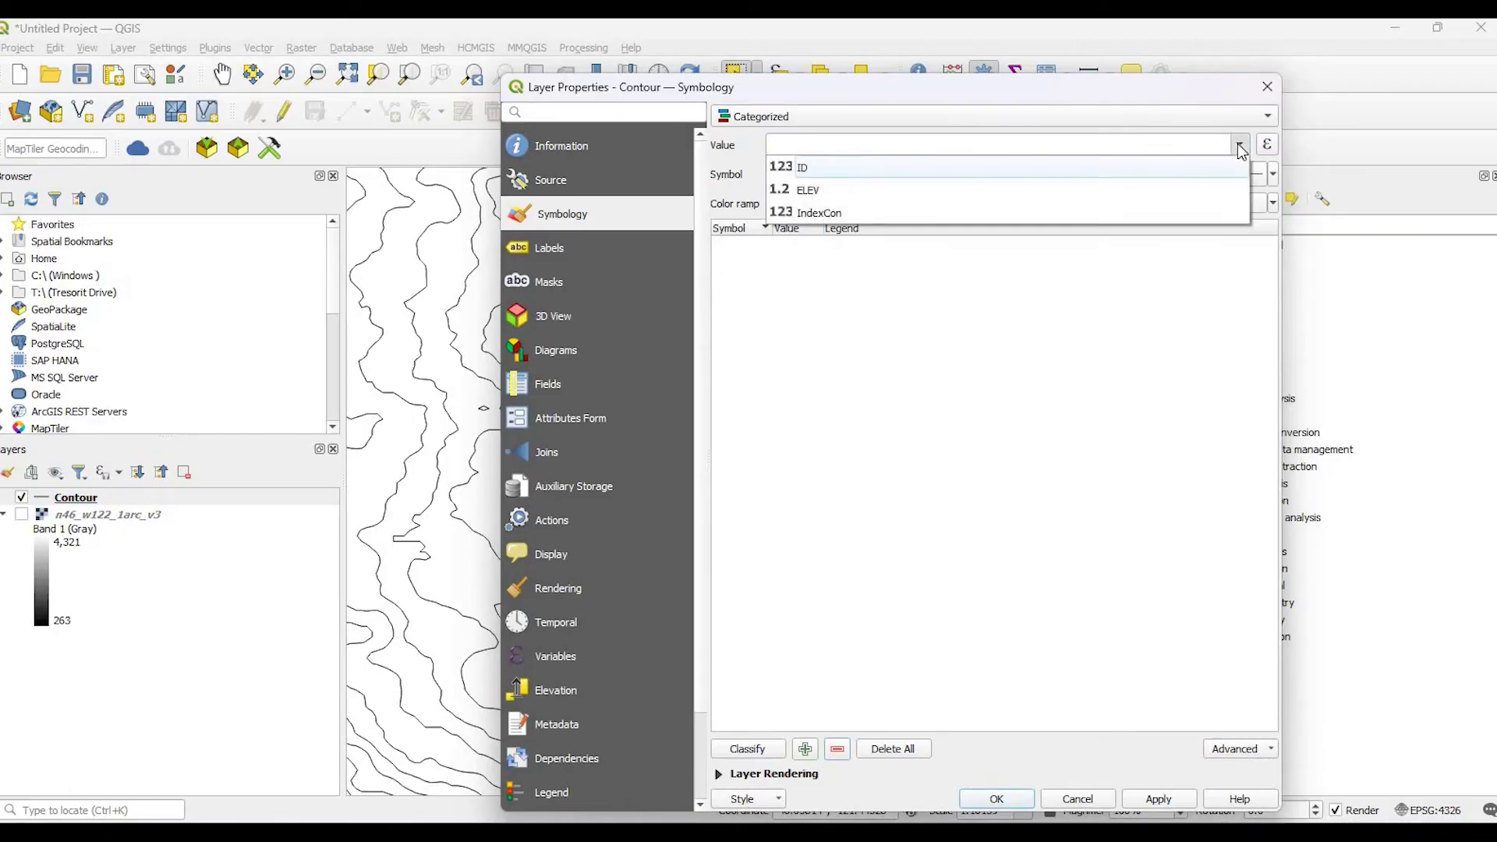
left_click(1246, 144)
left_click(854, 145)
left_click(815, 211)
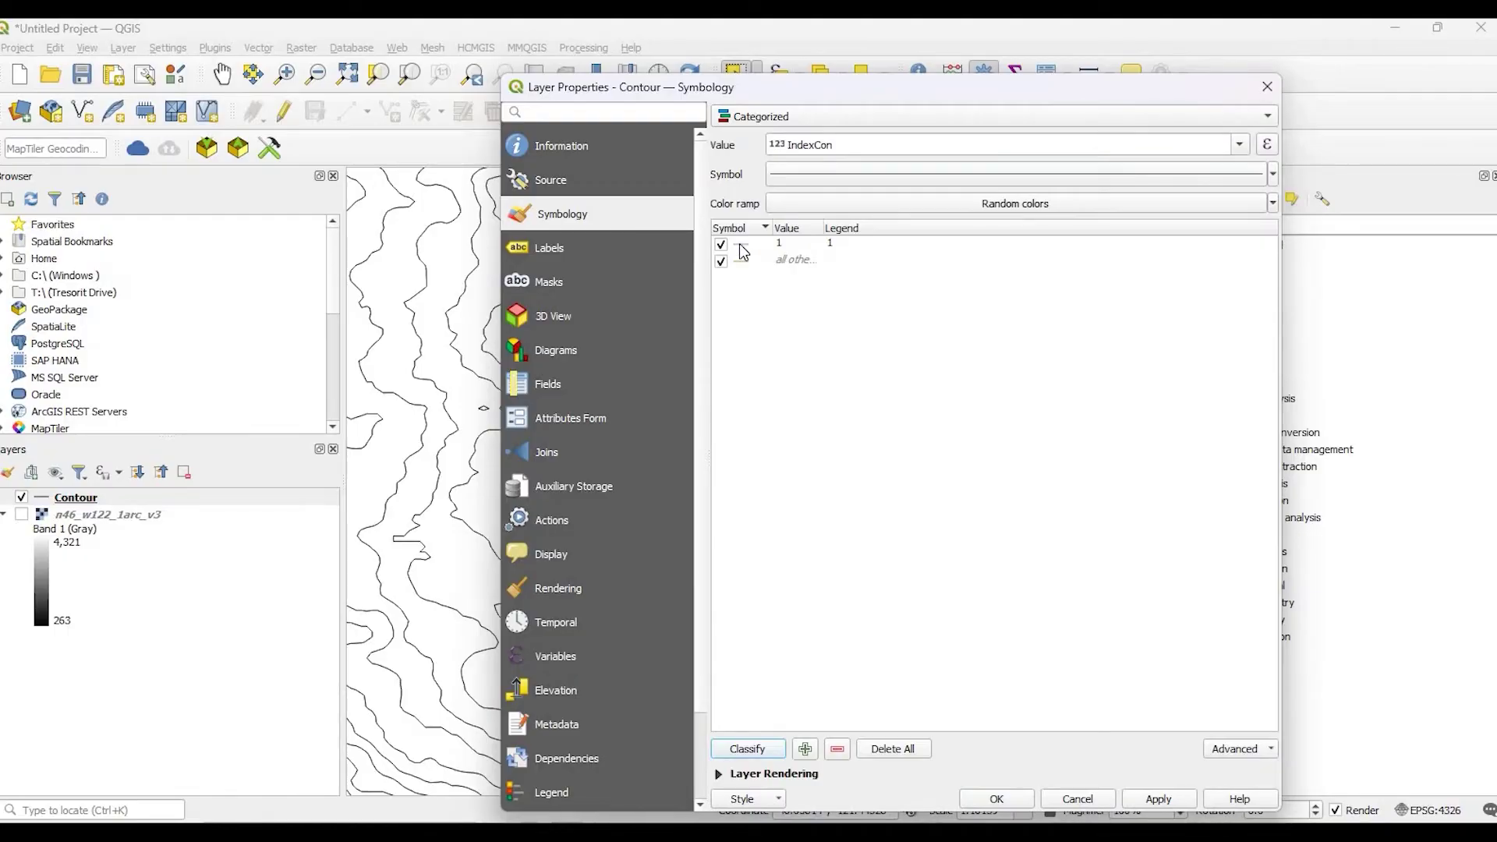
Step: Make the IndexCon 1 class a black line 0.66 mm wide
double_click(739, 243)
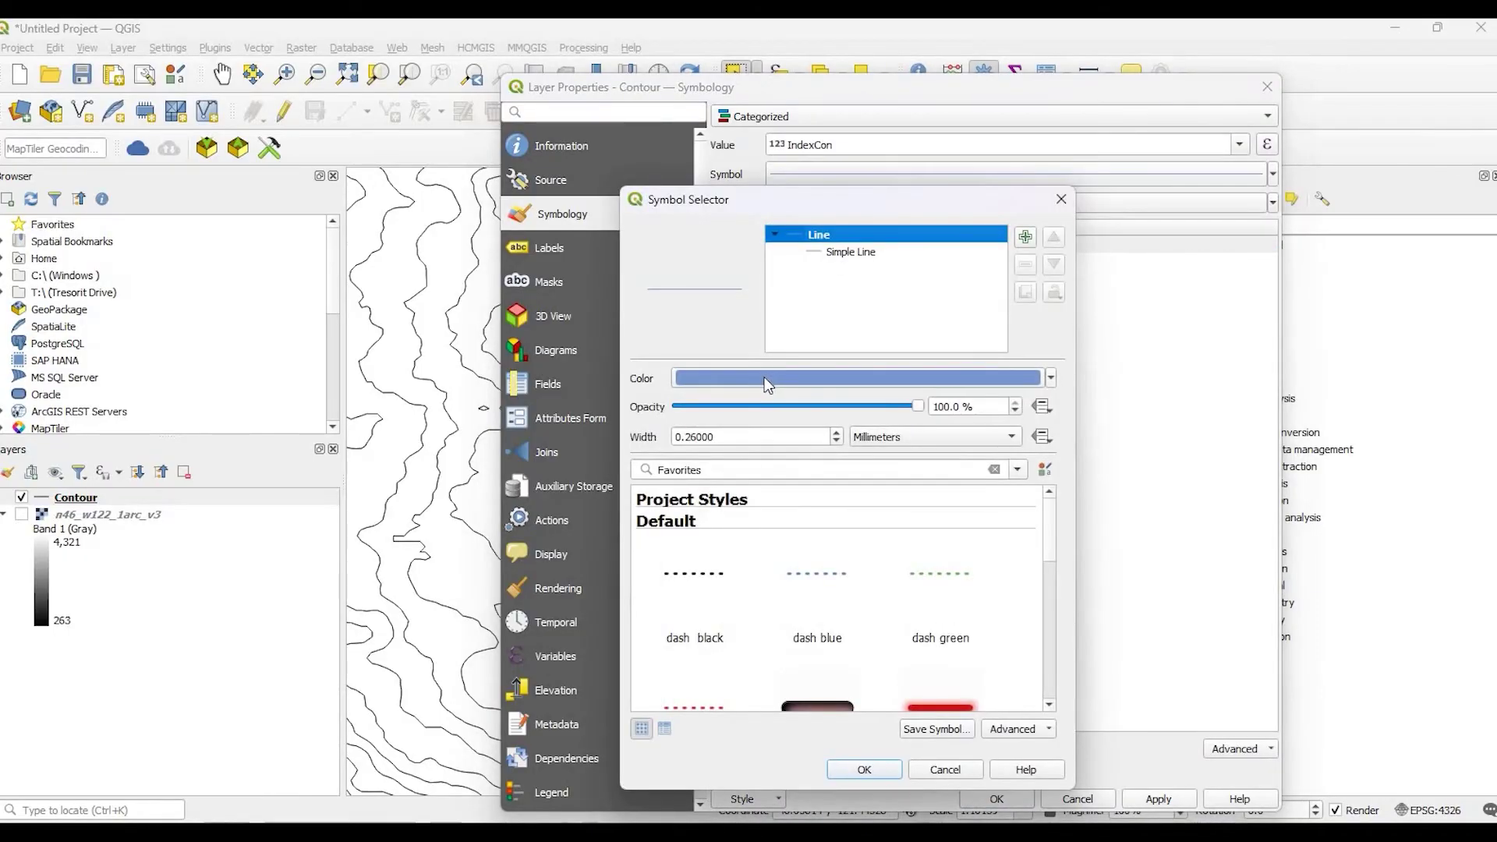
left_click(765, 378)
left_click_drag(895, 332, 890, 503)
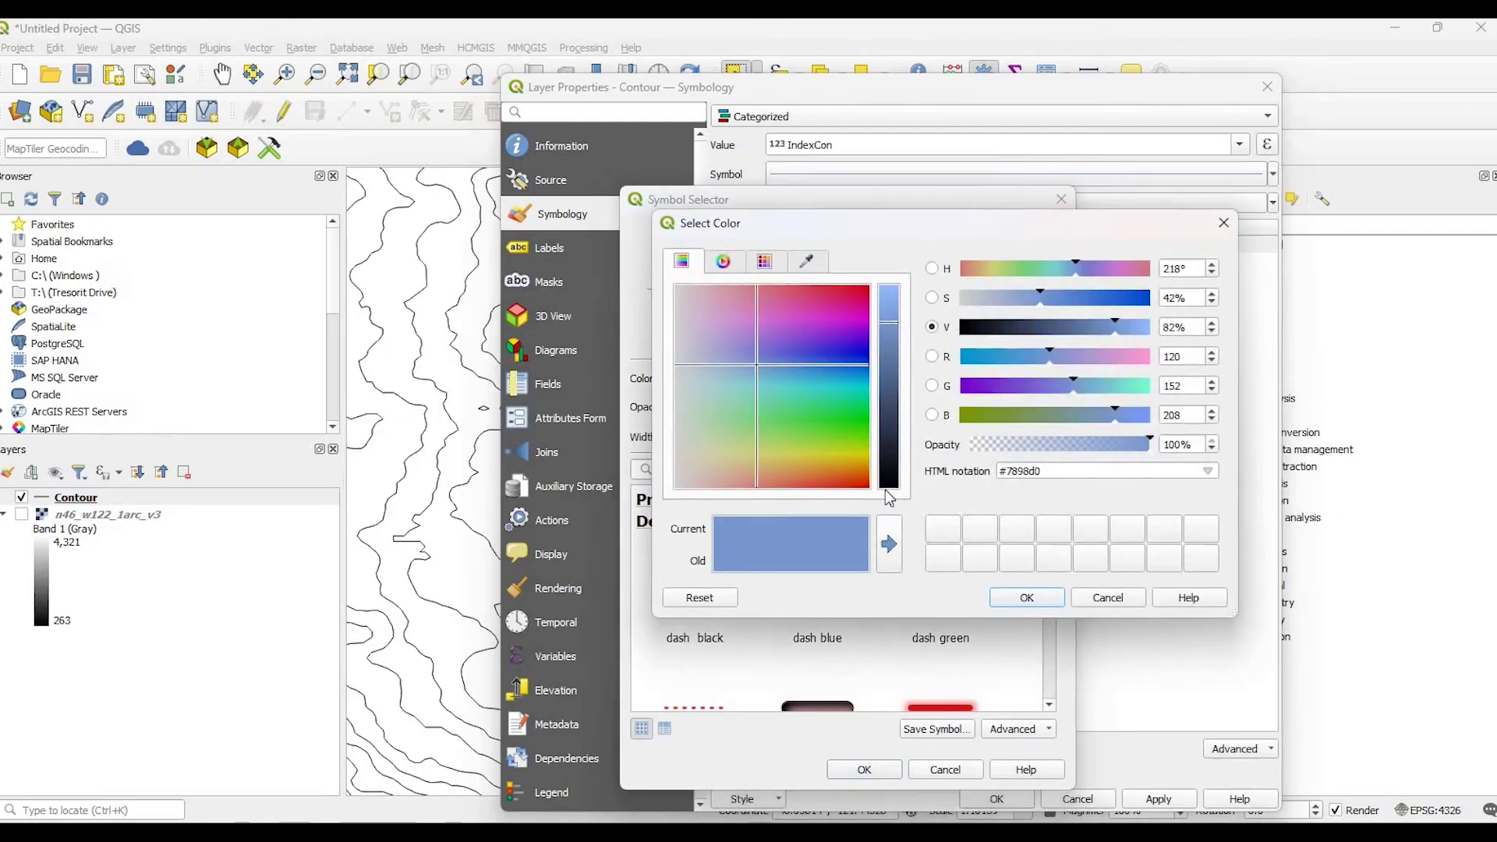
left_click(1025, 599)
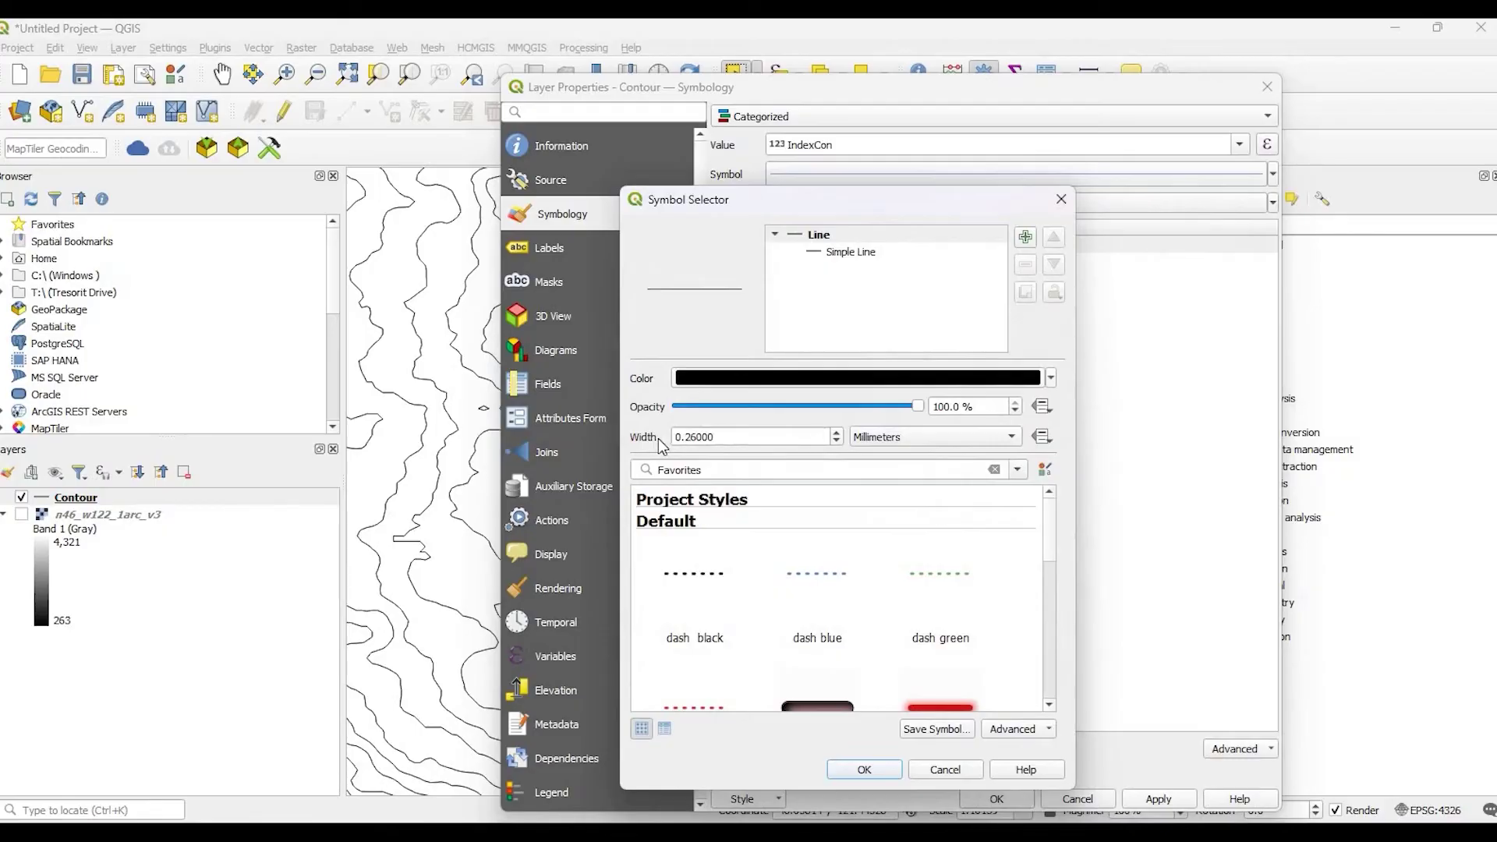
left_click(836, 433)
left_click(837, 434)
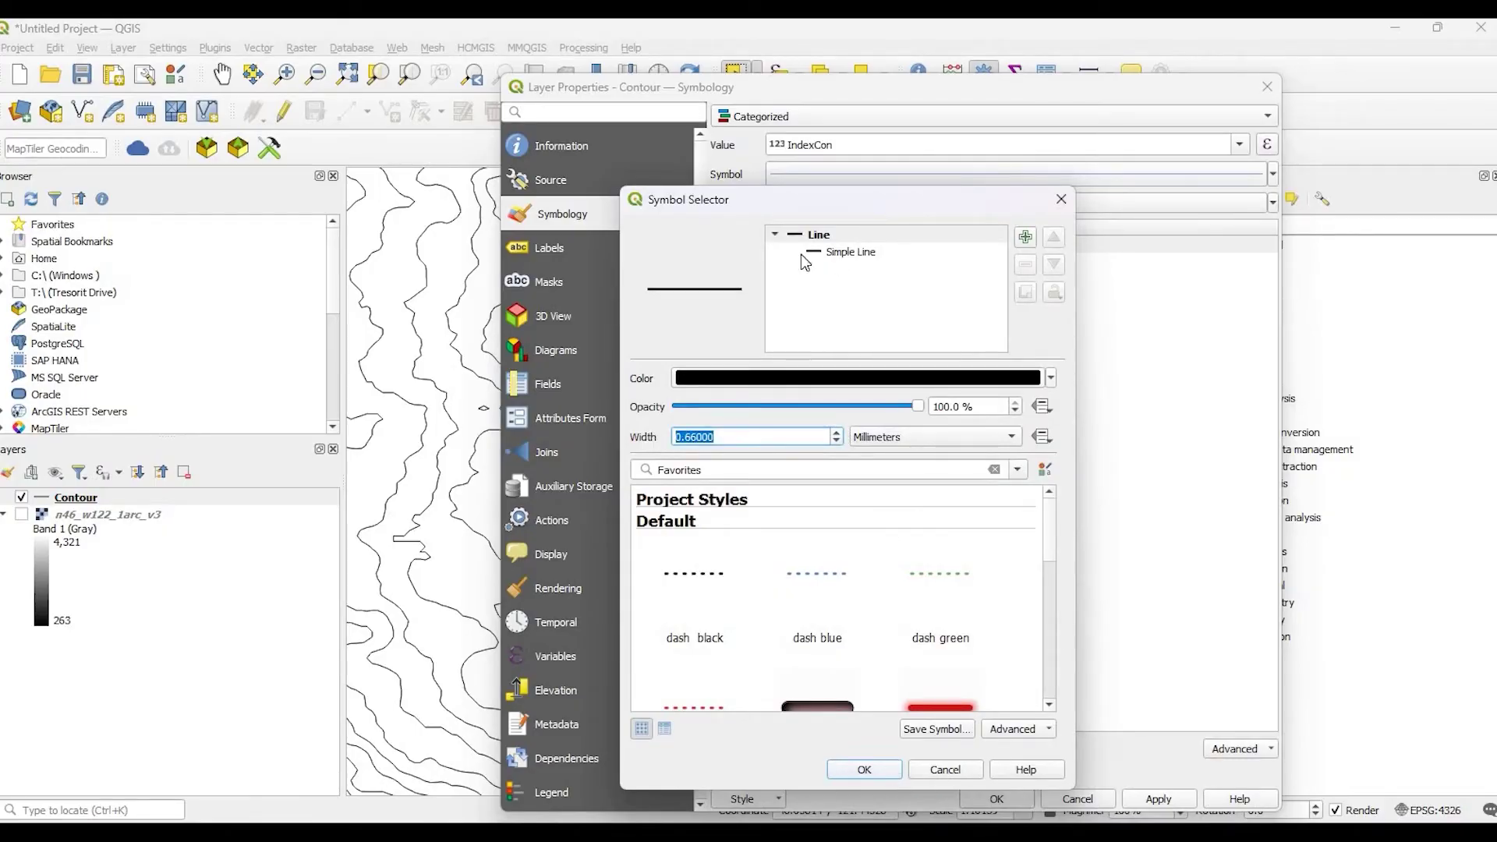
key("Return")
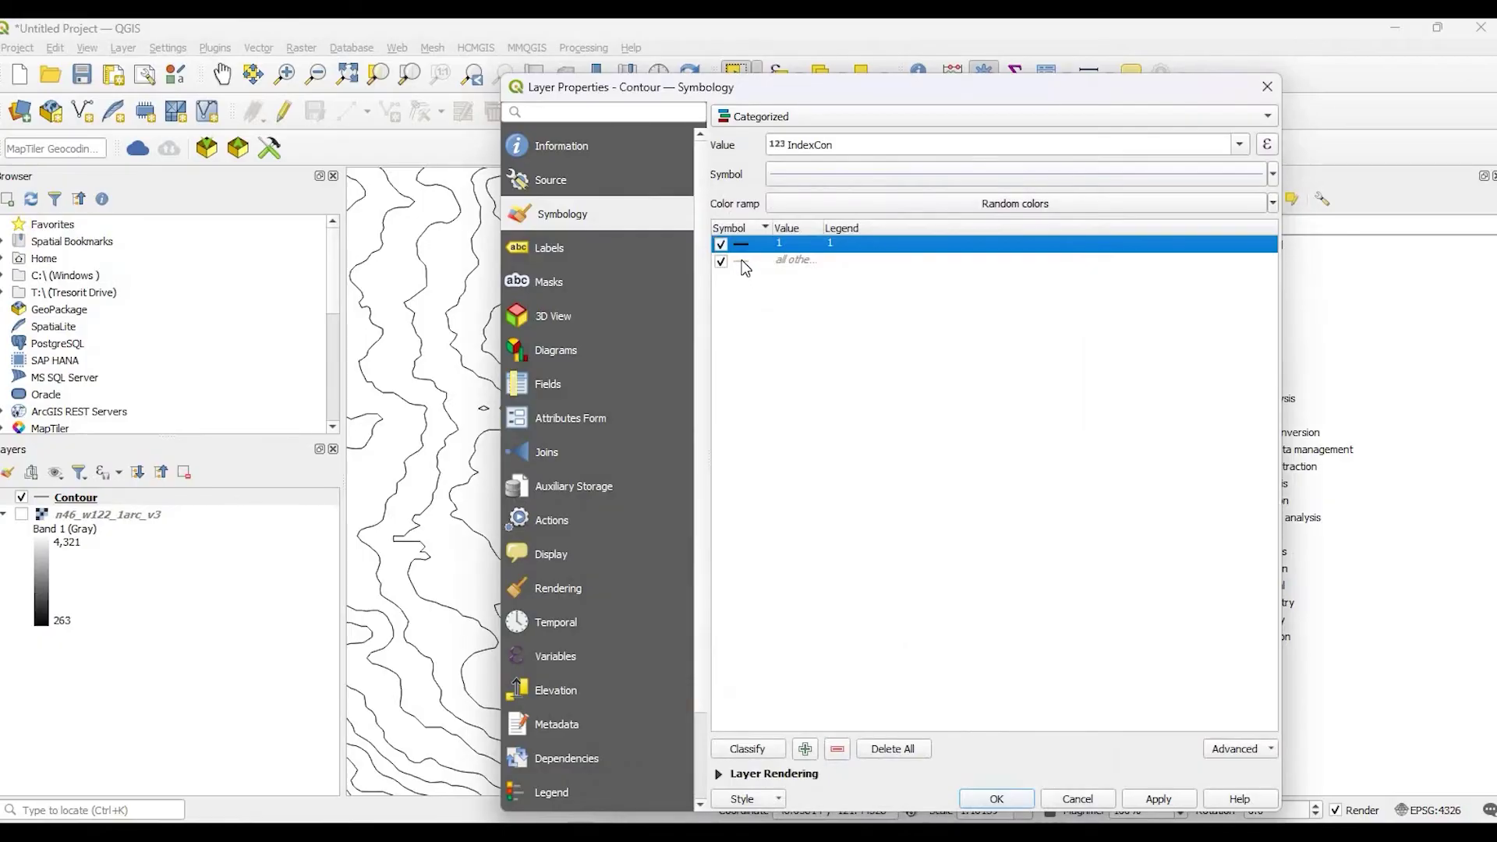
Step: Make the other contours black at about 73% opacity and apply the style
double_click(741, 259)
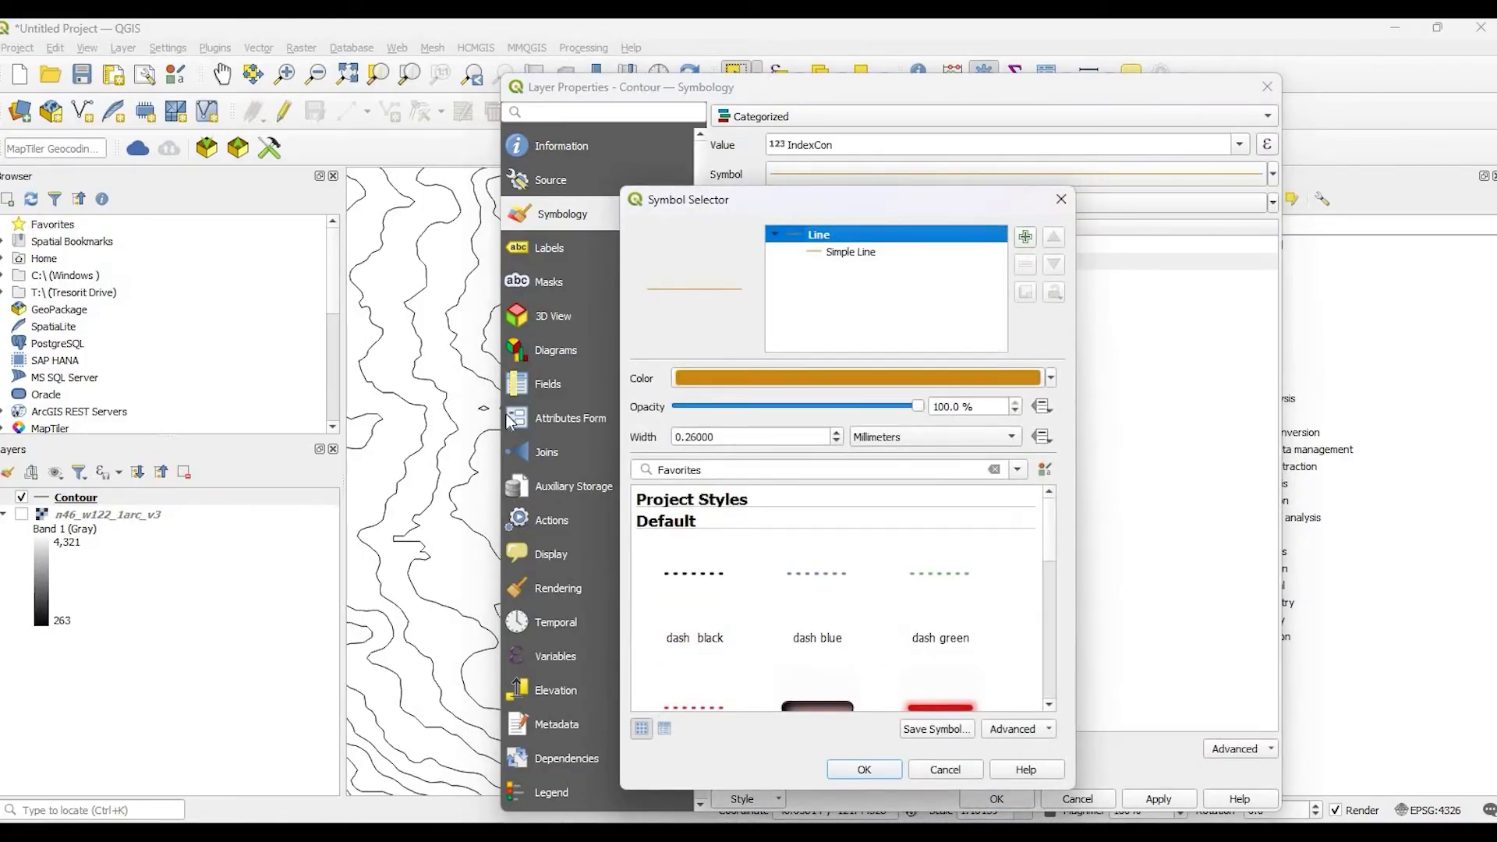
left_click(743, 378)
left_click_drag(892, 331, 891, 499)
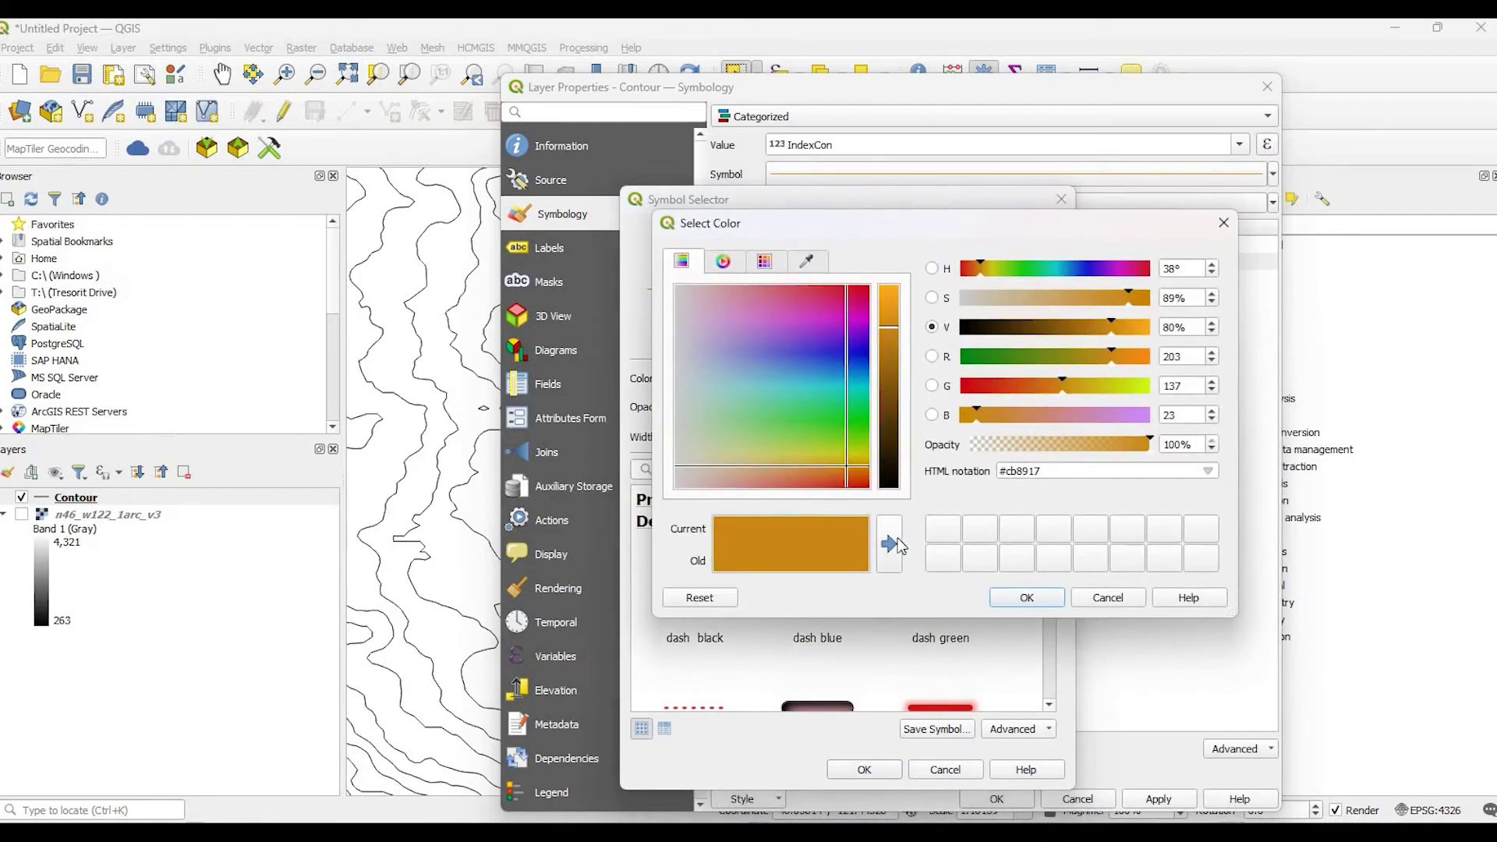
key("Return")
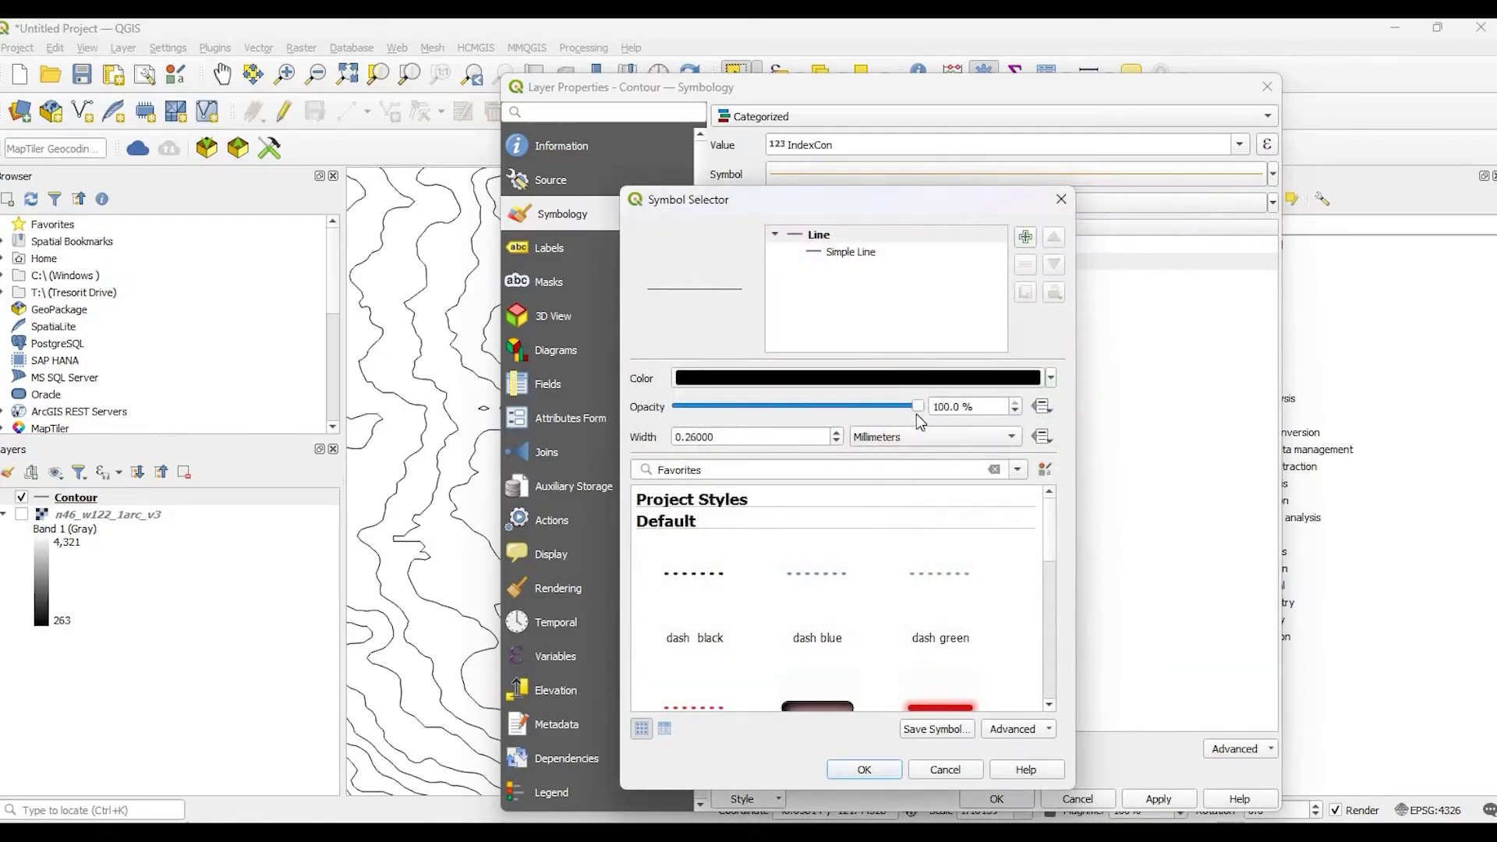
left_click_drag(845, 415, 858, 415)
left_click(888, 772)
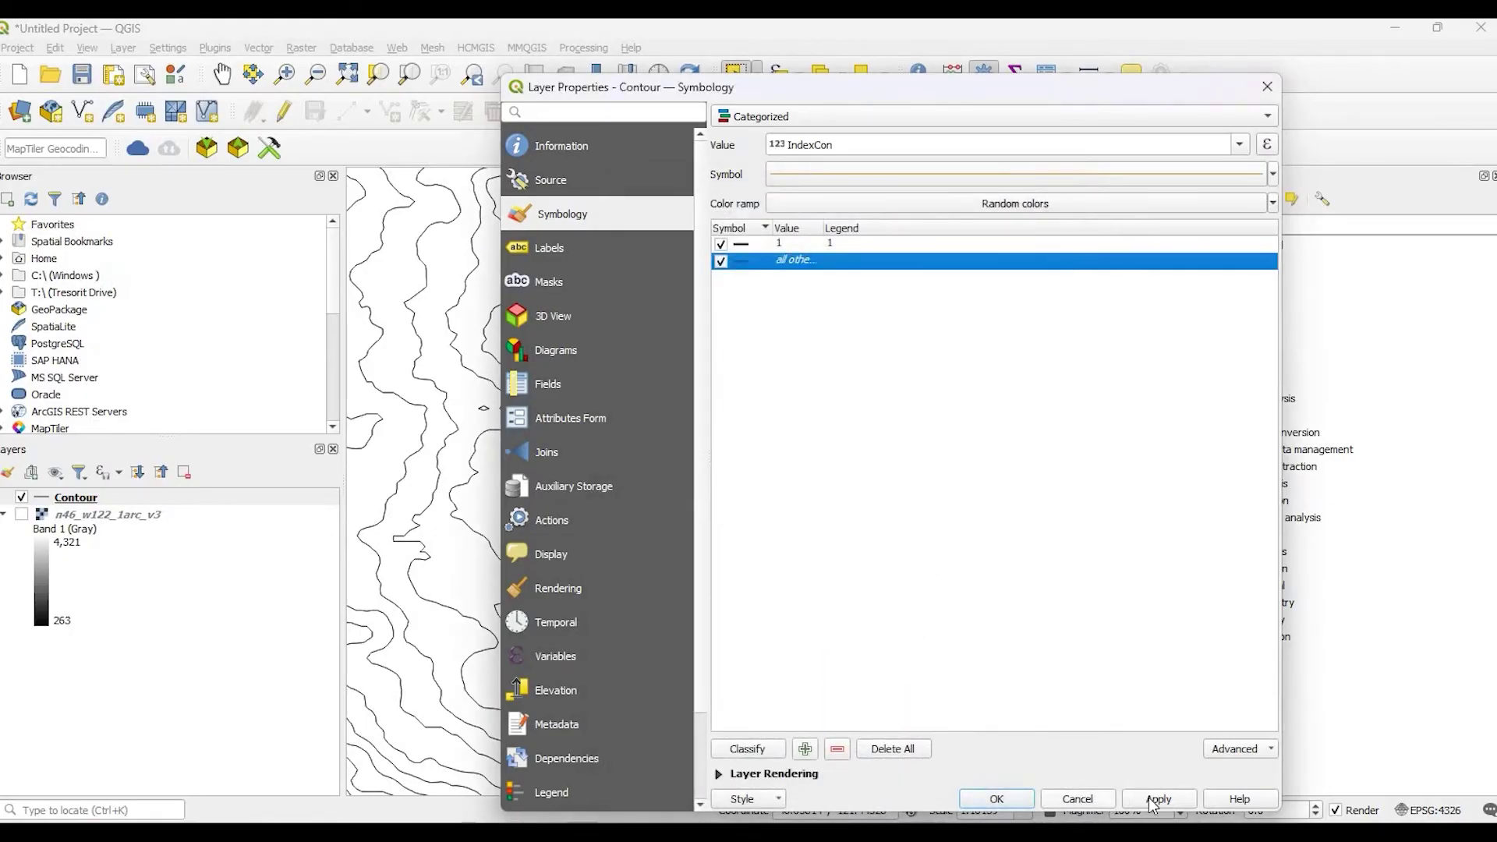
left_click(989, 799)
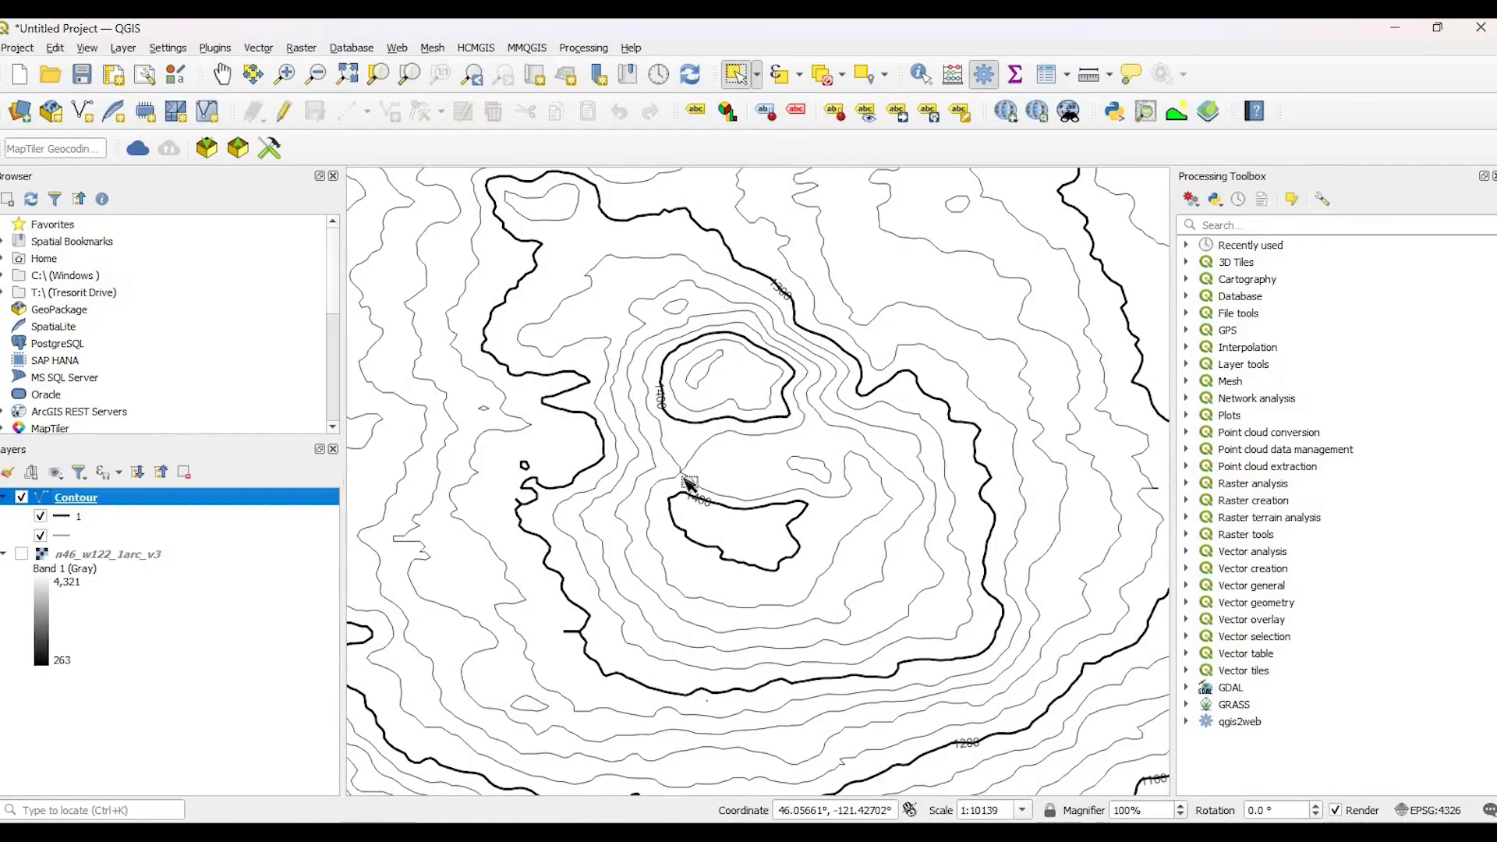
Step: Zoom in and set the Label mask to mask both index and regular contour symbol layers
scroll(694, 382, "up", 1)
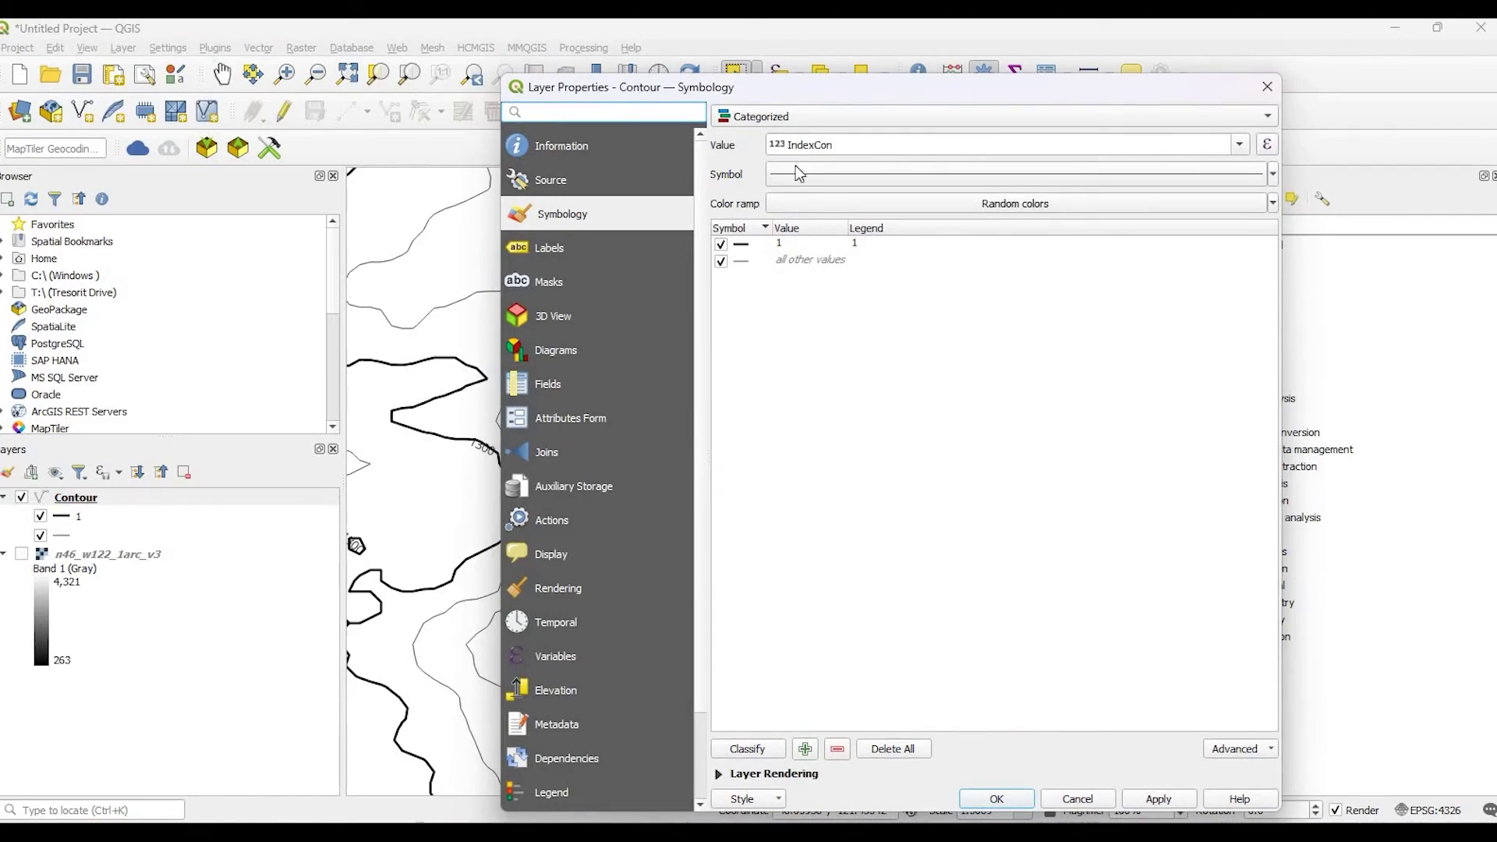
left_click(550, 280)
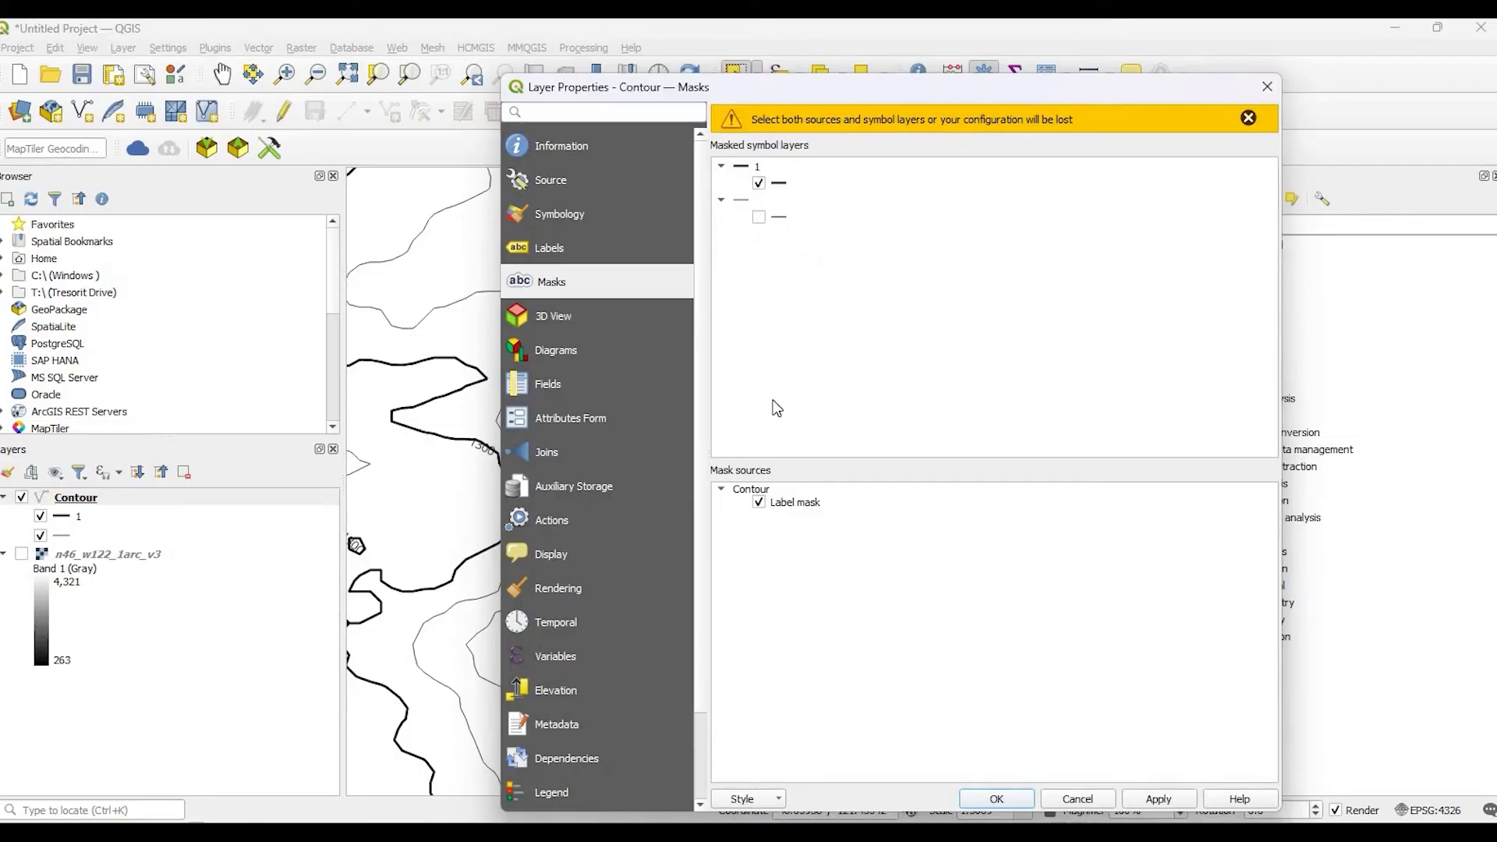
left_click(759, 217)
left_click(758, 226)
left_click(759, 217)
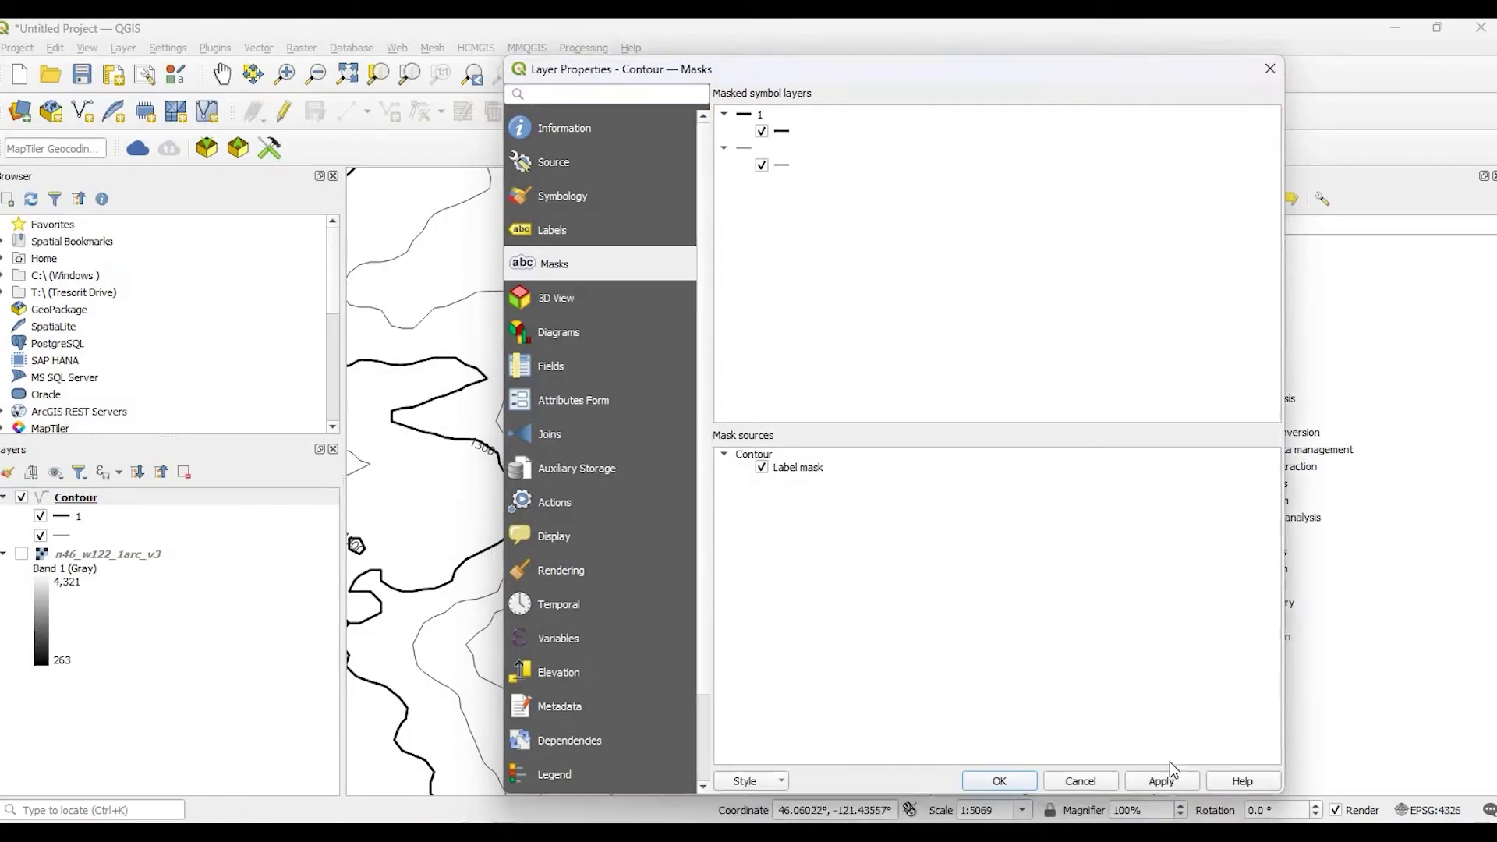
left_click(1004, 769)
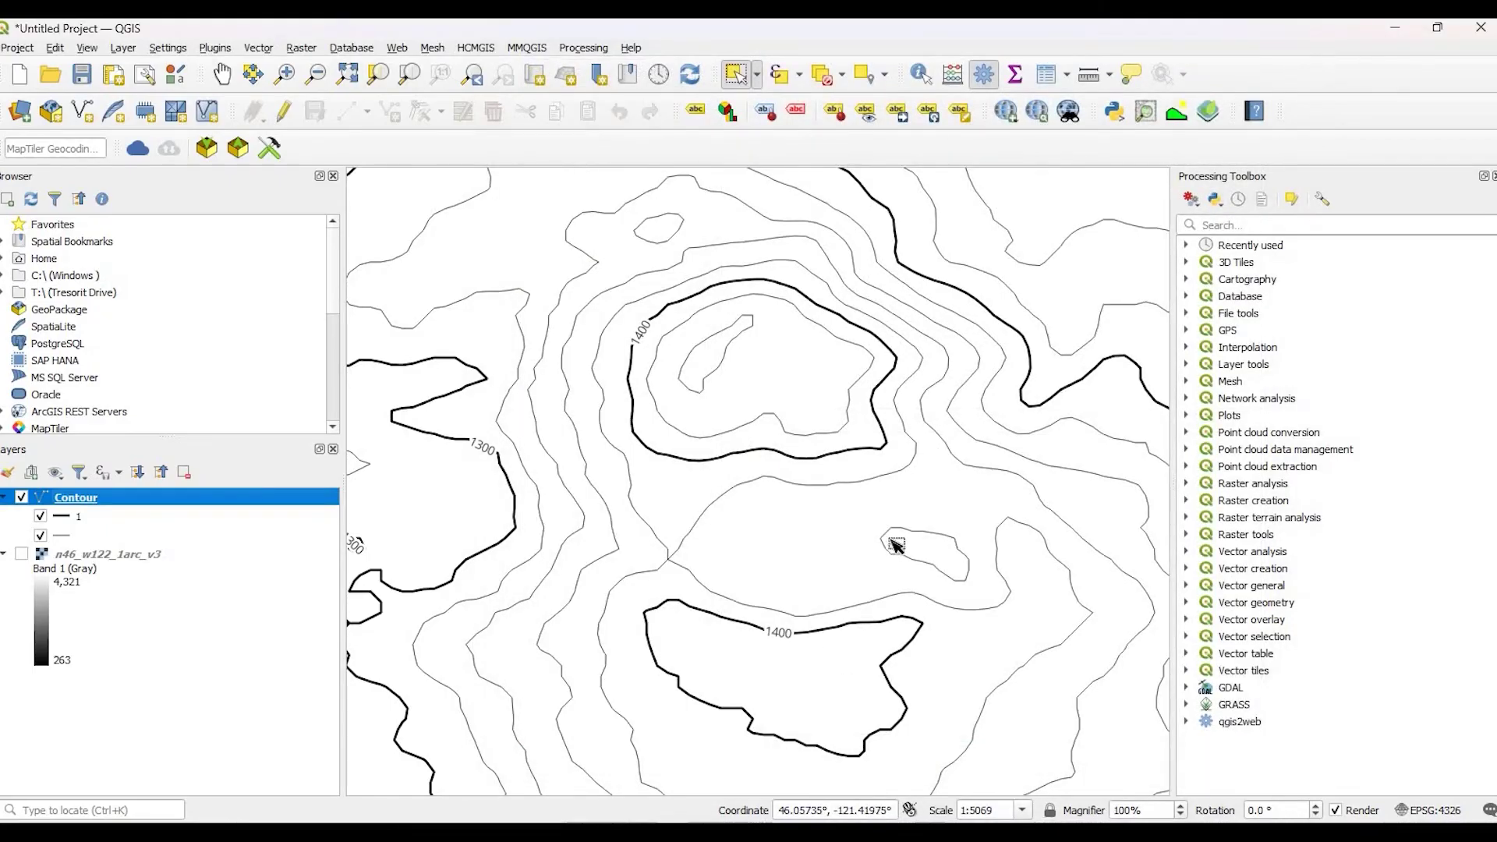
Step: Duplicate the n46_w122_1arc_v3 raster to add an 'n46_w122_1arc_v3 copy' layer
scroll(897, 550, "down", 1)
left_click_drag(705, 520, 628, 364)
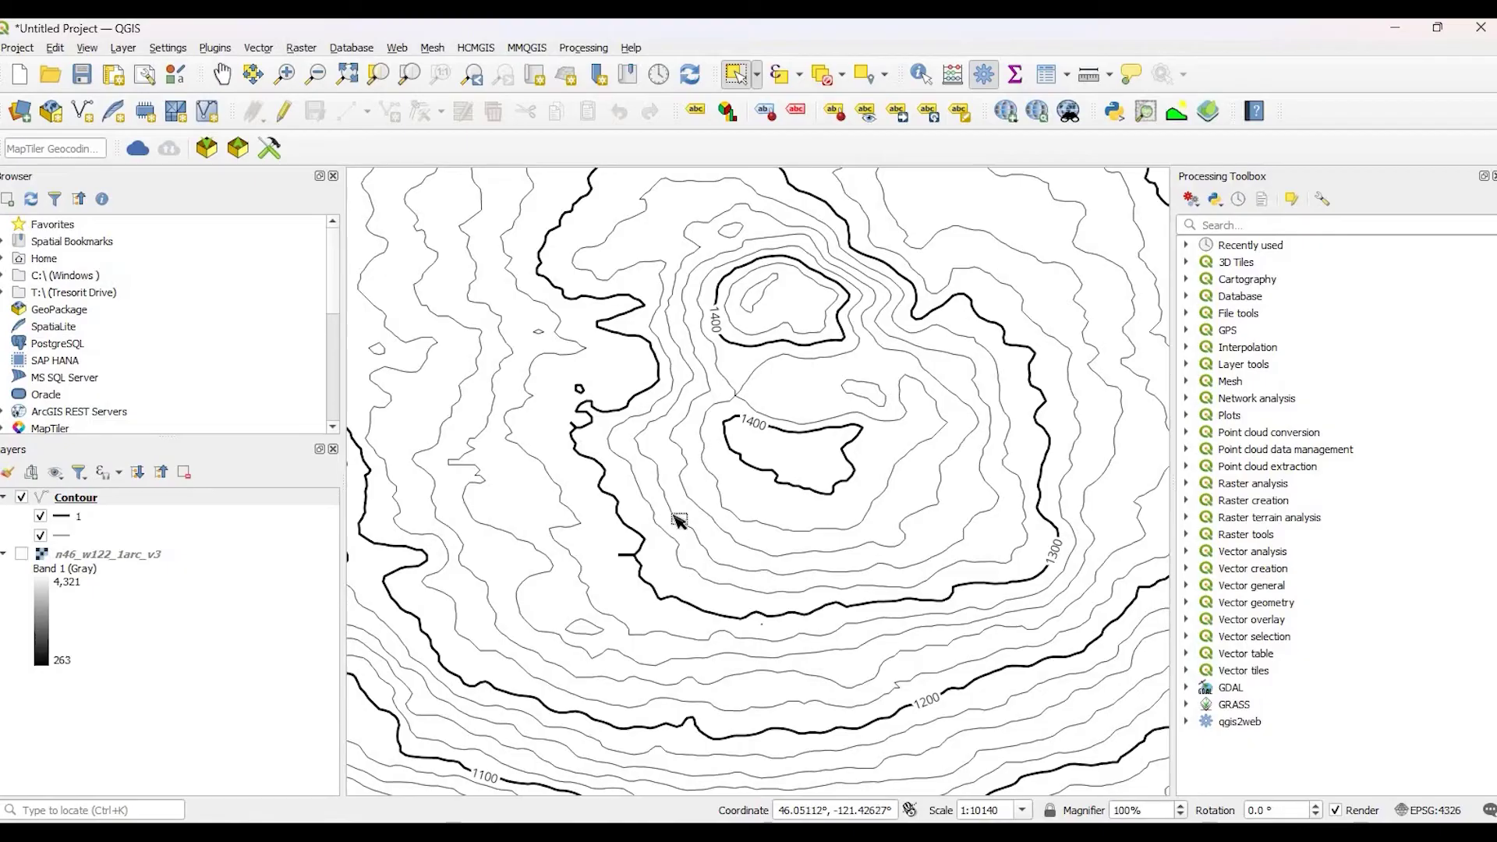
left_click(123, 558)
right_click(122, 559)
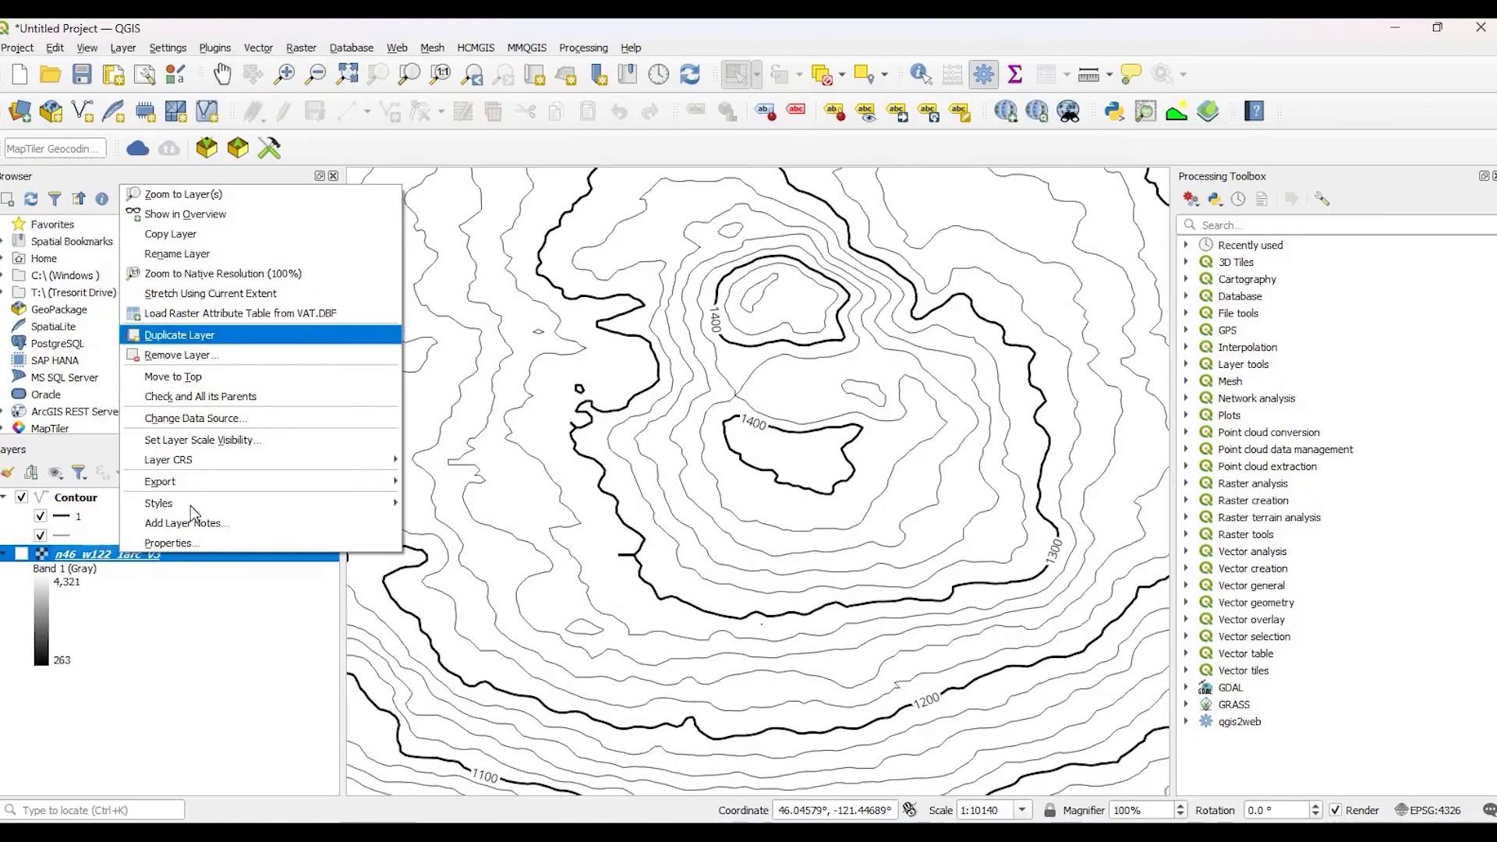
left_click(201, 337)
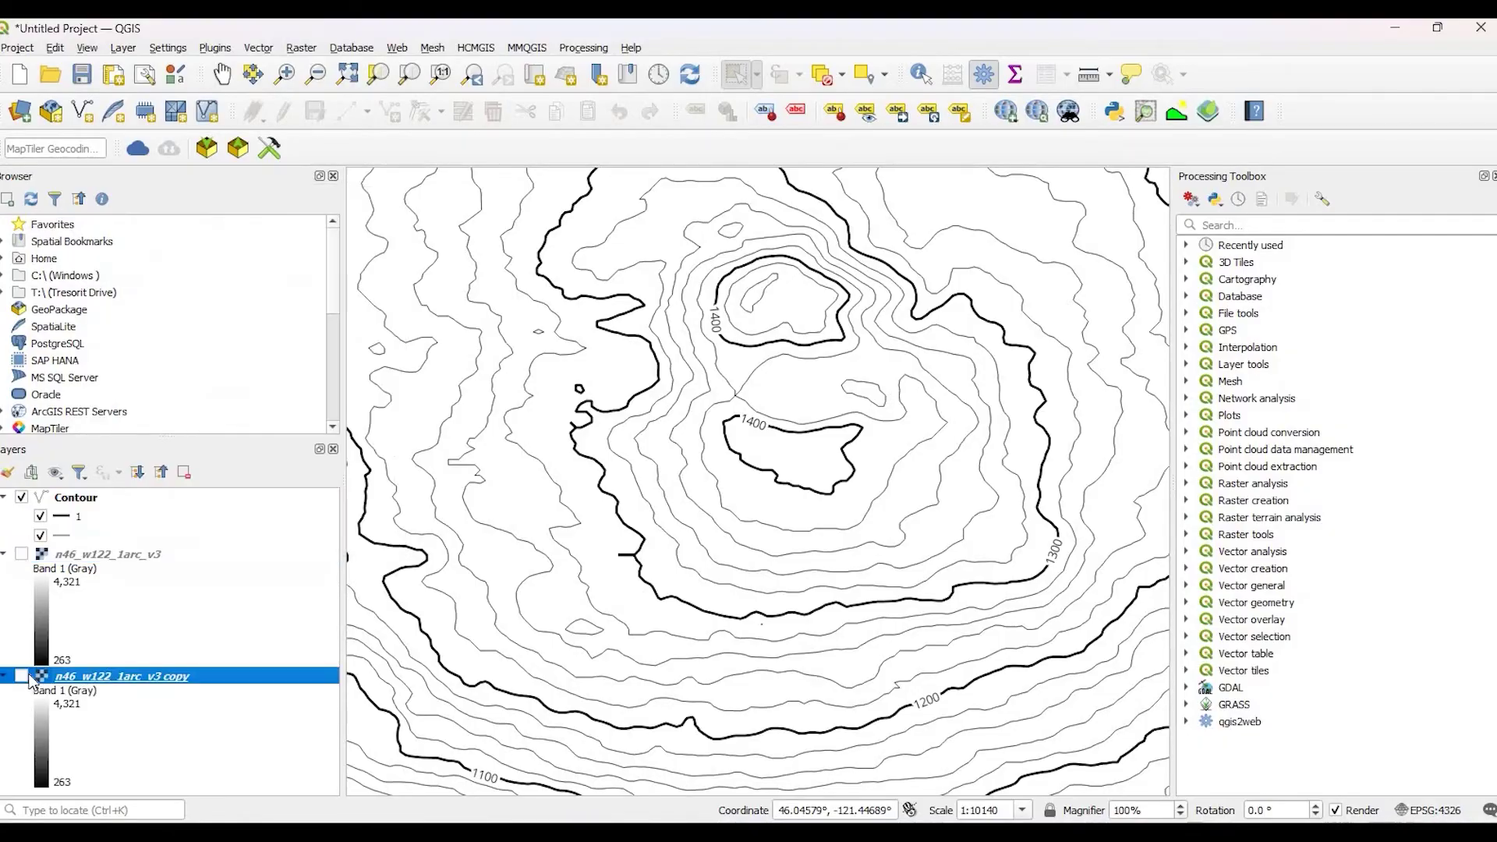
Step: Keep the original n46_w122_1arc_v3 layer hidden and make the copy layer visible
left_click(21, 554)
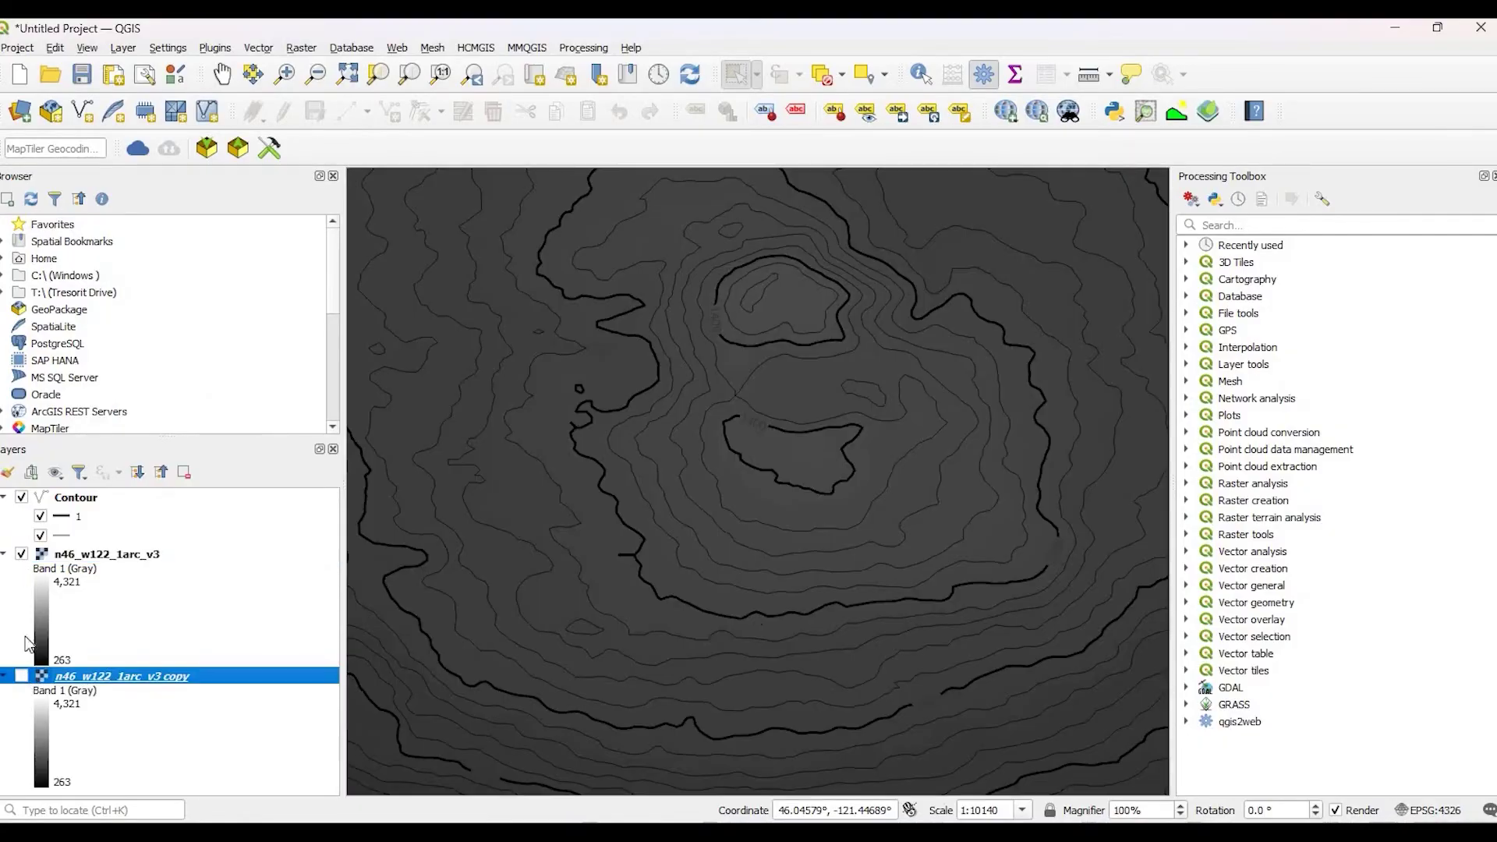
left_click(21, 554)
key("space")
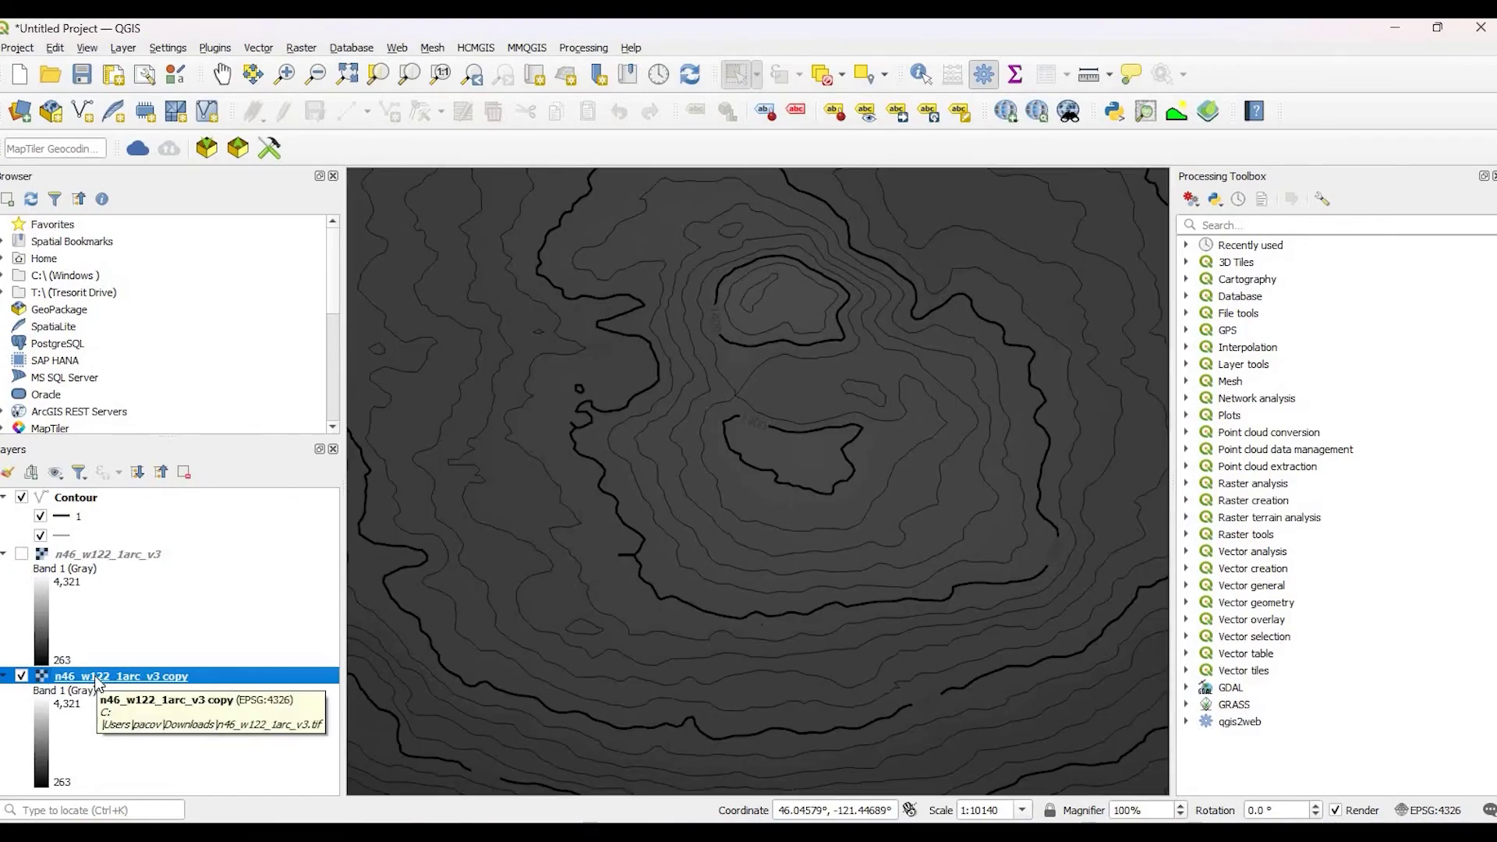
Step: Set the copy layer's render type to Hillshade in its Symbology properties
double_click(98, 677)
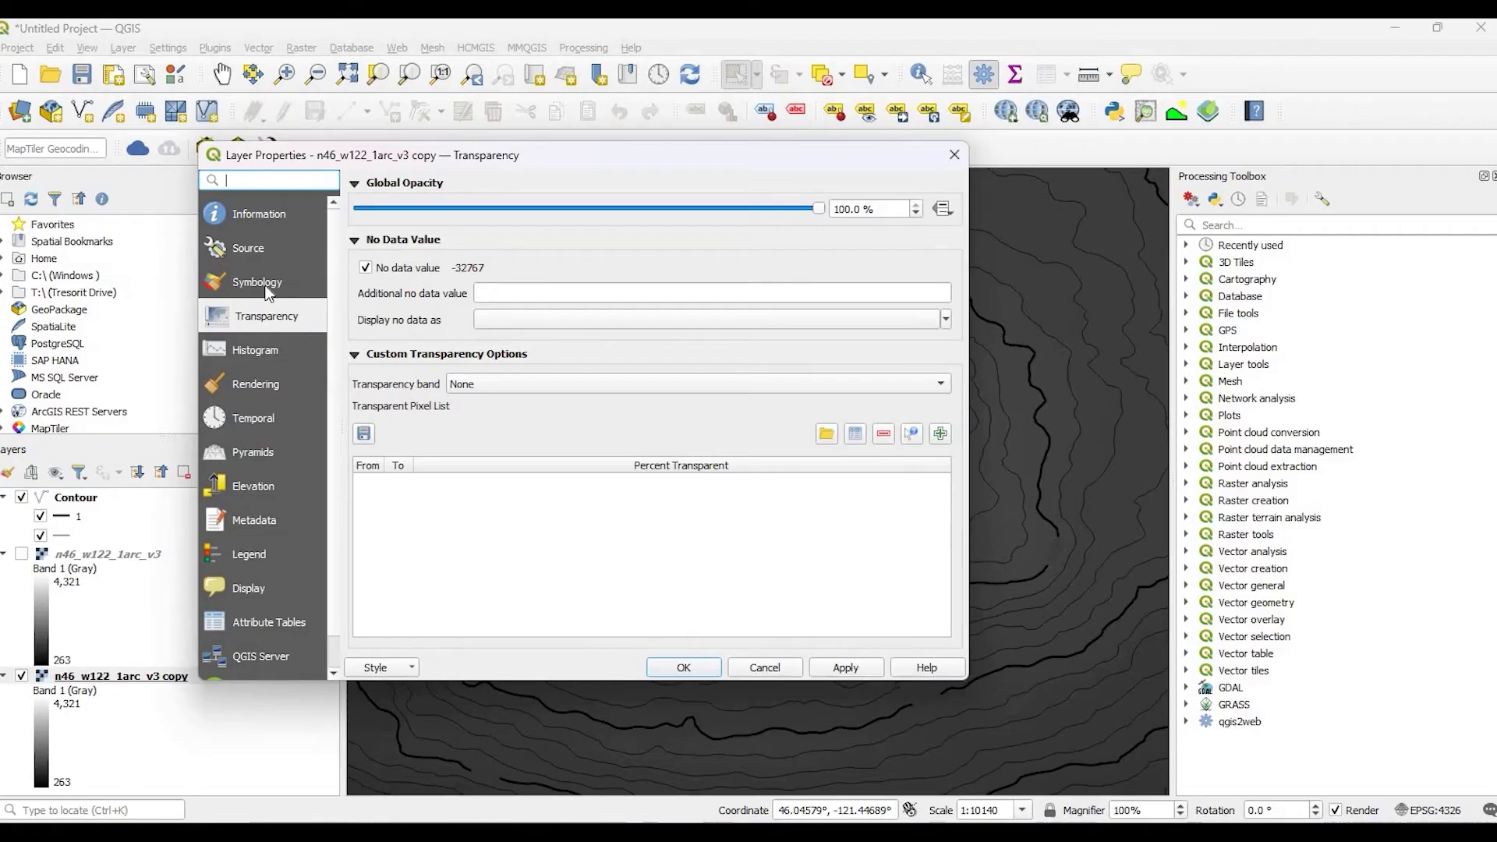
left_click(266, 287)
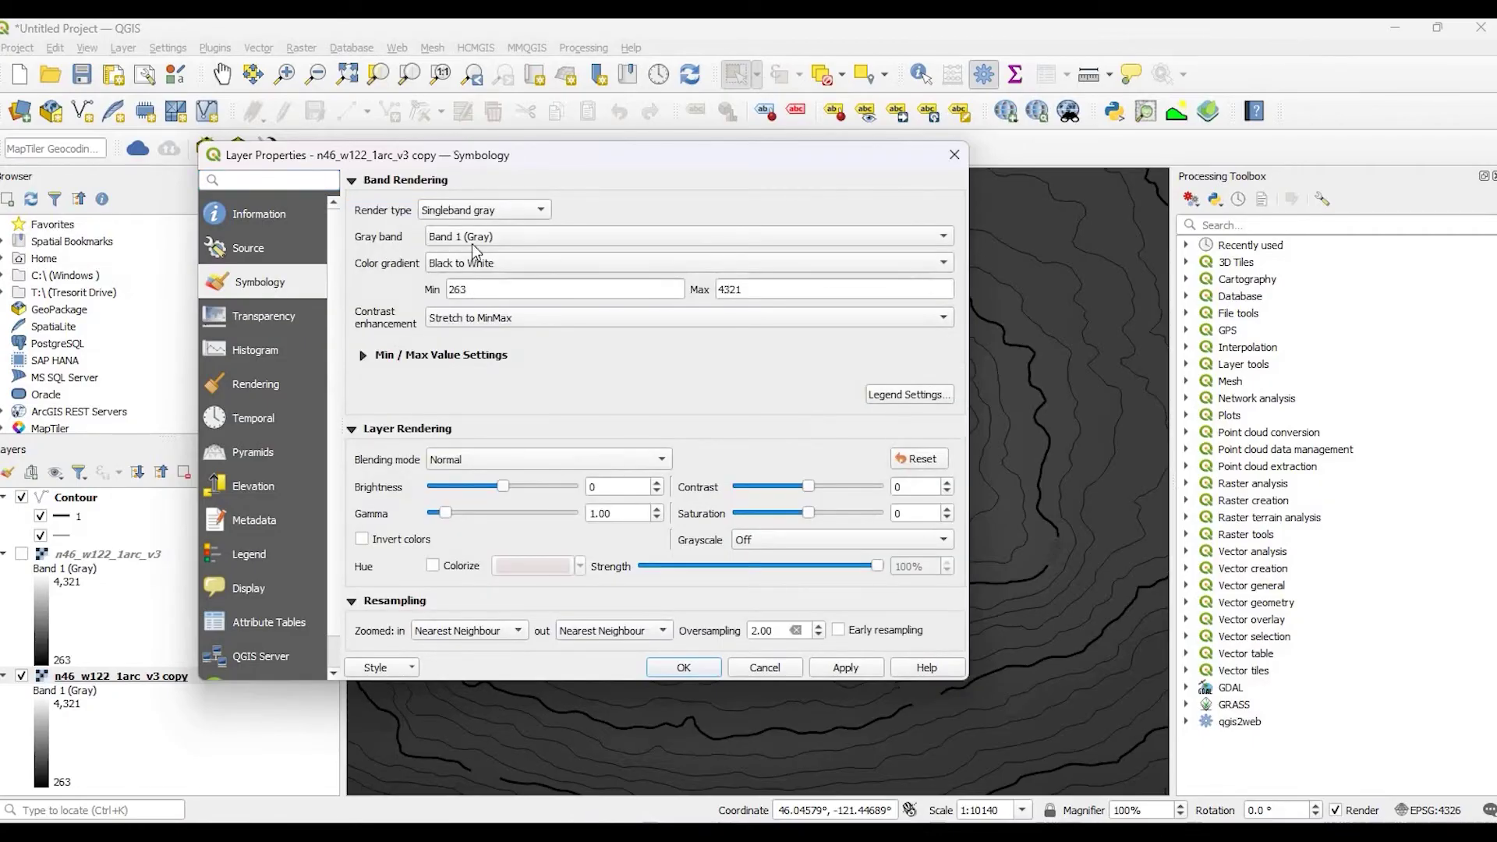
left_click(484, 210)
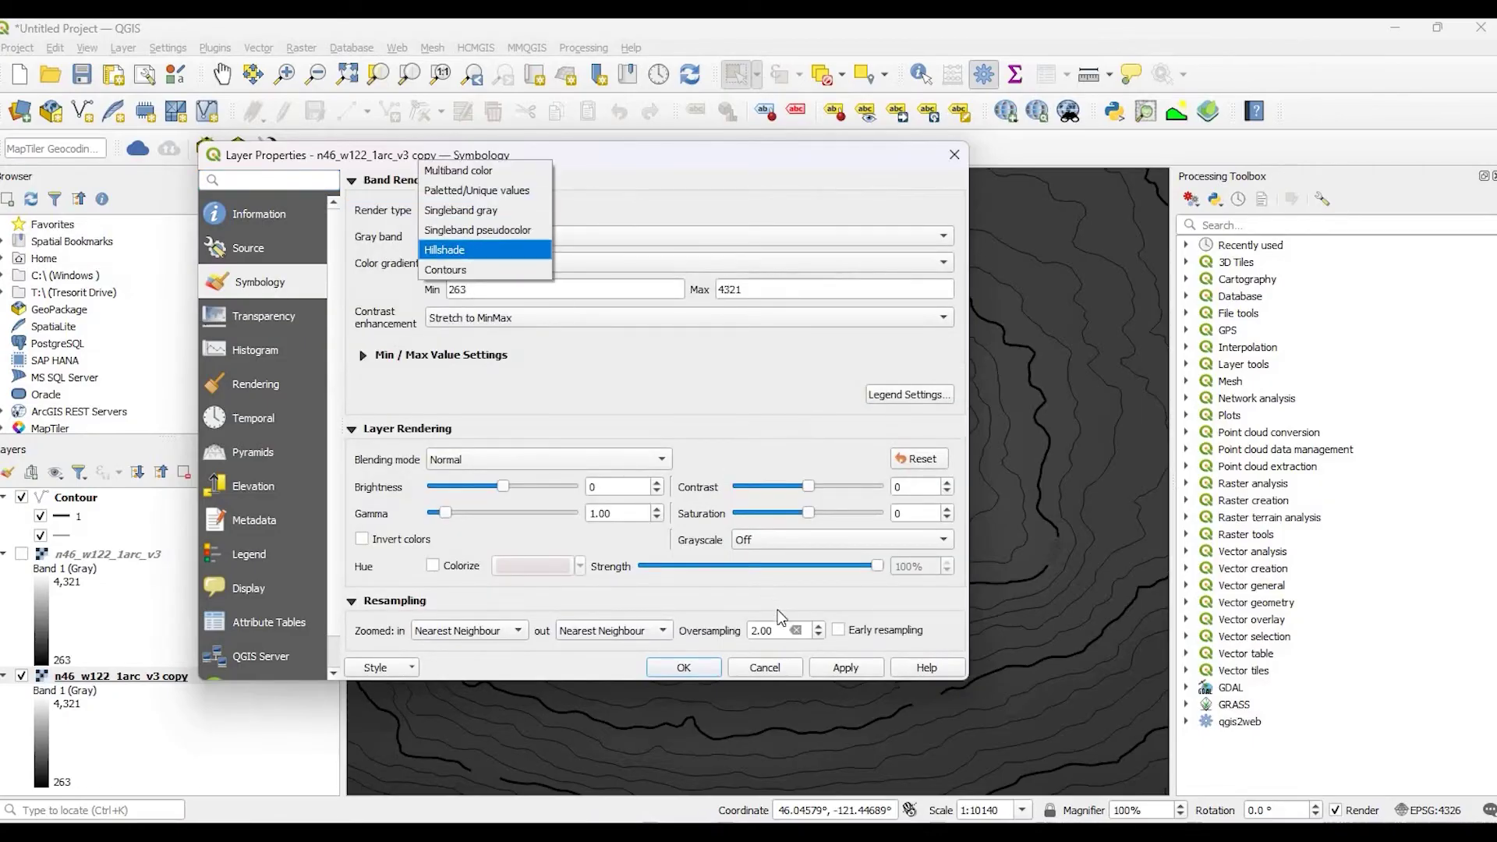
key("Return")
left_click(849, 668)
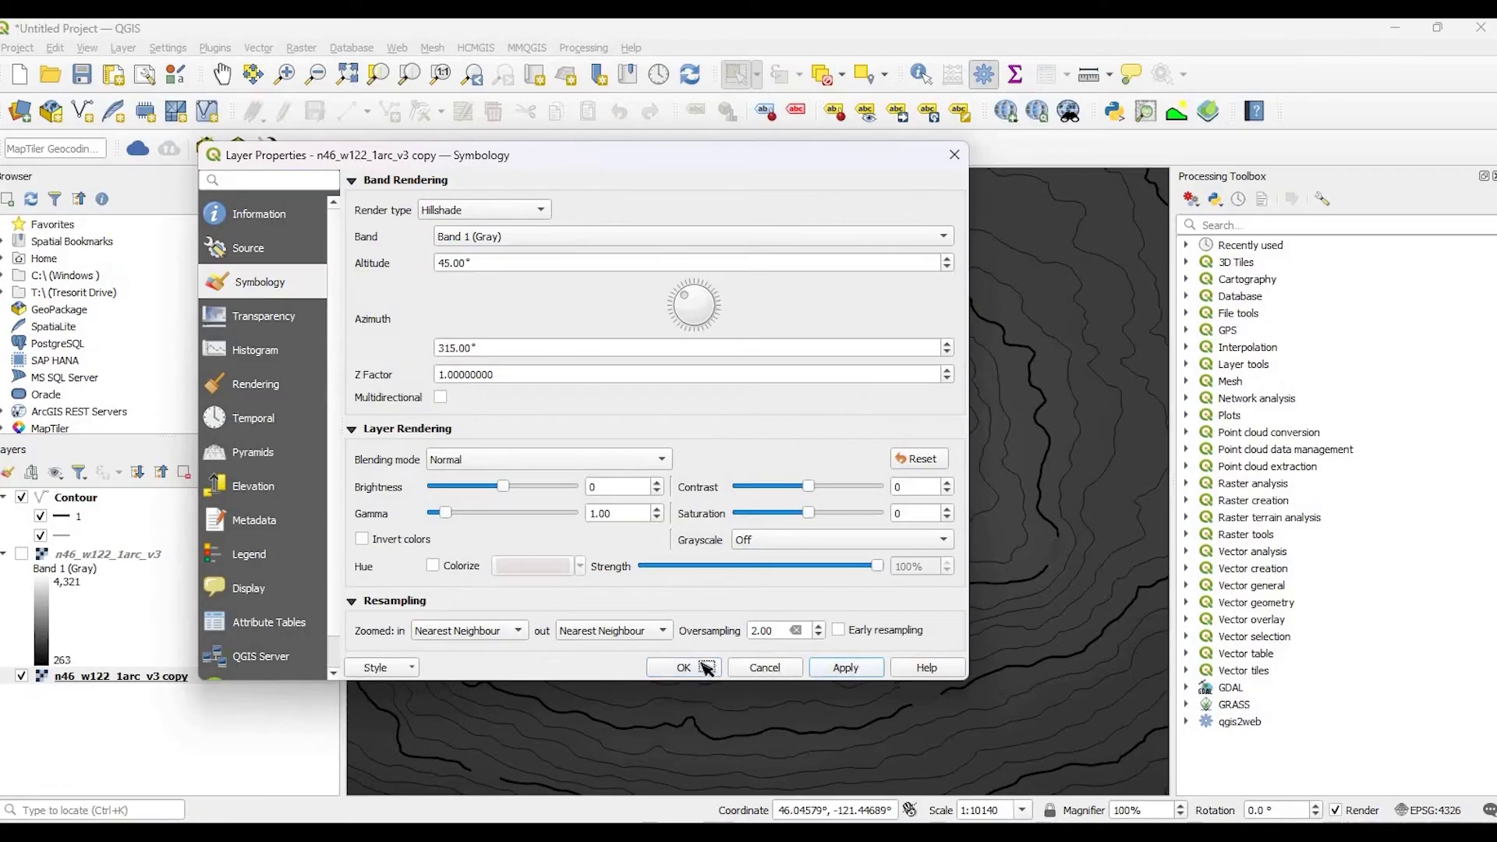
left_click(705, 667)
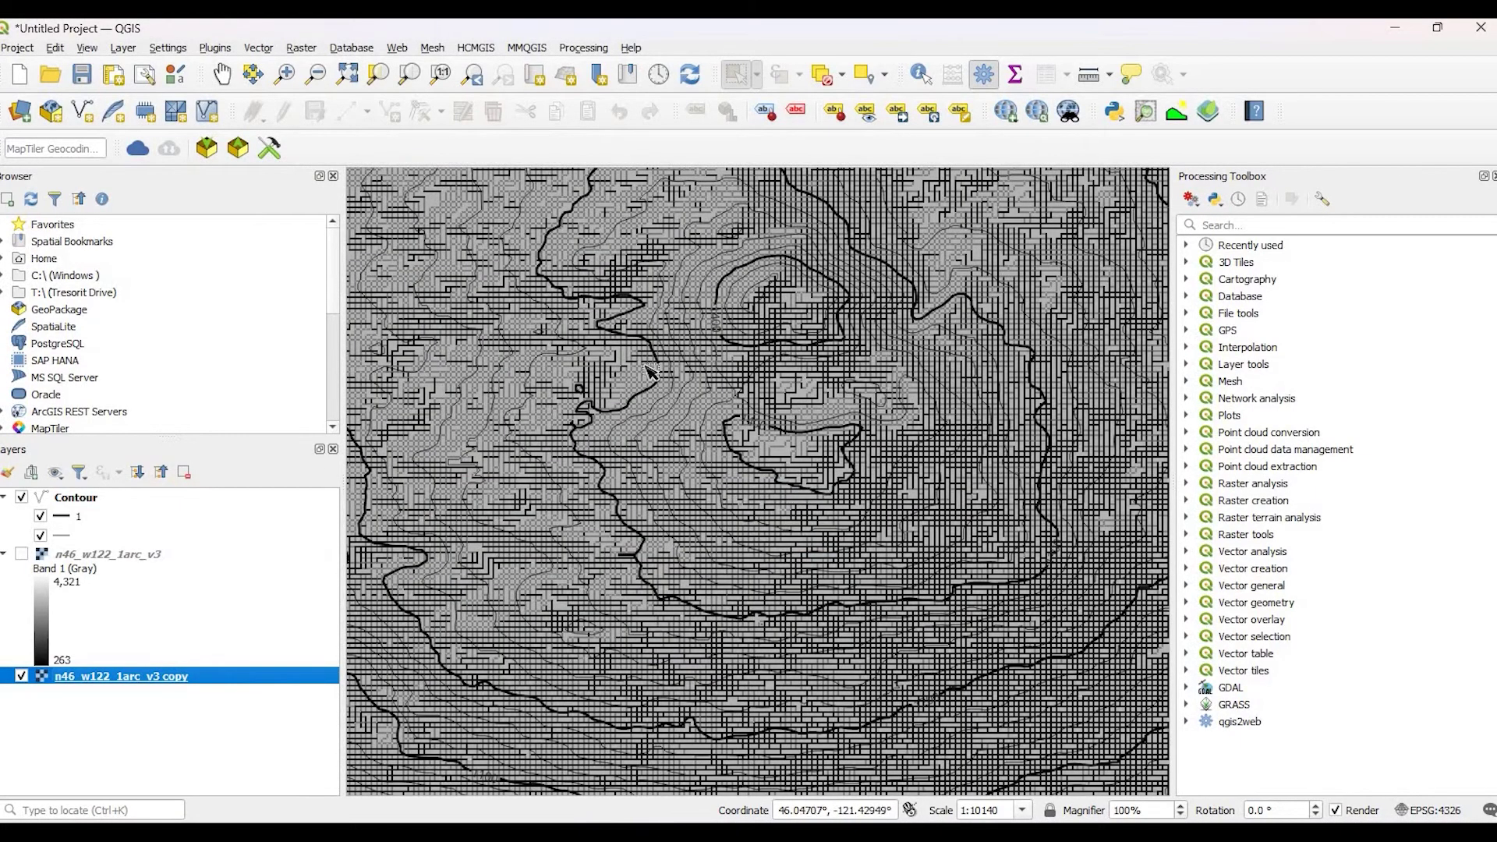
Step: Change the copy's hillshade Z factor to 0.00005, then to 0.000005, applying each value
double_click(120, 676)
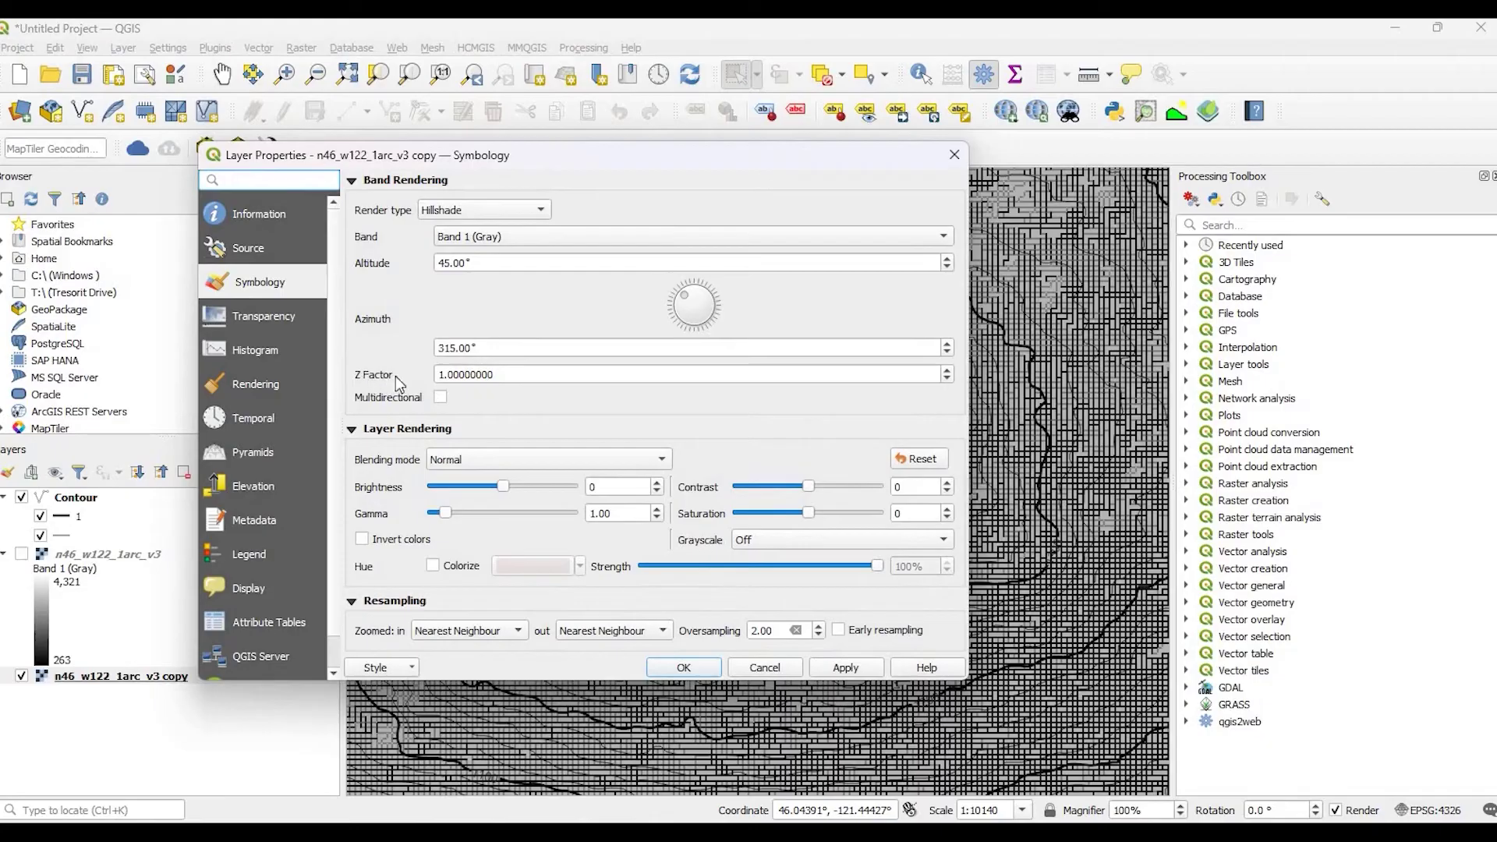
key("Tab")
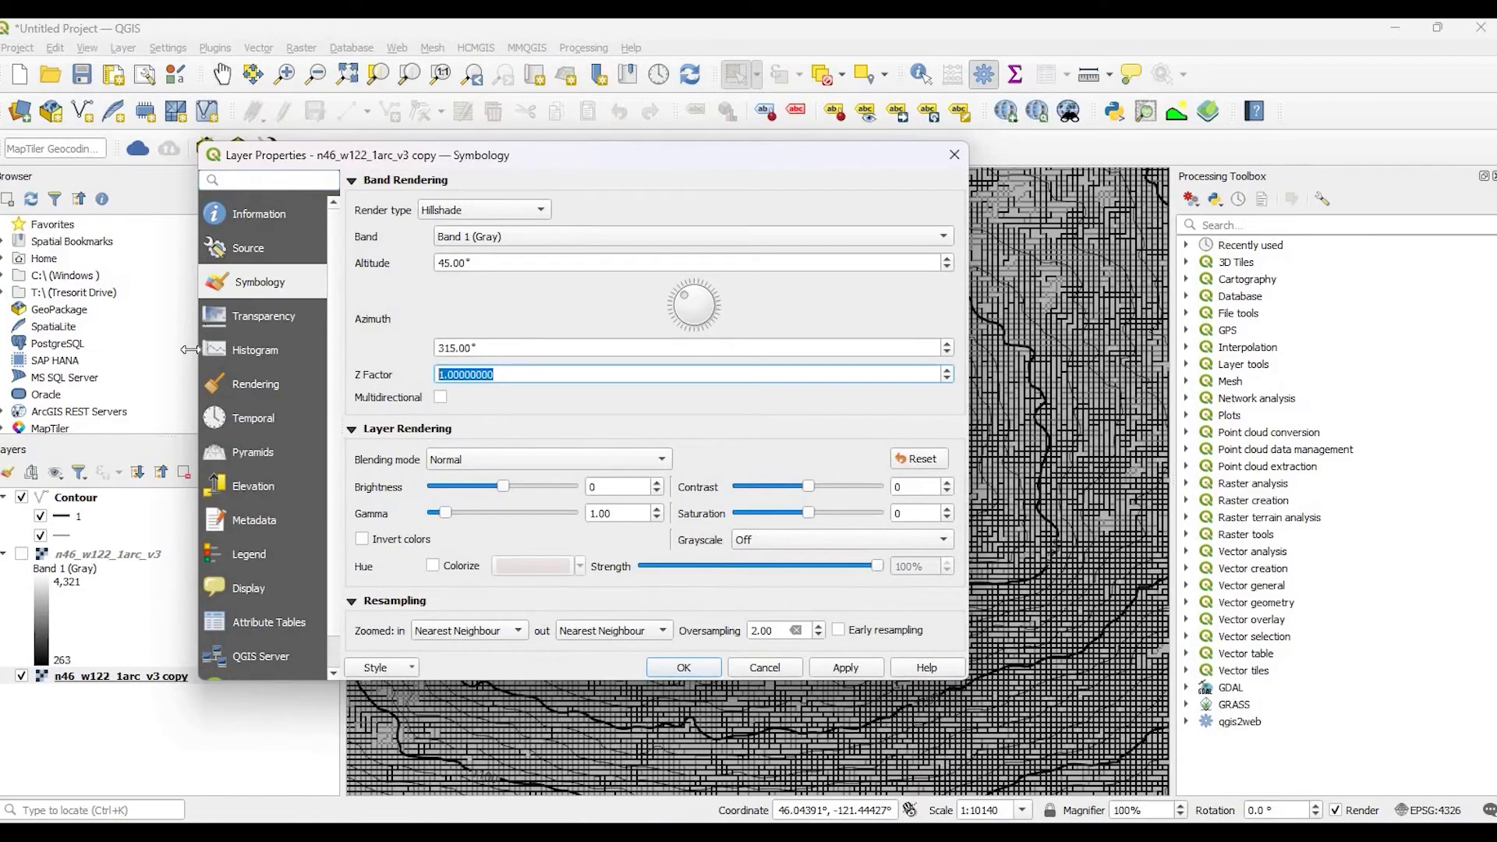
key("BackSpace")
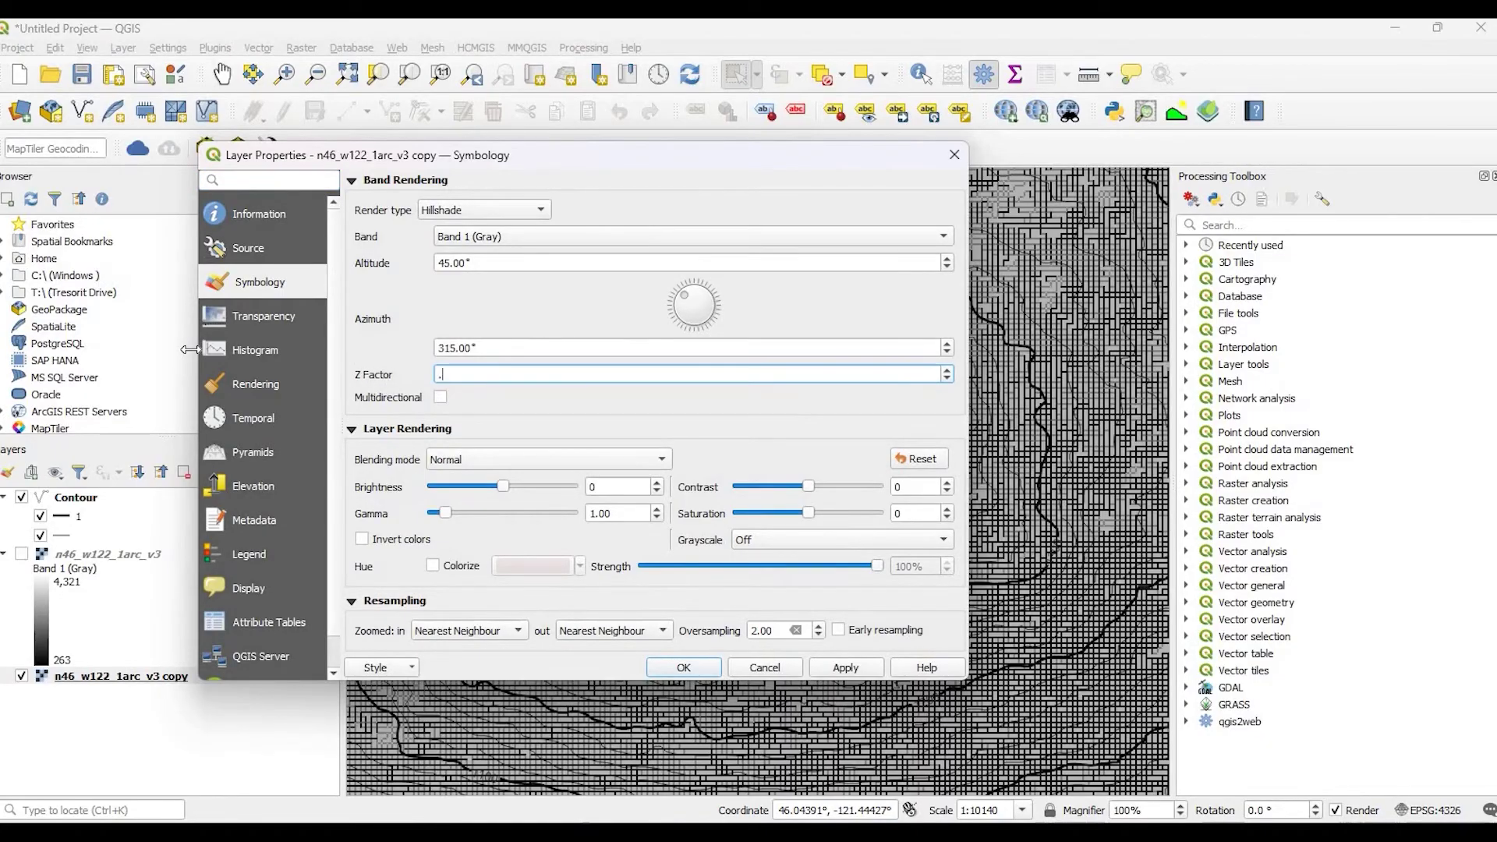
type("0.")
left_click(844, 668)
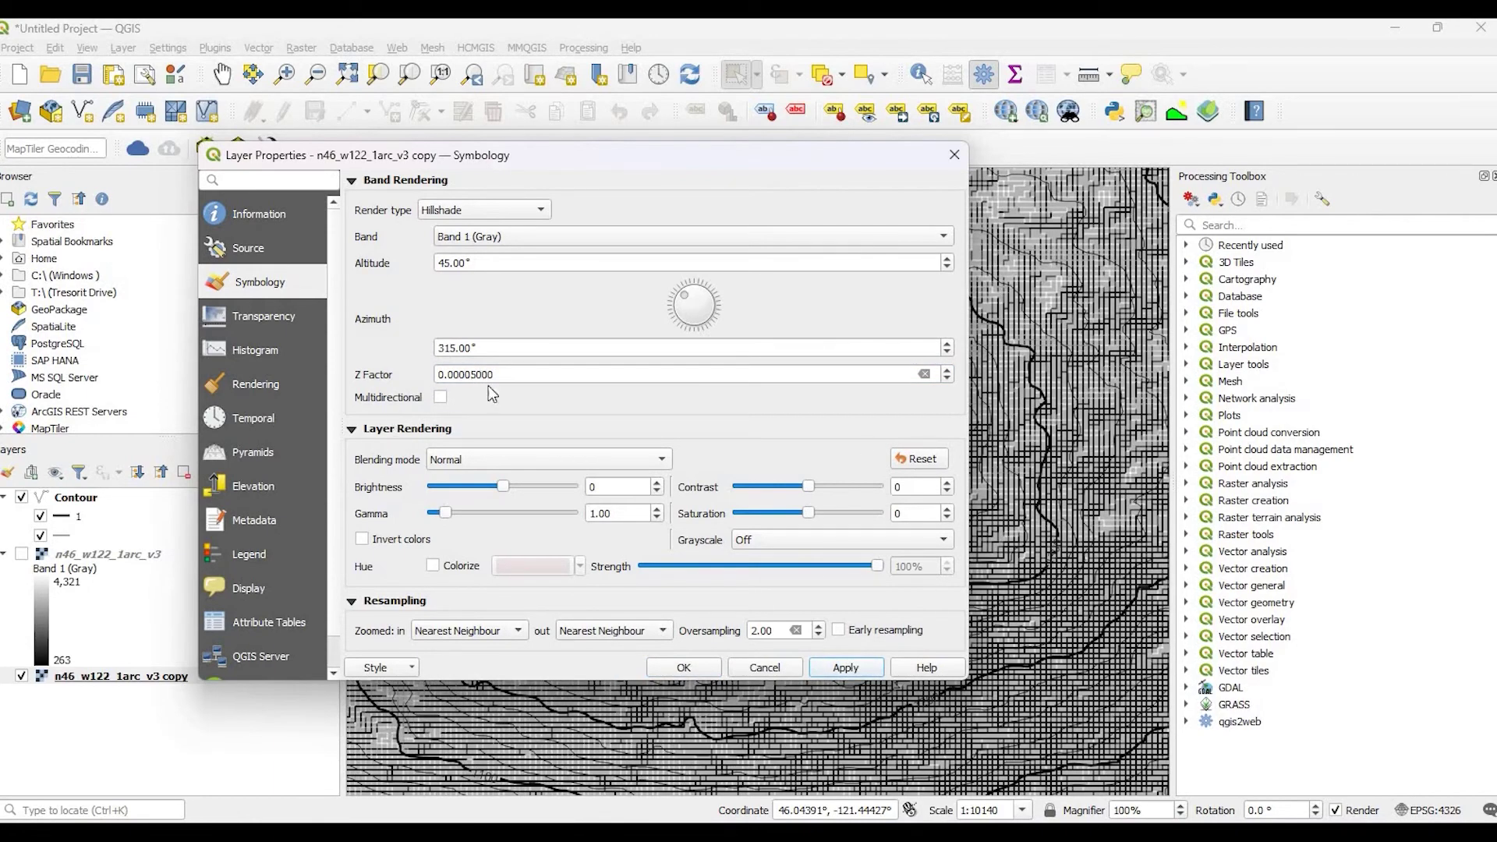
left_click(466, 374)
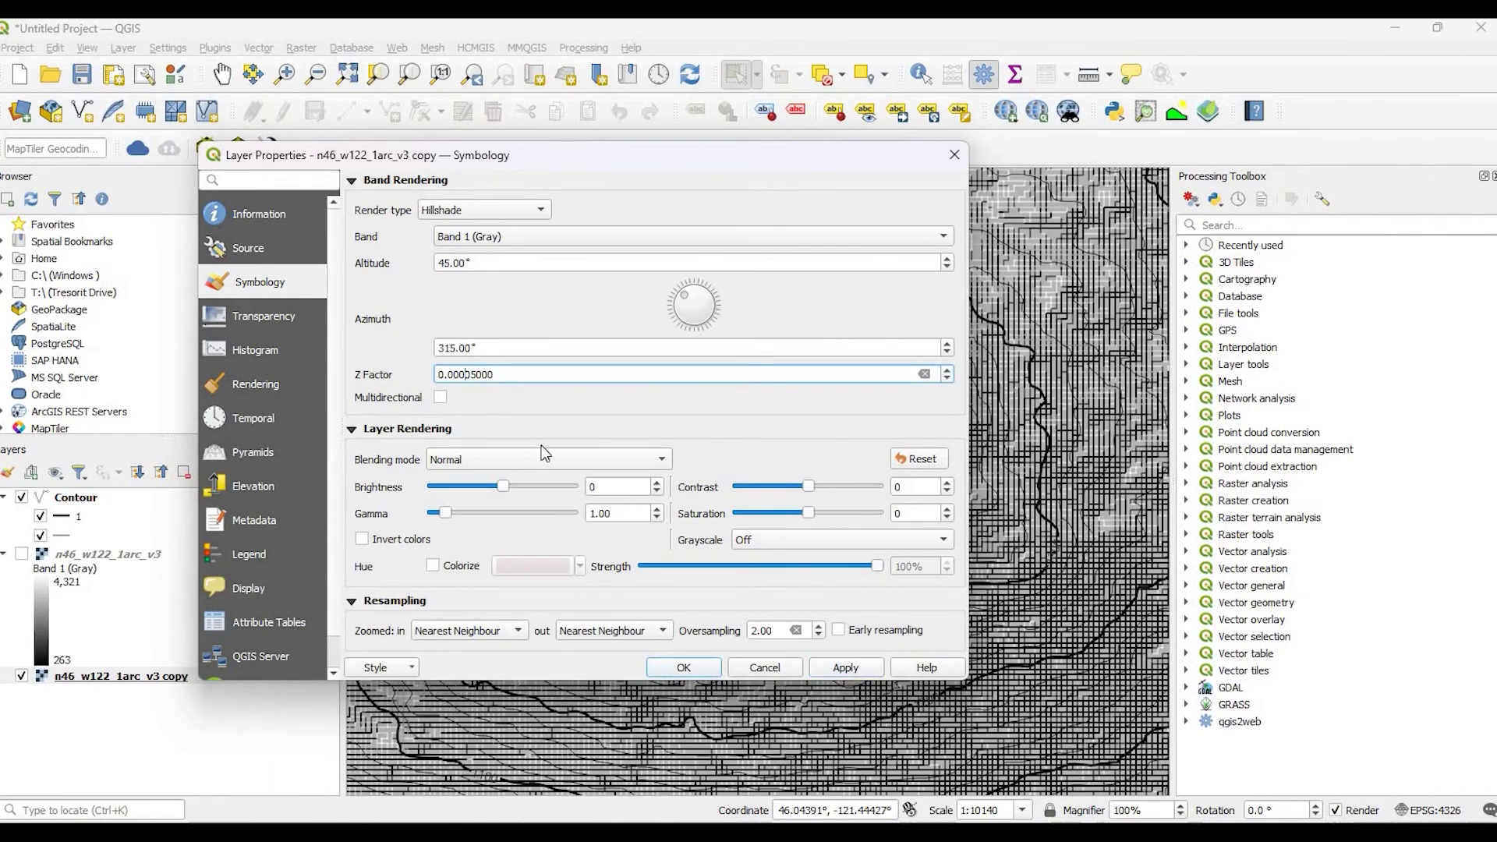
left_click(855, 669)
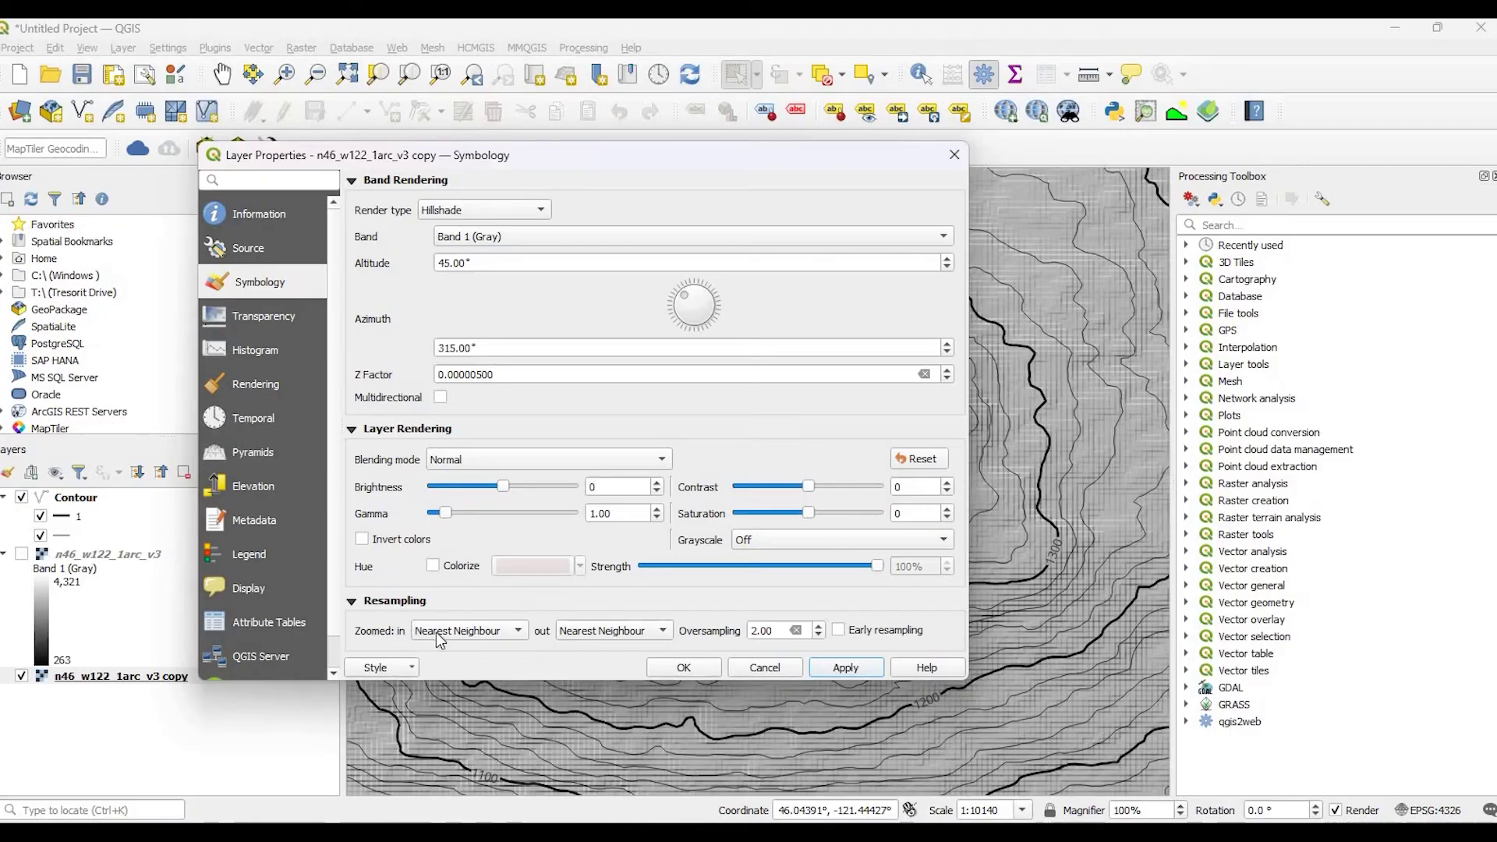
Step: Set both zoomed-in and zoomed-out resampling to Bilinear (2x2 Kernel)
left_click(494, 633)
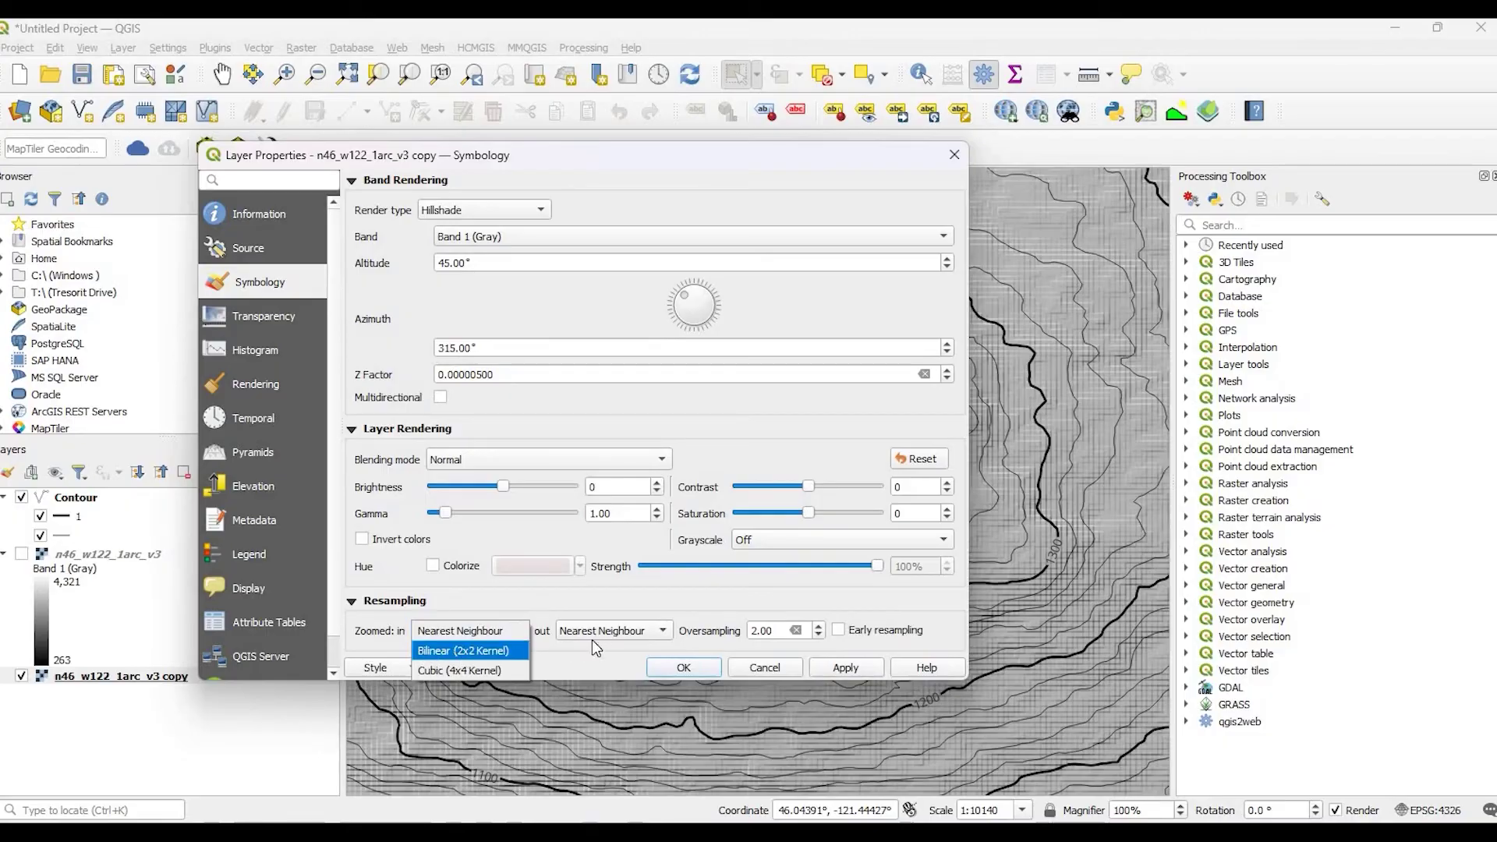
left_click(468, 650)
left_click(612, 630)
left_click(608, 650)
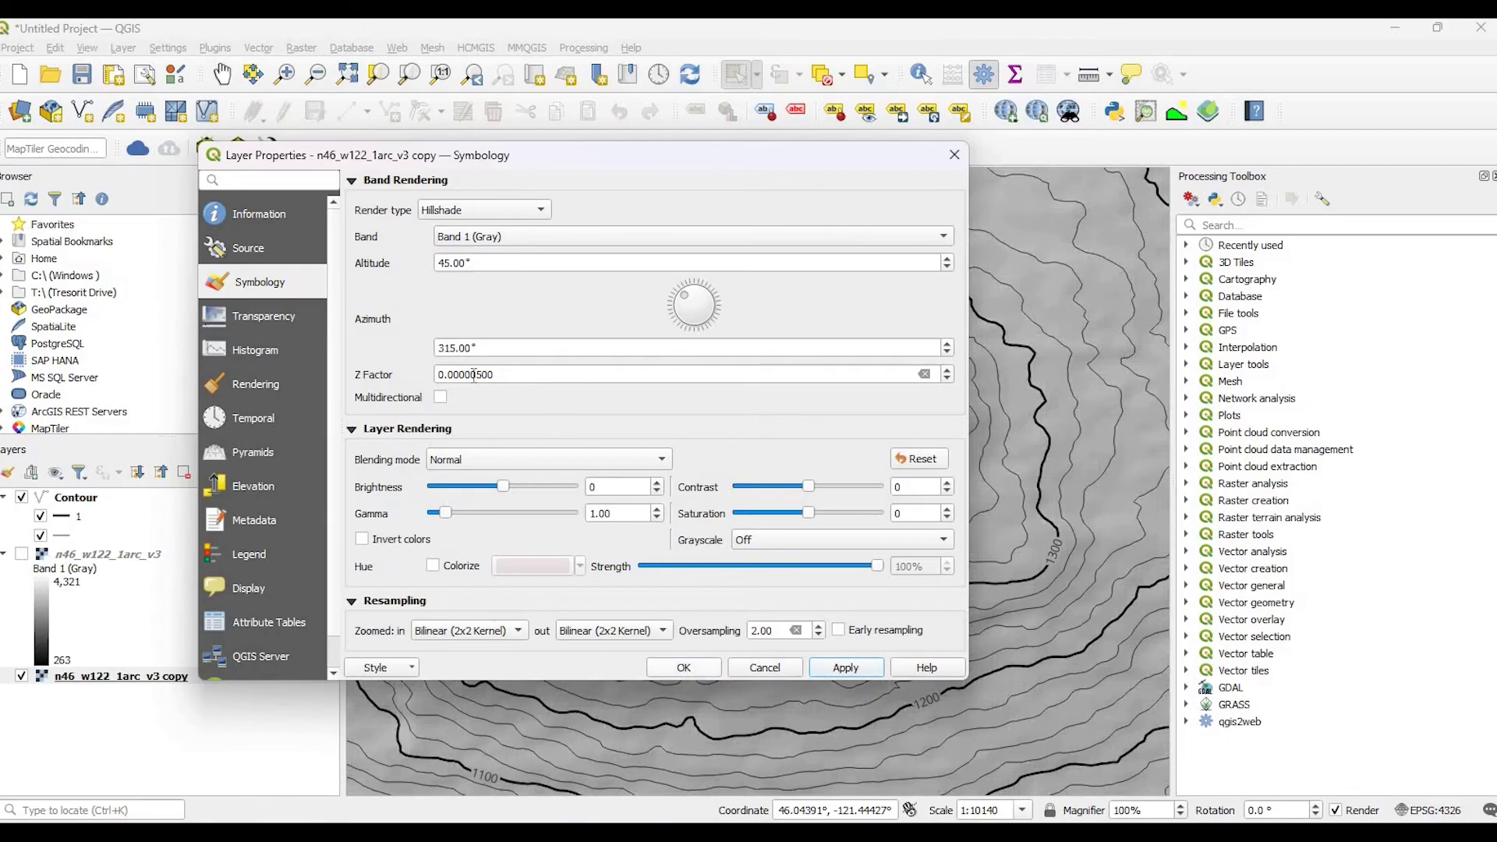
Step: Adjust the hillshade Z factor to 0.00005 and close the layer properties
left_click(441, 374)
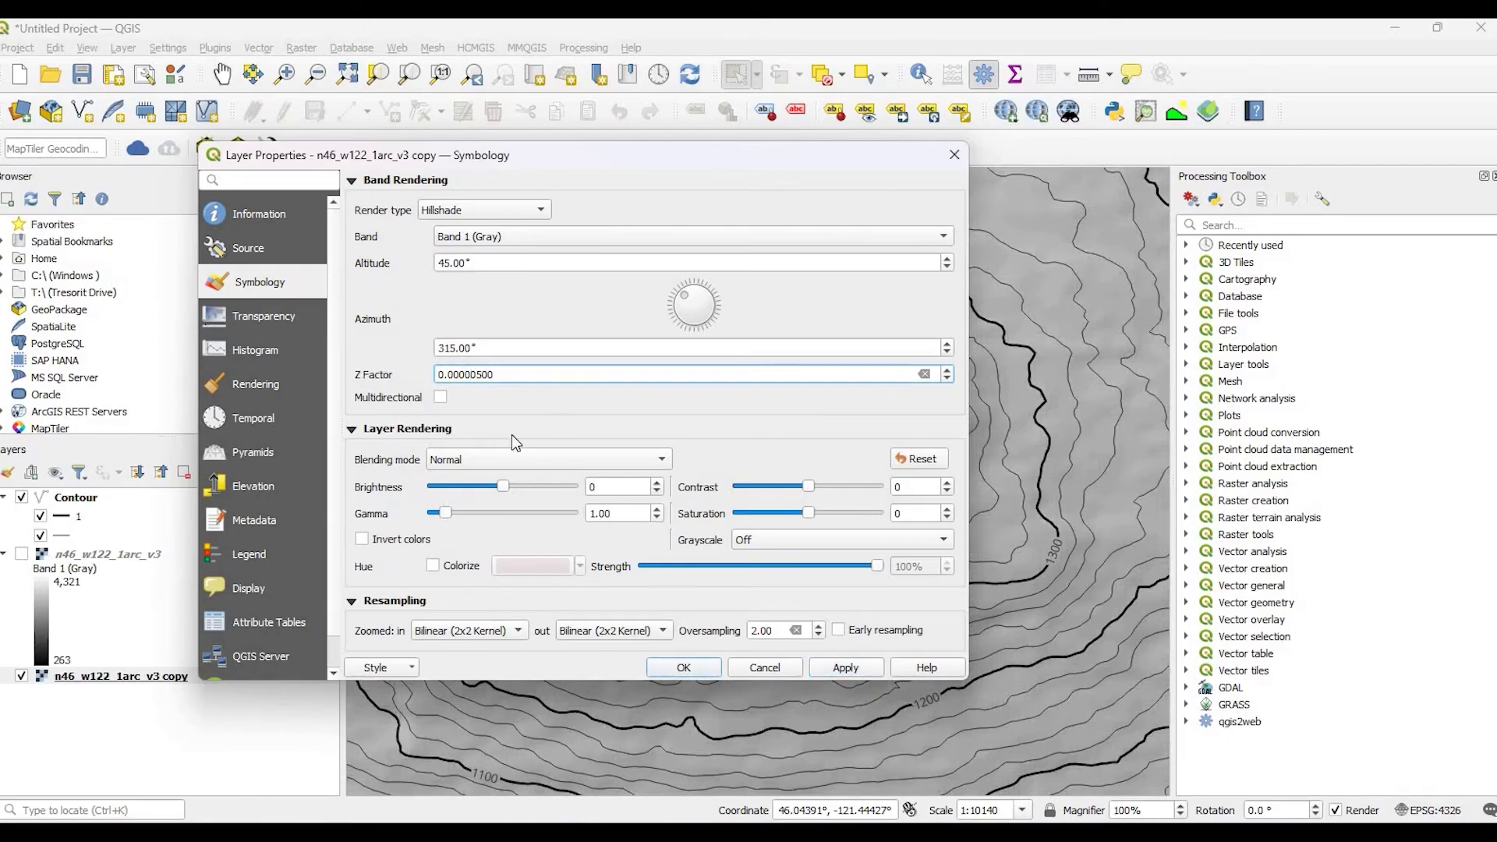
key("BackSpace")
left_click(820, 670)
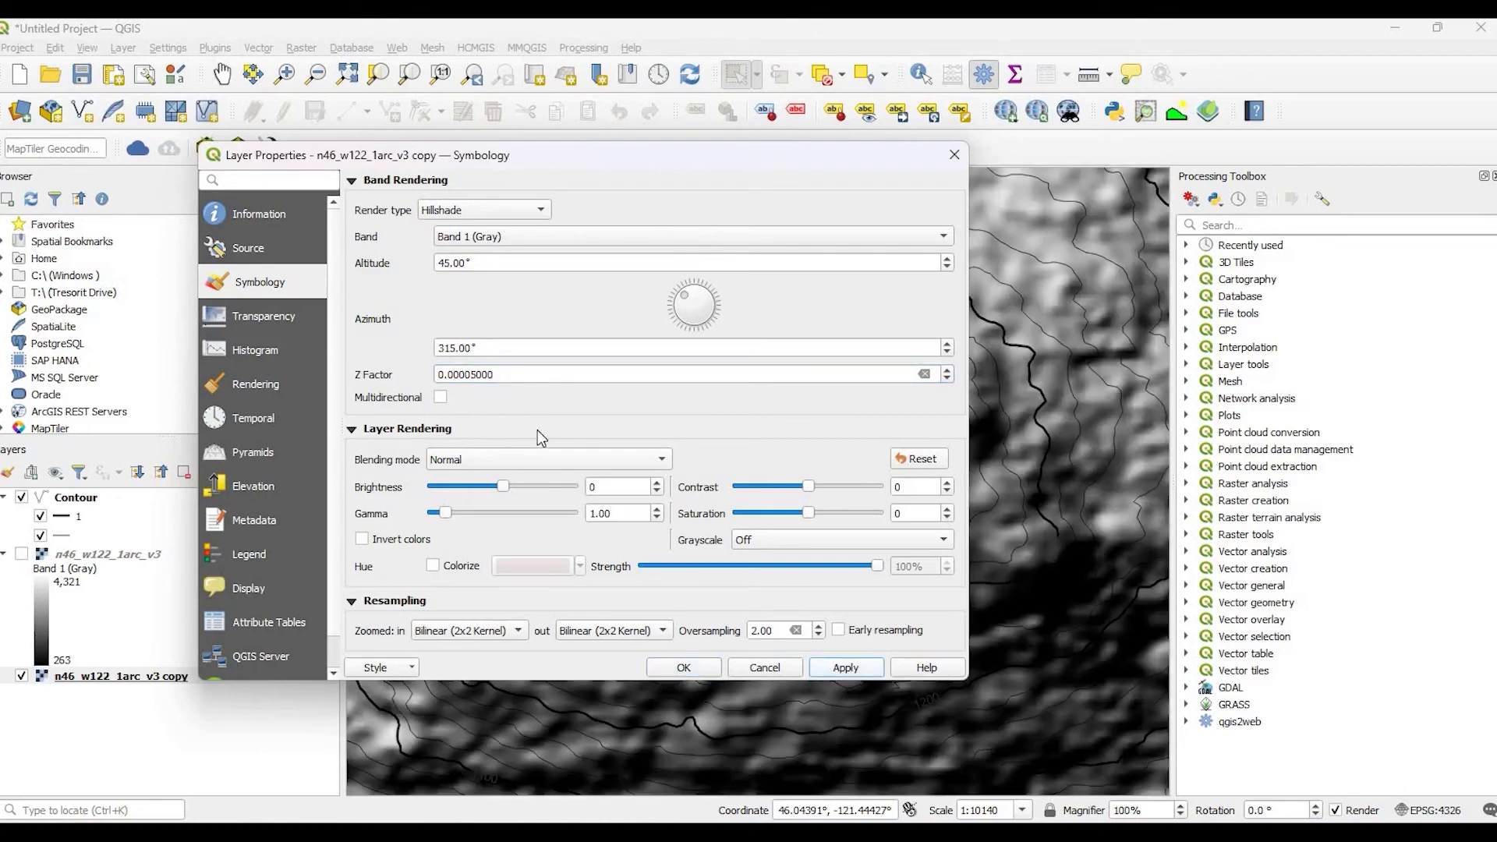
left_click(476, 376)
key("Return")
Step: Zoom in on the hill and shift the view west to centre the summit
scroll(710, 575, "down", 1)
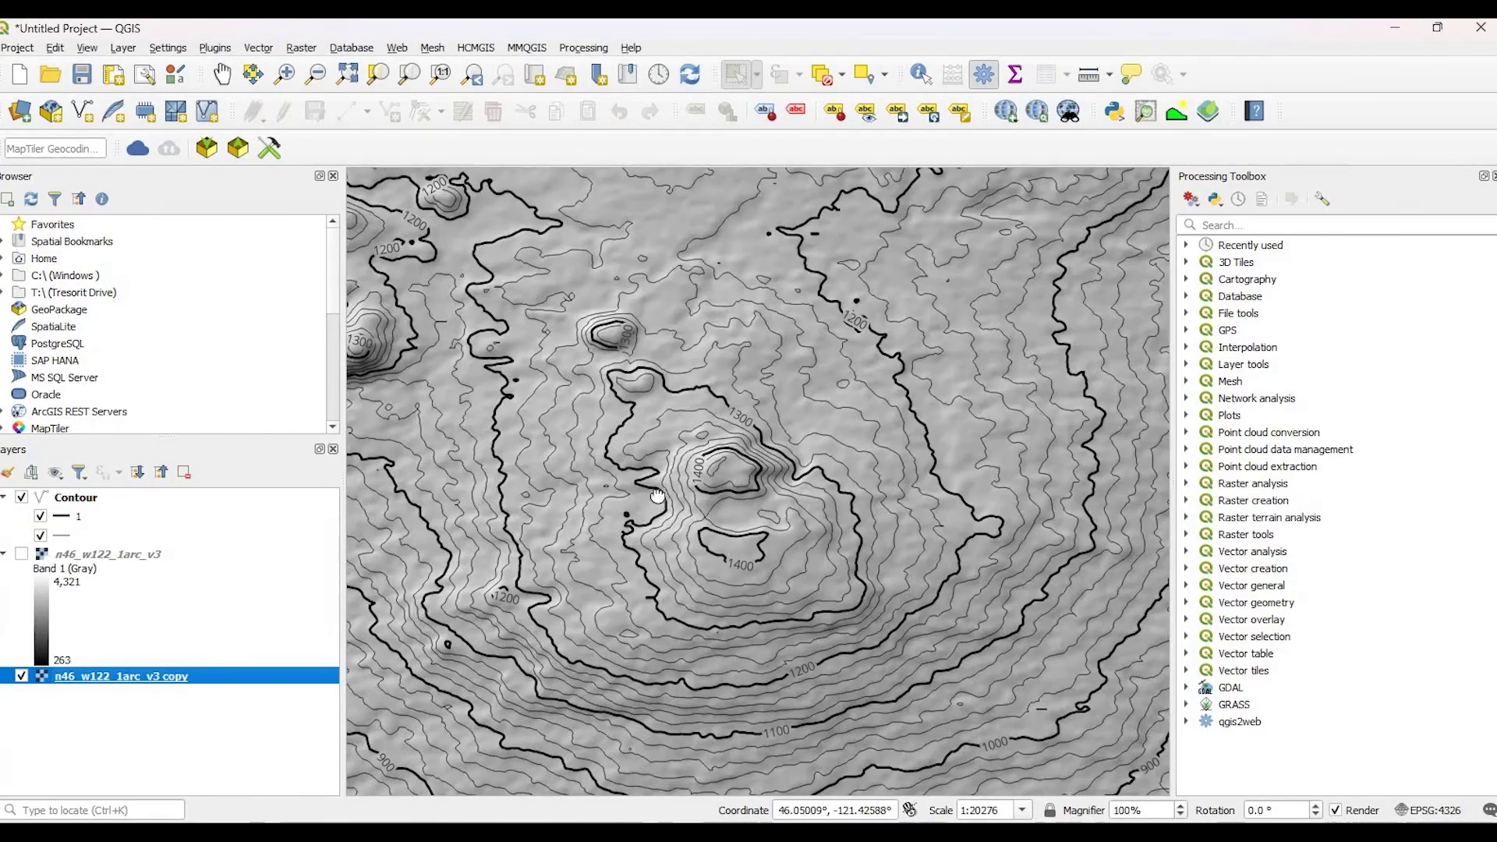
scroll(710, 575, "up", 1)
key("Left")
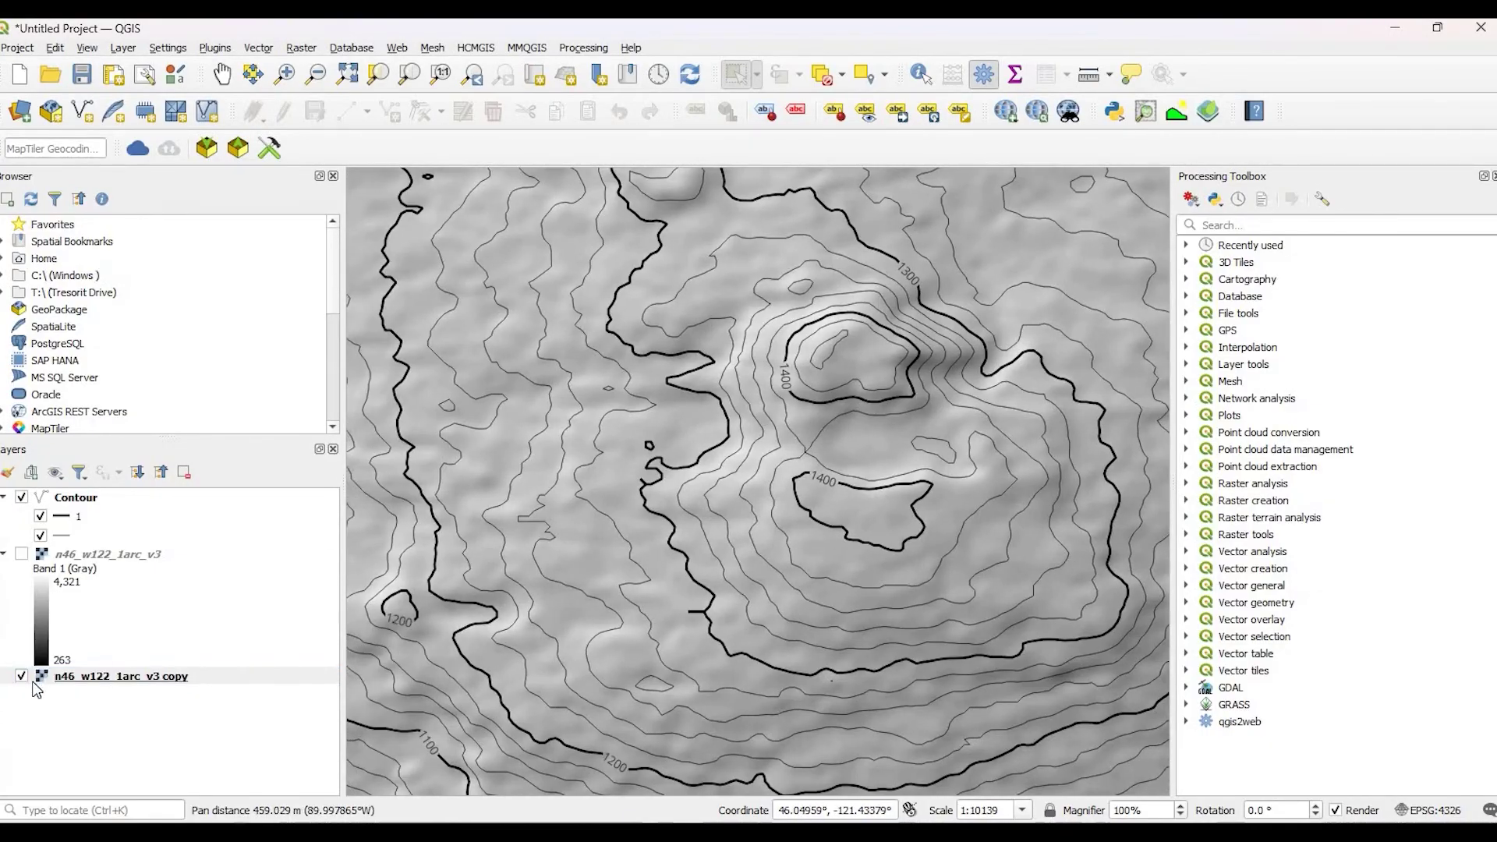
Step: Show the original DEM, render it as Singleband pseudocolor (263–4321), and start a new color ramp
left_click(21, 553)
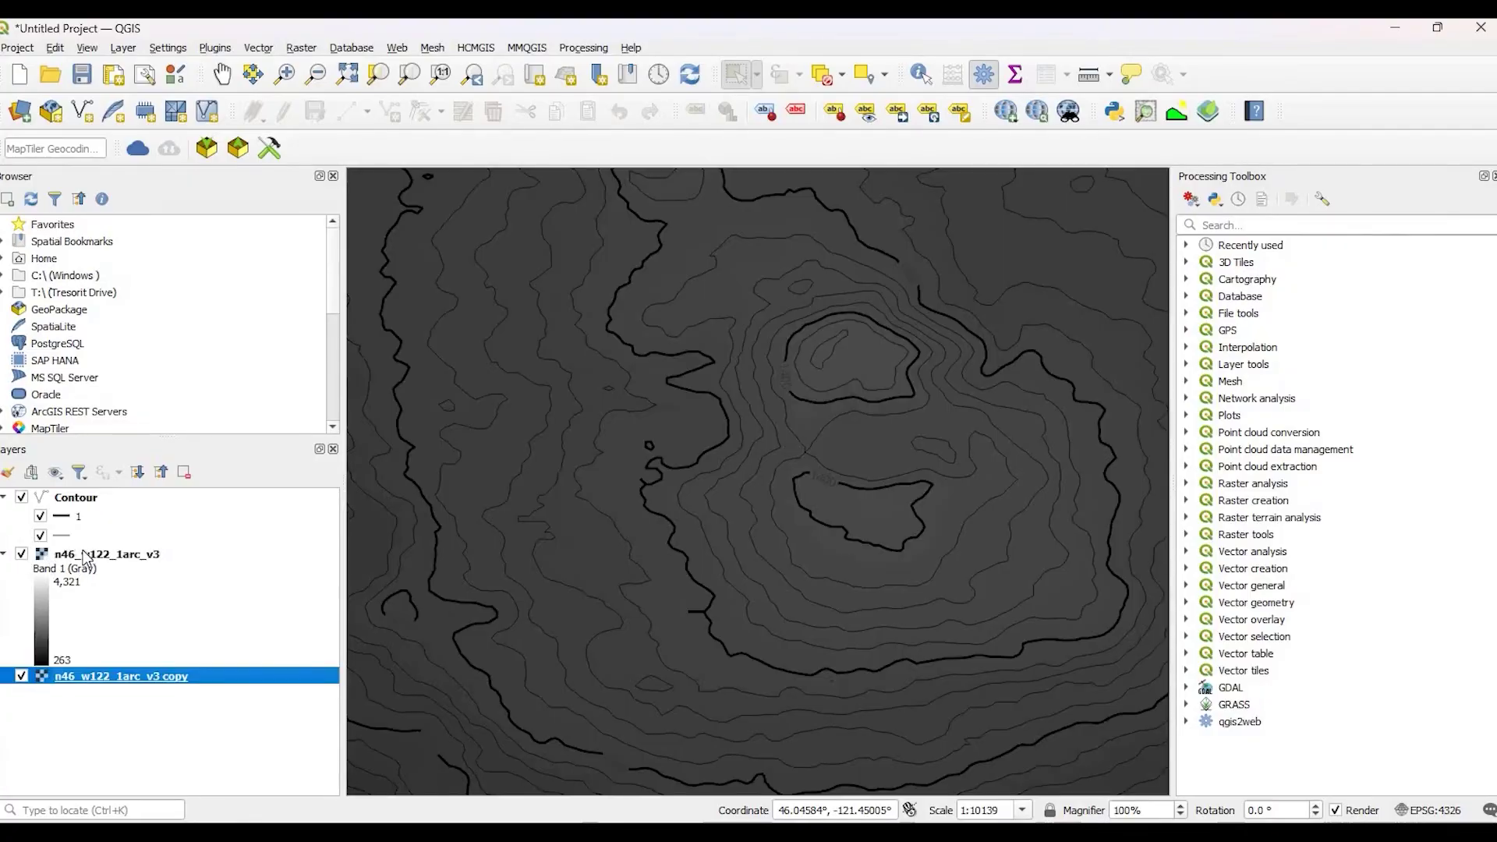
double_click(85, 556)
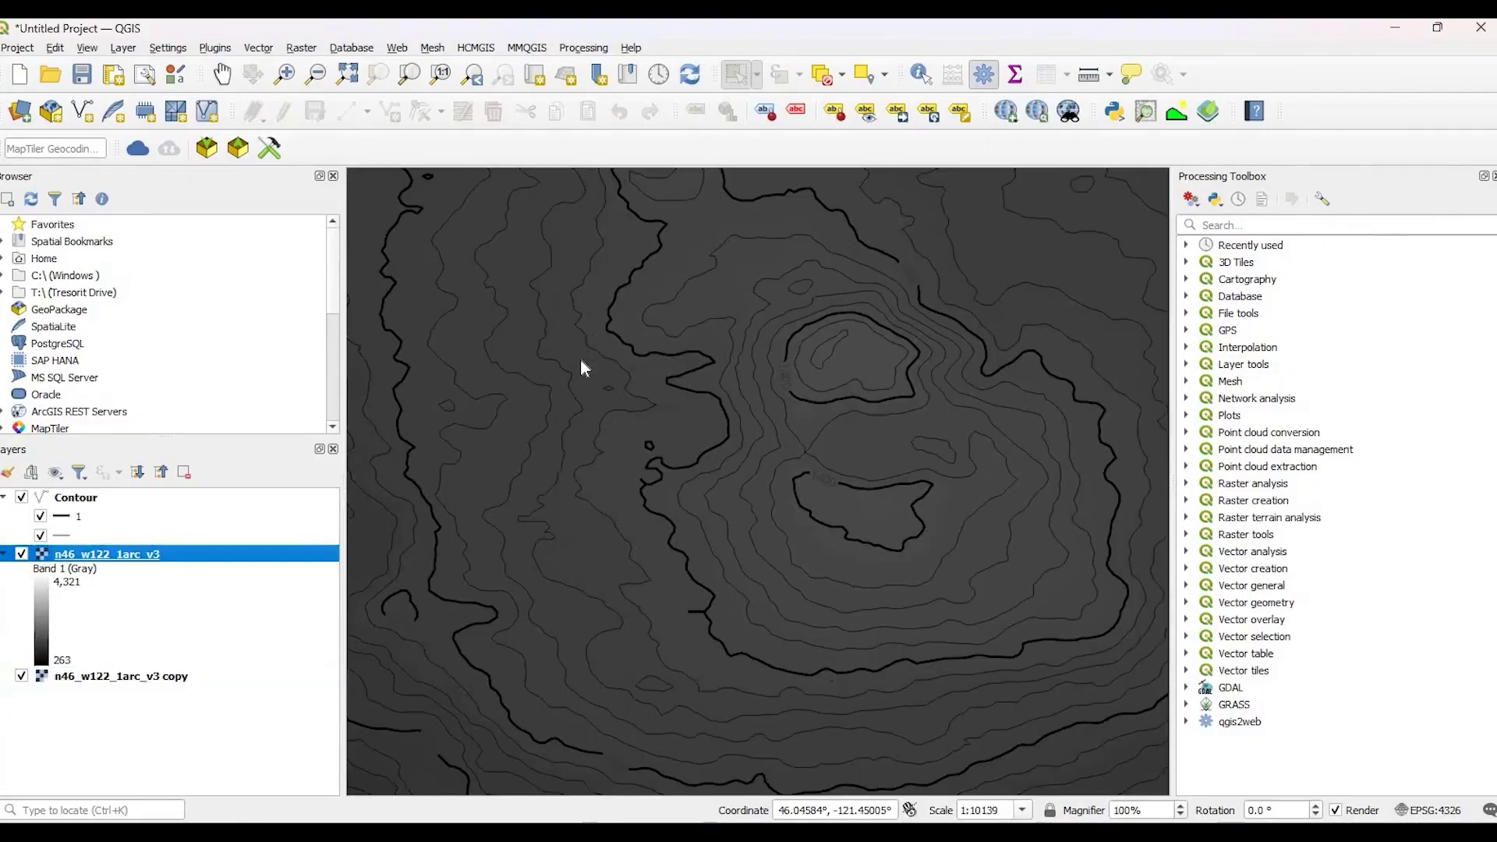
left_click(485, 209)
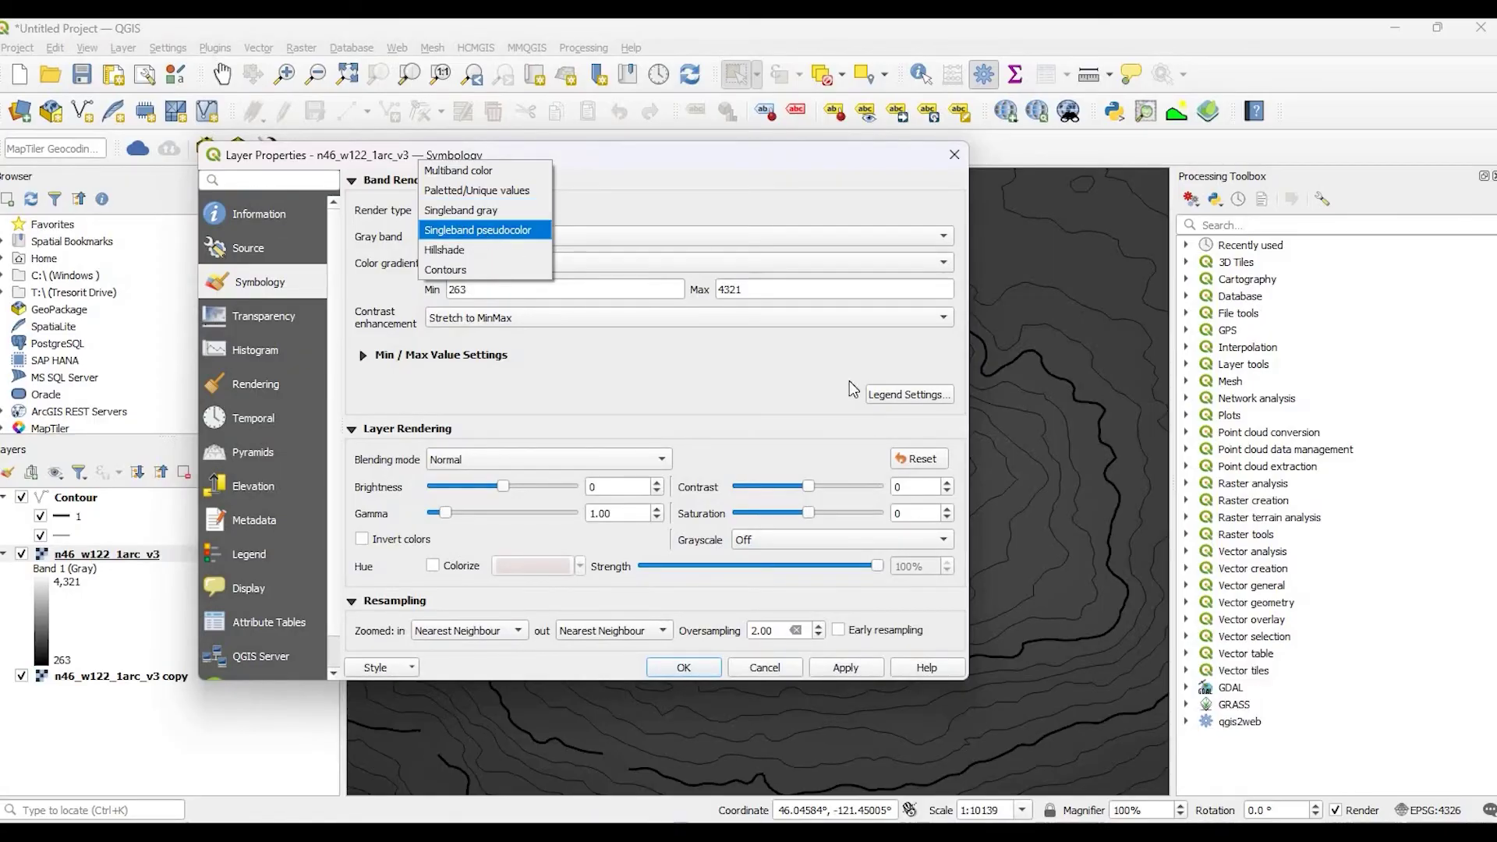
left_click(480, 229)
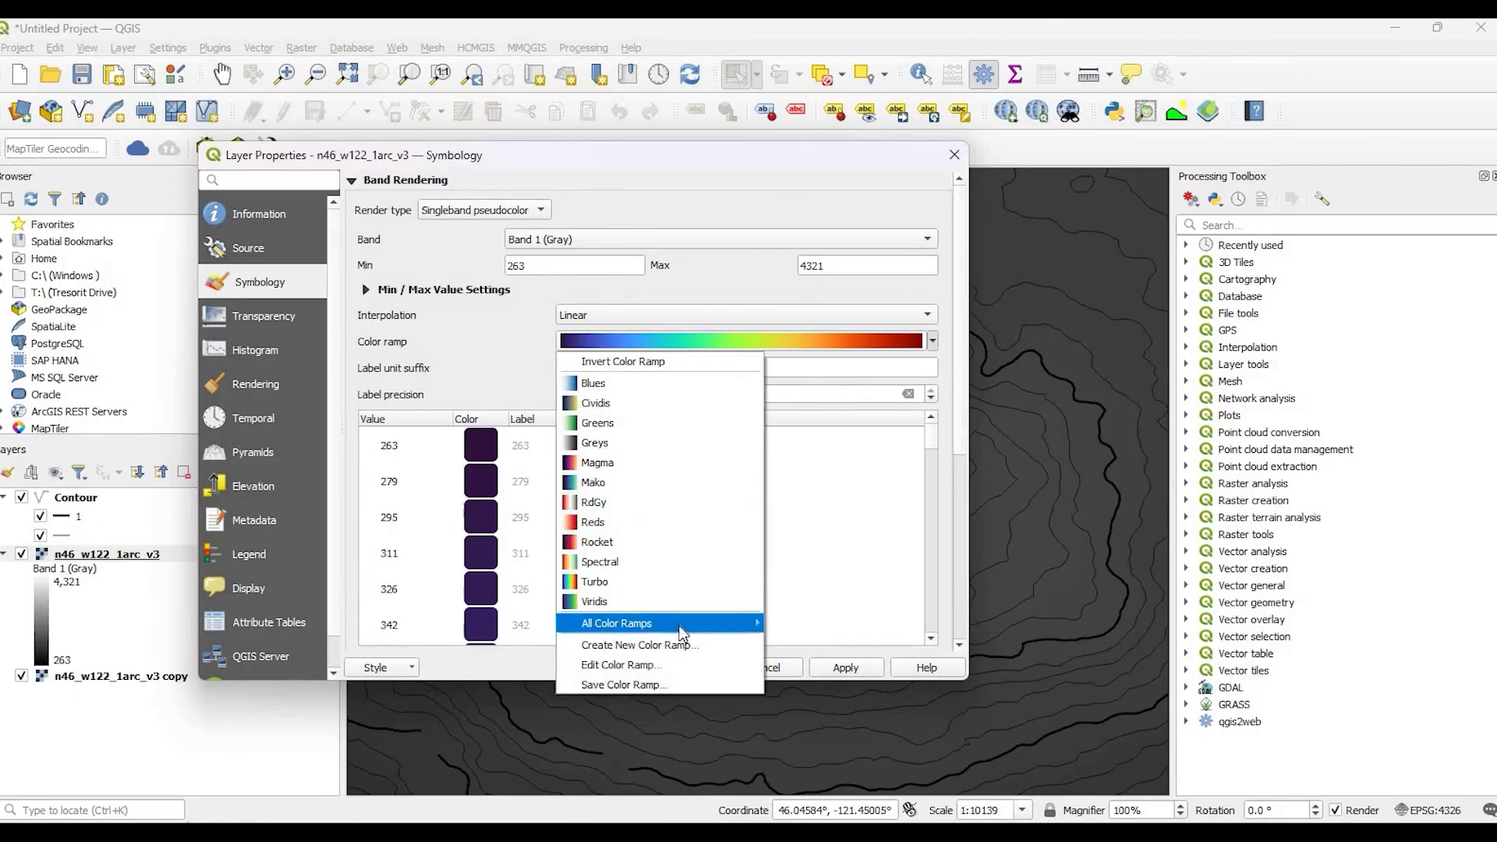
mouse_move(679, 623)
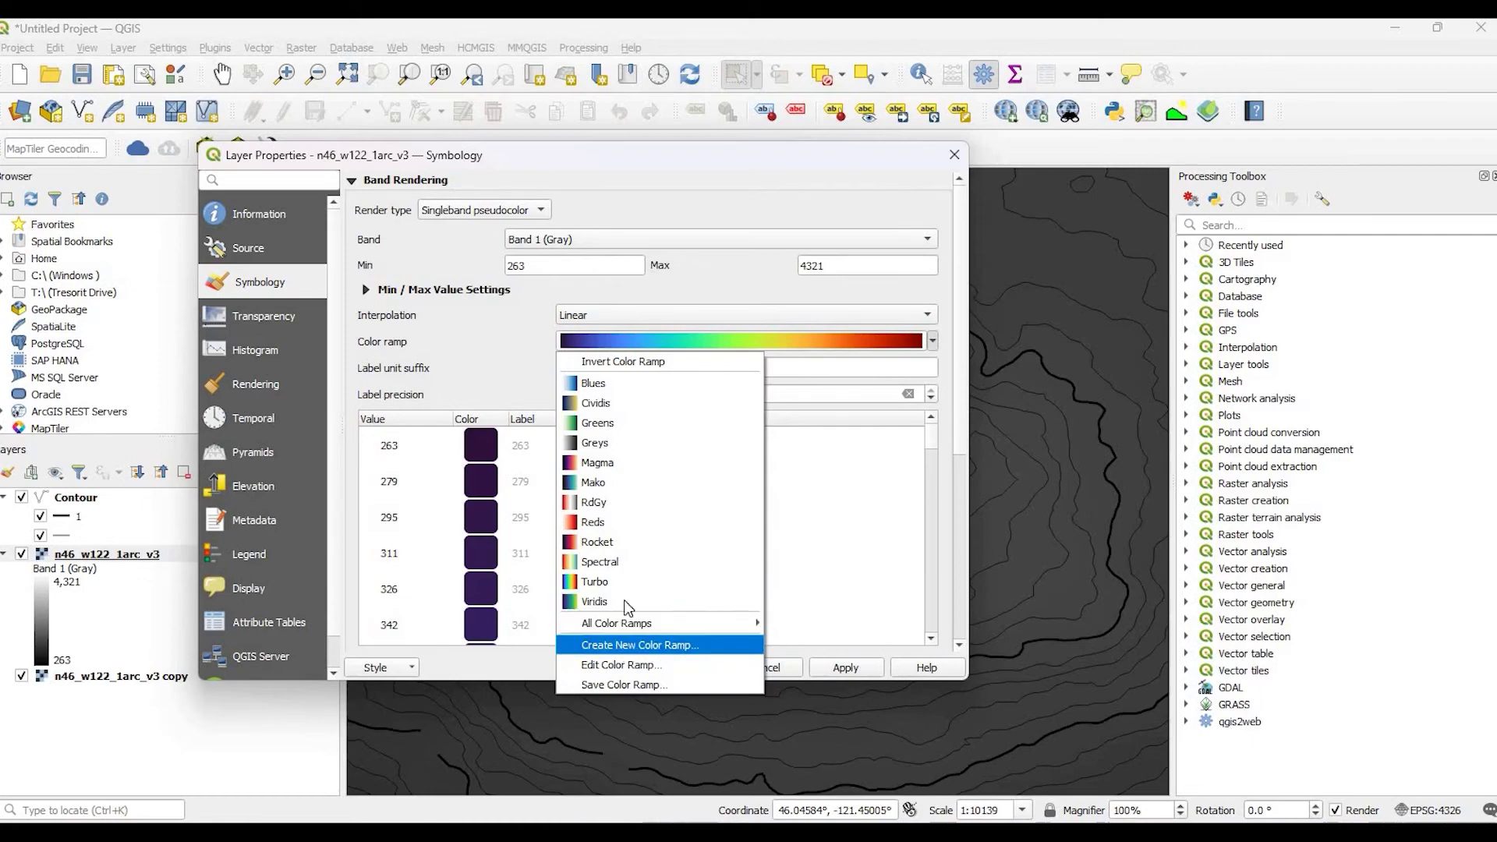
key("Return")
Step: Choose the cpt-city catalog and pick the Topography palette cd-a as the DEM ramp
left_click(546, 422)
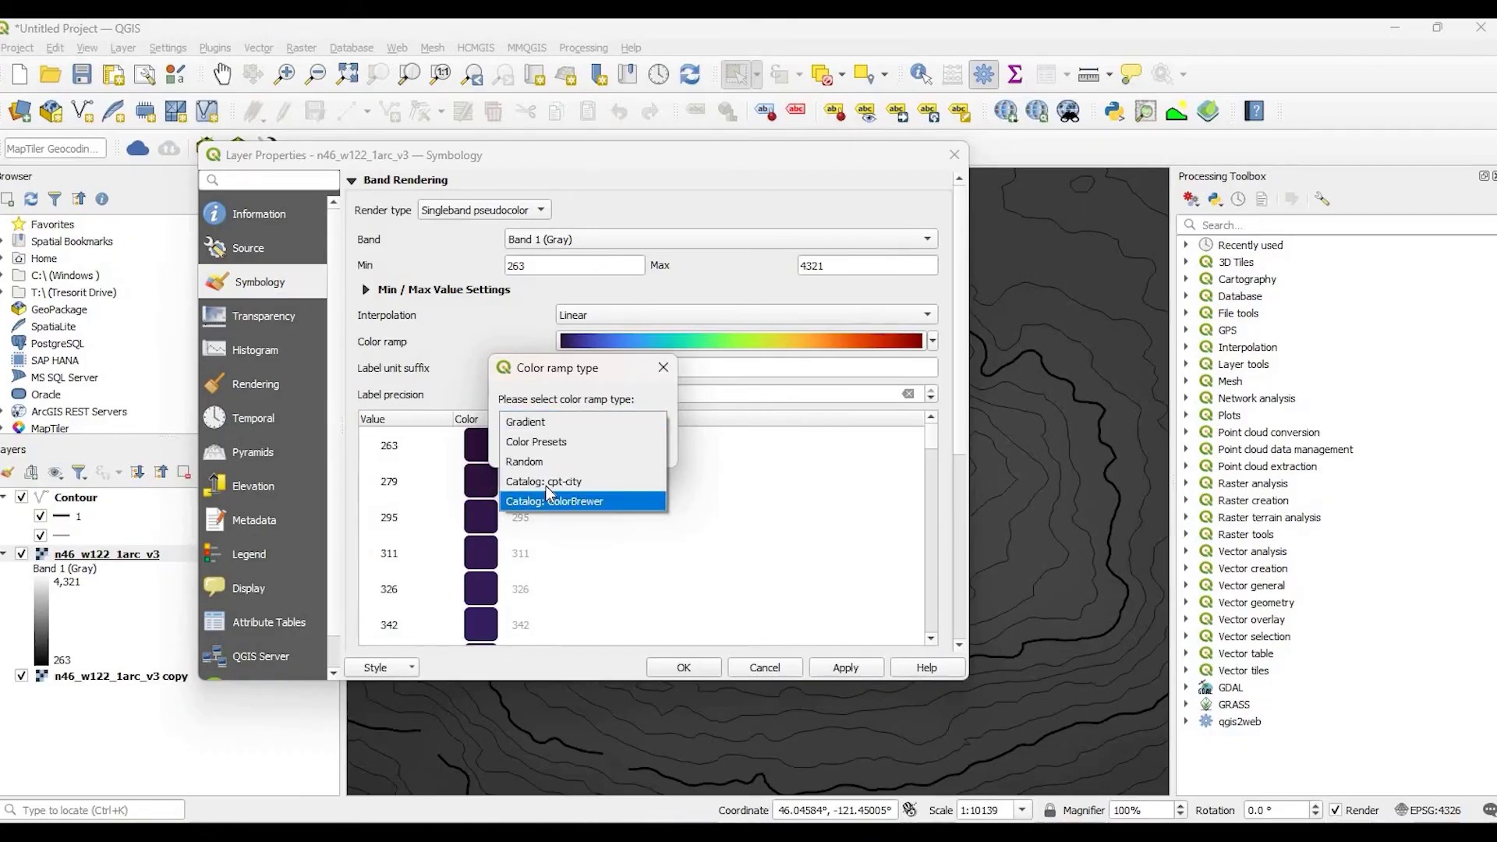
key("Return")
left_click(577, 450)
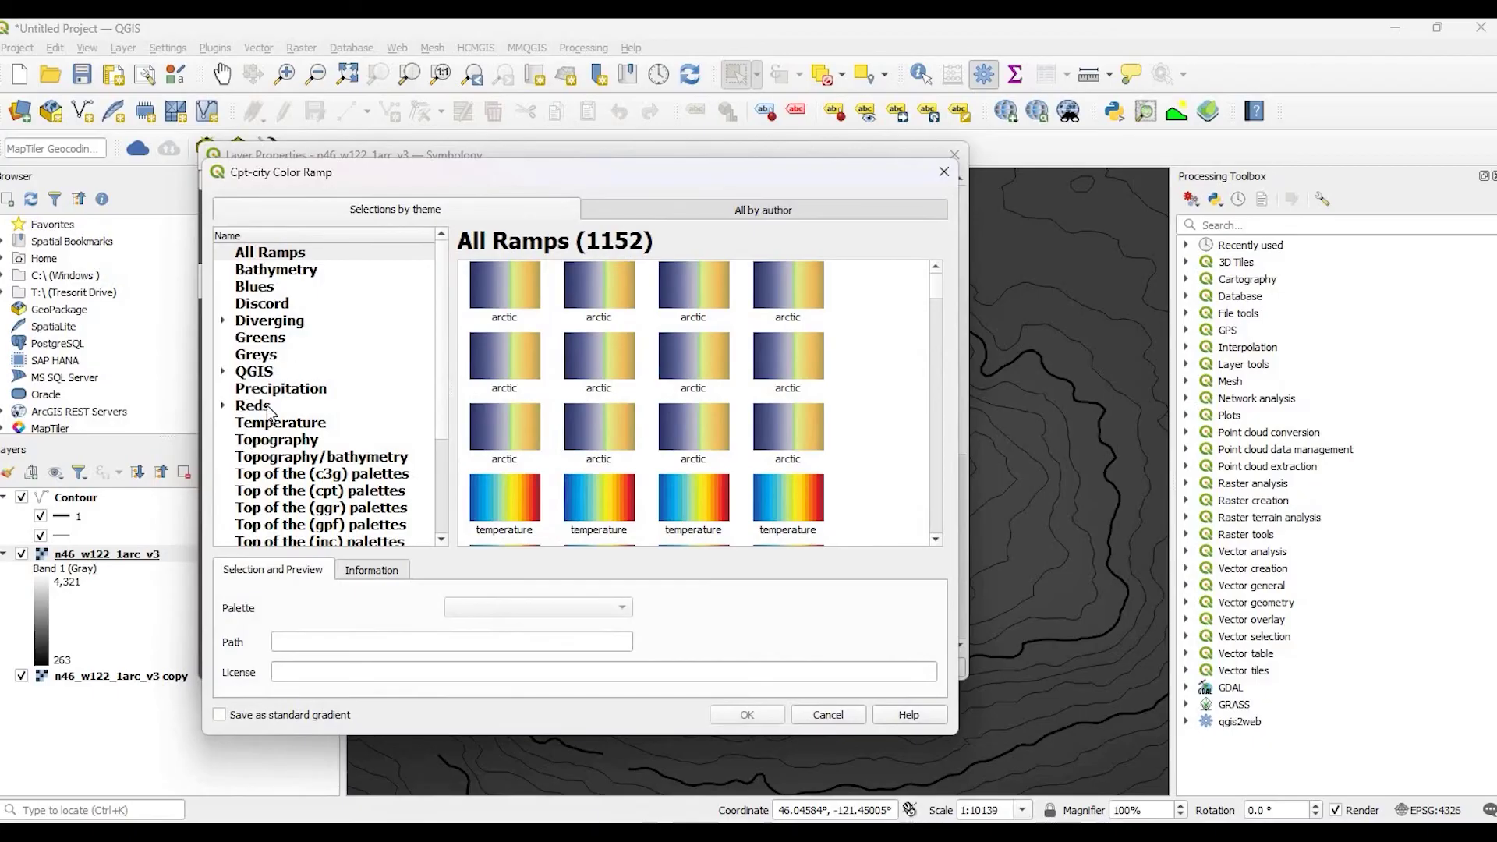
left_click(269, 443)
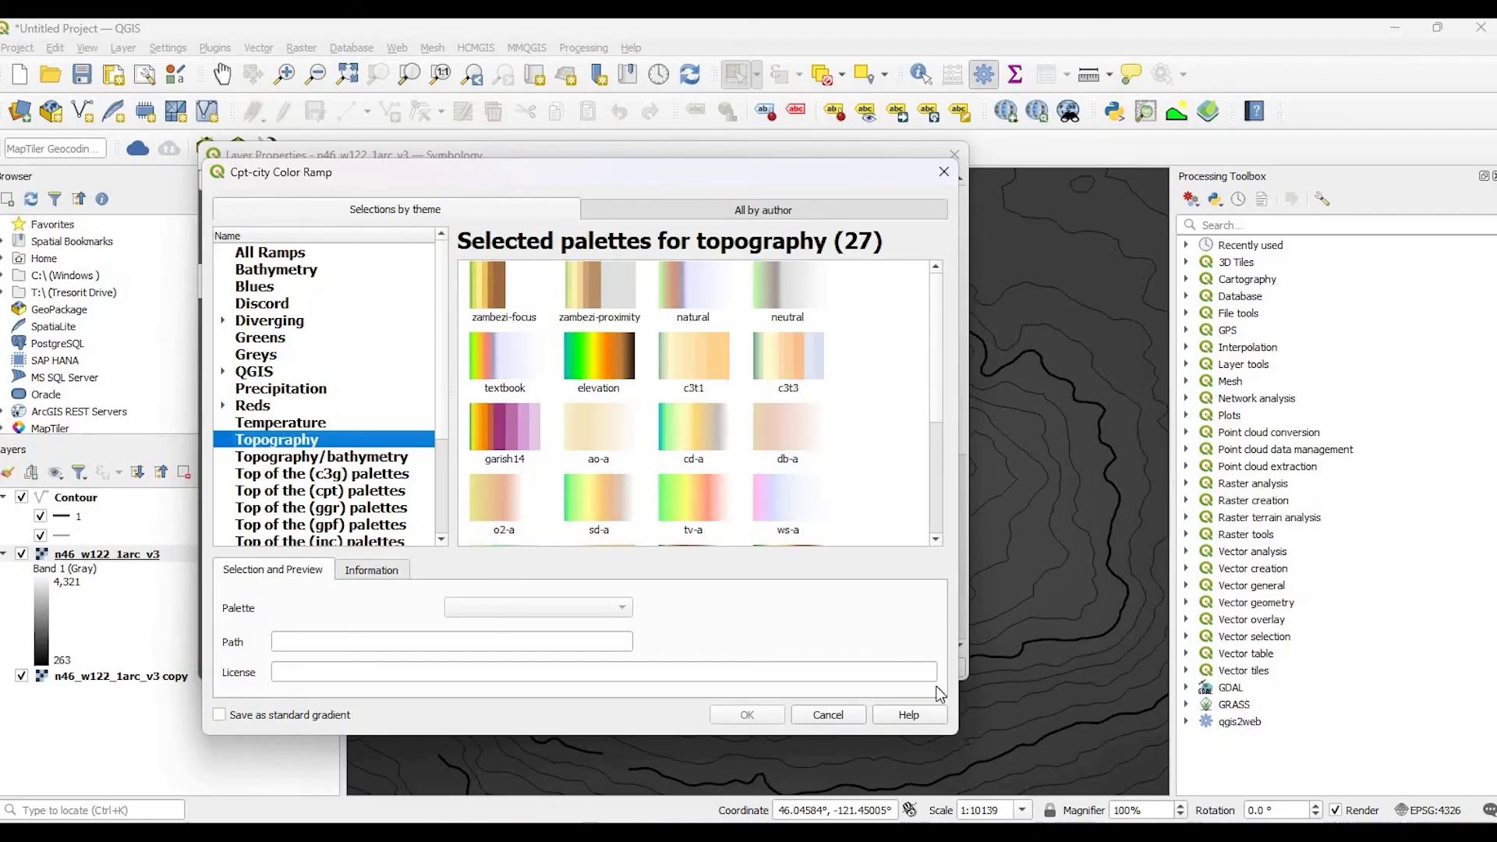
left_click(693, 432)
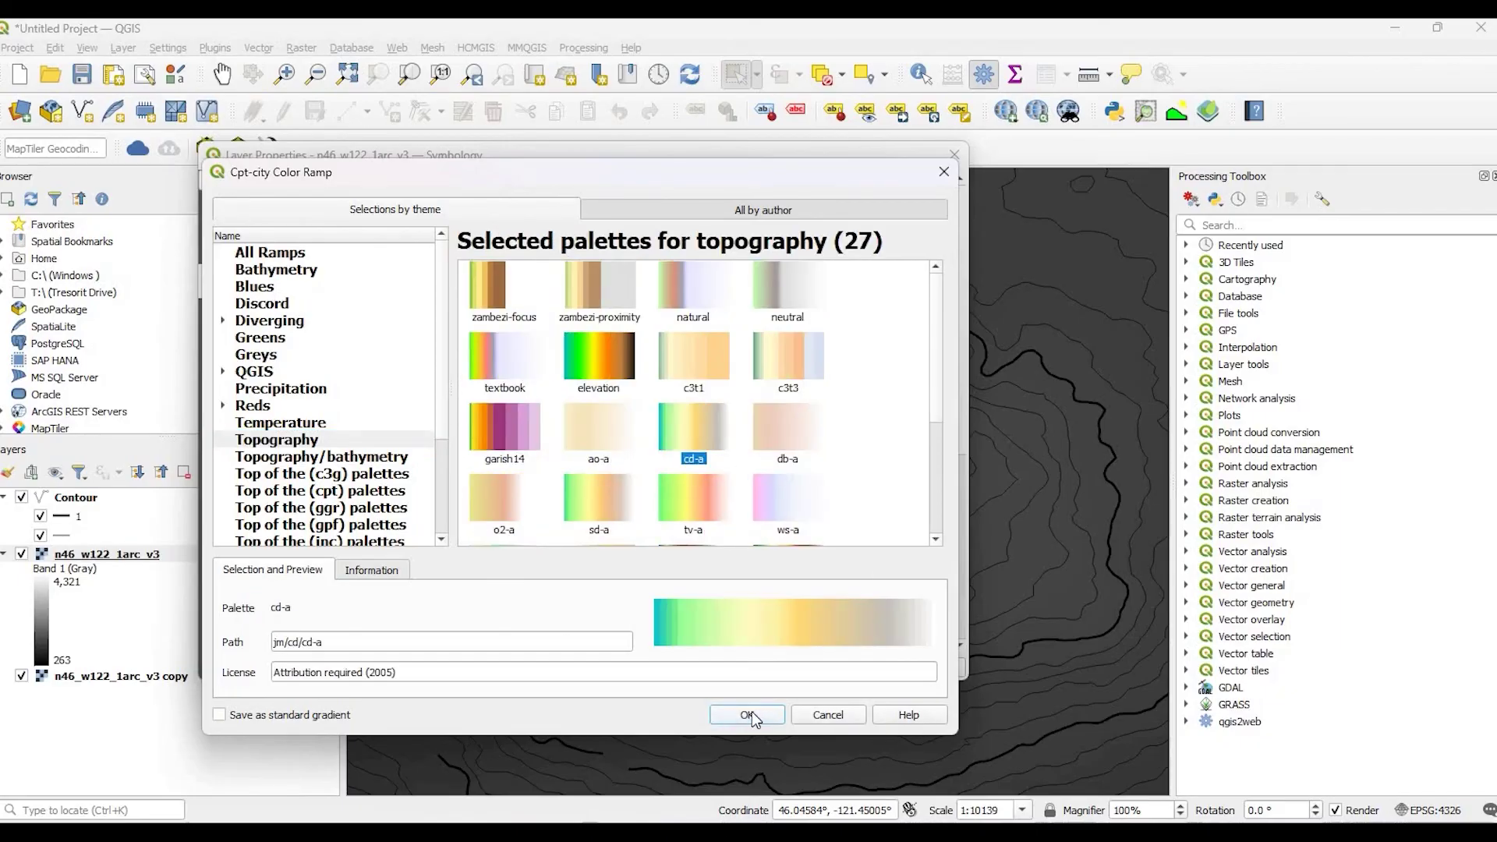
left_click(747, 714)
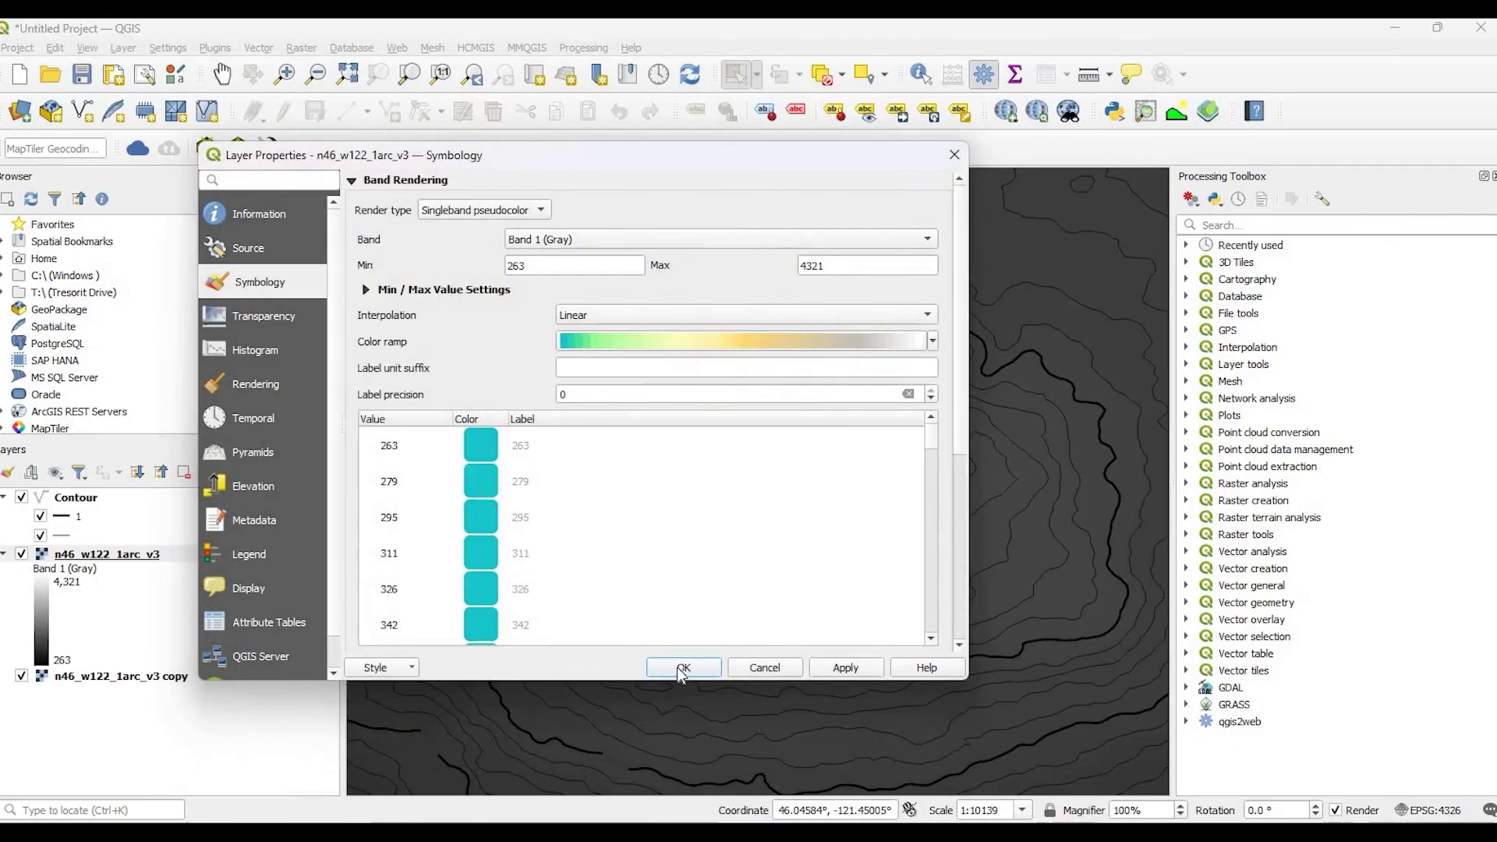
Step: Apply the cd-a coloring and lower the DEM's global opacity to about 78%
left_click(684, 668)
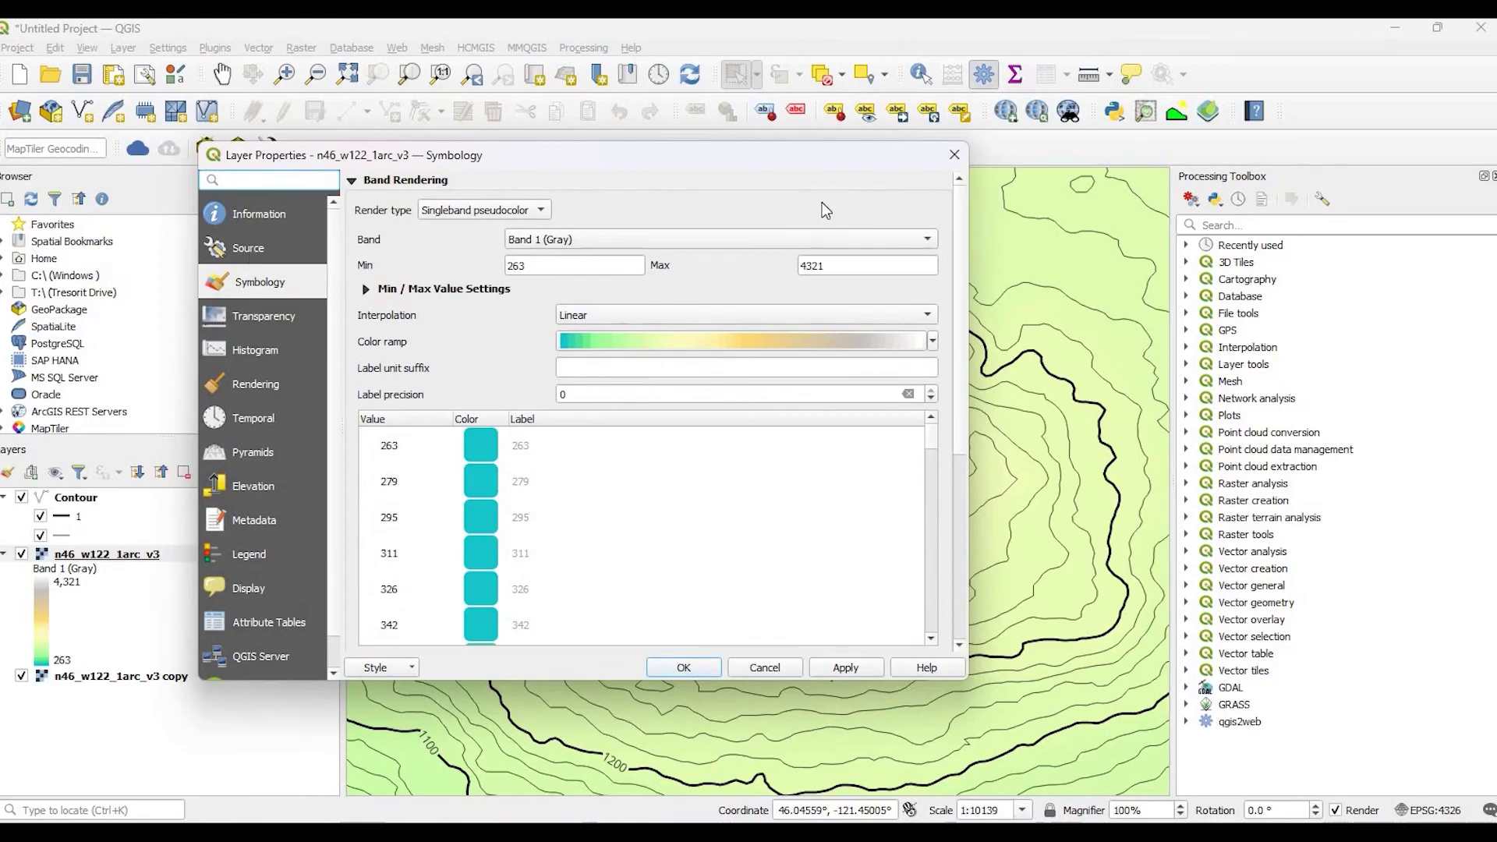
key("Down")
left_click_drag(763, 217, 708, 219)
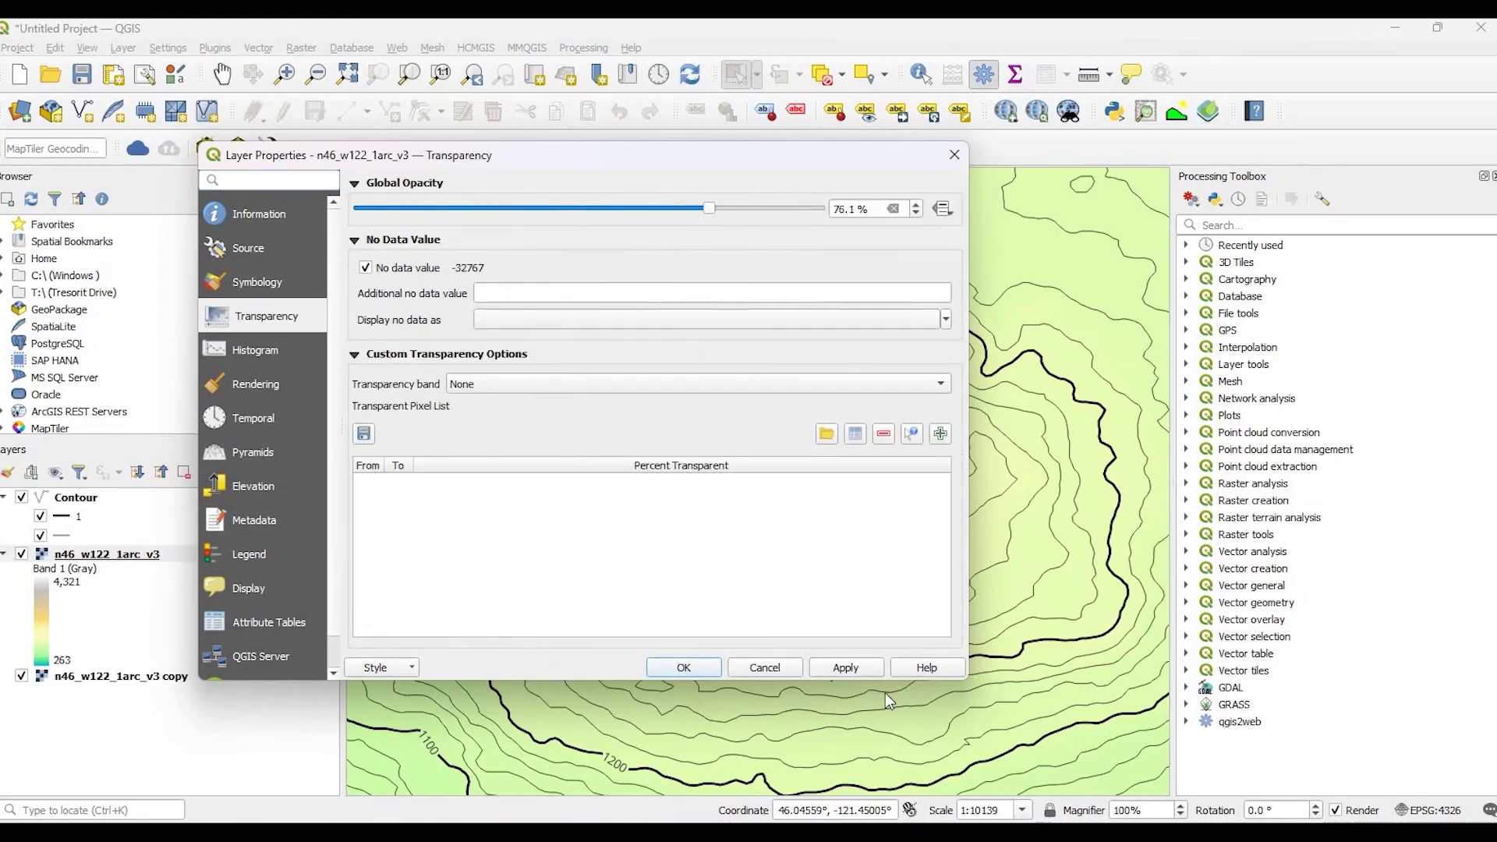
left_click(840, 666)
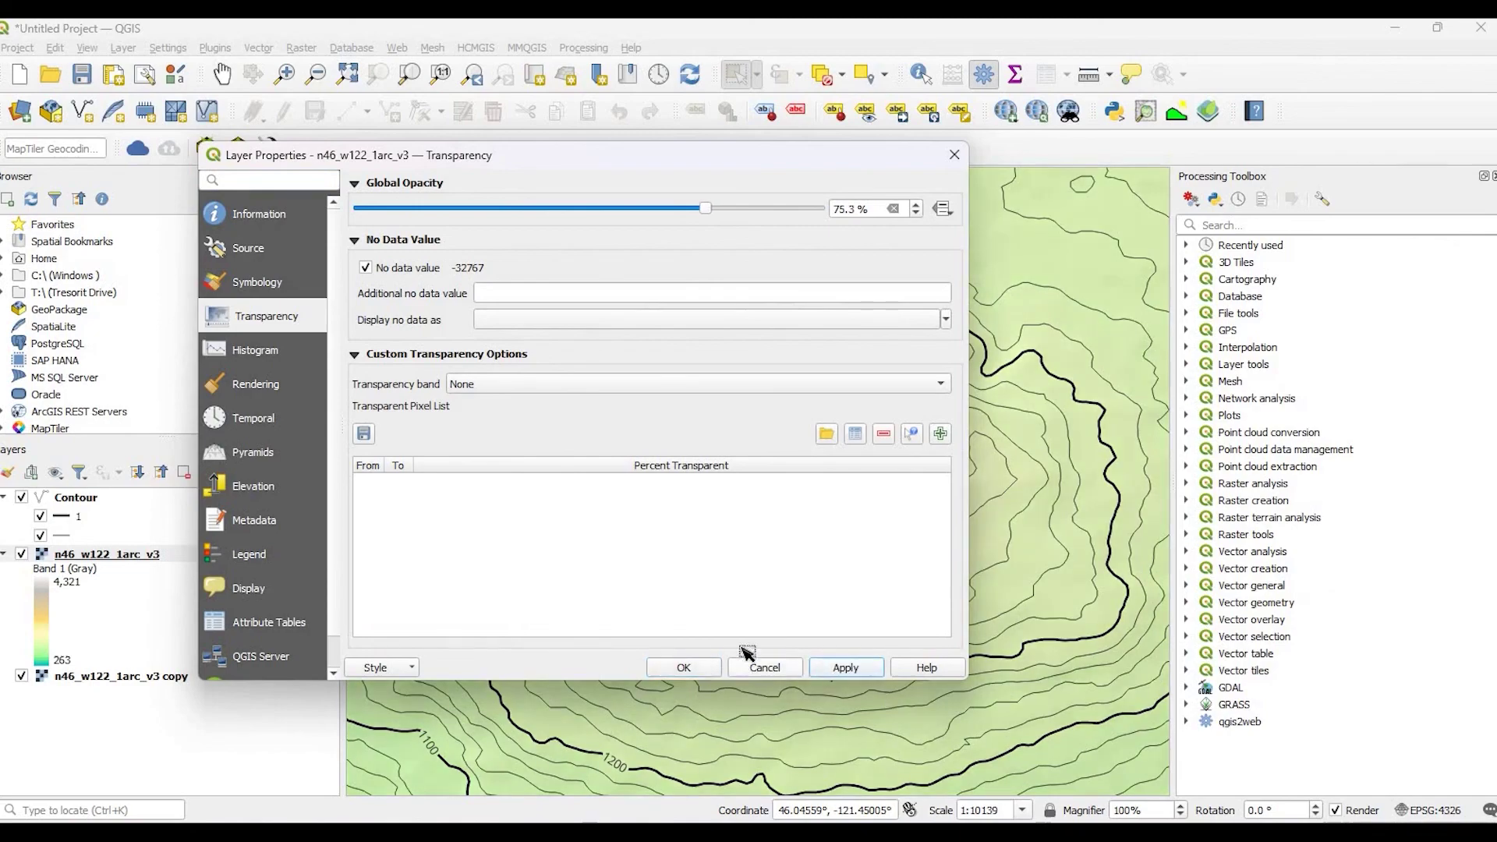
left_click(765, 668)
Step: Reduce the DEM opacity further, trying 50% and then about 30.5%
scroll(771, 639, "down", 2)
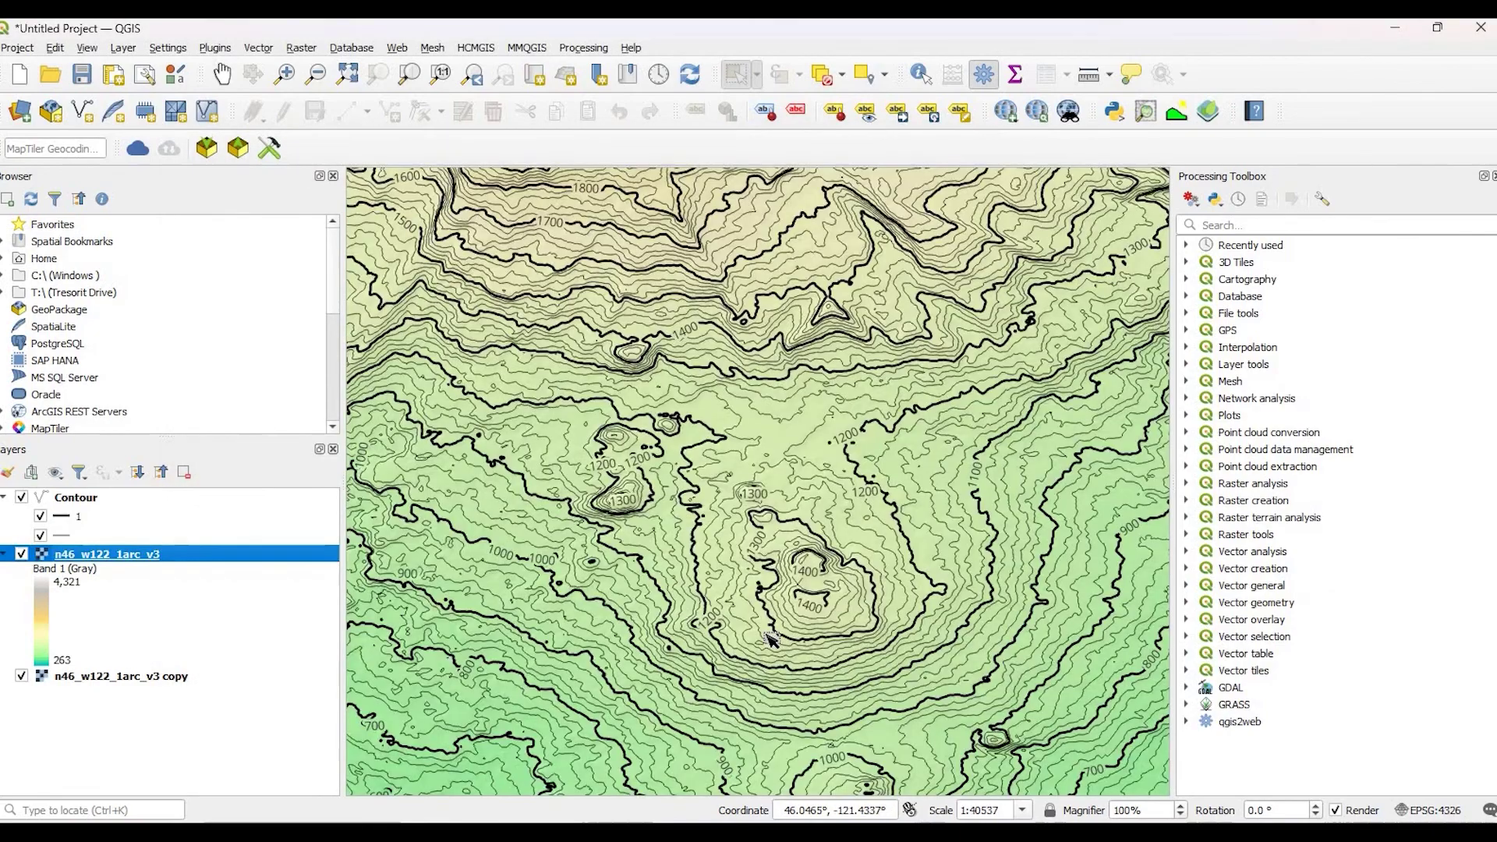
scroll(771, 639, "up", 2)
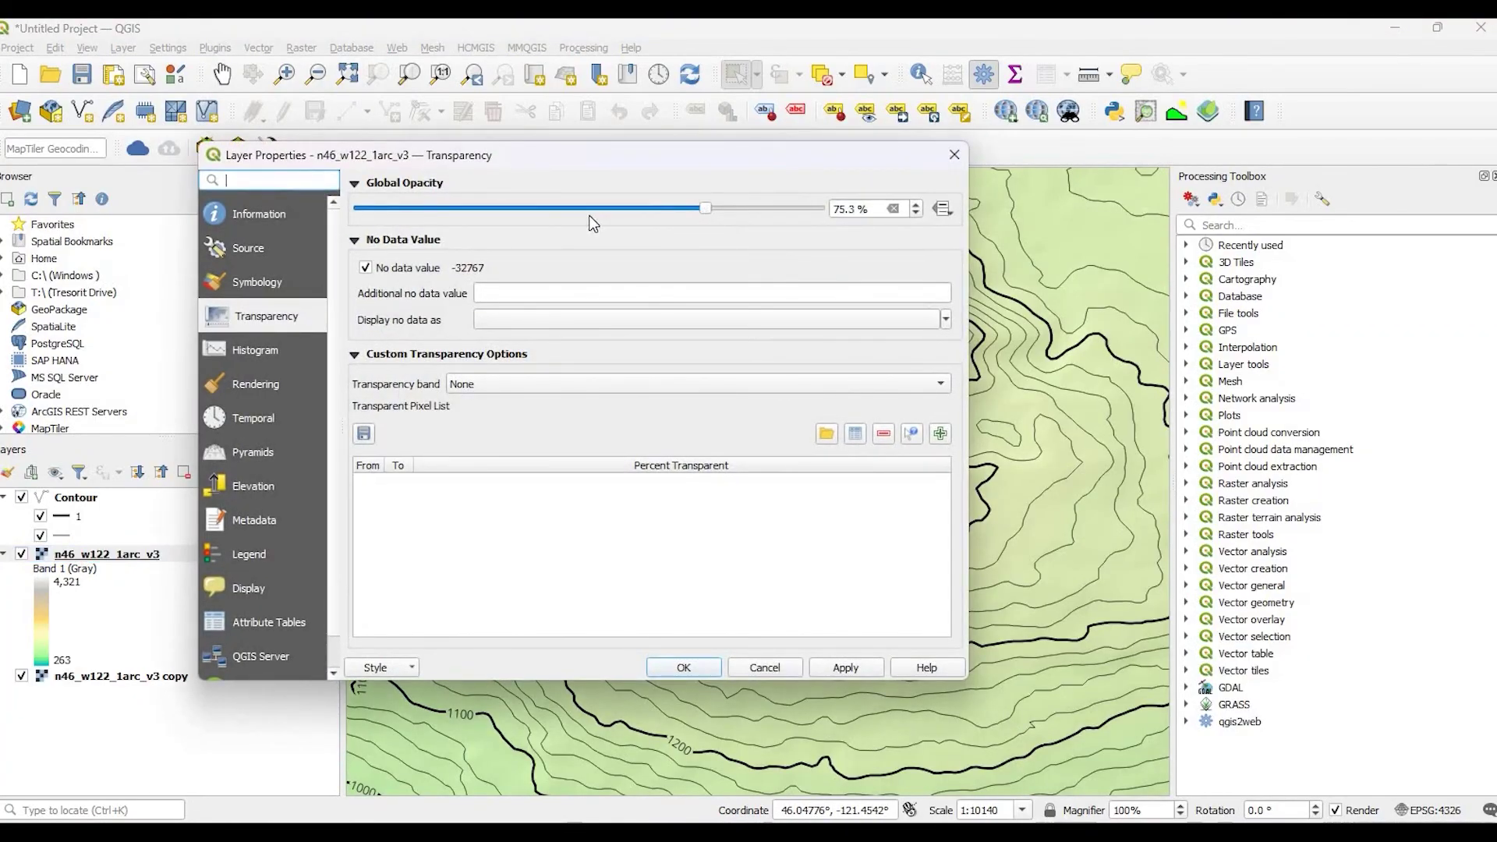
left_click(590, 209)
left_click(840, 668)
left_click(503, 209)
left_click(683, 669)
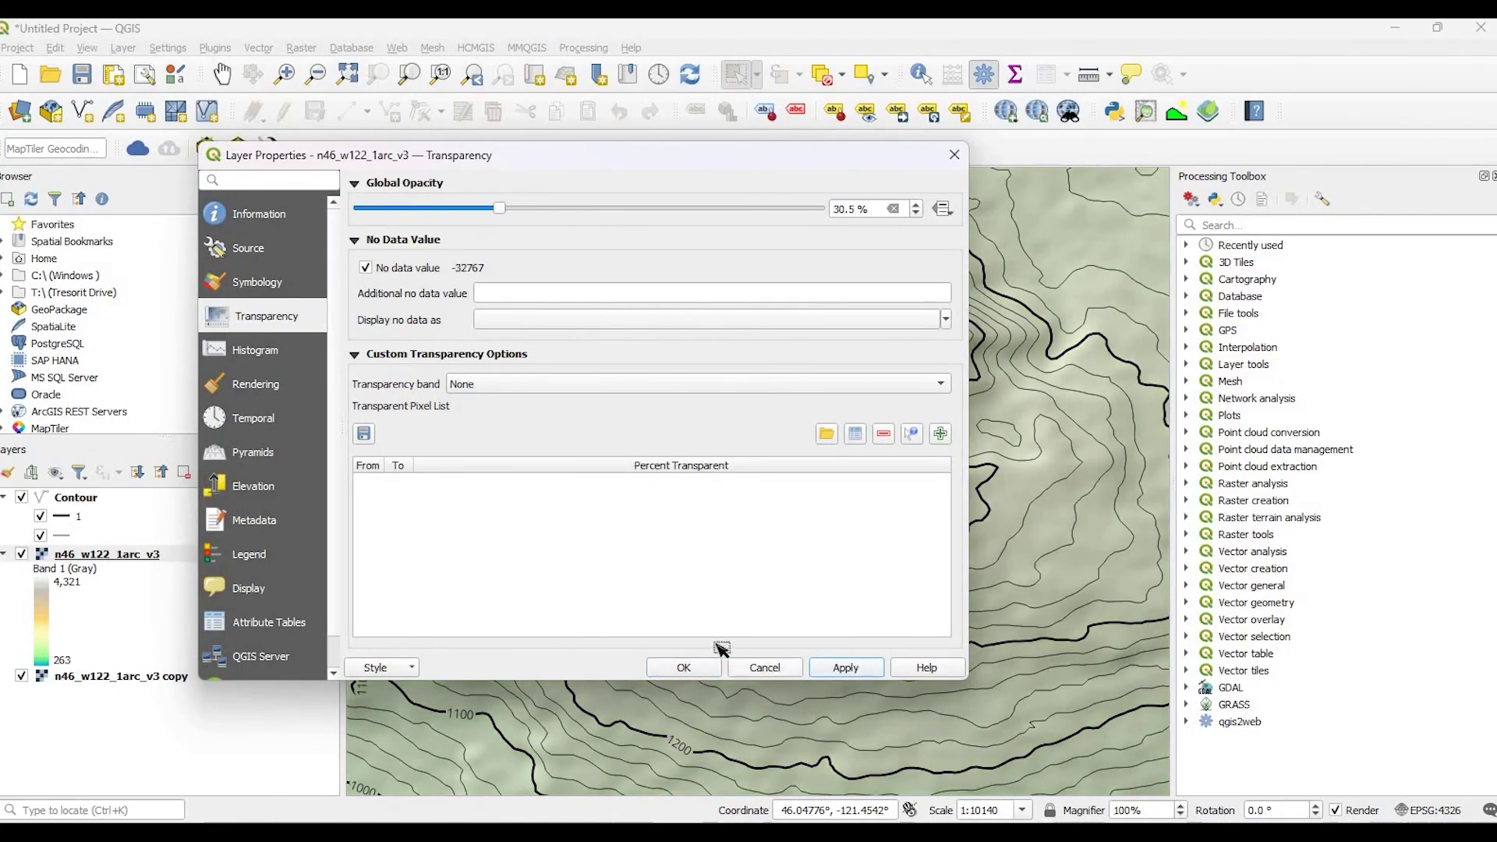
scroll(760, 546, "down", 2)
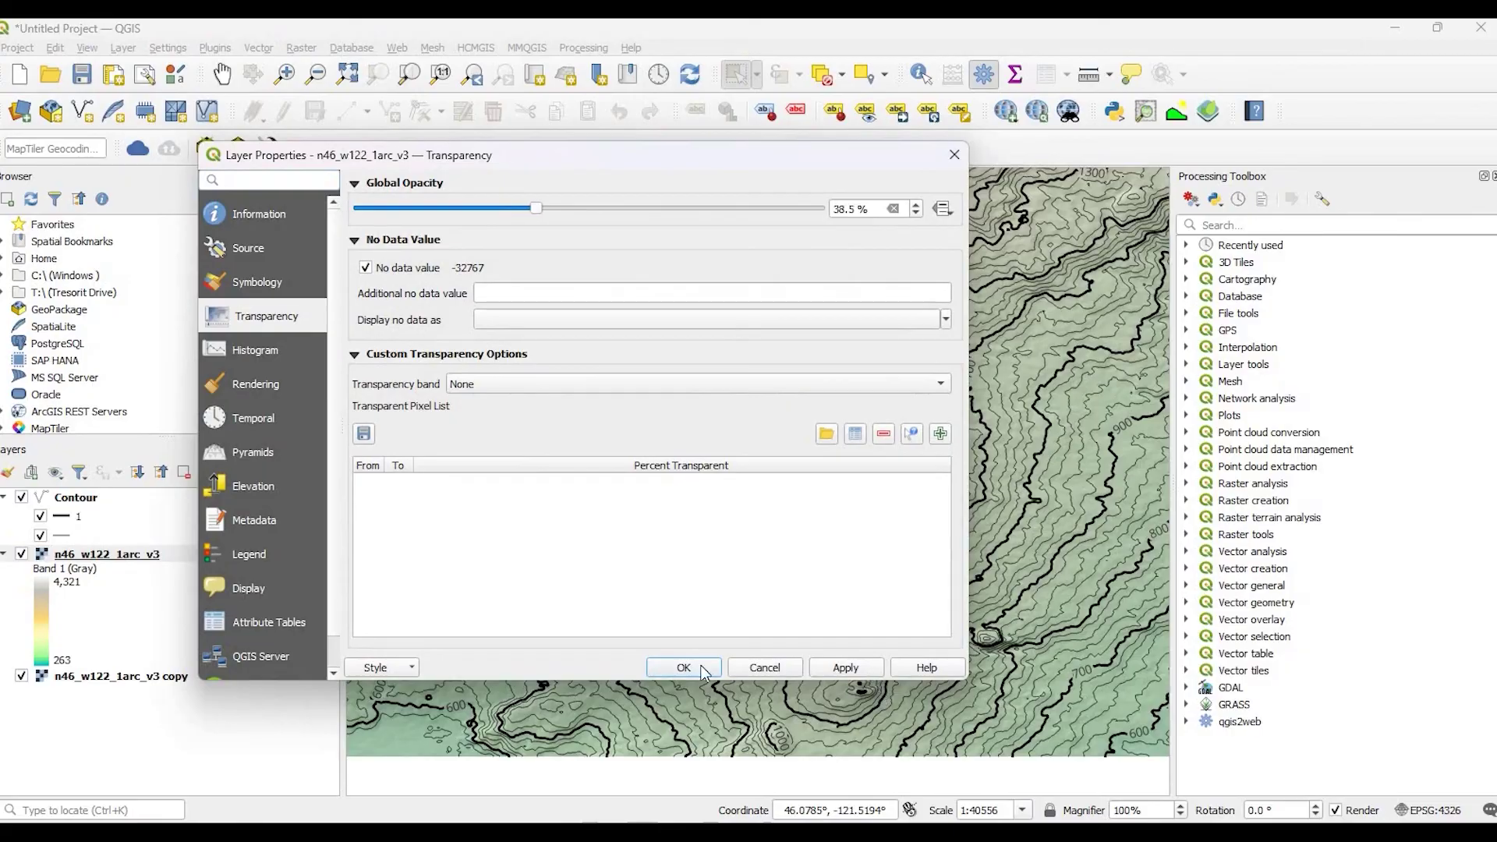
Step: Close the properties and zoom in to centre the summit with its 3600 and 3700 m labels
left_click(683, 667)
scroll(778, 473, "down", 2)
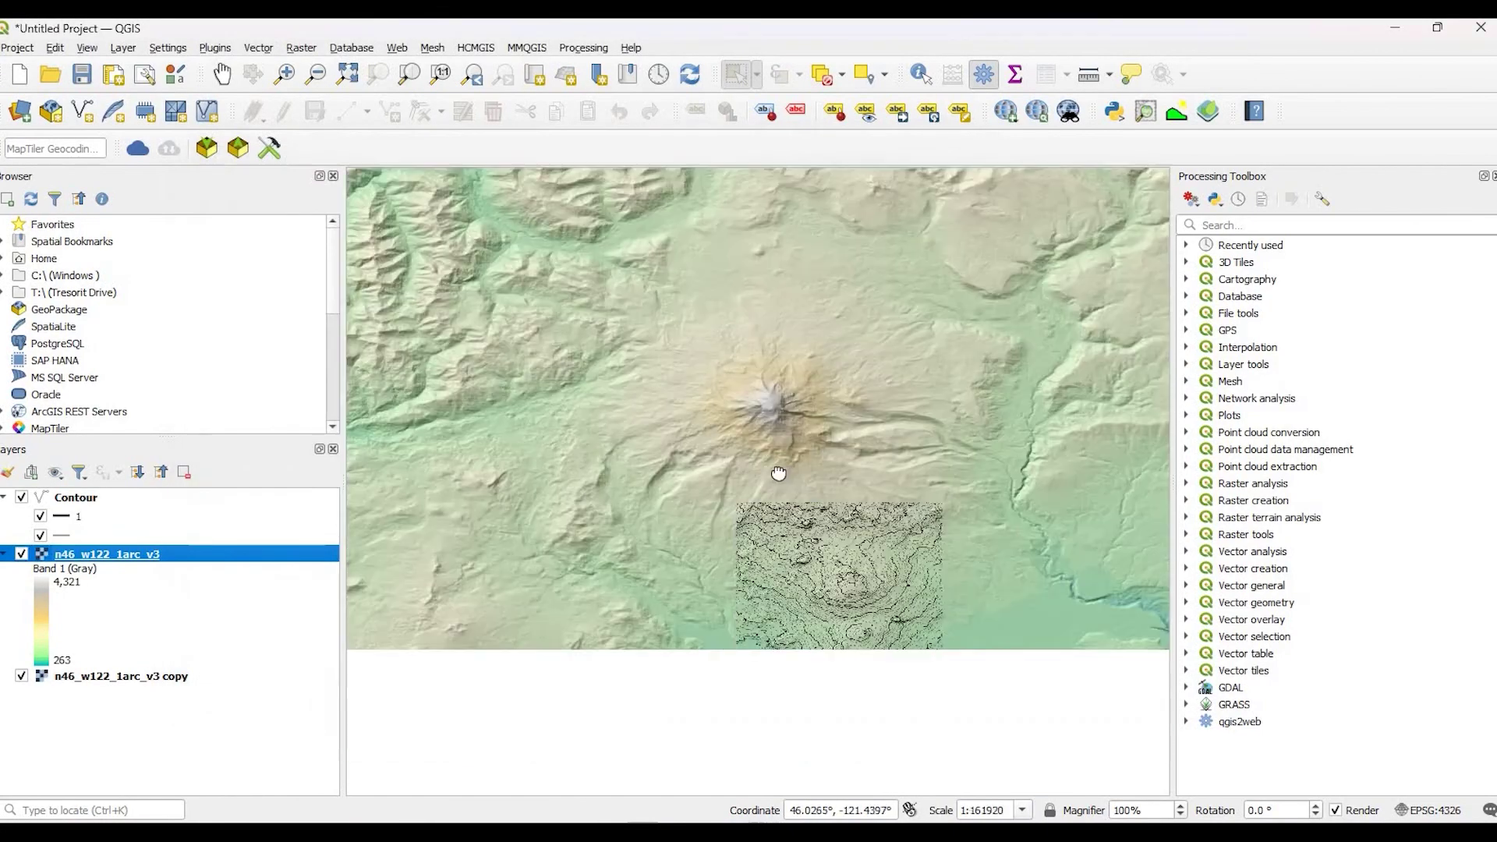
scroll(839, 477, "up", 2)
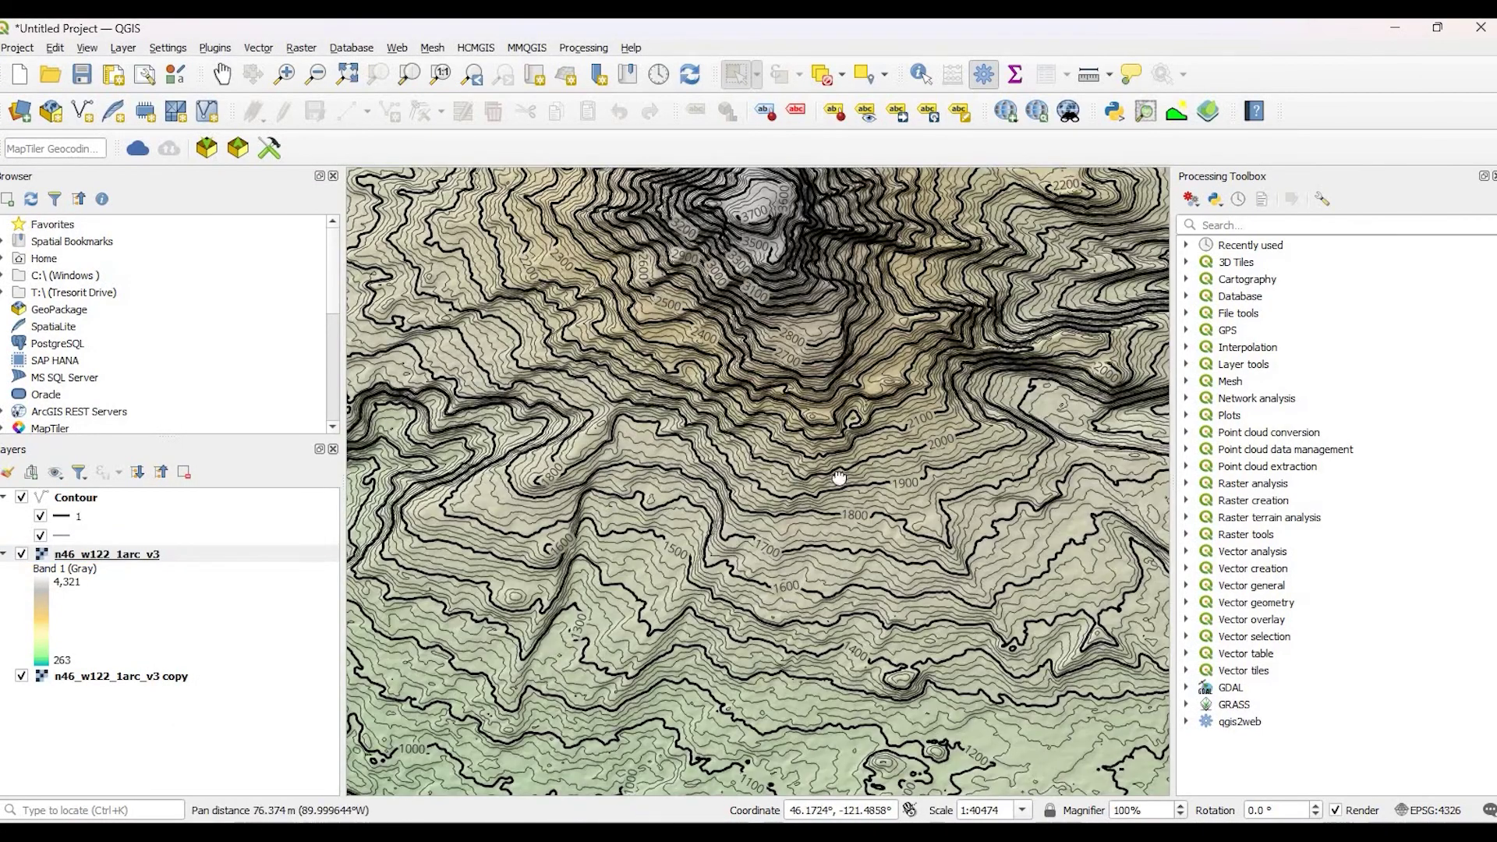
left_click(802, 477)
scroll(802, 477, "up", 1)
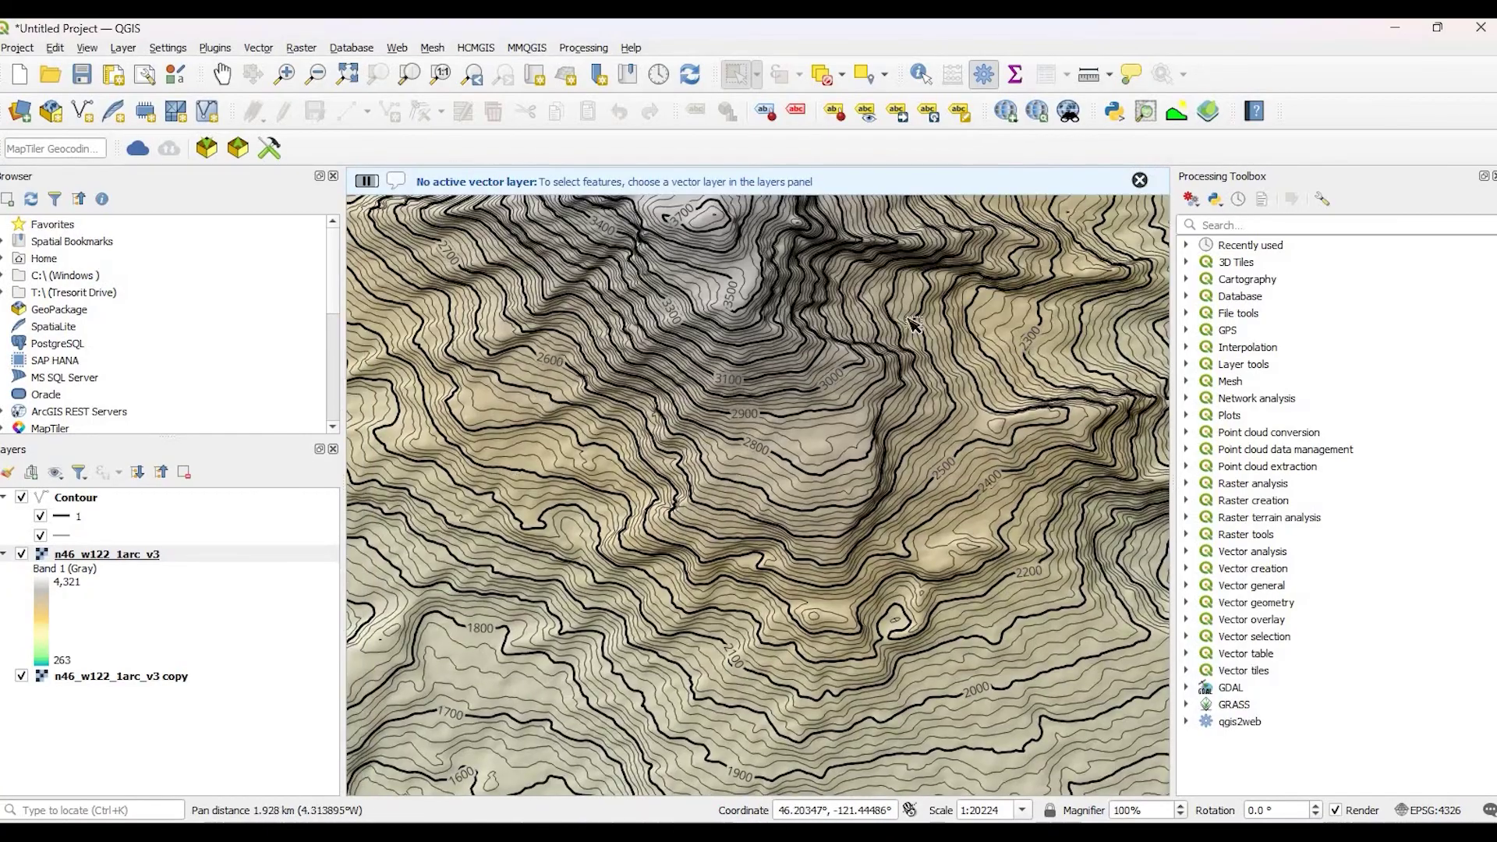
scroll(826, 413, "up", 1)
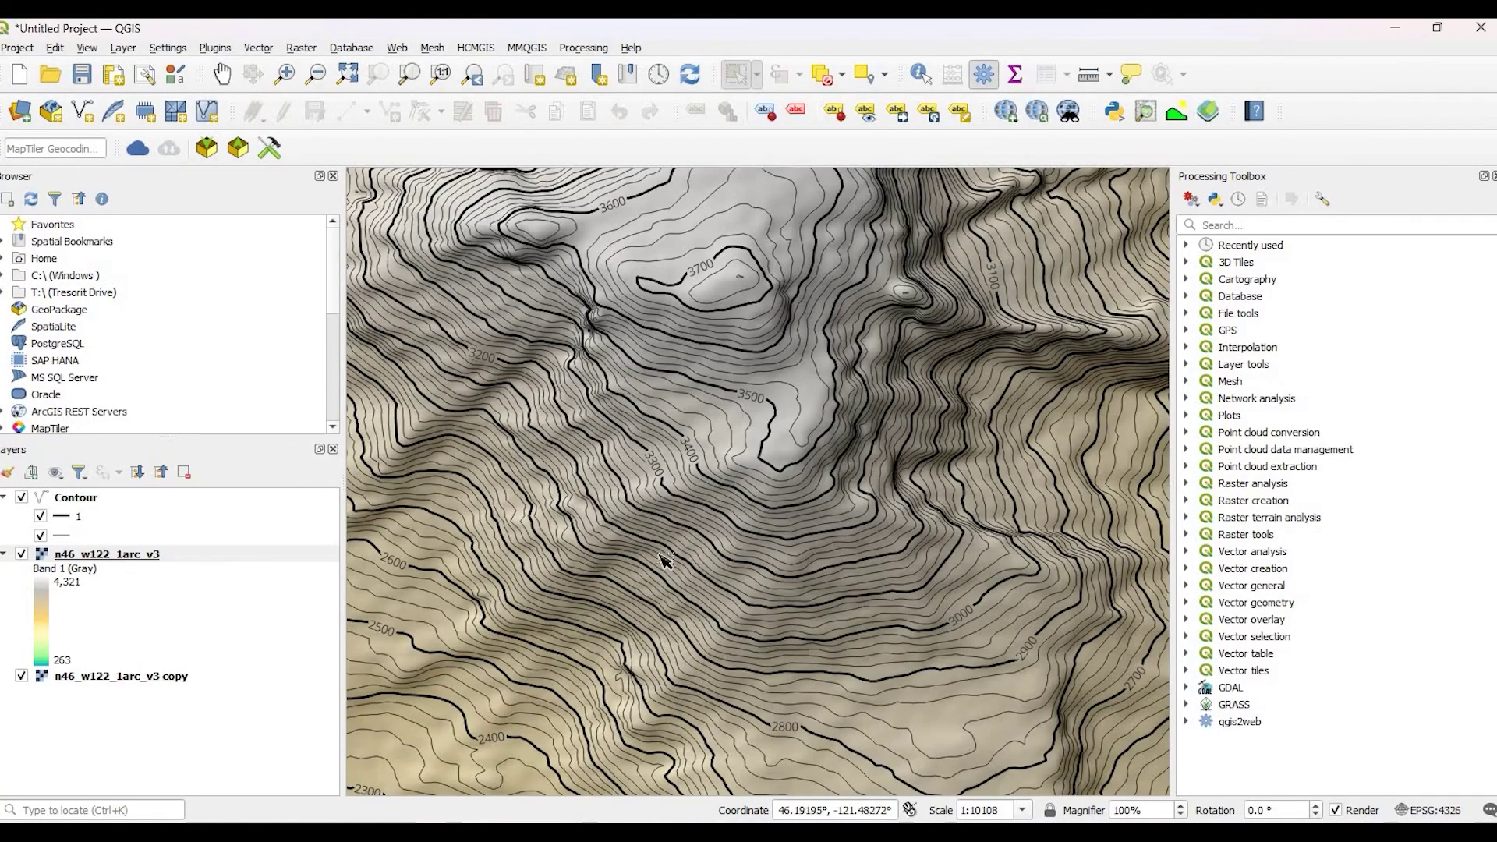
left_click_drag(626, 501, 573, 644)
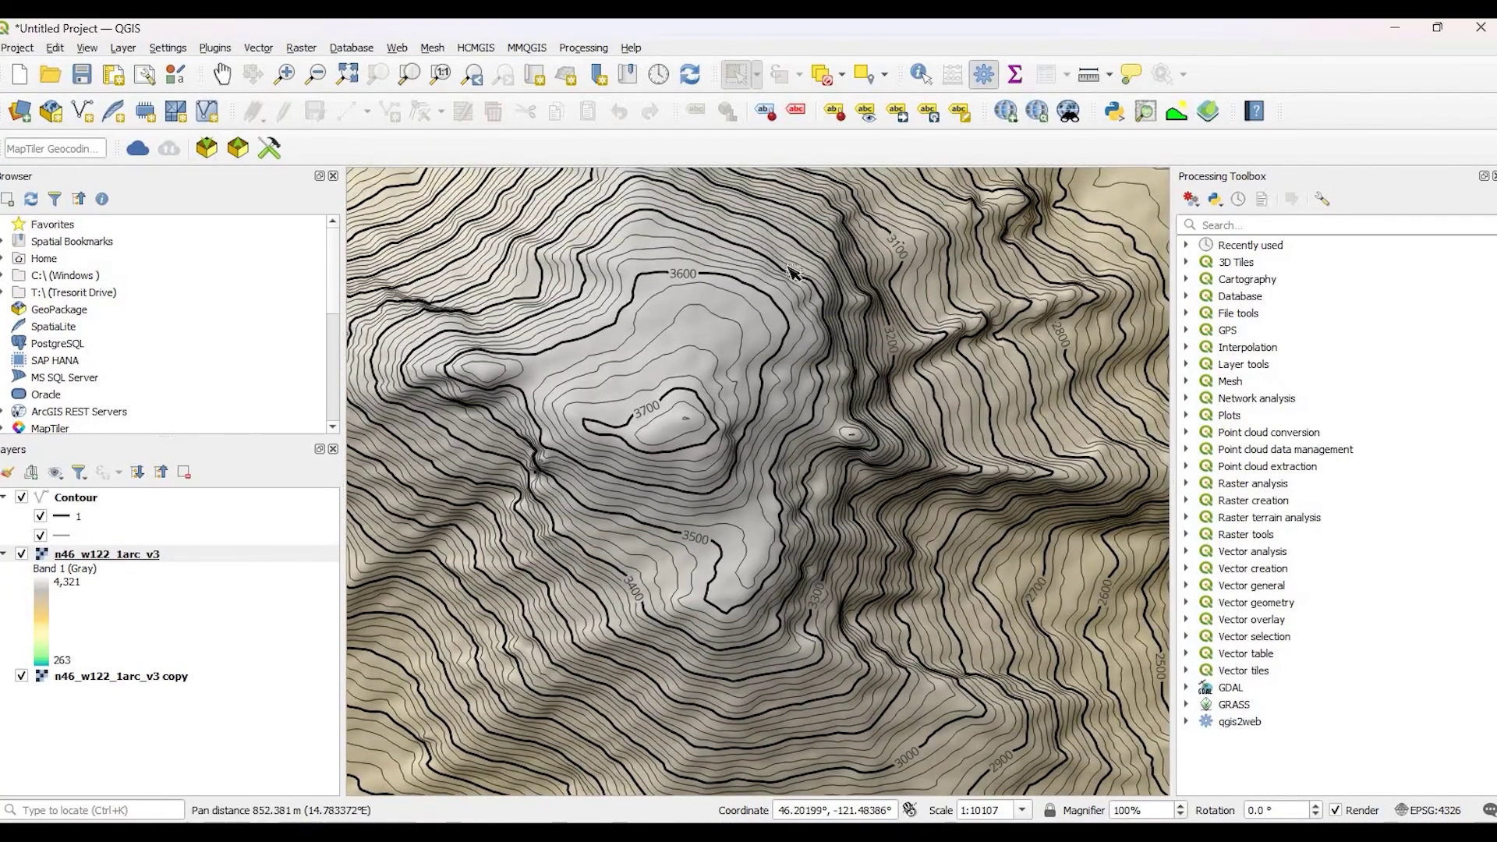